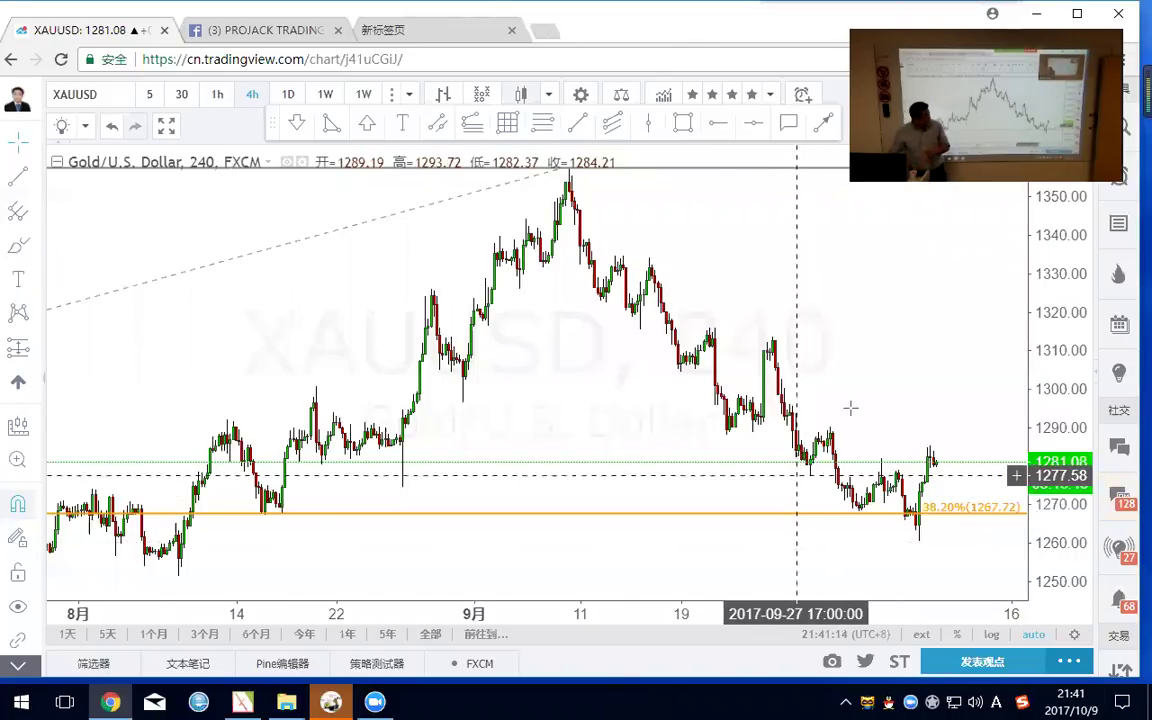
Remove all existing drawings, including the Fibonacci retracement, from the XAUUSD 4-hour chart.
{"action": "scroll", "coordinate": [850, 408], "scroll_direction": "up", "scroll_amount": 3}
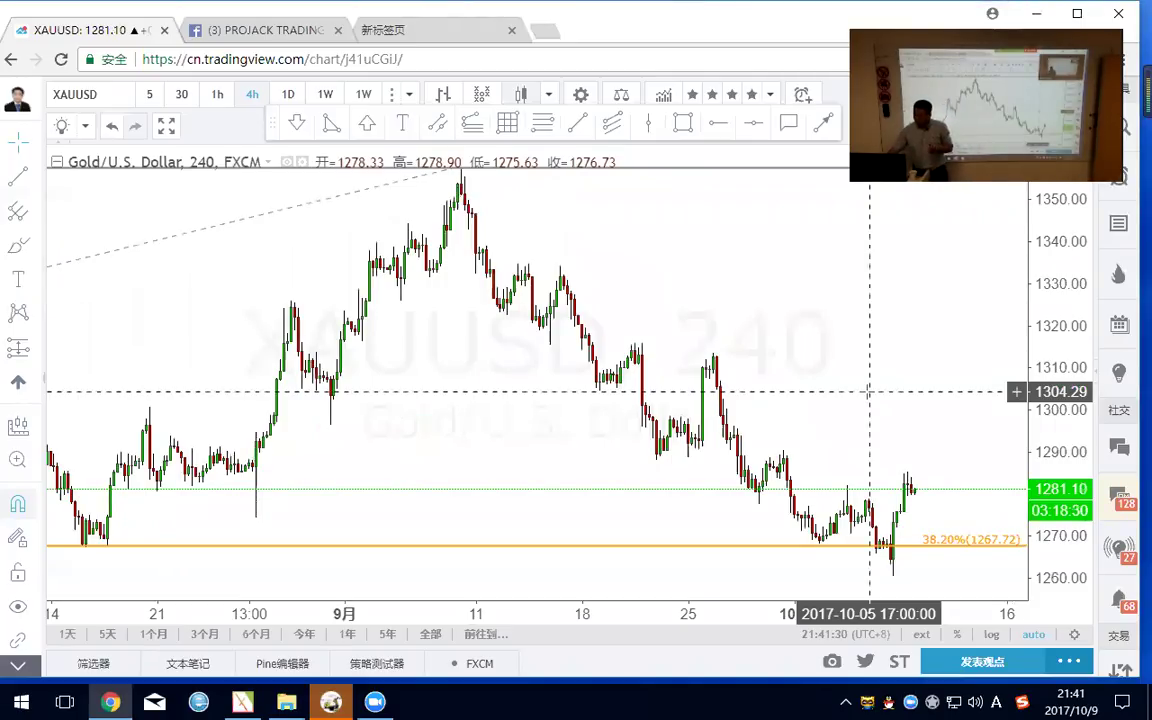
{"action": "scroll", "coordinate": [897, 360], "scroll_direction": "down", "scroll_amount": 3}
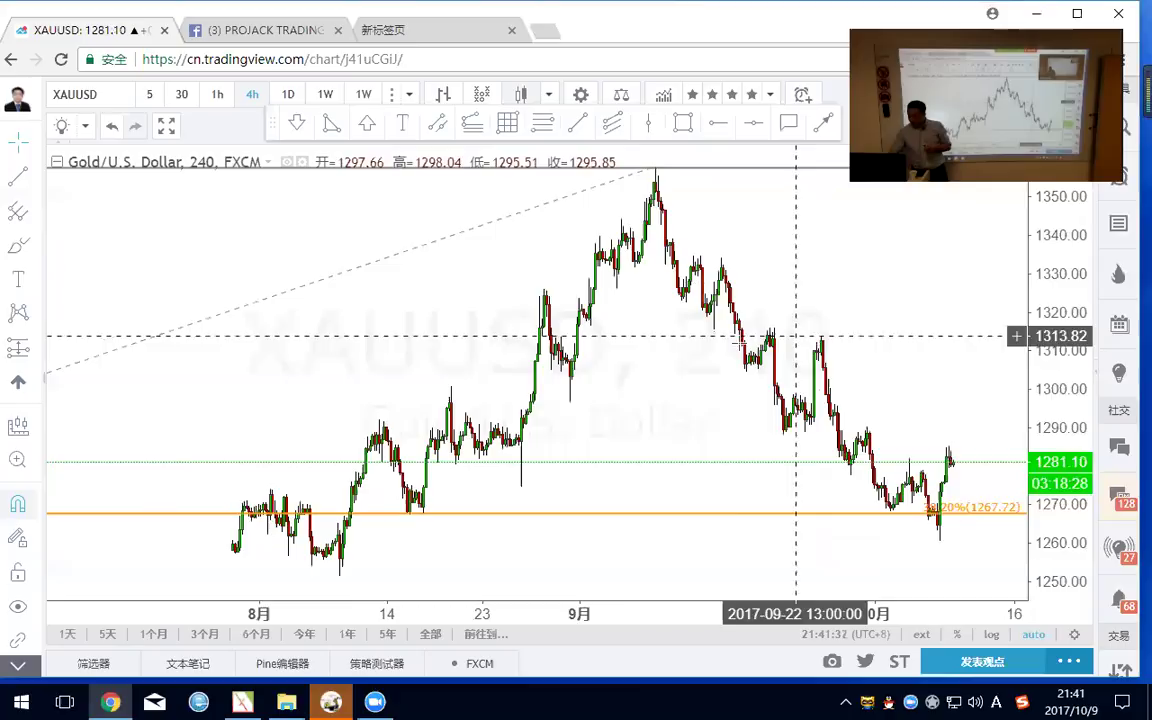
{"action": "left_click", "coordinate": [18, 664]}
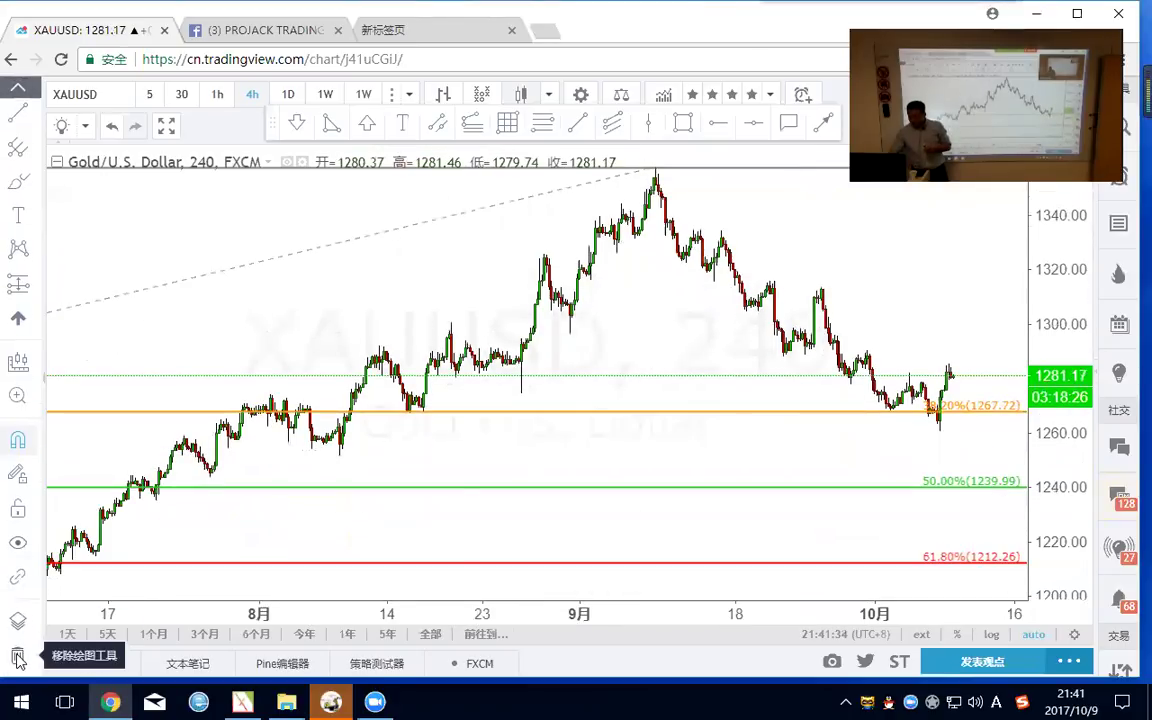
{"action": "left_click", "coordinate": [18, 656]}
Draw two horizontal rays starting at the 8 August swing low, at 1262.18 and 1251.46.
{"action": "scroll", "coordinate": [638, 419], "scroll_direction": "up", "scroll_amount": 3}
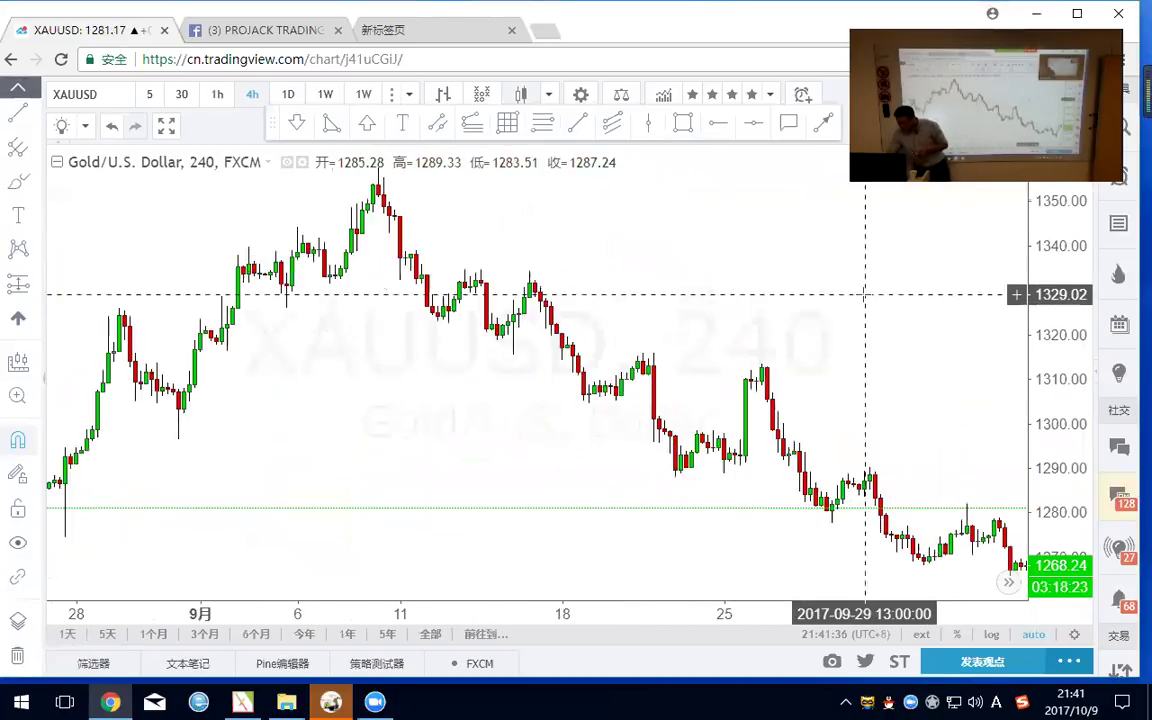
{"action": "scroll", "coordinate": [820, 300], "scroll_direction": "up", "scroll_amount": 3}
{"action": "mouse_move", "coordinate": [743, 311]}
{"action": "left_mouse_down"}
{"action": "mouse_move", "coordinate": [720, 306]}
{"action": "mouse_move", "coordinate": [742, 297]}
{"action": "left_mouse_up"}
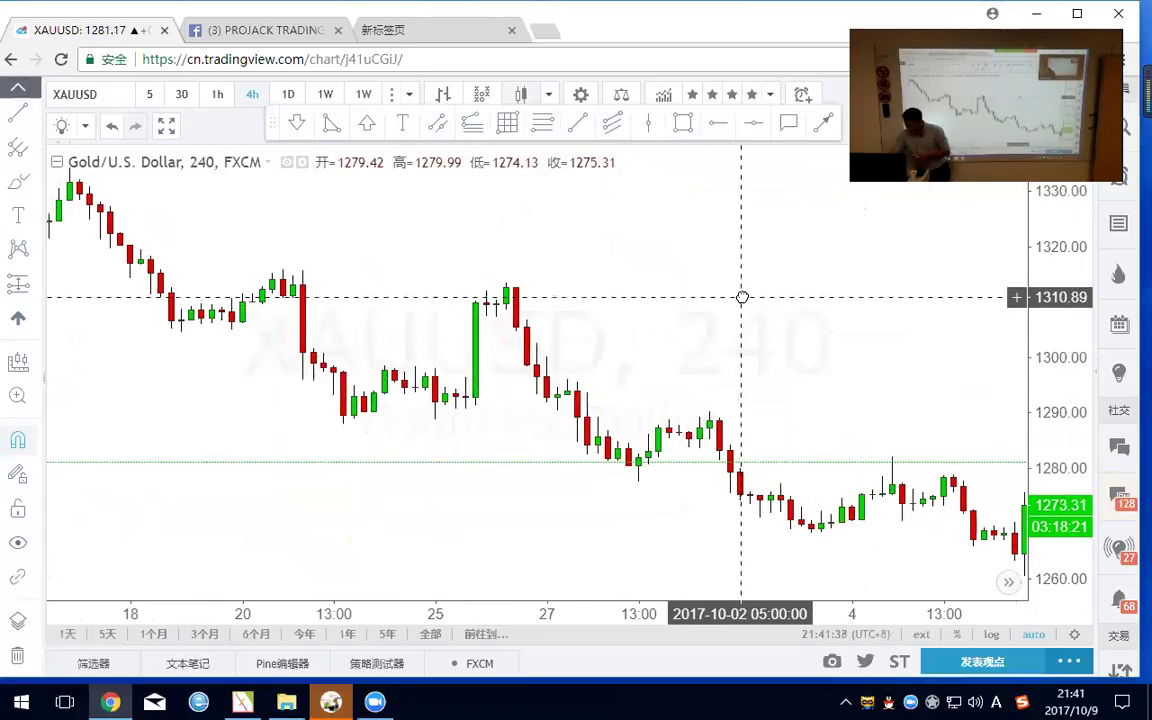
{"action": "scroll", "coordinate": [975, 586], "scroll_direction": "down", "scroll_amount": 2}
{"action": "scroll", "coordinate": [997, 547], "scroll_direction": "up", "scroll_amount": 1}
{"action": "scroll", "coordinate": [975, 525], "scroll_direction": "up", "scroll_amount": 2}
{"action": "scroll", "coordinate": [905, 432], "scroll_direction": "down", "scroll_amount": 5}
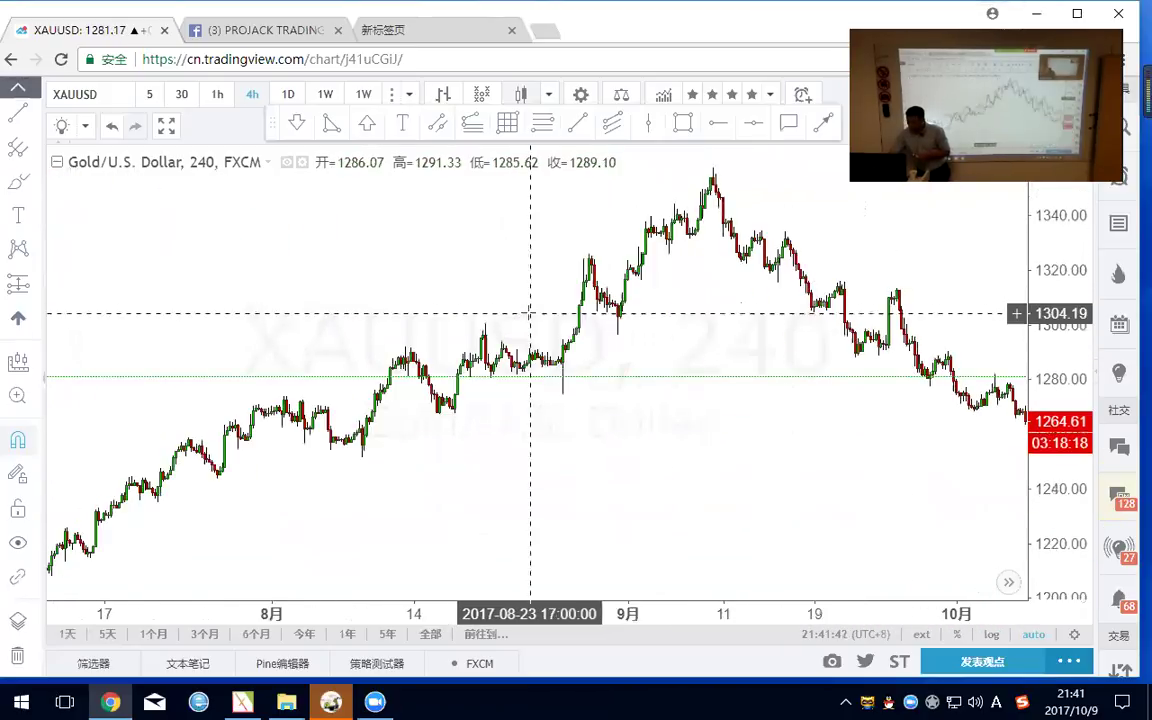
{"action": "left_click", "coordinate": [718, 122]}
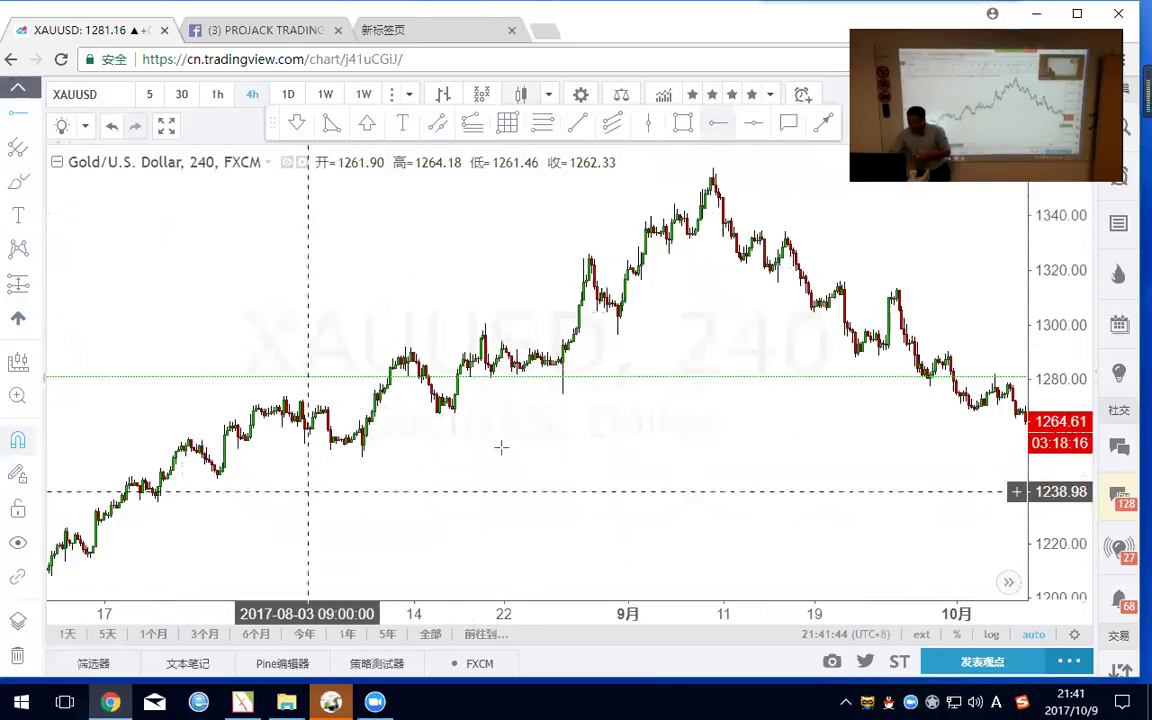
{"action": "left_click", "coordinate": [361, 428]}
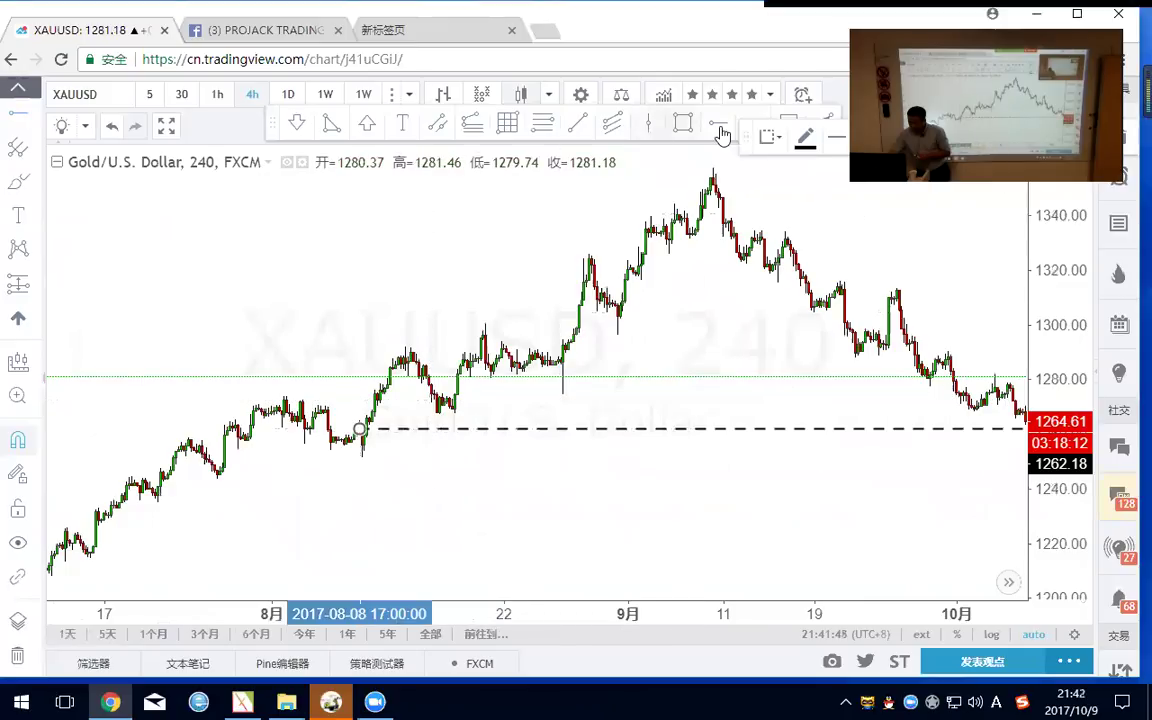
{"action": "left_click", "coordinate": [350, 458]}
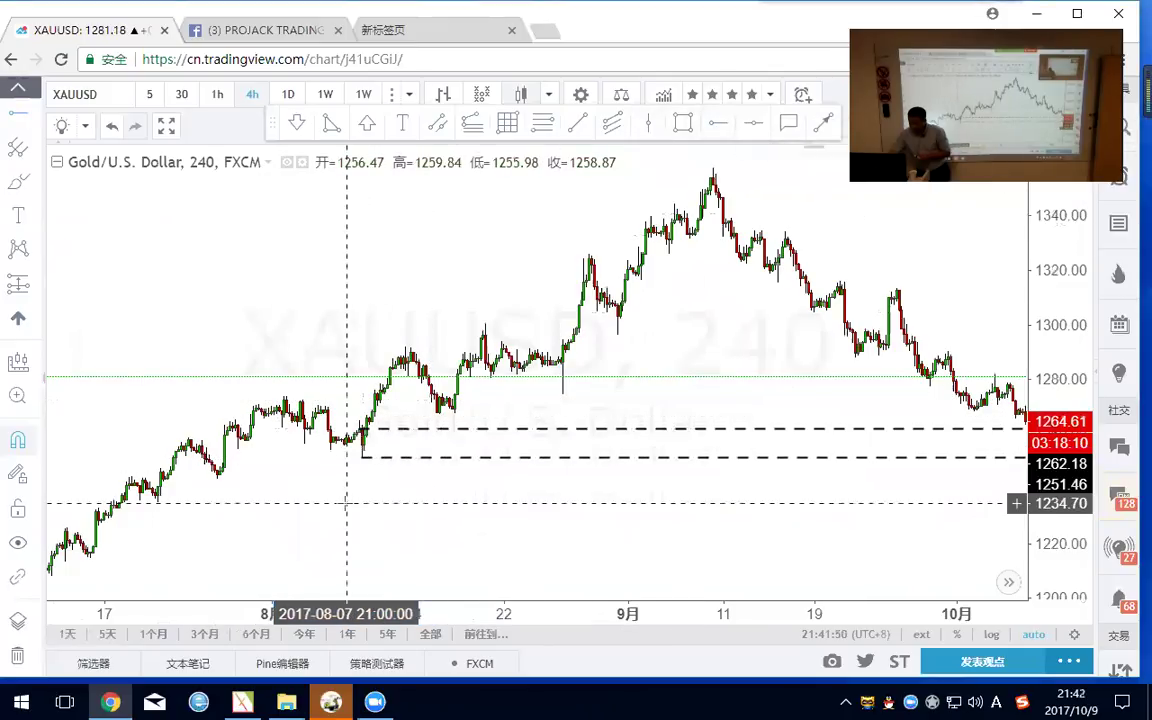
Draw an arrow from the 8 August low at 1251.46 up to the 11 August high at about 1292.
{"action": "scroll", "coordinate": [300, 430], "scroll_direction": "up", "scroll_amount": 2}
{"action": "left_click_drag", "start_coordinate": [275, 355], "coordinate": [720, 300]}
{"action": "scroll", "coordinate": [720, 300], "scroll_direction": "up", "scroll_amount": 5}
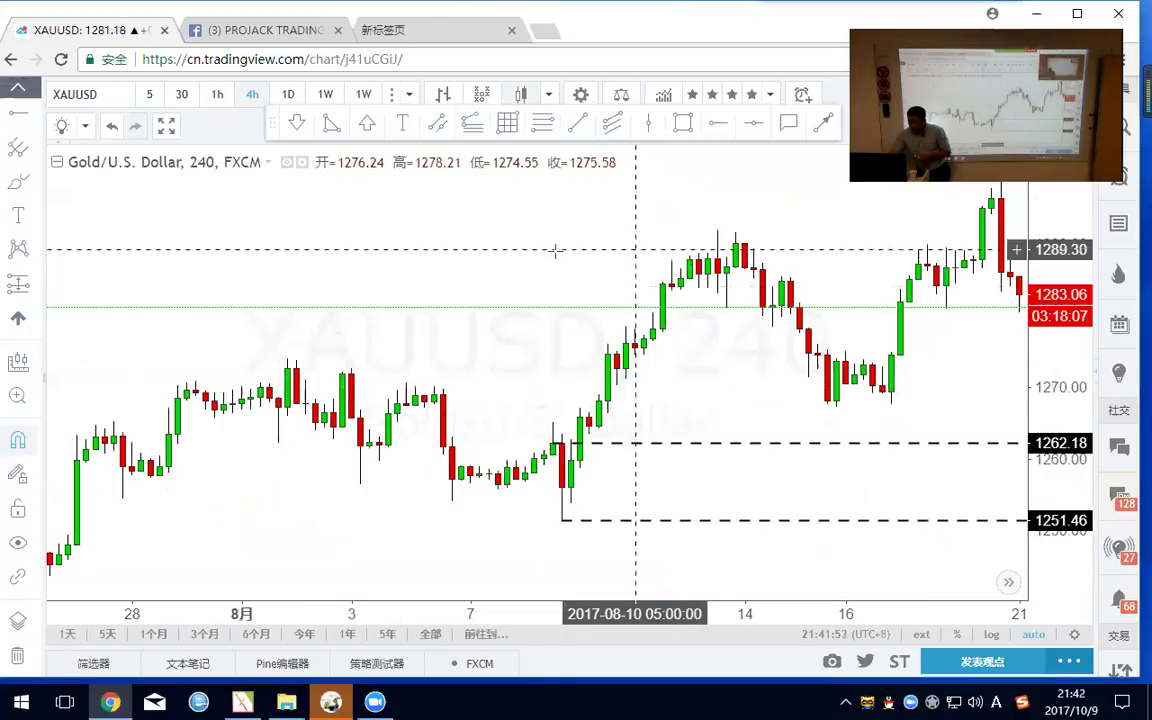
{"action": "key", "text": "alt+t"}
{"action": "mouse_move", "coordinate": [562, 520]}
{"action": "left_mouse_down"}
{"action": "mouse_move", "coordinate": [598, 428]}
{"action": "mouse_move", "coordinate": [743, 247]}
{"action": "mouse_move", "coordinate": [715, 233]}
{"action": "left_mouse_up"}
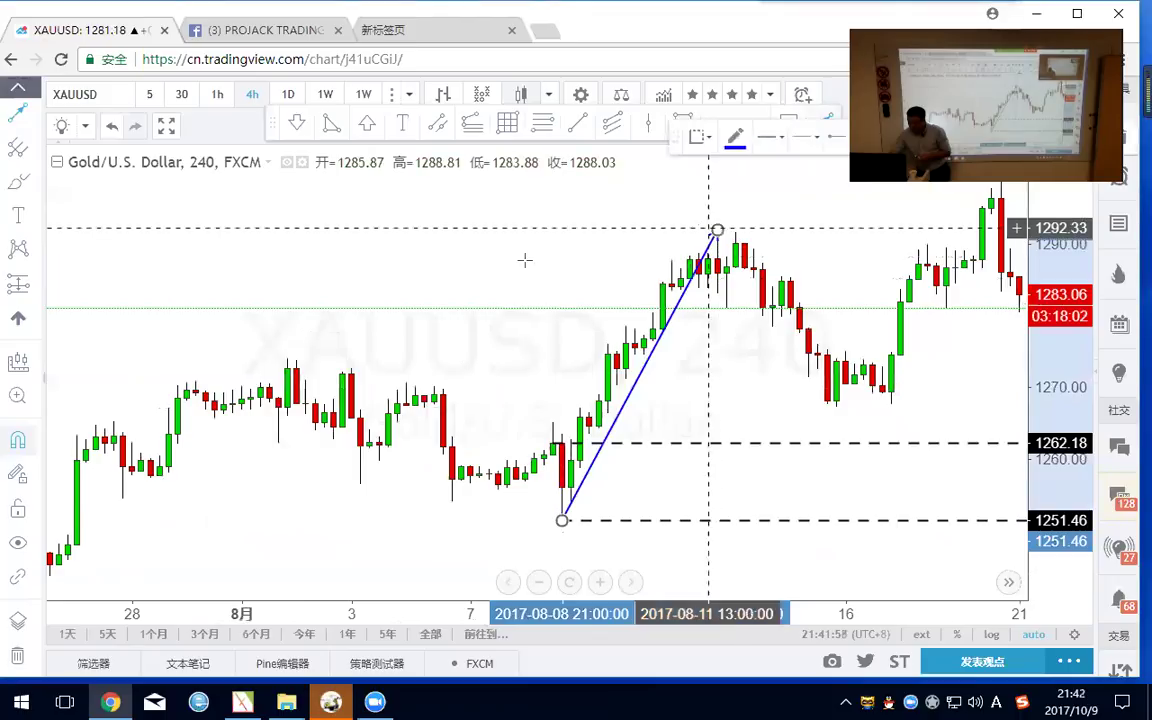
Draw a second arrow from the 11 August high at 1288.25 down to the 15 August low at 1267.66.
{"action": "left_click_drag", "start_coordinate": [602, 265], "coordinate": [149, 335]}
{"action": "left_click_drag", "start_coordinate": [342, 301], "coordinate": [355, 326]}
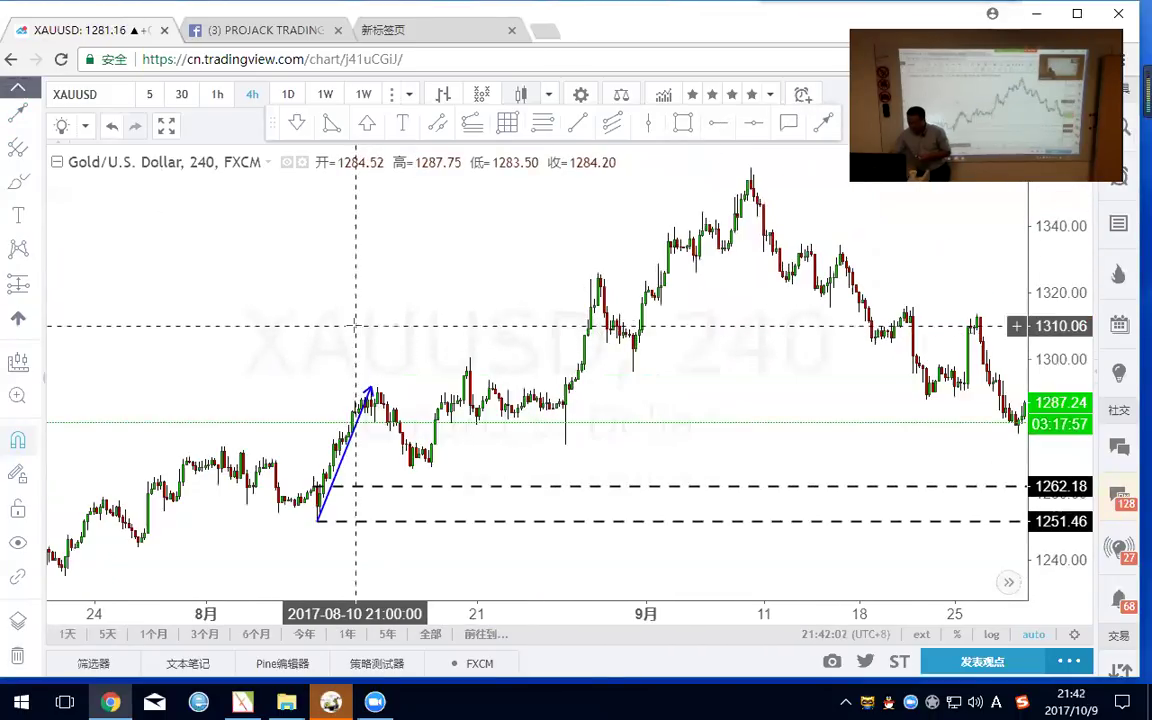
{"action": "left_click", "coordinate": [825, 125]}
{"action": "left_click", "coordinate": [372, 400]}
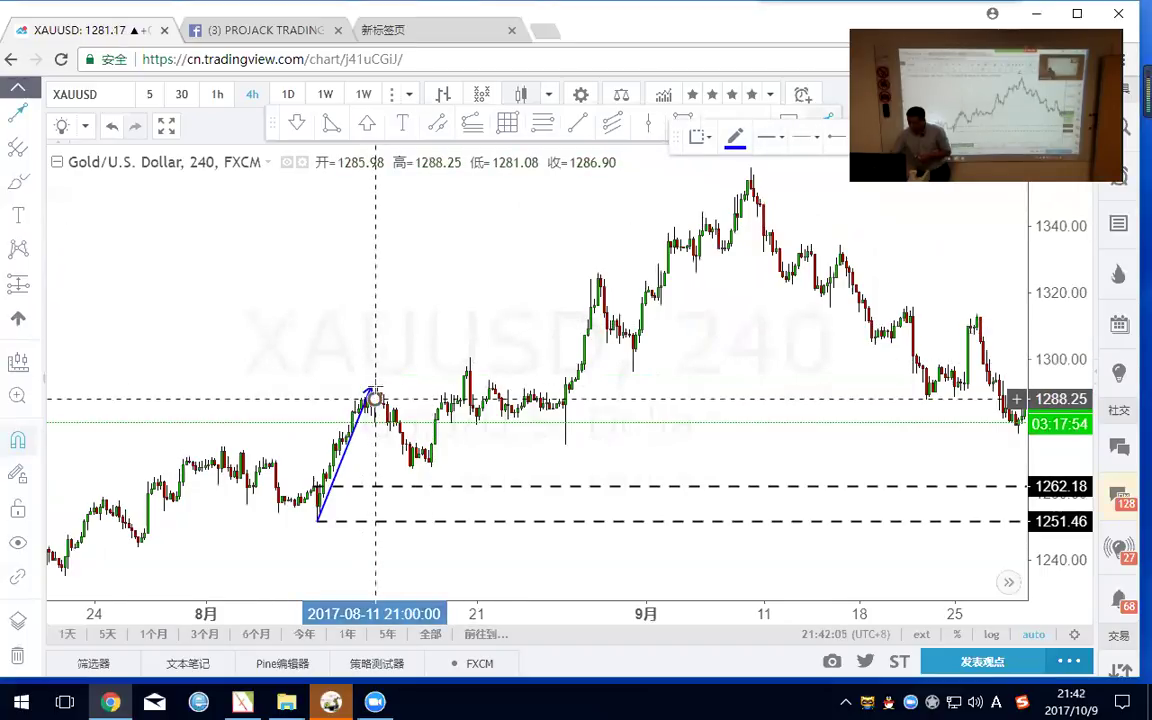
{"action": "left_click", "coordinate": [410, 467]}
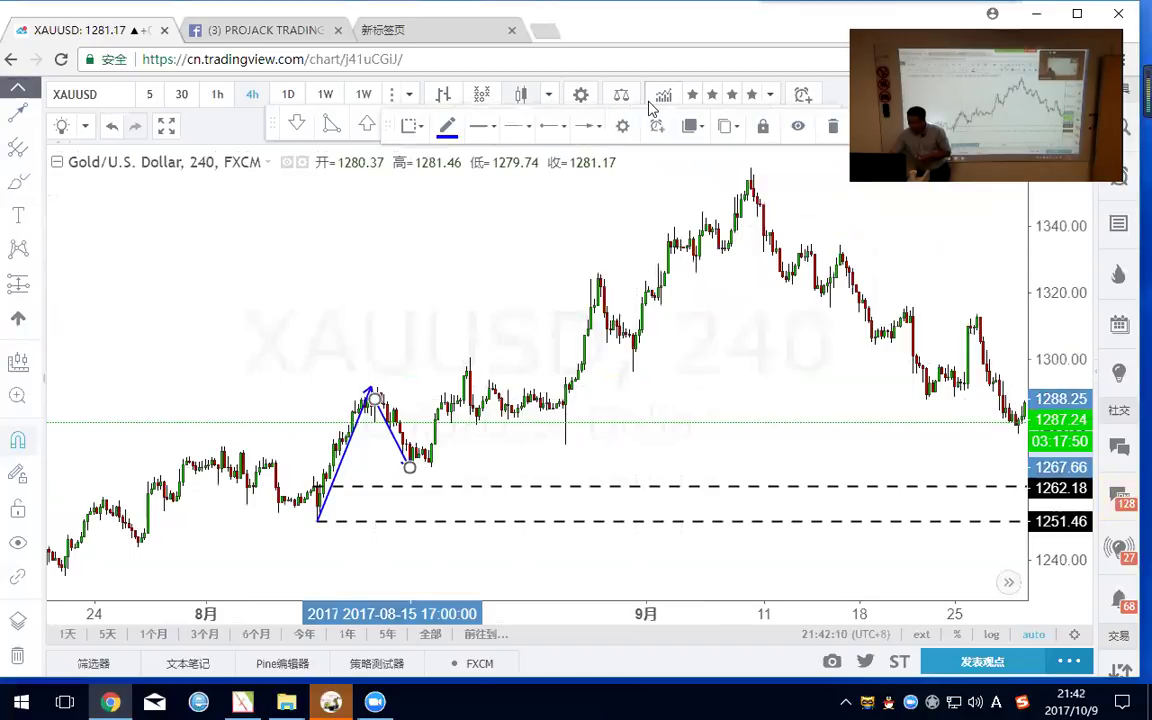
Move the favourite drawing tools aside and draw an arrow from the 15 August low at 1267.66 up to the 8 September peak.
{"action": "left_click_drag", "start_coordinate": [270, 122], "coordinate": [77, 116]}
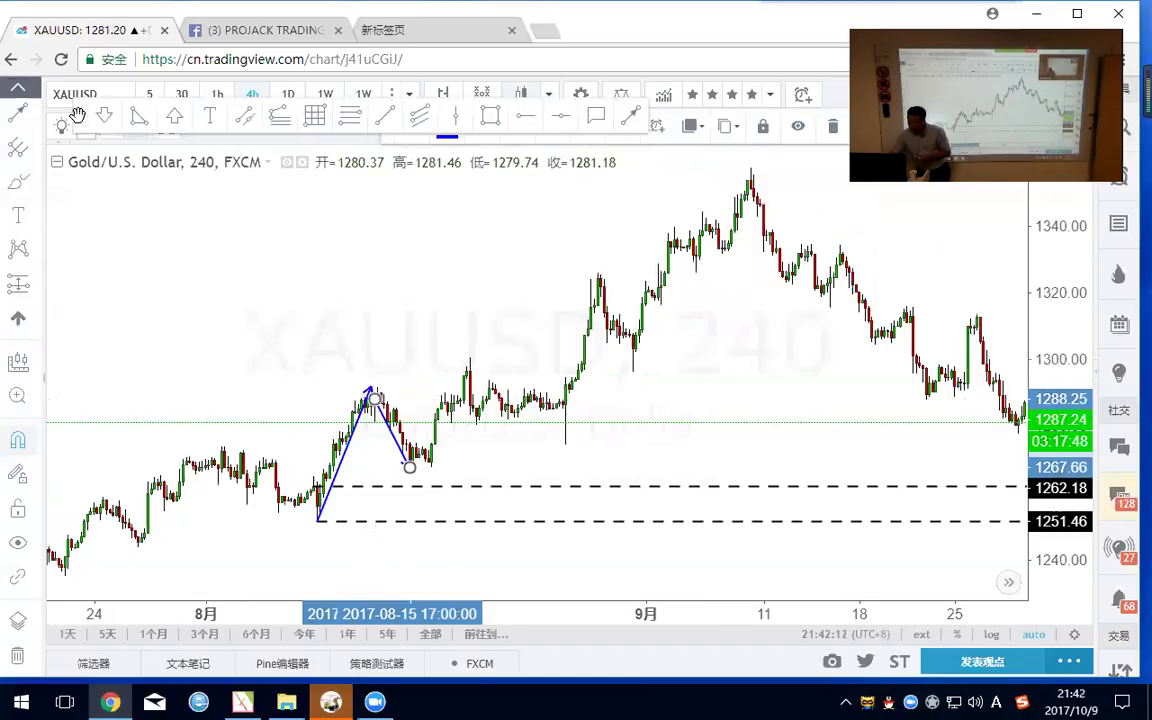
{"action": "left_click", "coordinate": [634, 118]}
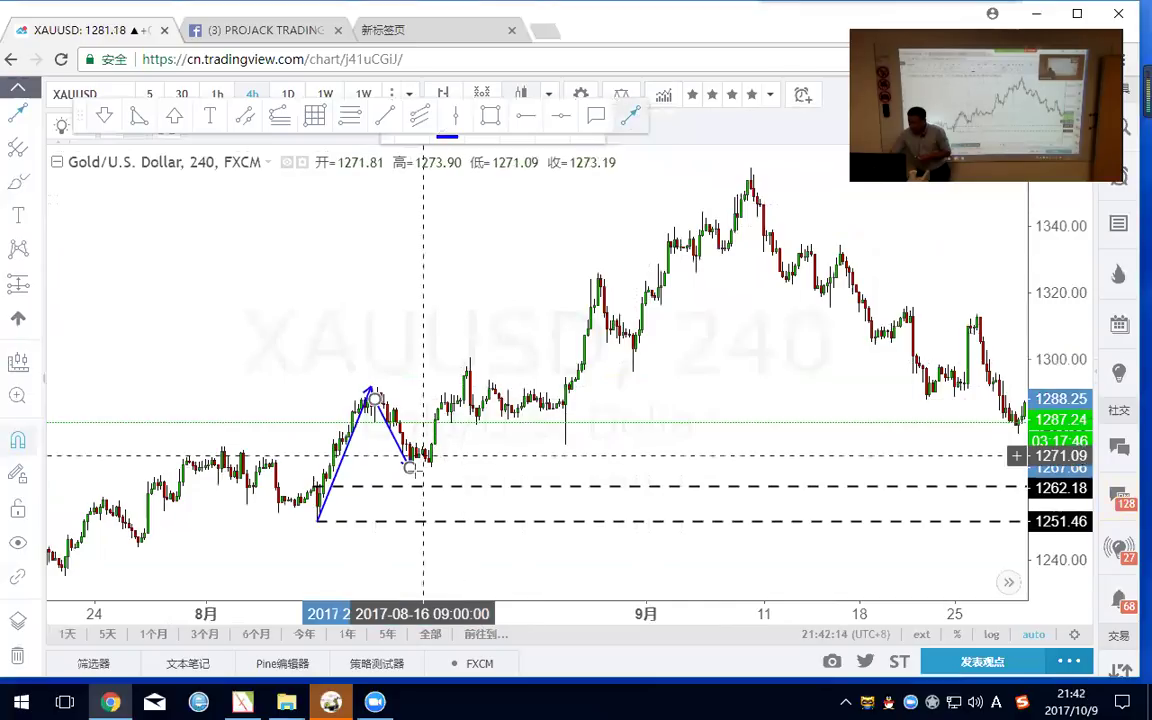
{"action": "left_click", "coordinate": [410, 467]}
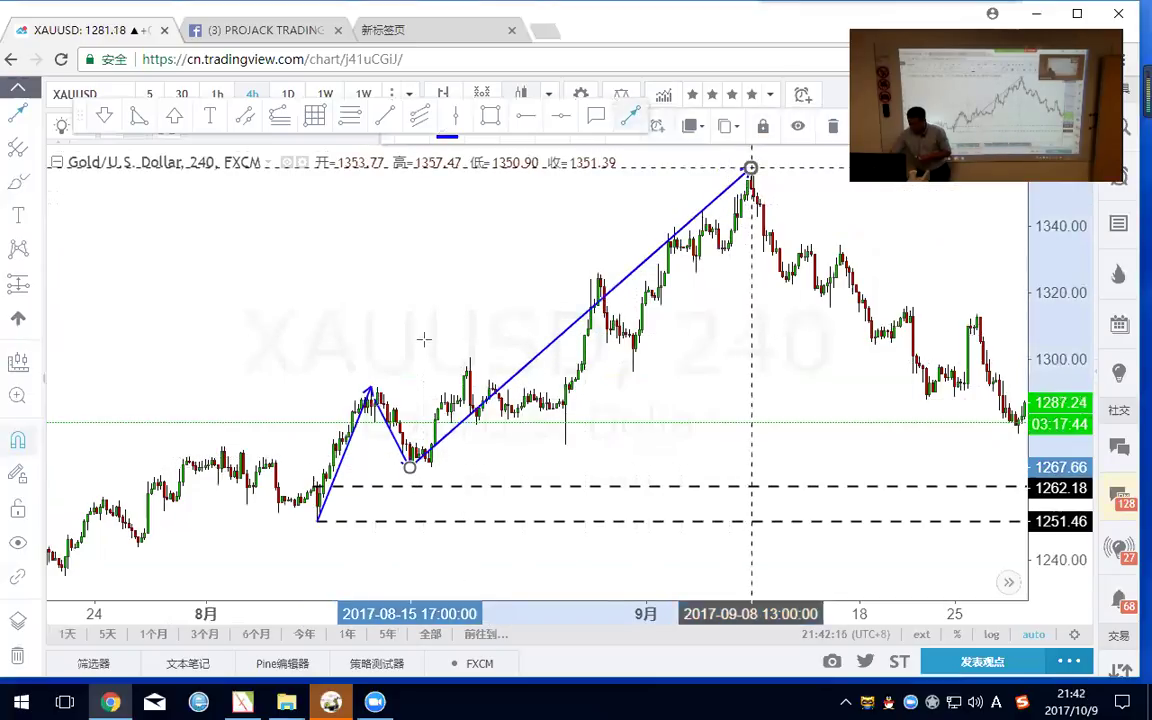
{"action": "left_click", "coordinate": [749, 172]}
Clear the horizontal rays and the three arrows from the chart.
{"action": "left_click_drag", "start_coordinate": [324, 397], "coordinate": [771, 288]}
{"action": "scroll", "coordinate": [463, 350], "scroll_direction": "up", "scroll_amount": 3}
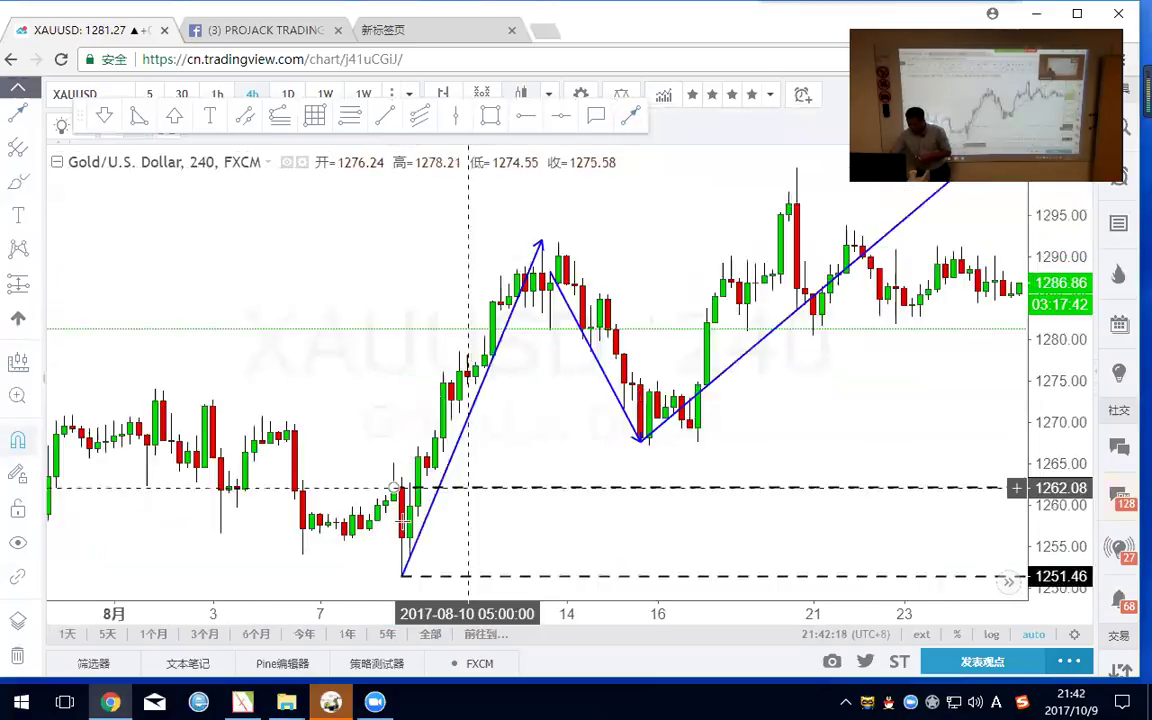
{"action": "left_click_drag", "start_coordinate": [403, 350], "coordinate": [746, 347]}
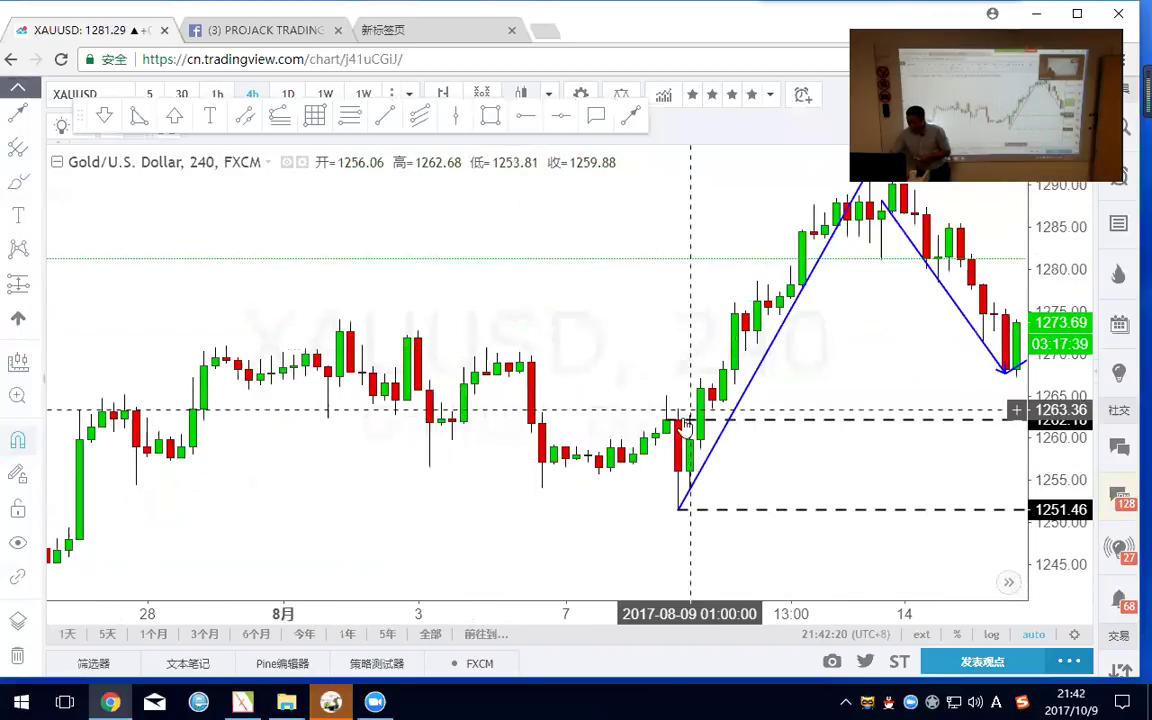
{"action": "scroll", "coordinate": [668, 303], "scroll_direction": "down", "scroll_amount": 5}
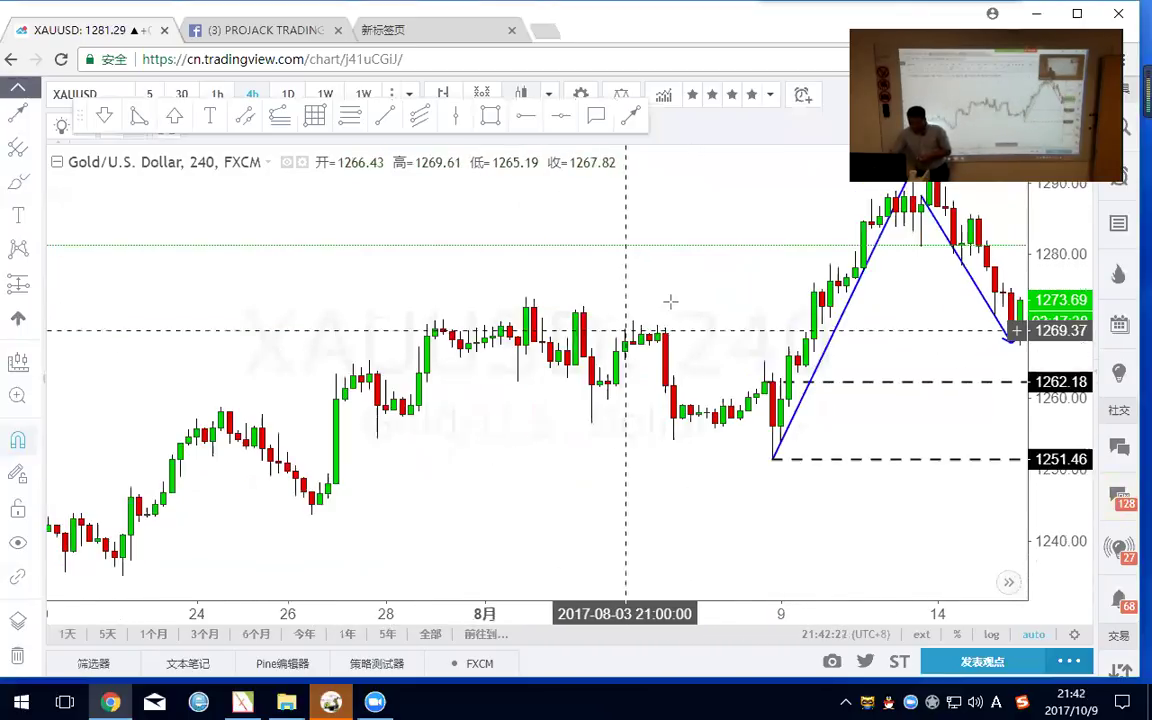
{"action": "scroll", "coordinate": [675, 290], "scroll_direction": "up", "scroll_amount": 2}
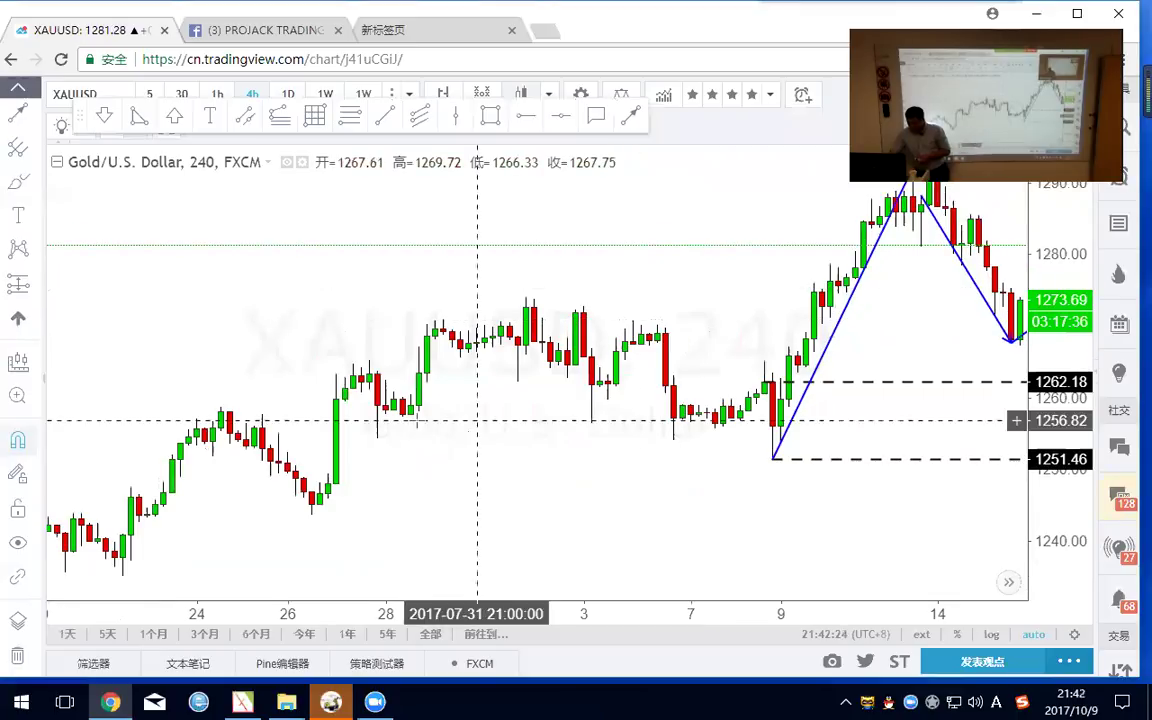
{"action": "key", "text": "ctrl+alt+h"}
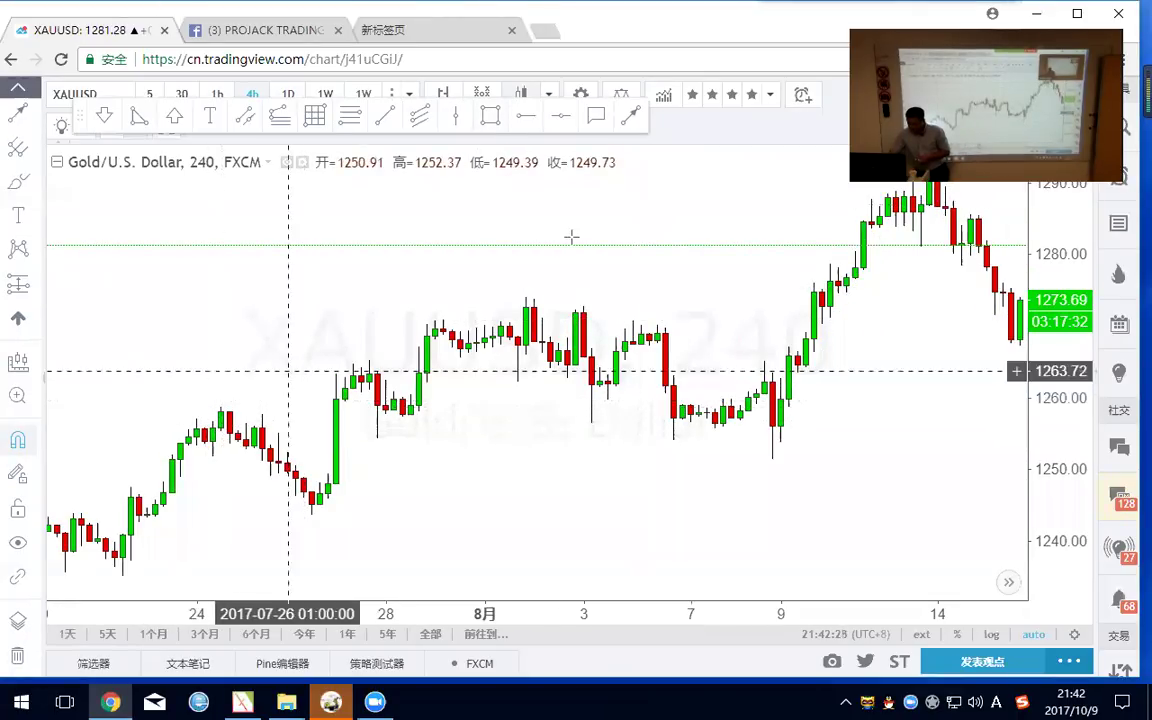
Draw a thin rectangle over the late July swing high, from 21 to 26 July between 1259.08 and 1257.19.
{"action": "left_click", "coordinate": [490, 116]}
{"action": "mouse_move", "coordinate": [180, 443]}
{"action": "left_mouse_down"}
{"action": "mouse_move", "coordinate": [278, 430]}
{"action": "mouse_move", "coordinate": [296, 404]}
{"action": "mouse_move", "coordinate": [267, 417]}
{"action": "mouse_move", "coordinate": [268, 383]}
{"action": "mouse_move", "coordinate": [270, 404]}
{"action": "mouse_move", "coordinate": [296, 414]}
{"action": "left_mouse_up"}
{"action": "left_click", "coordinate": [481, 126]}
{"action": "left_click", "coordinate": [545, 267]}
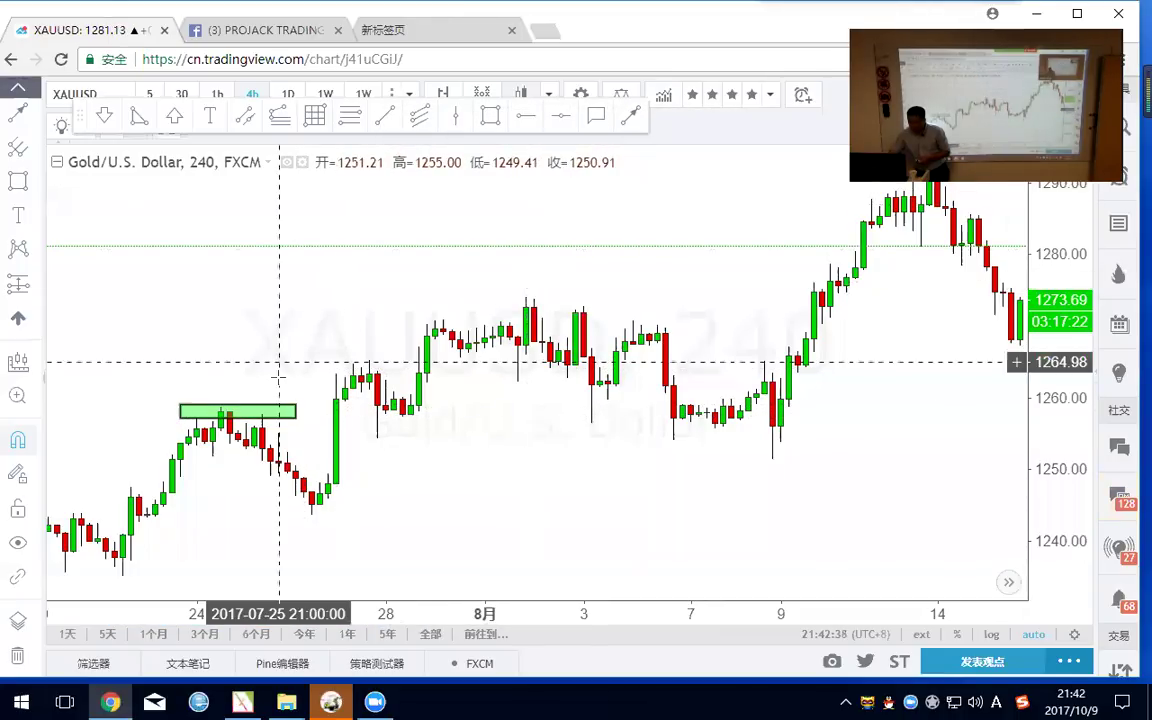
Change the rectangle's background colour to yellow.
{"action": "double_click", "coordinate": [283, 408]}
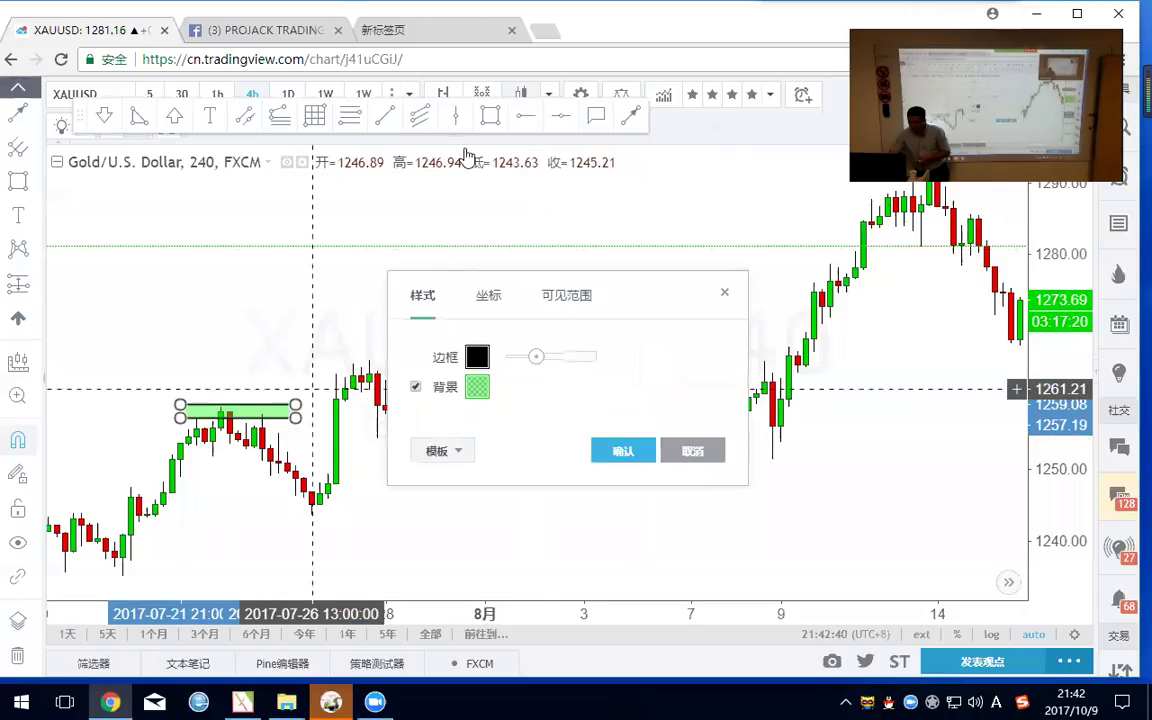
{"action": "left_click", "coordinate": [477, 387]}
{"action": "left_click", "coordinate": [538, 432]}
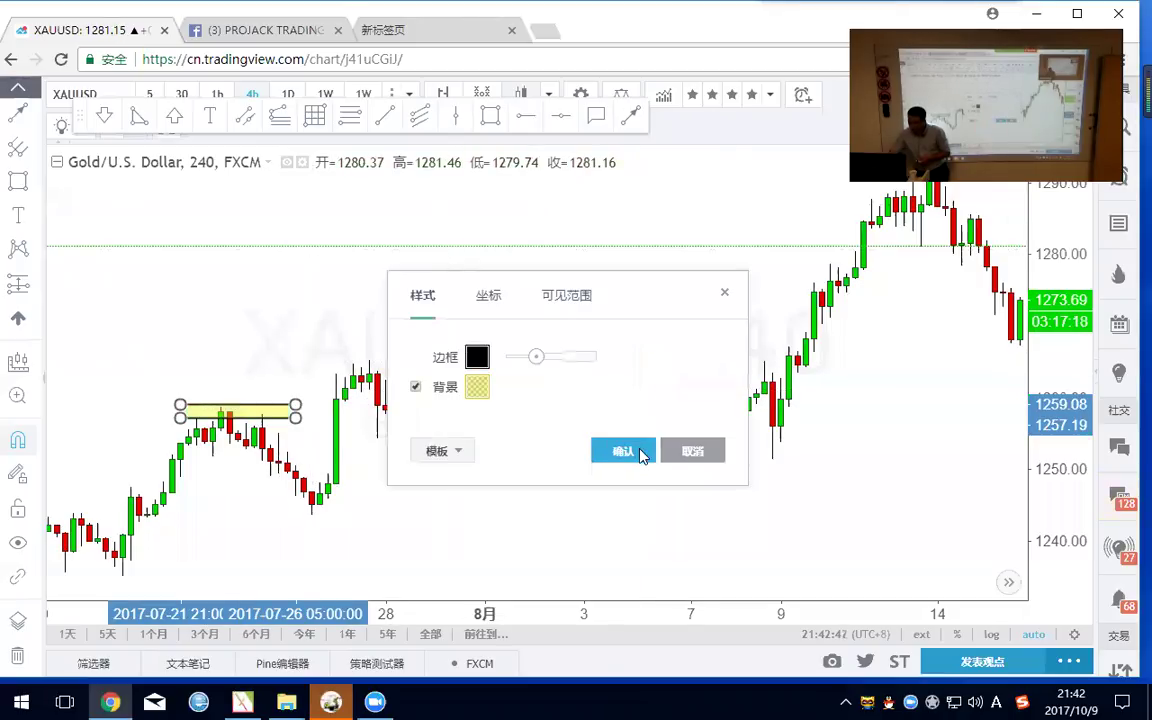
{"action": "left_click", "coordinate": [640, 451]}
Extend the yellow rectangle back in time so it also covers the late June swing high.
{"action": "left_click_drag", "start_coordinate": [797, 275], "coordinate": [484, 466]}
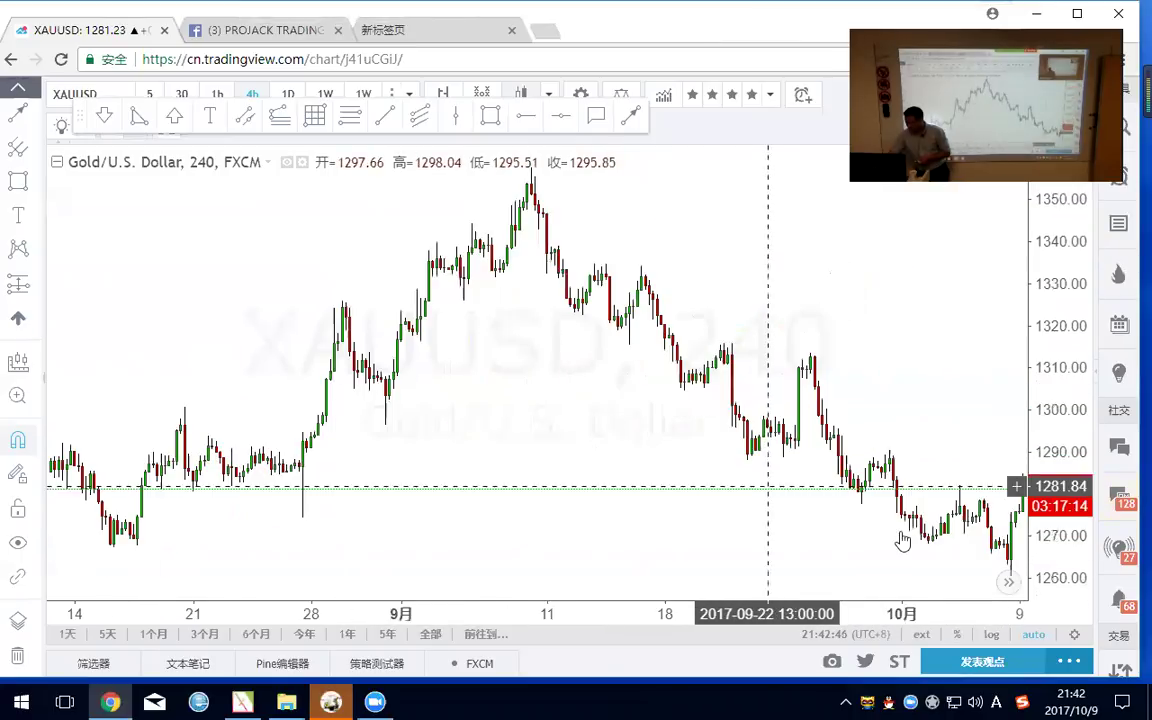
{"action": "left_click_drag", "start_coordinate": [813, 520], "coordinate": [574, 540]}
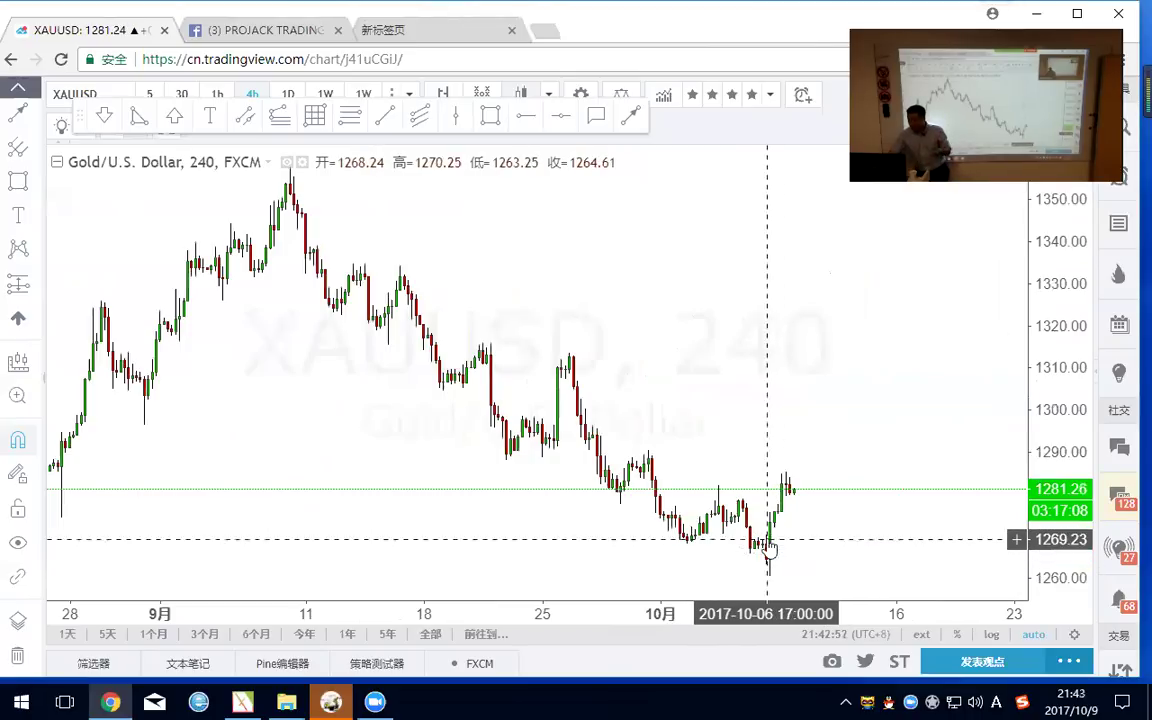
{"action": "scroll", "coordinate": [684, 478], "scroll_direction": "down", "scroll_amount": 4}
{"action": "scroll", "coordinate": [627, 456], "scroll_direction": "left", "scroll_amount": 10}
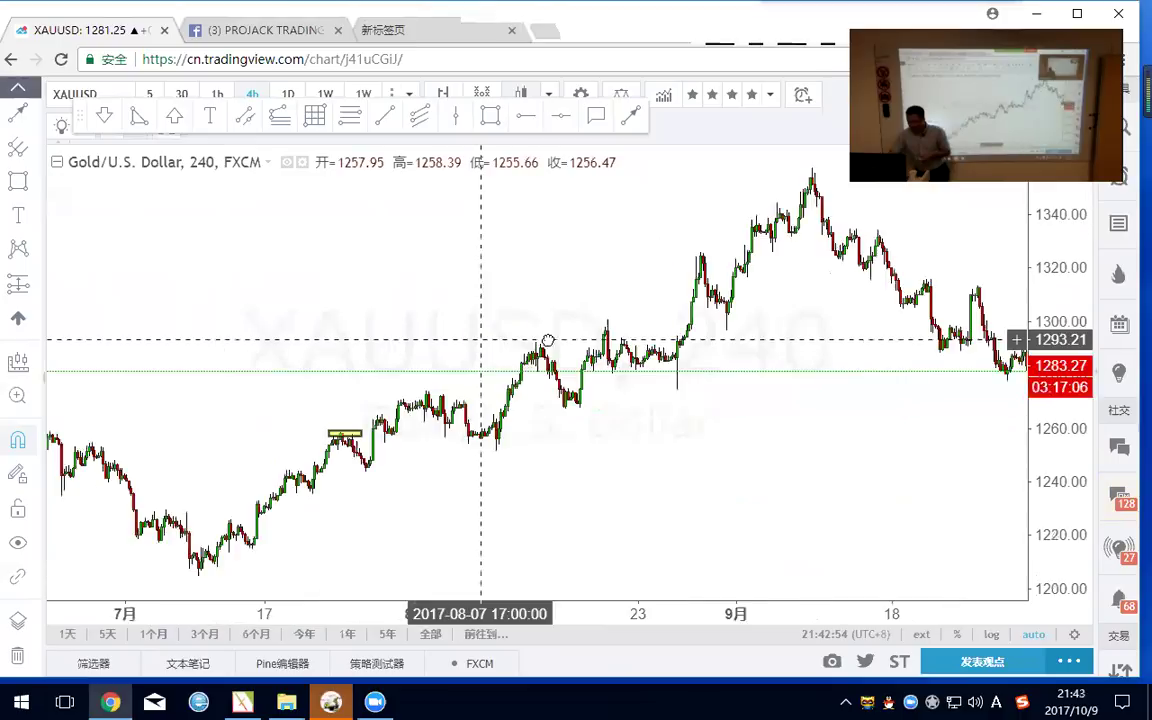
{"action": "scroll", "coordinate": [581, 284], "scroll_direction": "up", "scroll_amount": 3}
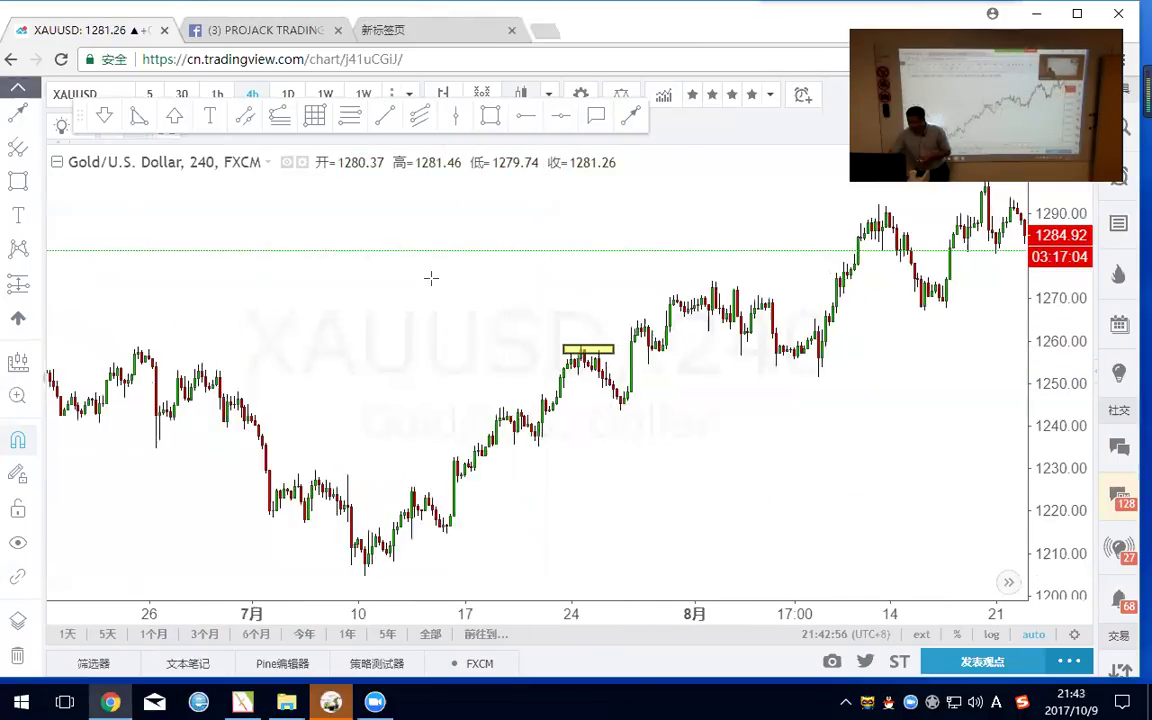
{"action": "scroll", "coordinate": [381, 275], "scroll_direction": "left", "scroll_amount": 5}
{"action": "mouse_move", "coordinate": [797, 325]}
{"action": "left_mouse_down"}
{"action": "mouse_move", "coordinate": [345, 330]}
{"action": "mouse_move", "coordinate": [319, 322]}
{"action": "mouse_move", "coordinate": [328, 320]}
{"action": "left_mouse_up"}
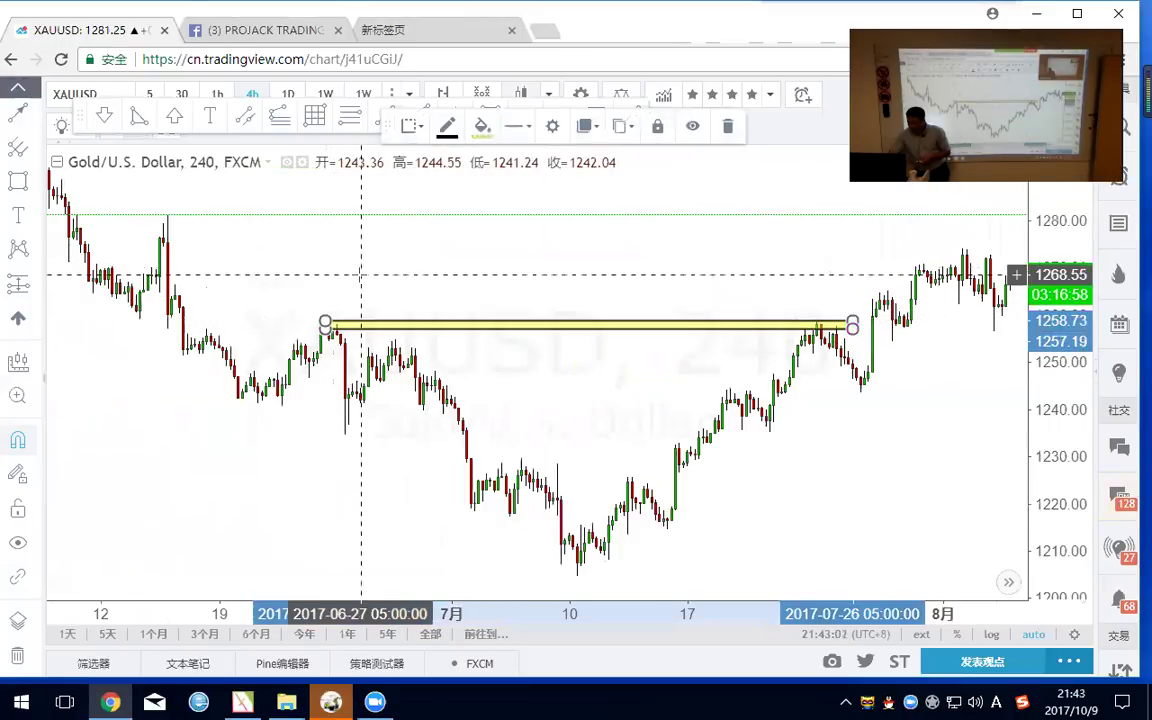
{"action": "left_click", "coordinate": [405, 265]}
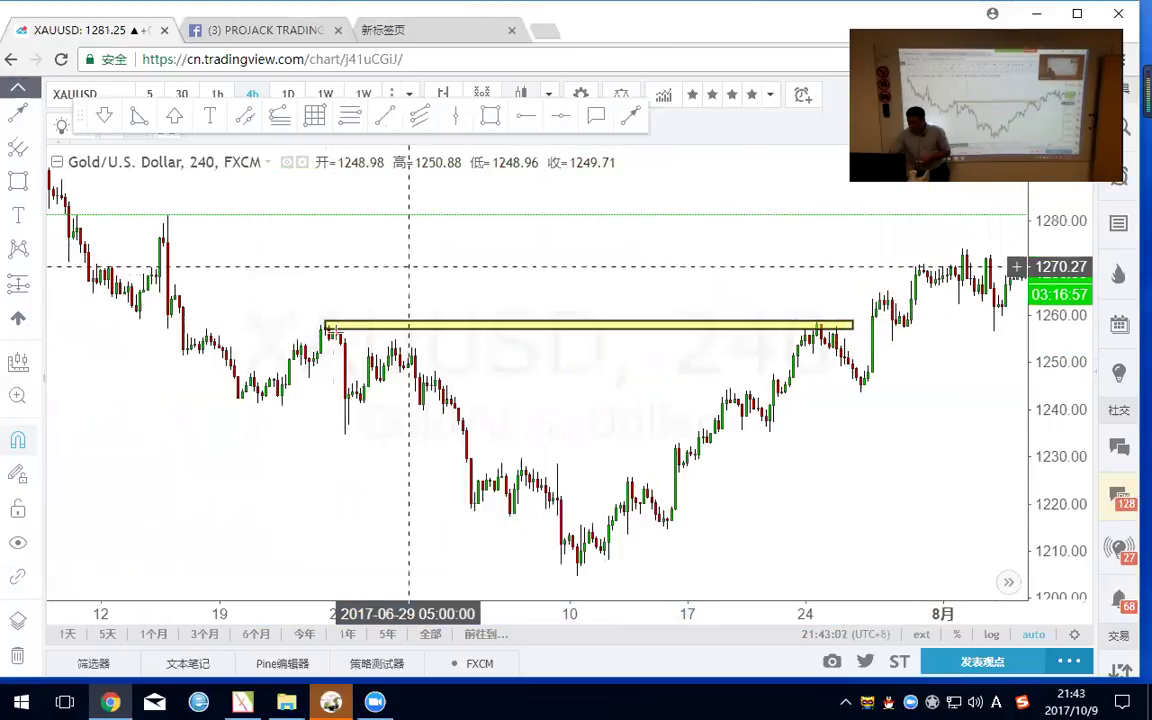
Draw two downward arrows to the yellow rectangle, one at the 26 June high and one at the late July high.
{"action": "left_click", "coordinate": [633, 125]}
{"action": "left_click", "coordinate": [380, 213]}
{"action": "left_click", "coordinate": [339, 326]}
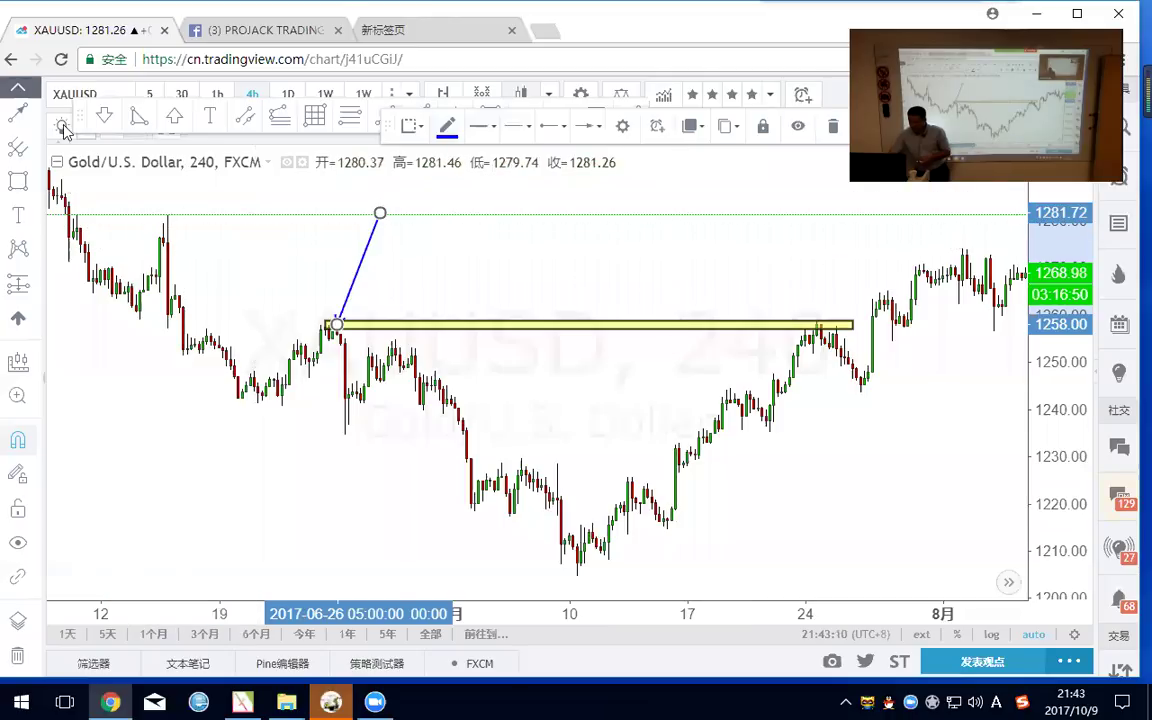
{"action": "left_click", "coordinate": [754, 229]}
{"action": "left_click", "coordinate": [816, 321]}
{"action": "left_click", "coordinate": [765, 289]}
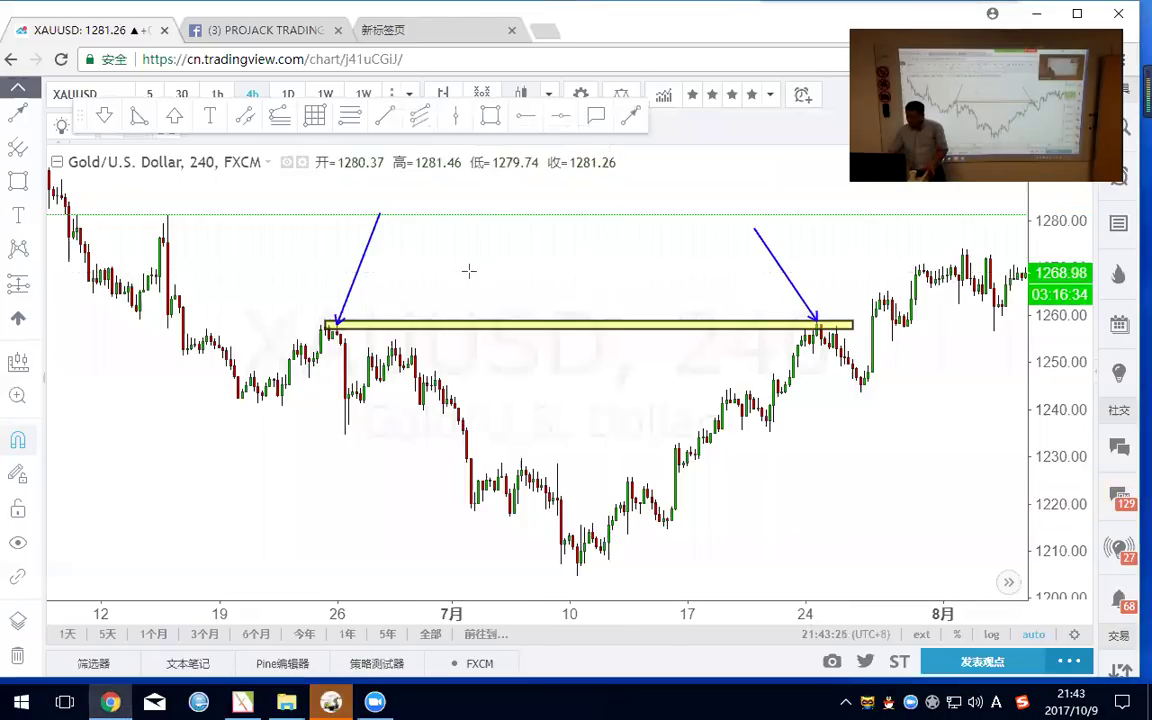
{"action": "scroll", "coordinate": [468, 268], "scroll_direction": "up", "scroll_amount": 1}
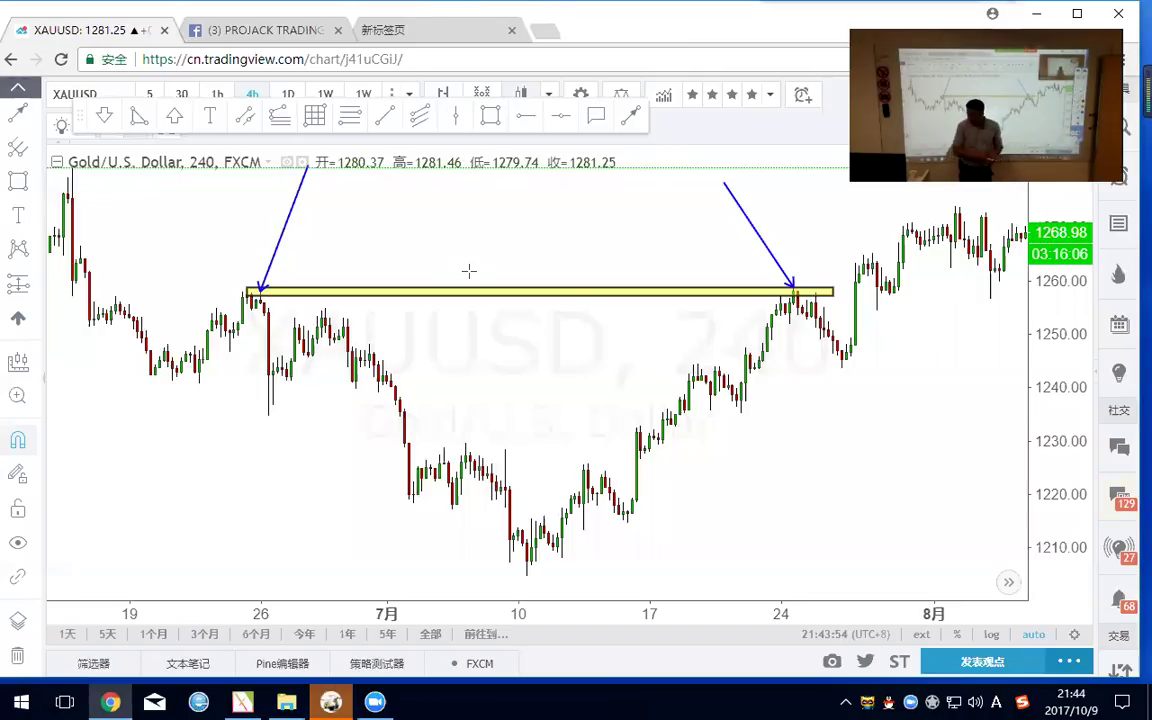
{"action": "scroll", "coordinate": [737, 274], "scroll_direction": "up", "scroll_amount": 3}
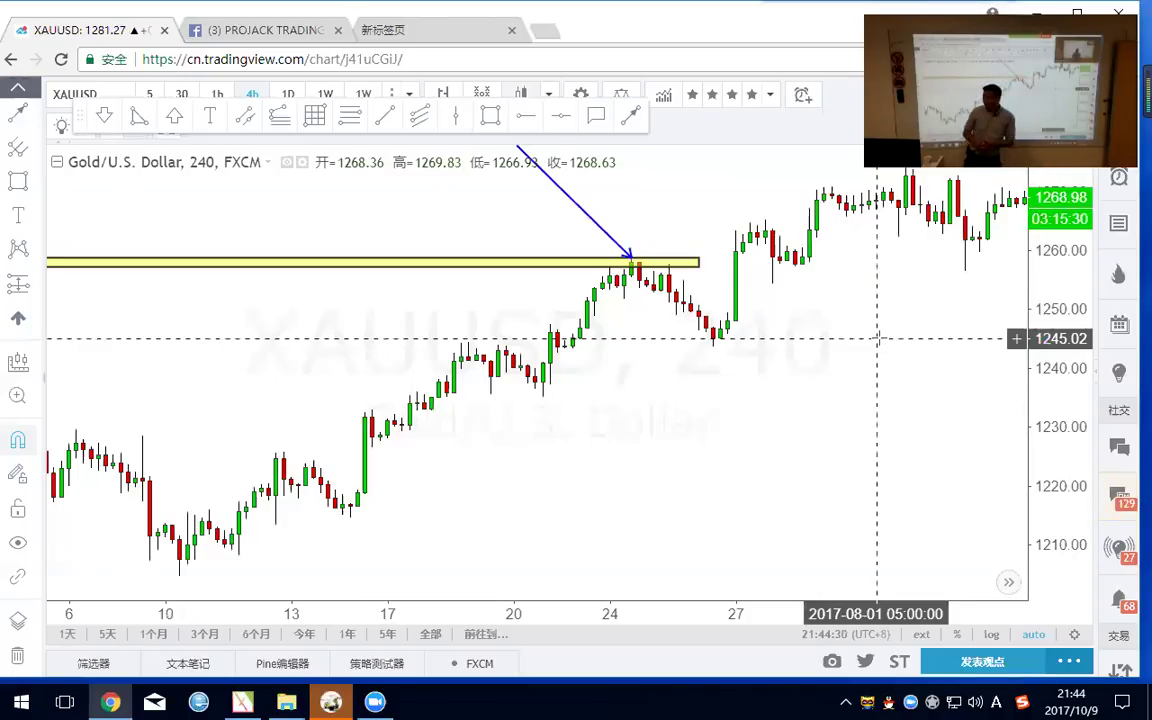
Draw a second thin yellow rectangle from 26 July to 4 August between about 1258.93 and 1256.94.
{"action": "left_click", "coordinate": [638, 263]}
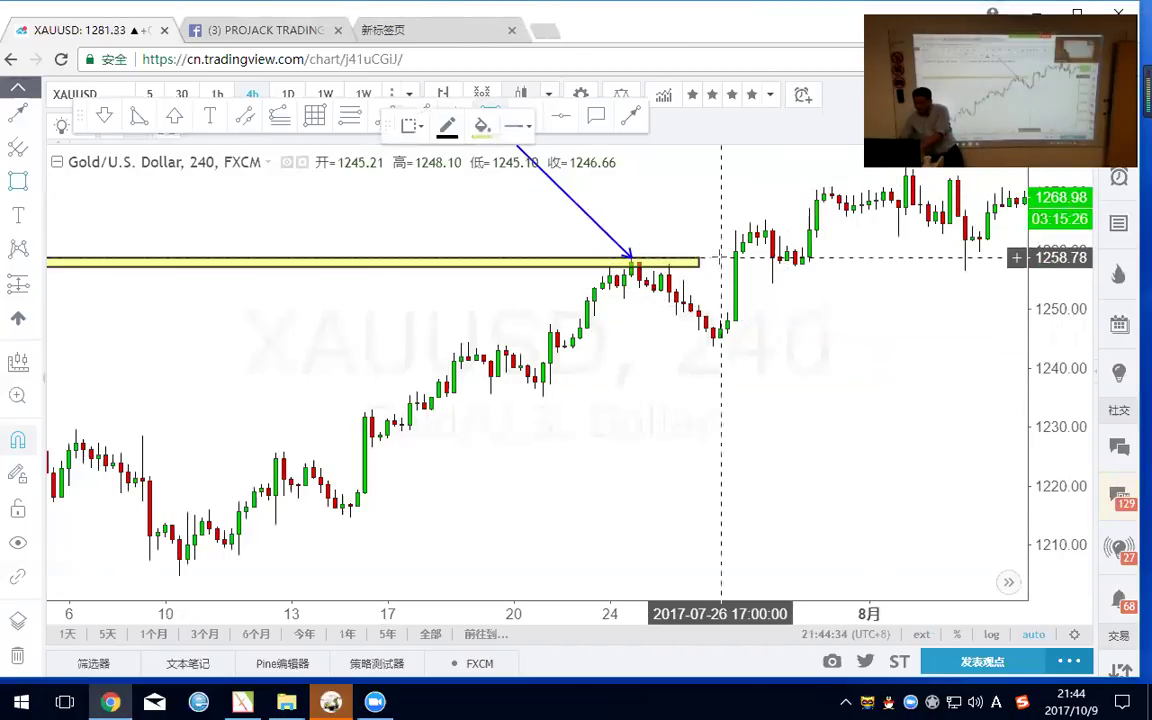
{"action": "left_click_drag", "start_coordinate": [720, 262], "coordinate": [876, 271]}
{"action": "left_click_drag", "start_coordinate": [945, 276], "coordinate": [1017, 265]}
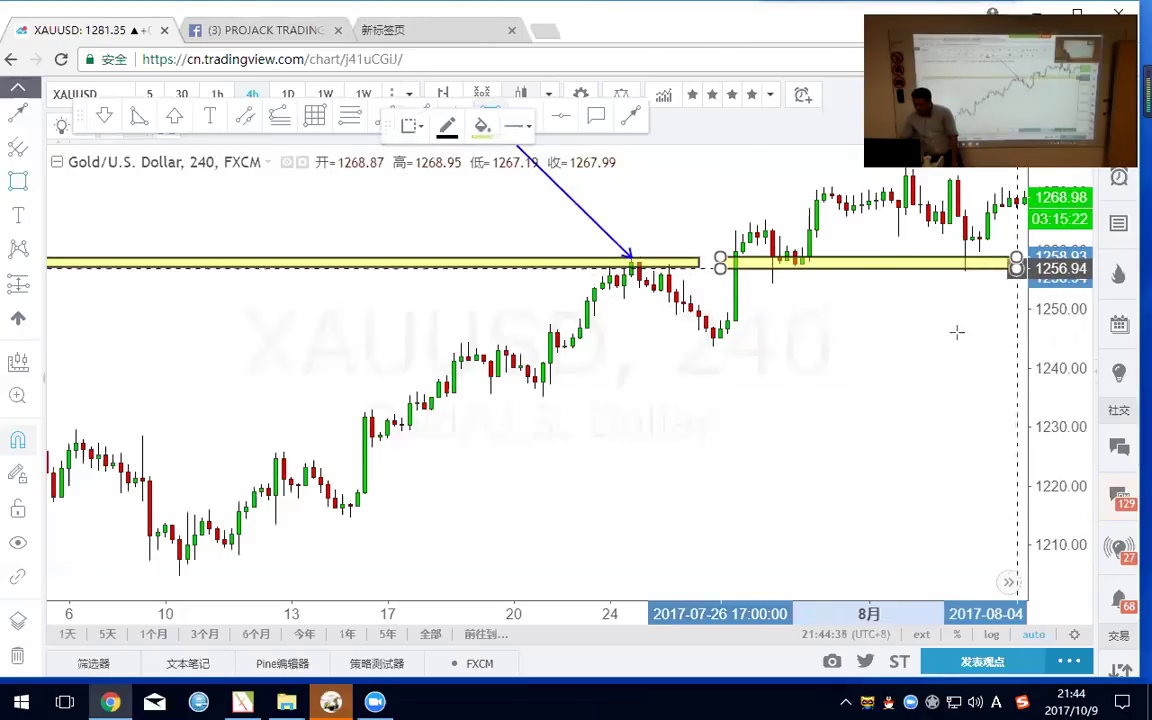
{"action": "left_click", "coordinate": [818, 373]}
Draw two upward arrows to the second yellow rectangle, one at the 28 July low and one at the 3 August low.
{"action": "scroll", "coordinate": [855, 360], "scroll_direction": "up", "scroll_amount": 2}
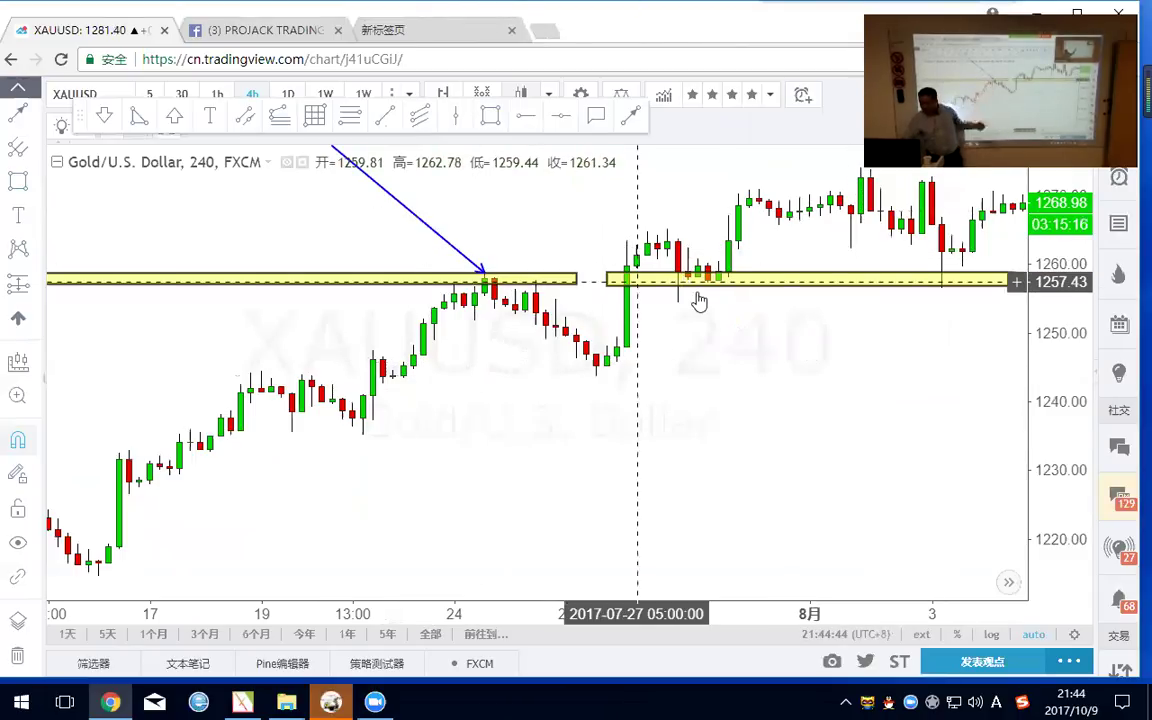
{"action": "left_click", "coordinate": [728, 385]}
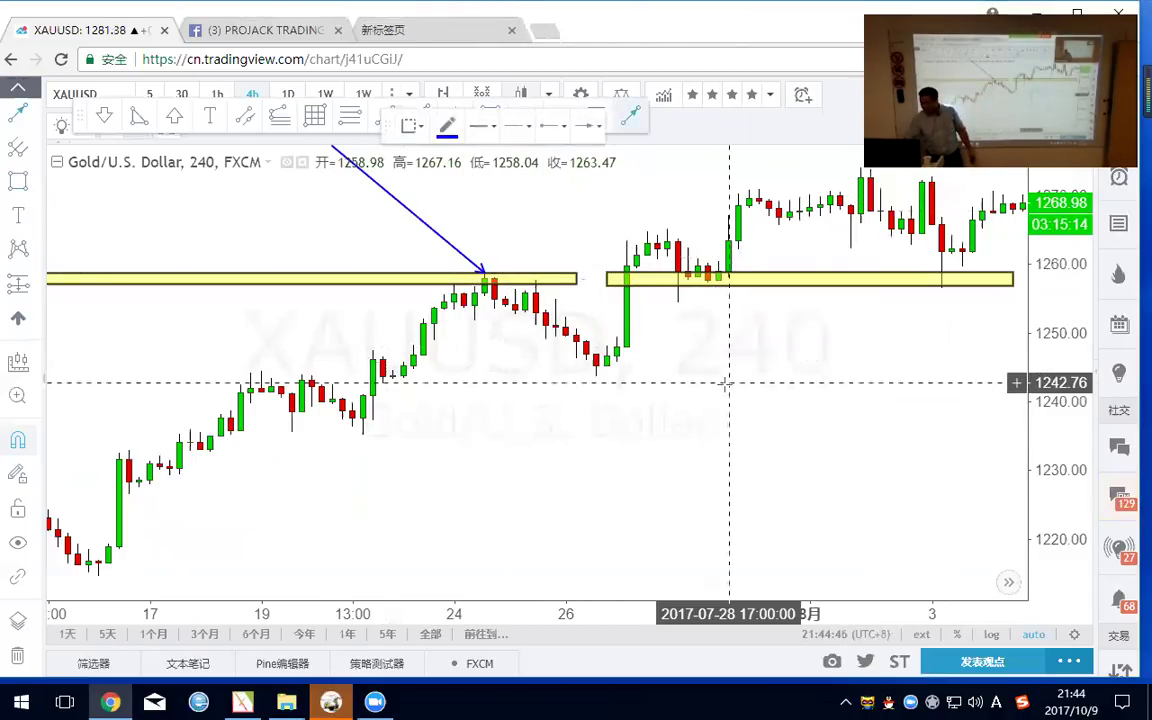
{"action": "left_click", "coordinate": [717, 280]}
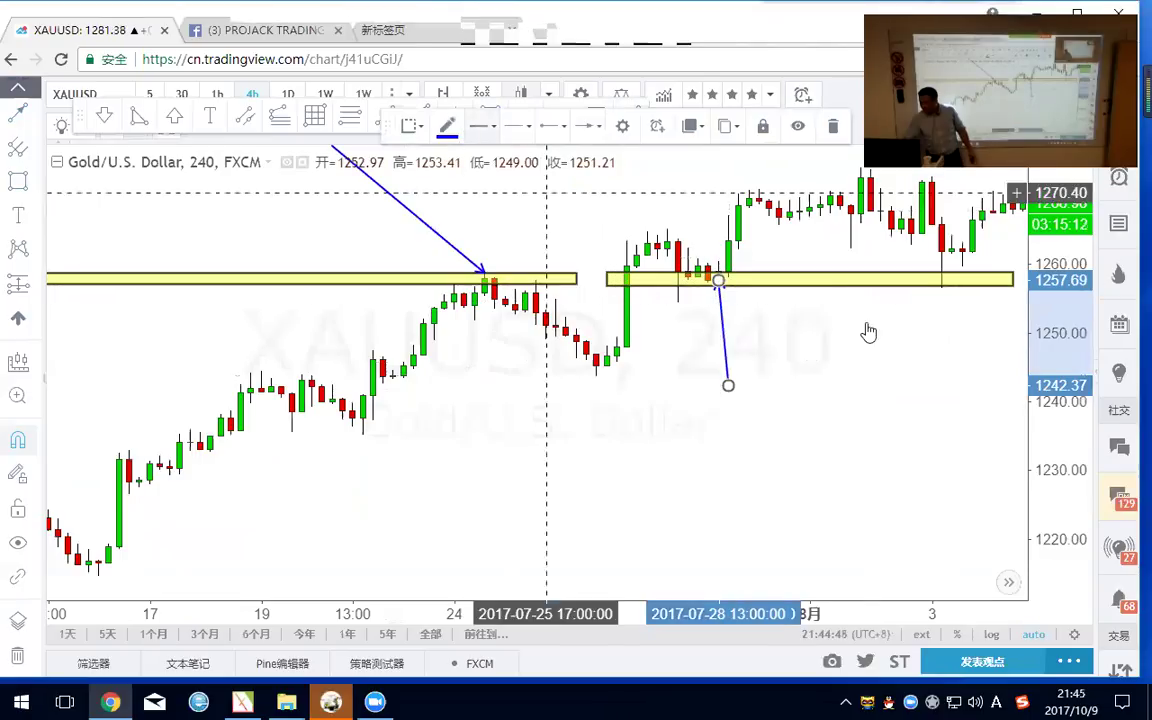
{"action": "left_click", "coordinate": [17, 474]}
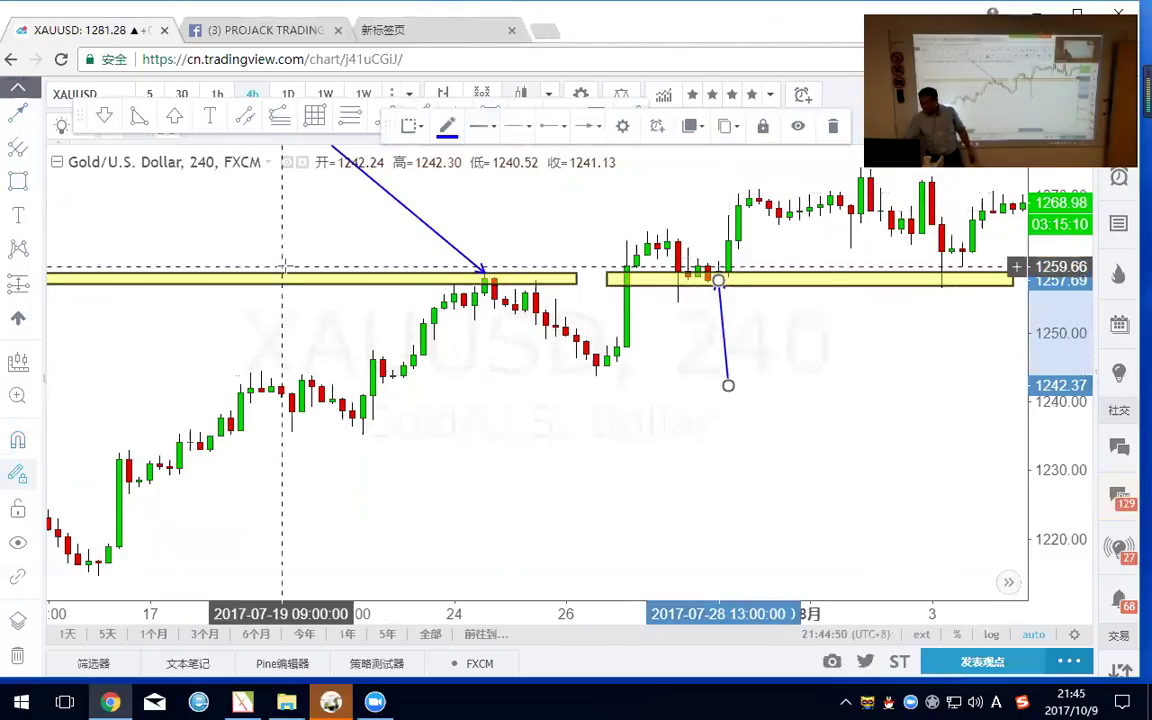
{"action": "left_click", "coordinate": [931, 383]}
{"action": "left_click", "coordinate": [941, 282]}
{"action": "key", "text": "Escape"}
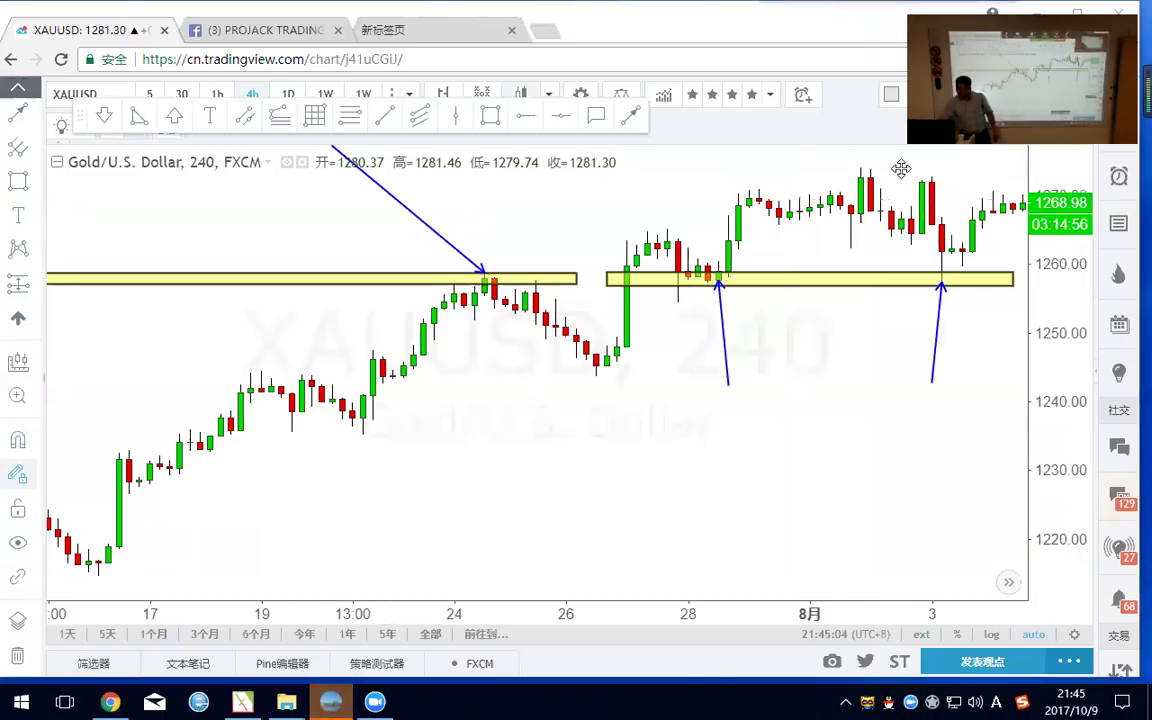
Examine how price behaves around the yellow zone in the candles after 4 August.
{"action": "scroll", "coordinate": [880, 500], "scroll_direction": "down", "scroll_amount": 3}
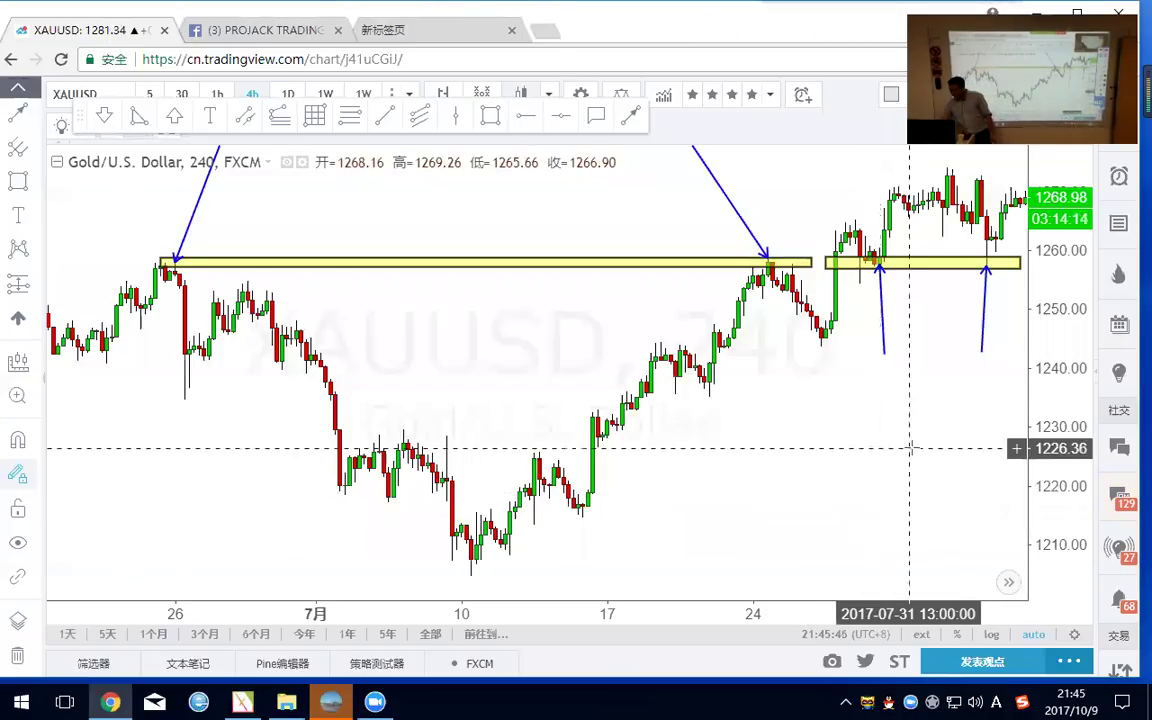
{"action": "key", "text": "Right"}
{"action": "key", "text": "Right"}
{"action": "key", "text": "Right"}
{"action": "key", "text": "Right"}
{"action": "key", "text": "Right"}
{"action": "key", "text": "Right"}
{"action": "key", "text": "Right"}
{"action": "key", "text": "Right"}
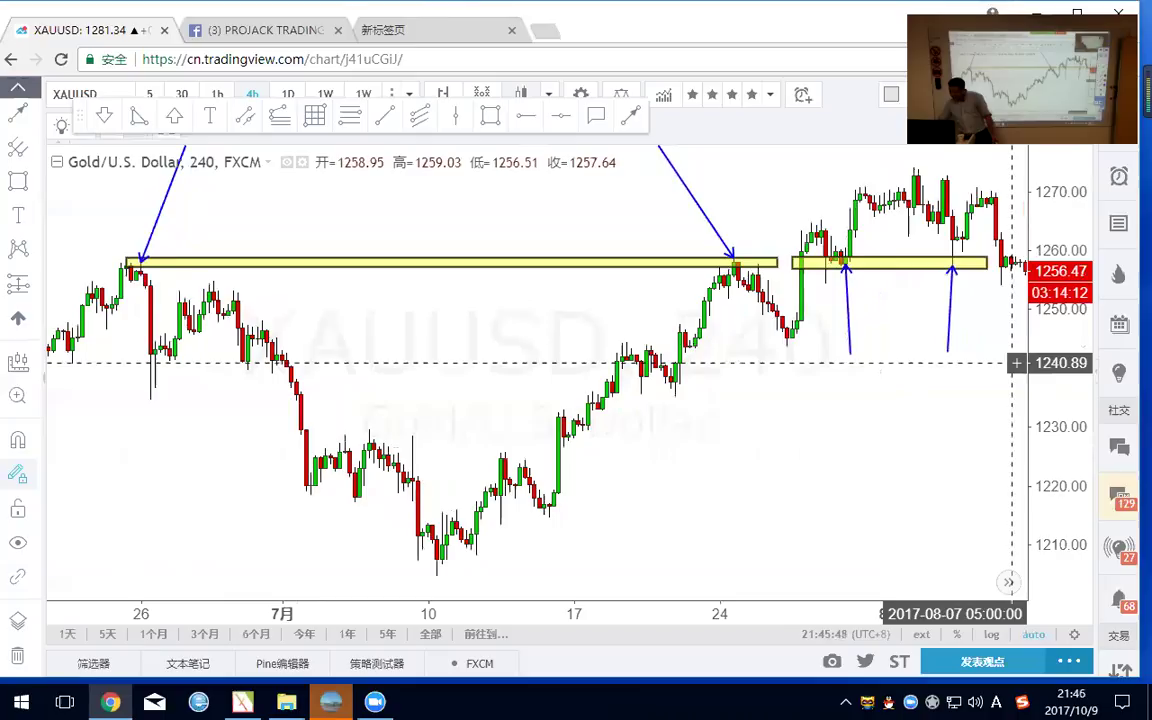
{"action": "key", "text": "Right"}
{"action": "key", "text": "Right"}
{"action": "key", "text": "Right"}
{"action": "key", "text": "Right"}
{"action": "key", "text": "Right"}
{"action": "key", "text": "Right"}
{"action": "key", "text": "Right"}
{"action": "key", "text": "Right"}
{"action": "key", "text": "Right"}
{"action": "key", "text": "Right"}
{"action": "key", "text": "Right"}
{"action": "key", "text": "Right"}
{"action": "key", "text": "Right"}
{"action": "key", "text": "Right"}
{"action": "key", "text": "Right"}
{"action": "key", "text": "Right"}
{"action": "key", "text": "Right"}
{"action": "key", "text": "Right"}
{"action": "key", "text": "Right"}
{"action": "key", "text": "Right"}
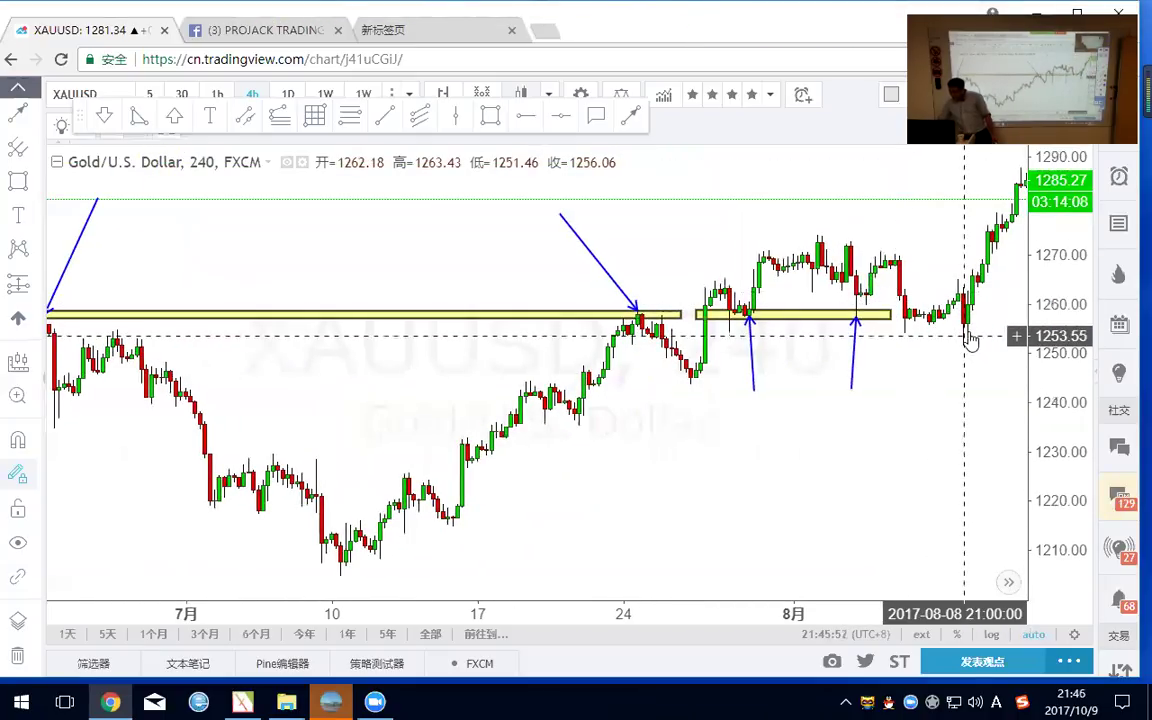
{"action": "key", "text": "Right"}
{"action": "key", "text": "Right"}
{"action": "key", "text": "Right"}
{"action": "key", "text": "Right"}
{"action": "key", "text": "Right"}
{"action": "key", "text": "Right"}
{"action": "key", "text": "Right"}
{"action": "key", "text": "Right"}
{"action": "key", "text": "Right"}
{"action": "key", "text": "Right"}
{"action": "key", "text": "Right"}
{"action": "key", "text": "Right"}
{"action": "key", "text": "Right"}
{"action": "key", "text": "Right"}
{"action": "key", "text": "Right"}
{"action": "key", "text": "Right"}
{"action": "key", "text": "Right"}
{"action": "key", "text": "Right"}
{"action": "key", "text": "Right"}
{"action": "key", "text": "Right"}
Copy the second yellow rectangle forward in time at the same price level, starting at the 4 August drop.
{"action": "scroll", "coordinate": [712, 391], "scroll_direction": "up", "scroll_amount": 2}
{"action": "left_click_drag", "start_coordinate": [700, 430], "coordinate": [815, 411]}
{"action": "scroll", "coordinate": [805, 411], "scroll_direction": "up", "scroll_amount": 2}
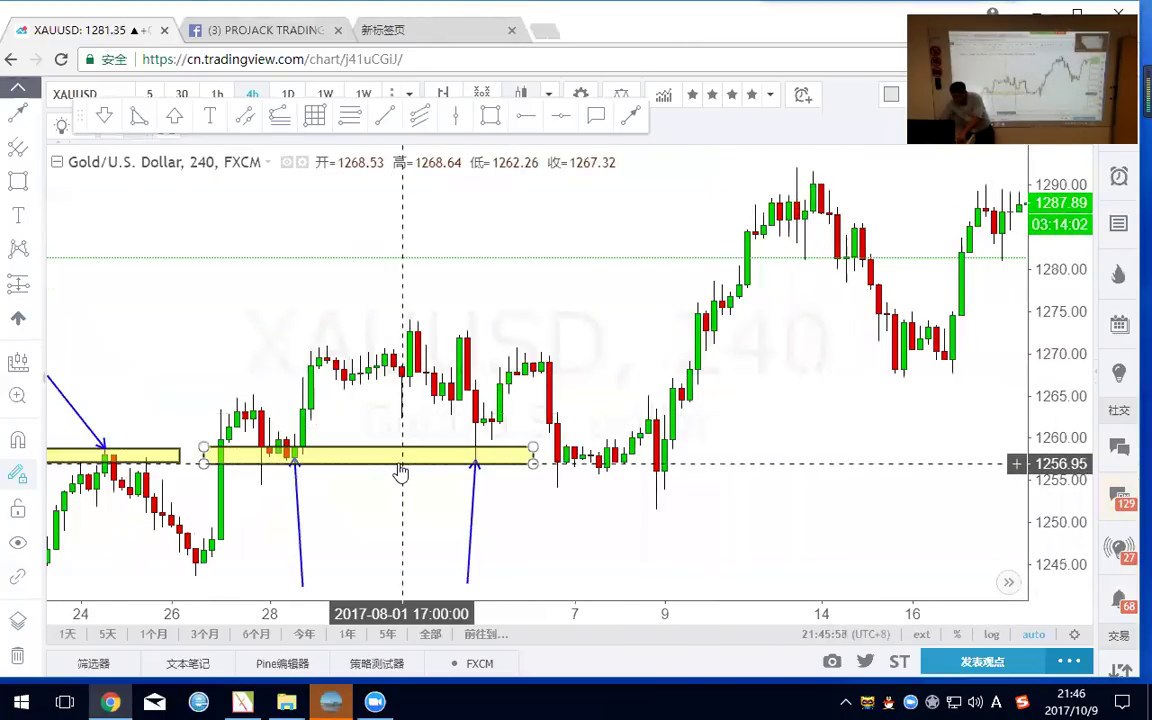
{"action": "left_click", "coordinate": [399, 462]}
{"action": "left_click_drag", "start_coordinate": [457, 474], "coordinate": [746, 464]}
{"action": "left_click", "coordinate": [731, 505]}
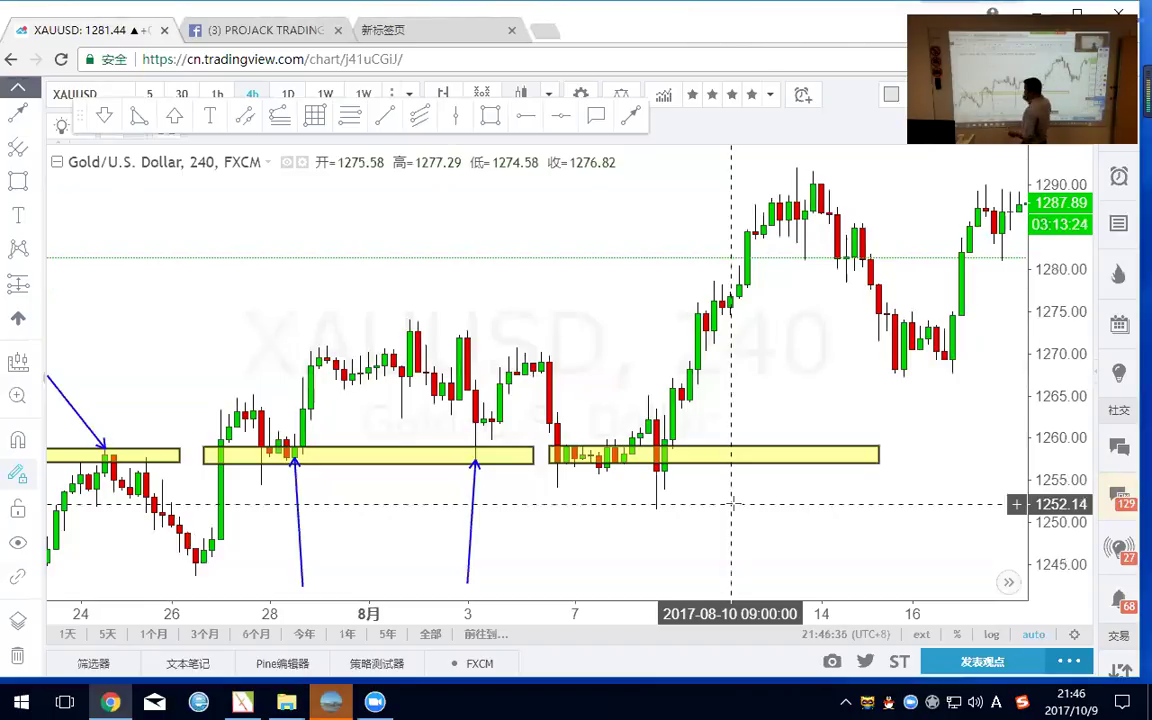
Stretch the copied rectangle's end to 20 September and its lower edge to about 1254.44, and delete that rectangle.
{"action": "scroll", "coordinate": [700, 420], "scroll_direction": "down", "scroll_amount": 5}
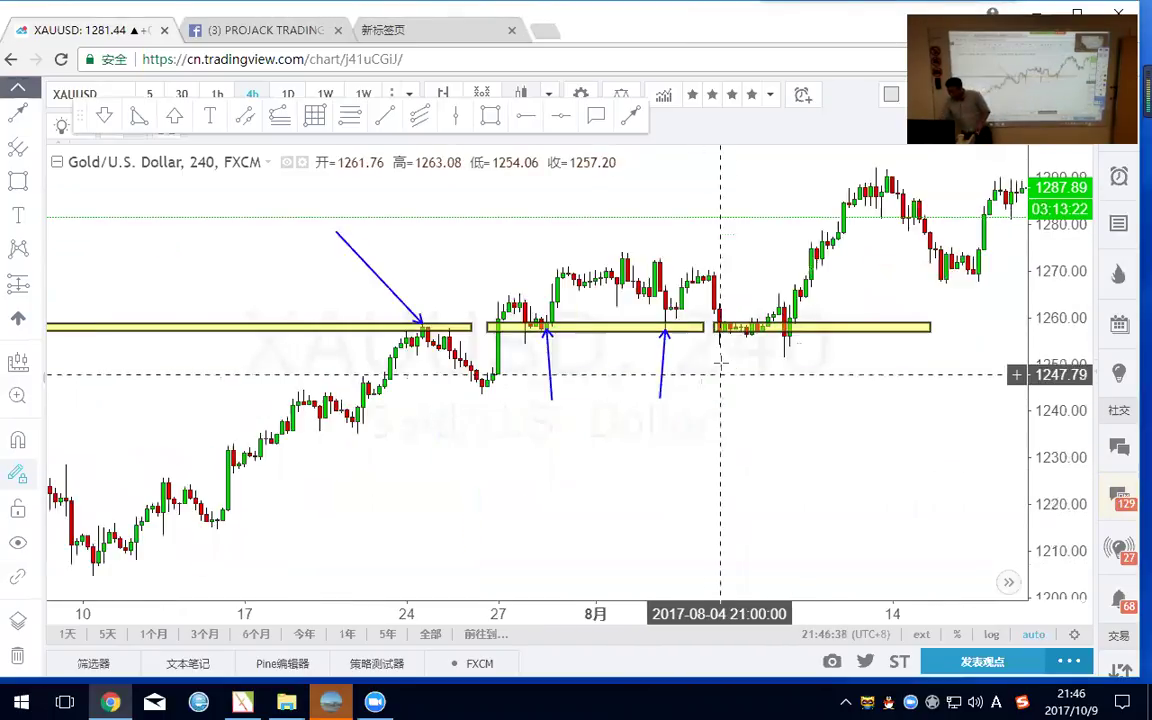
{"action": "left_click_drag", "start_coordinate": [819, 457], "coordinate": [553, 453]}
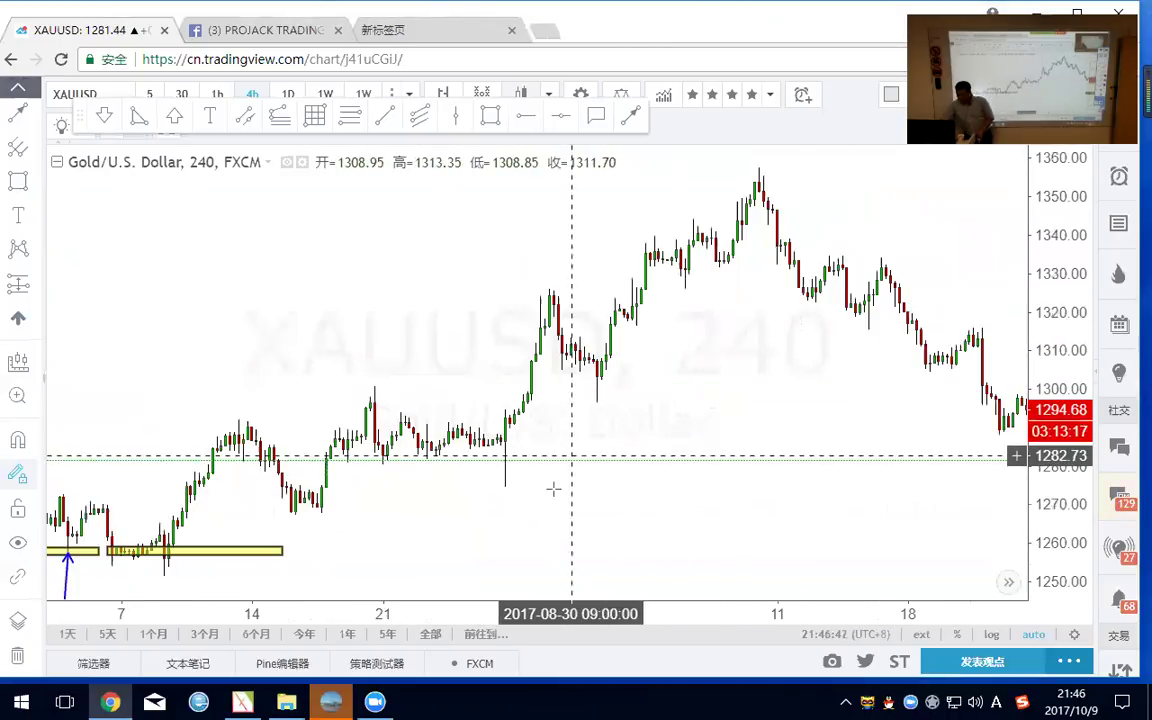
{"action": "left_click_drag", "start_coordinate": [278, 557], "coordinate": [972, 565]}
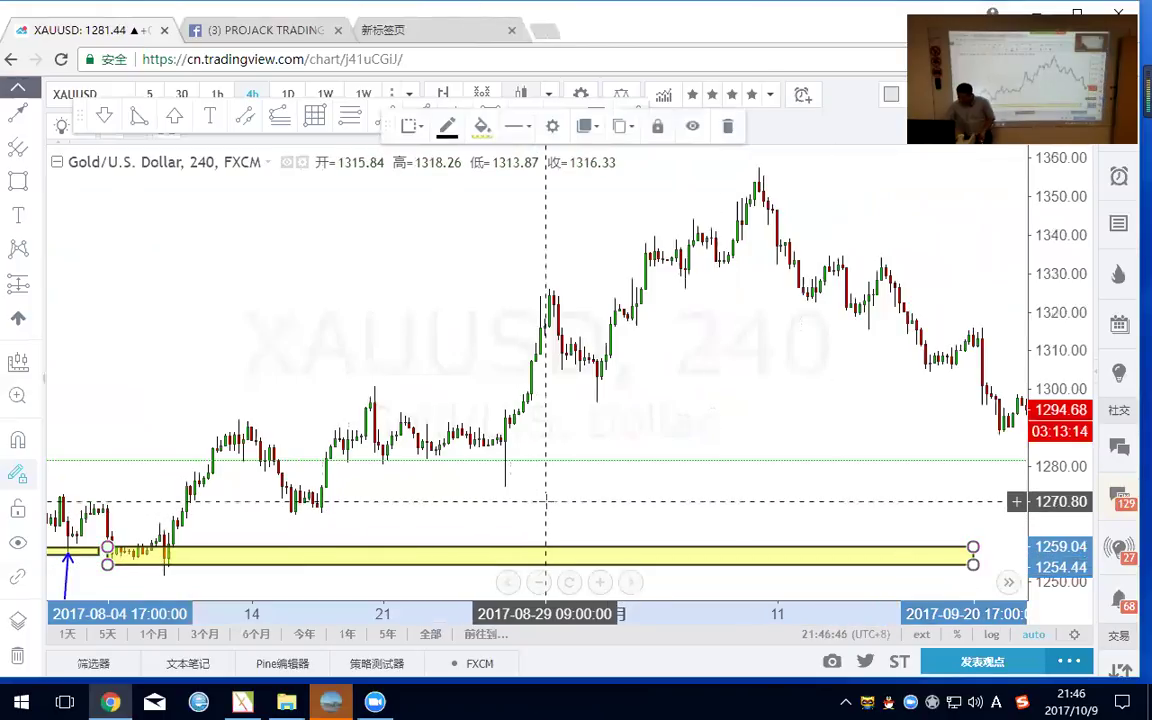
{"action": "key", "text": "Delete"}
Draw two dashed horizontal rays from the 3 August low, at 1259.08 and 1256.83, along the zone's upper and lower edges.
{"action": "mouse_move", "coordinate": [296, 360]}
{"action": "left_mouse_down"}
{"action": "mouse_move", "coordinate": [835, 296]}
{"action": "mouse_move", "coordinate": [663, 285]}
{"action": "left_mouse_up"}
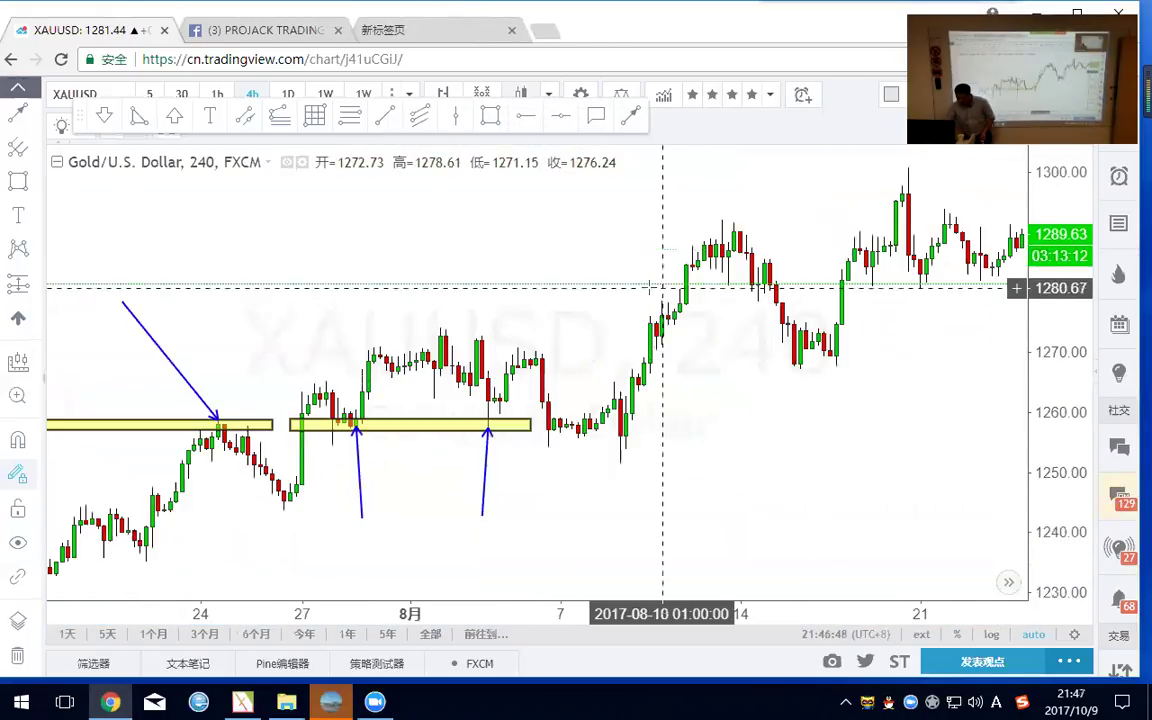
{"action": "left_click", "coordinate": [561, 115]}
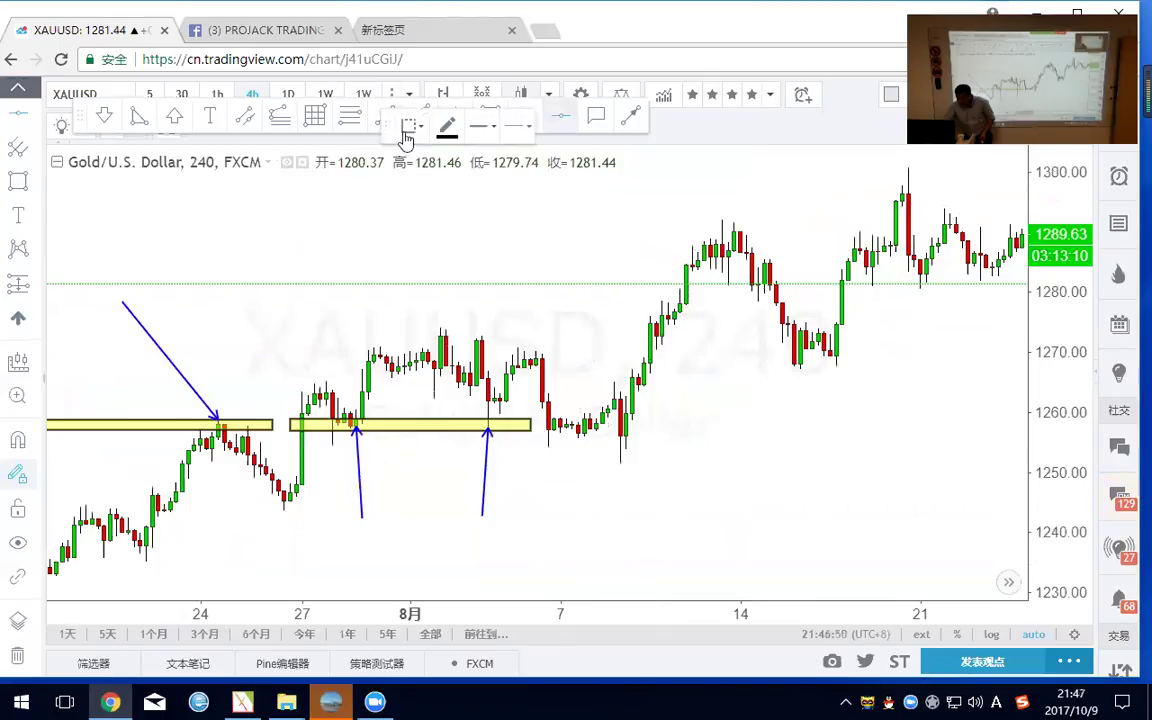
{"action": "left_click_drag", "start_coordinate": [380, 141], "coordinate": [271, 130]}
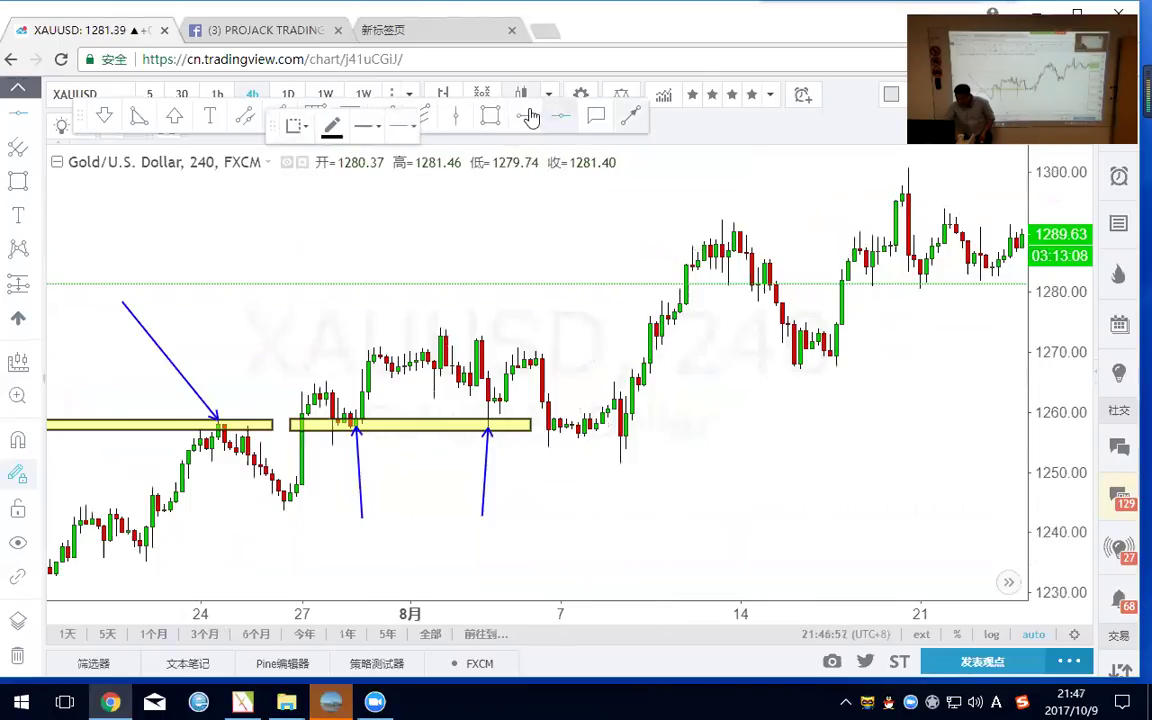
{"action": "left_click", "coordinate": [488, 420]}
{"action": "left_click", "coordinate": [494, 431]}
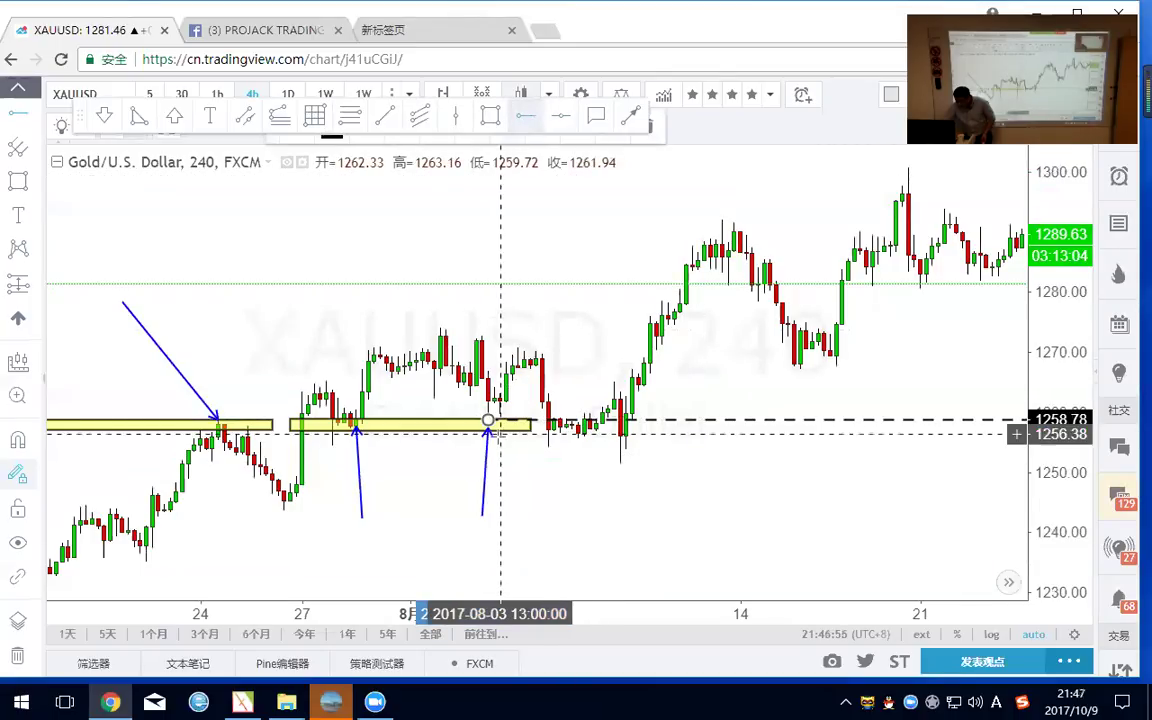
{"action": "left_click", "coordinate": [670, 420]}
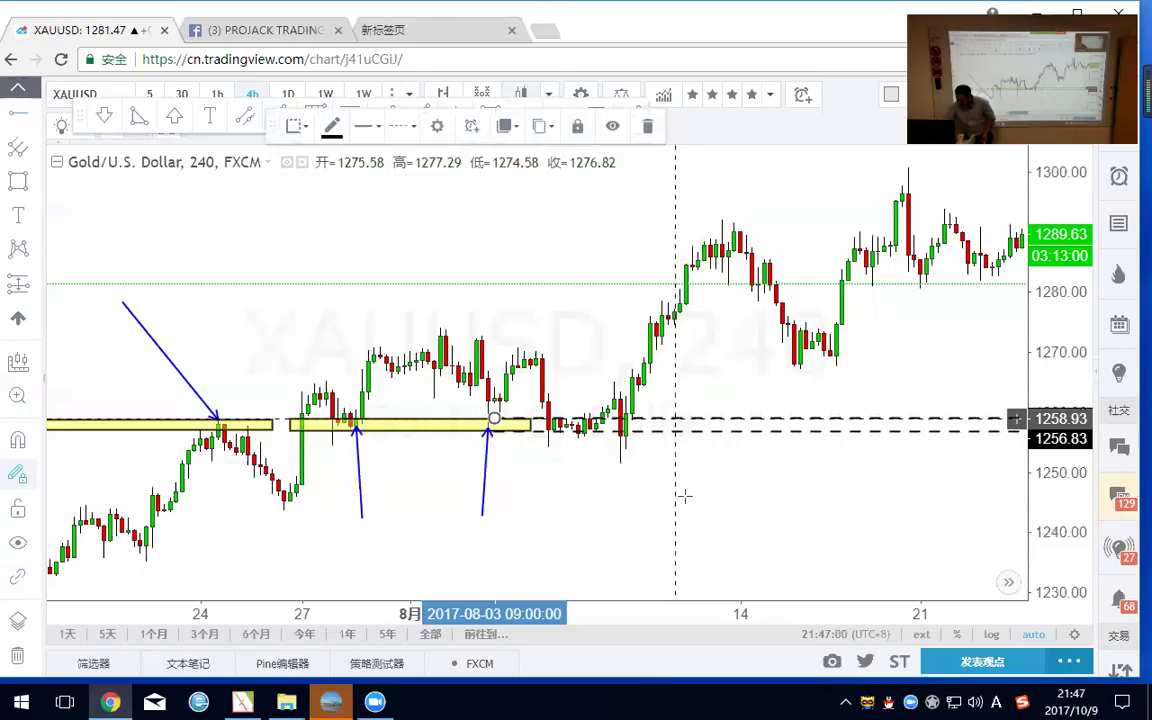
{"action": "left_click", "coordinate": [759, 489]}
Follow the two dashed rays forward through September and compare them with the early October low.
{"action": "scroll", "coordinate": [849, 476], "scroll_direction": "down", "scroll_amount": 3}
{"action": "left_click_drag", "start_coordinate": [849, 476], "coordinate": [454, 480]}
{"action": "left_click_drag", "start_coordinate": [951, 386], "coordinate": [589, 379]}
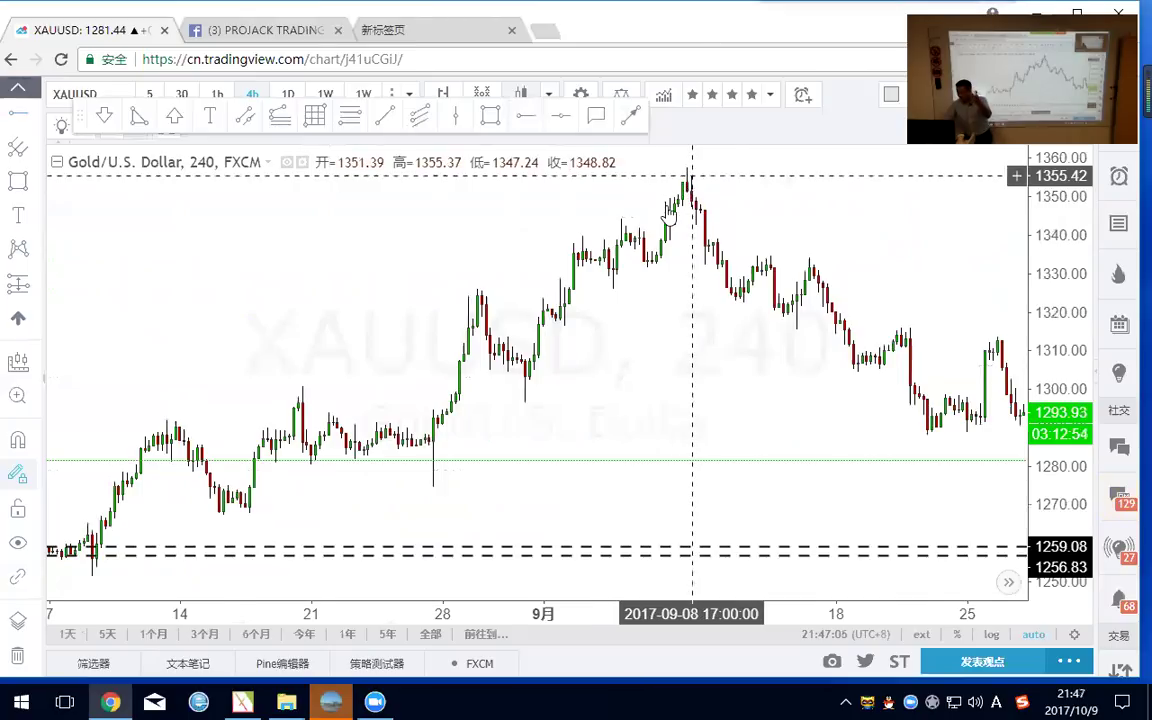
{"action": "scroll", "coordinate": [337, 357], "scroll_direction": "down", "scroll_amount": 3}
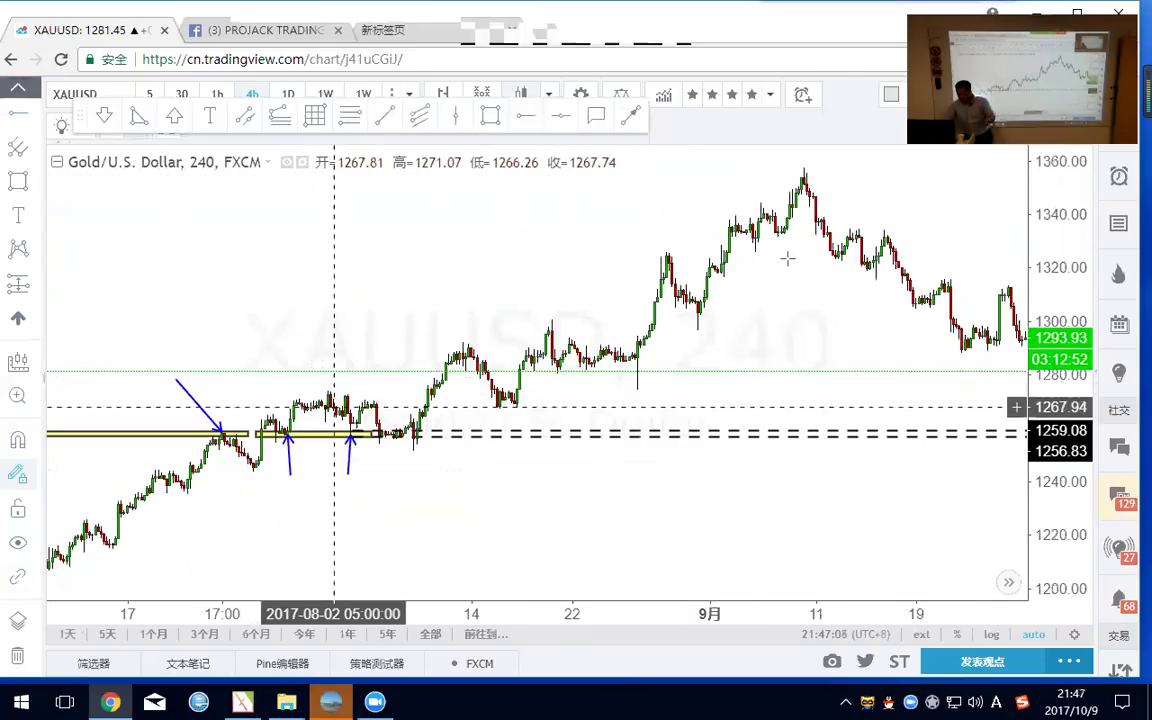
{"action": "left_click_drag", "start_coordinate": [814, 307], "coordinate": [779, 478]}
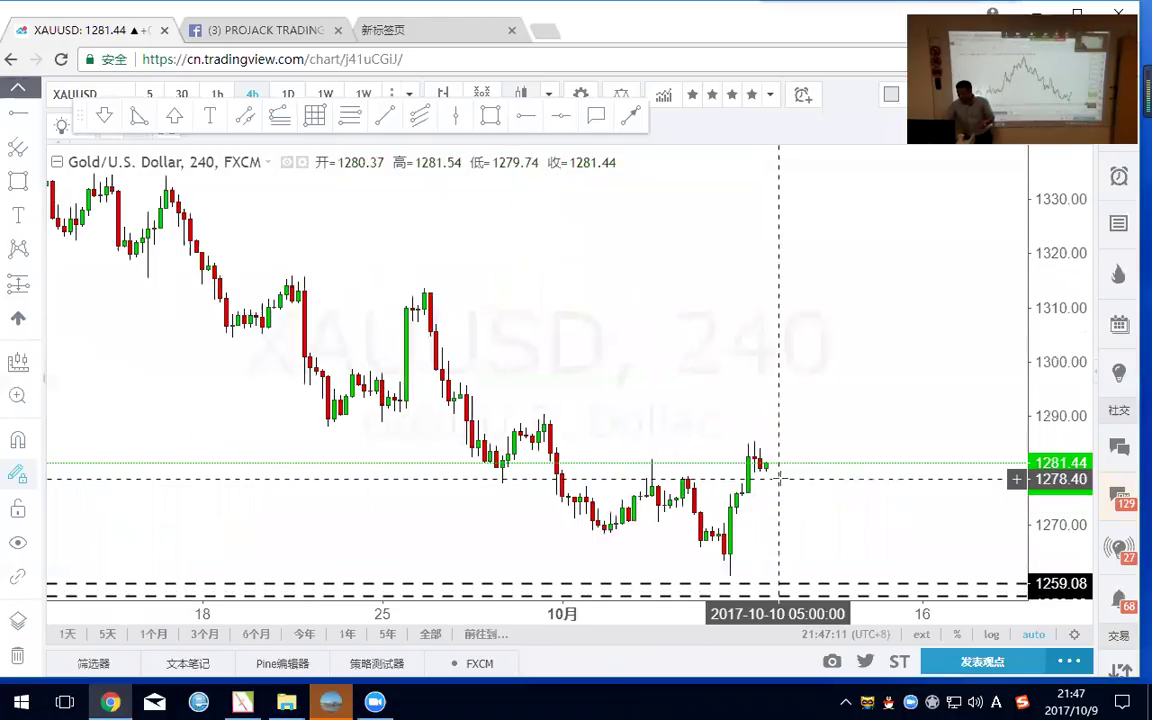
{"action": "scroll", "coordinate": [779, 478], "scroll_direction": "down", "scroll_amount": 3}
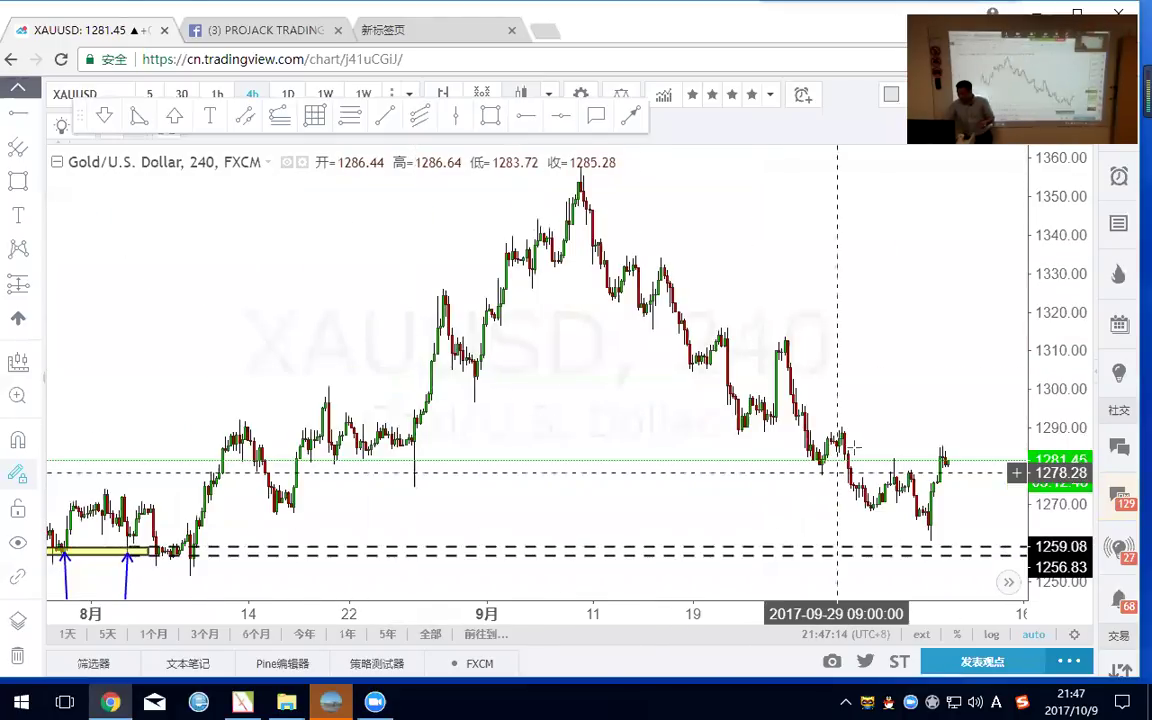
{"action": "scroll", "coordinate": [836, 470], "scroll_direction": "up", "scroll_amount": 4}
{"action": "scroll", "coordinate": [810, 566], "scroll_direction": "down", "scroll_amount": 3}
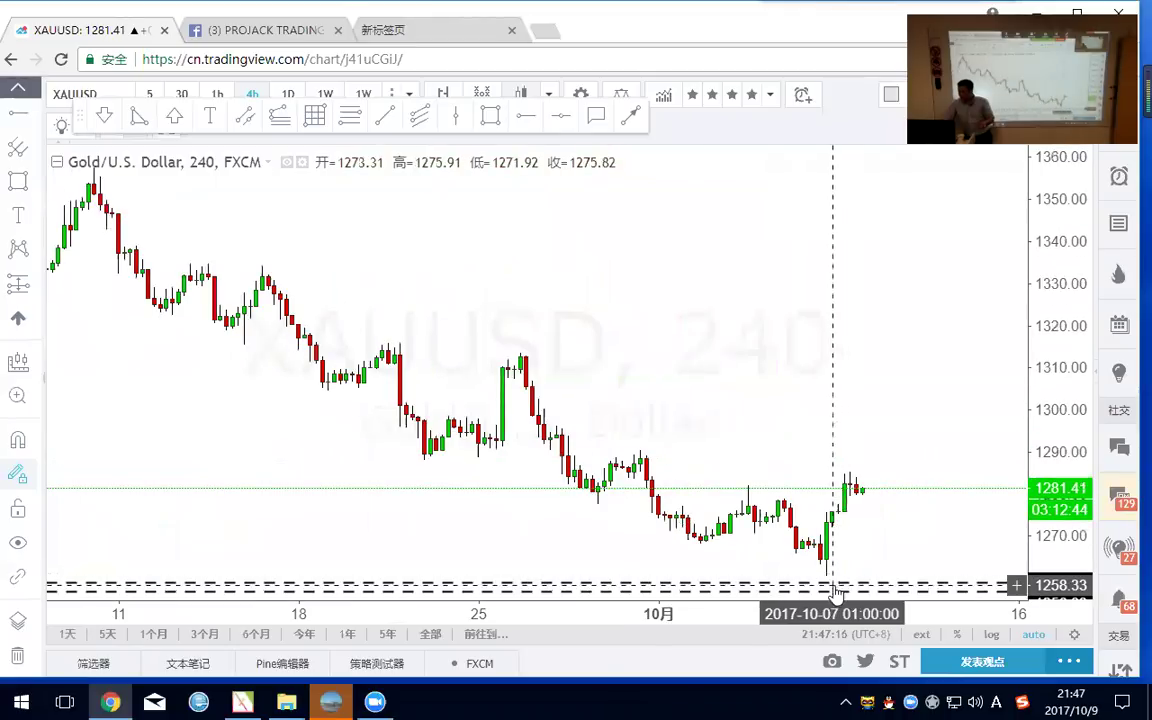
{"action": "scroll", "coordinate": [680, 560], "scroll_direction": "down", "scroll_amount": 2}
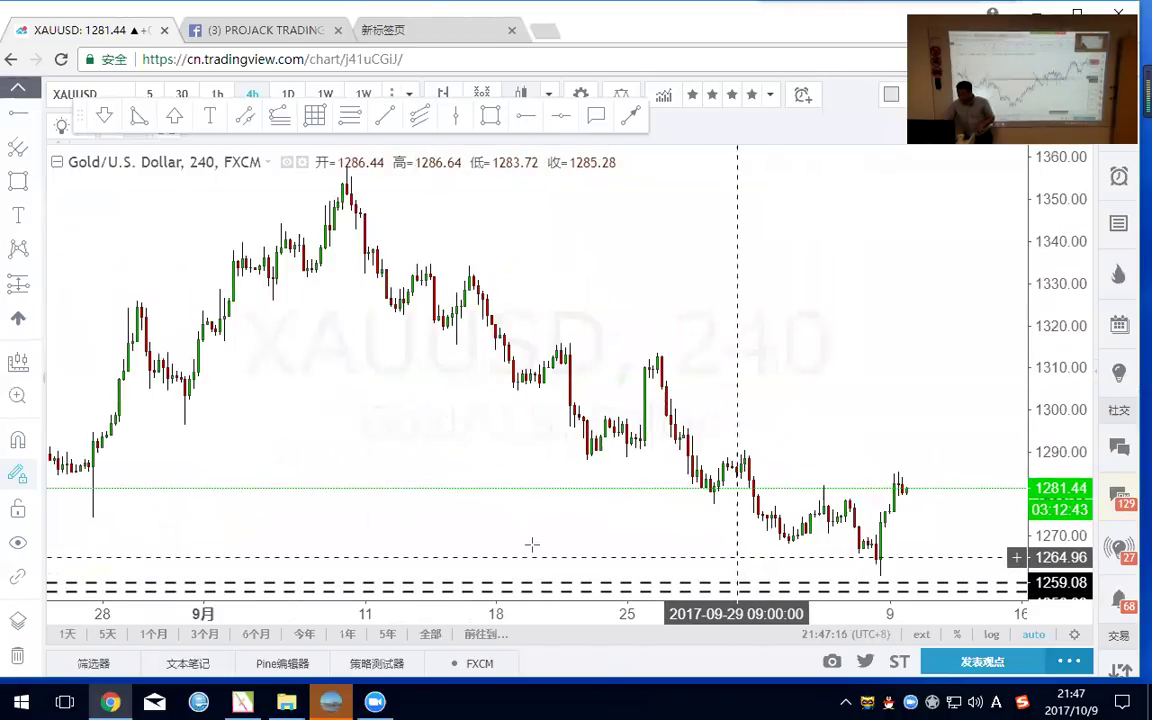
Add a dashed horizontal ray at 1262.18 from the top of the 8 August candle body and delete the 1259.08 ray.
{"action": "left_click_drag", "start_coordinate": [532, 545], "coordinate": [797, 334]}
{"action": "scroll", "coordinate": [604, 309], "scroll_direction": "up", "scroll_amount": 4}
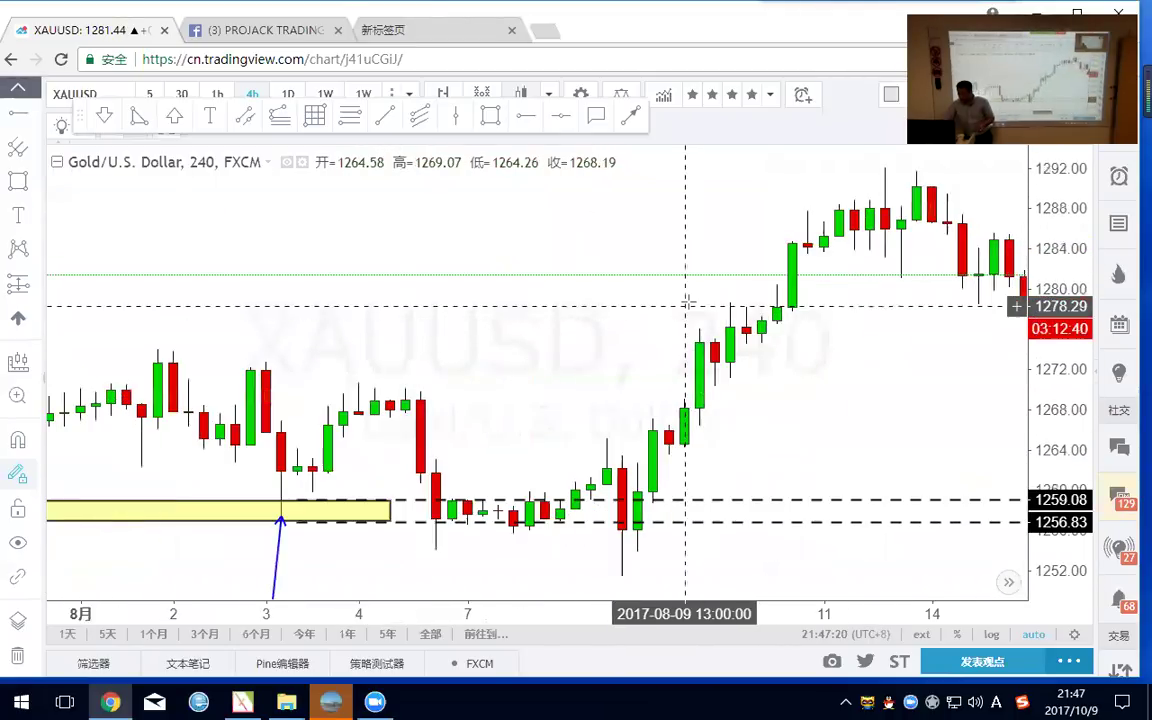
{"action": "left_click_drag", "start_coordinate": [686, 302], "coordinate": [450, 481]}
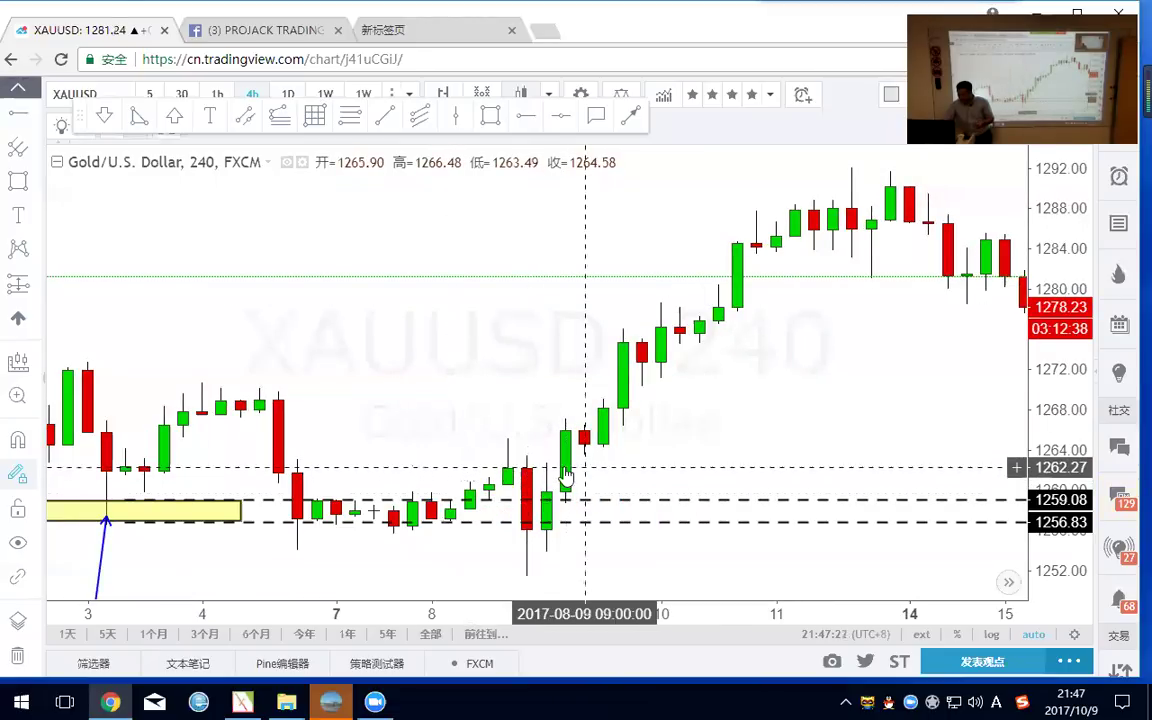
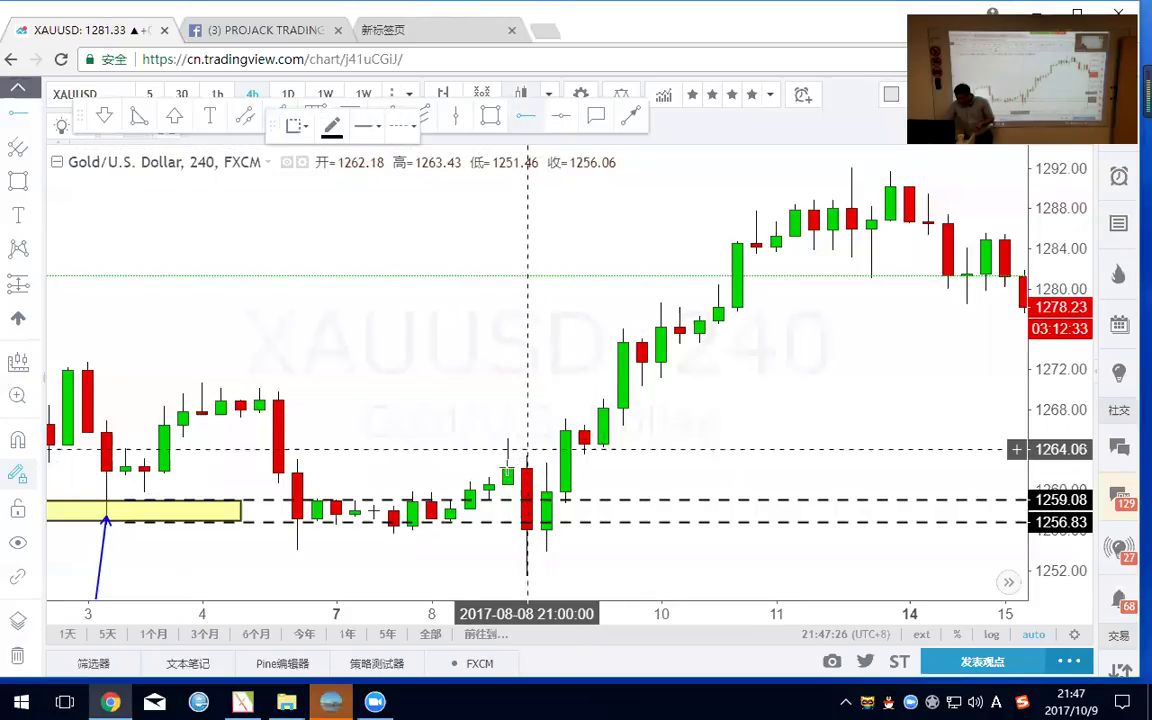
{"action": "left_click", "coordinate": [508, 468]}
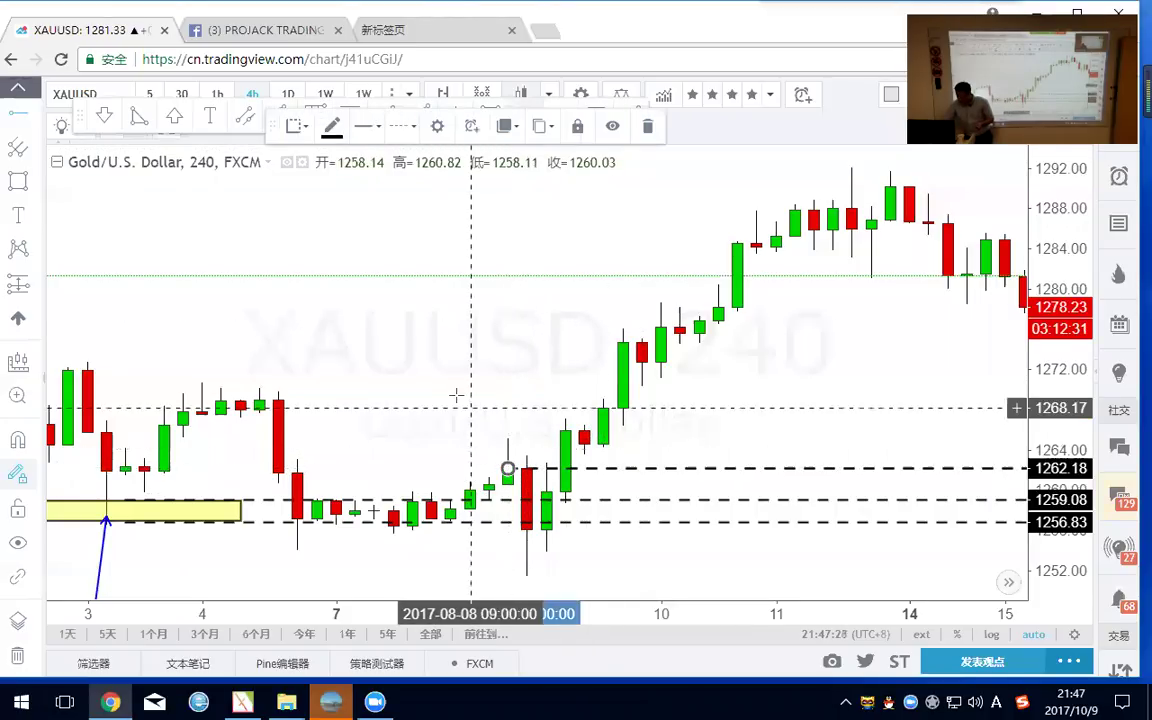
{"action": "left_click", "coordinate": [610, 504]}
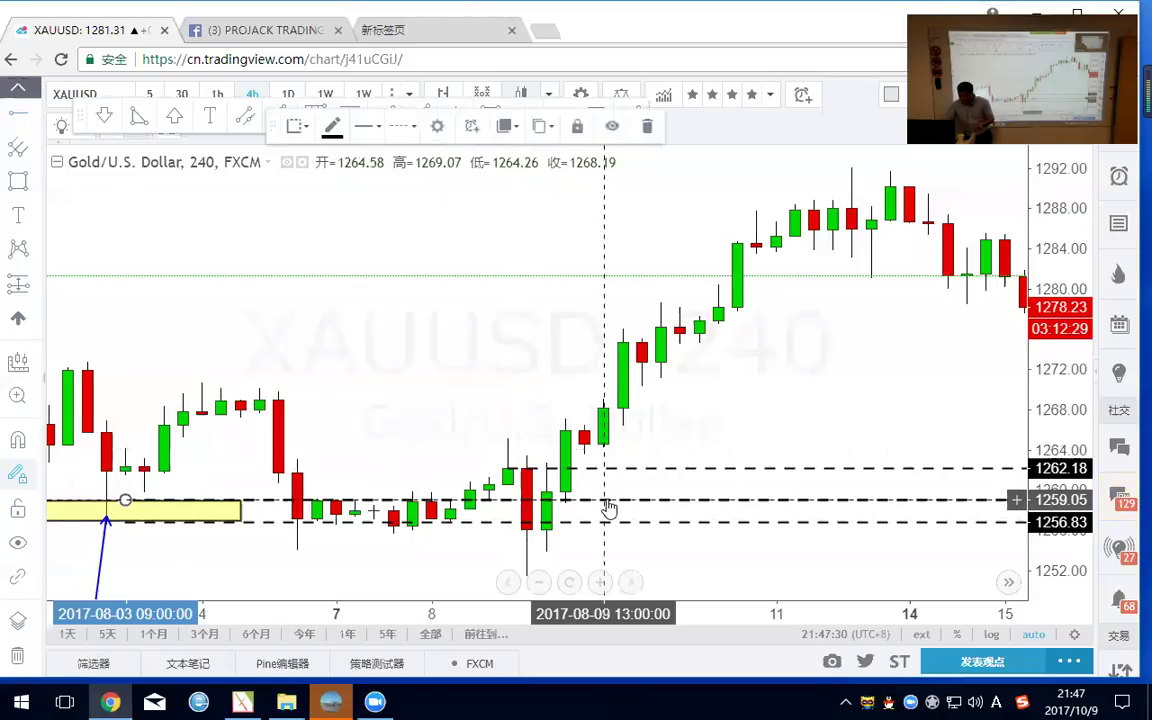
{"action": "key", "text": "Delete"}
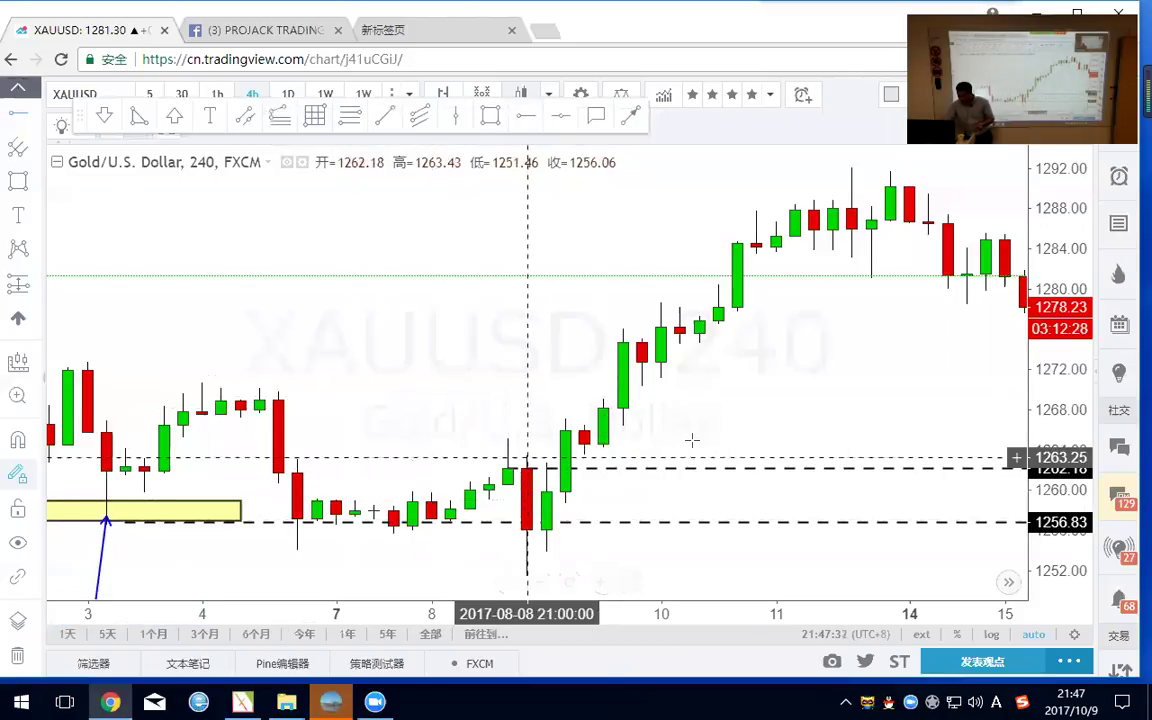
Move the lower dashed ray to 1253.96 and shift the start of the 1262.18 ray back to 7 August.
{"action": "left_click", "coordinate": [590, 522]}
{"action": "left_click_drag", "start_coordinate": [590, 522], "coordinate": [604, 551]}
{"action": "mouse_move", "coordinate": [607, 471]}
{"action": "left_mouse_down"}
{"action": "mouse_move", "coordinate": [497, 473]}
{"action": "mouse_move", "coordinate": [514, 468]}
{"action": "left_mouse_up"}
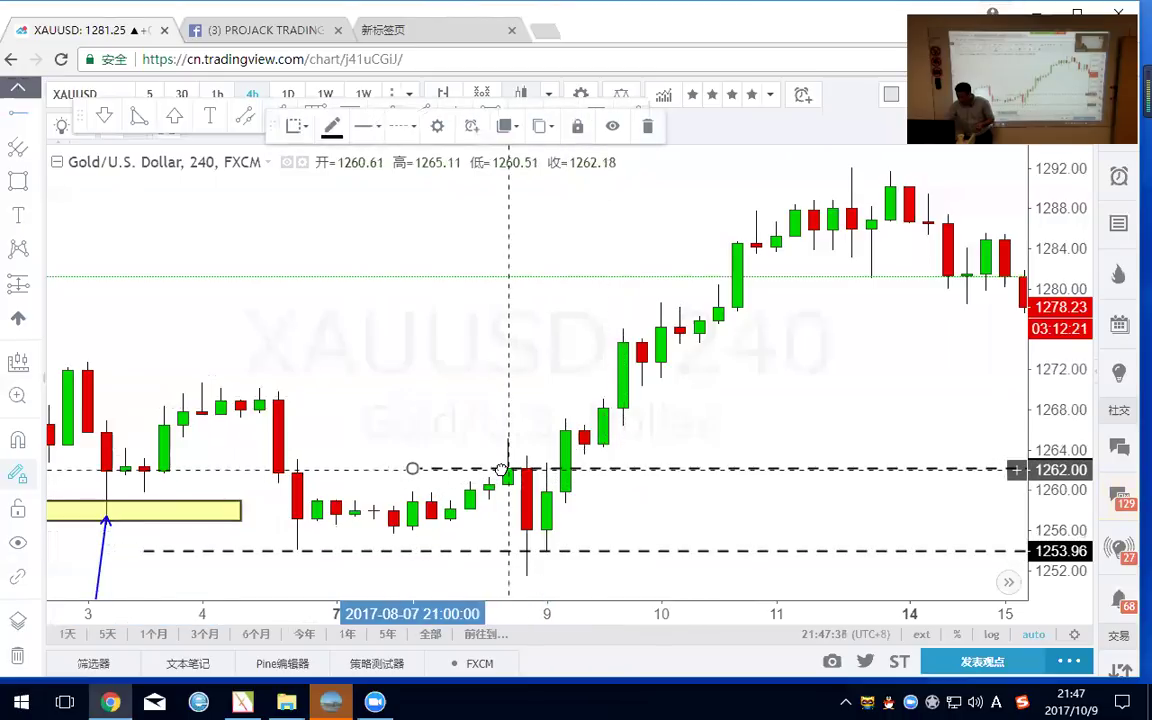
{"action": "left_click", "coordinate": [573, 511]}
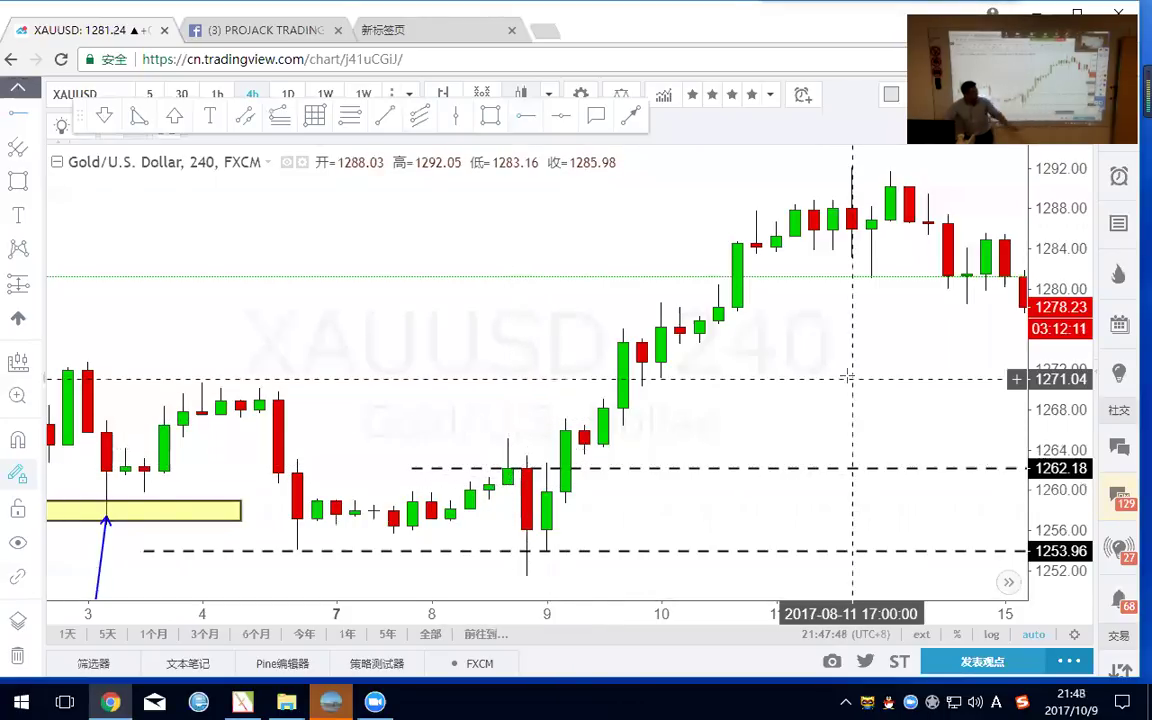
Follow gold's price from mid-August through September and inspect the early October low against the 1262.18 ray.
{"action": "left_click_drag", "start_coordinate": [848, 378], "coordinate": [380, 360]}
{"action": "scroll", "coordinate": [450, 365], "scroll_direction": "down", "scroll_amount": 2}
{"action": "left_click_drag", "start_coordinate": [209, 374], "coordinate": [503, 427]}
{"action": "scroll", "coordinate": [463, 427], "scroll_direction": "down", "scroll_amount": 3}
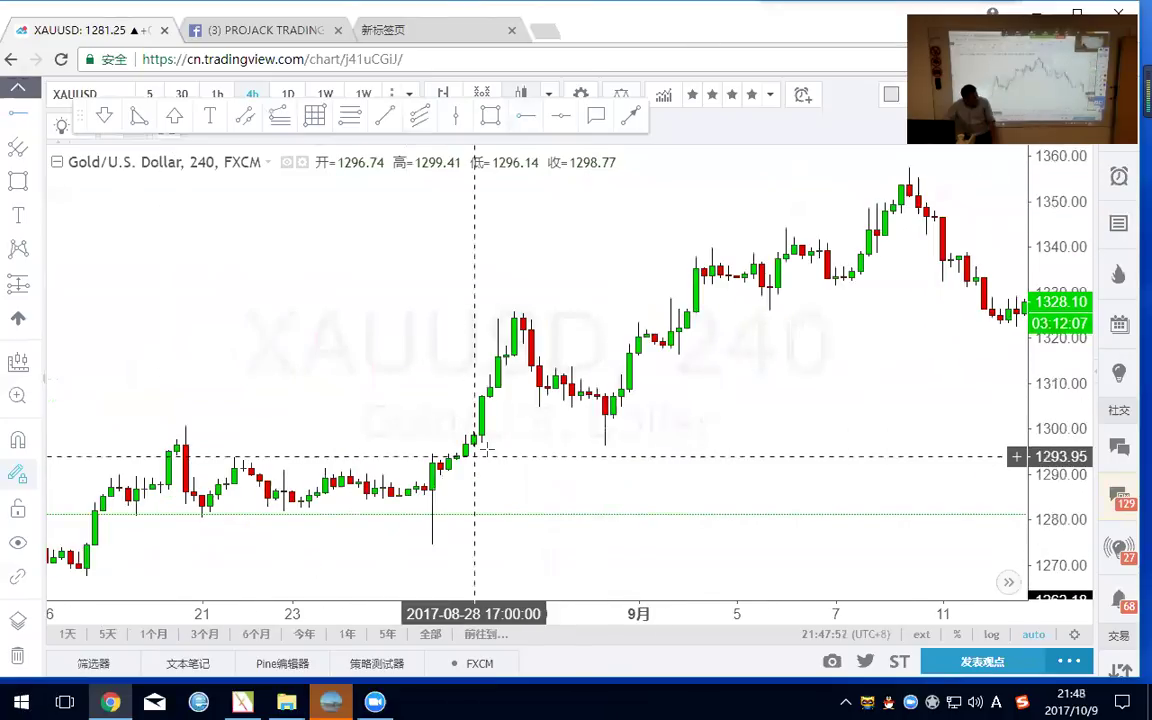
{"action": "scroll", "coordinate": [485, 450], "scroll_direction": "right", "scroll_amount": 10}
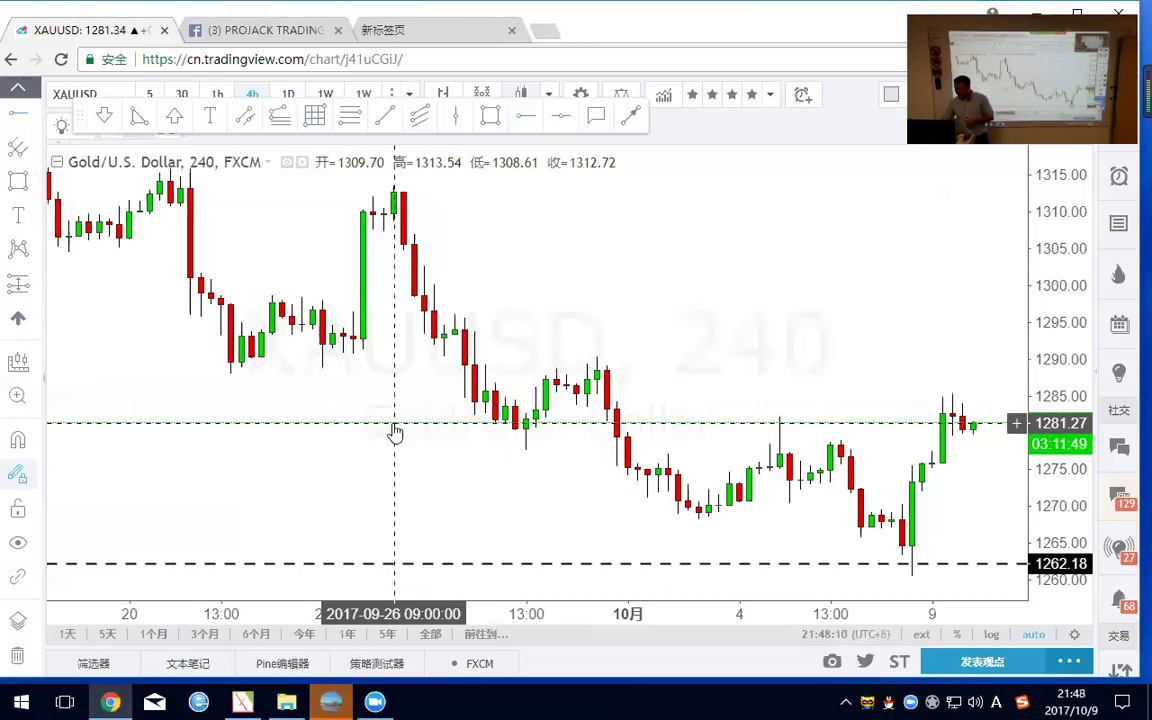
{"action": "scroll", "coordinate": [730, 309], "scroll_direction": "up", "scroll_amount": 2}
{"action": "scroll", "coordinate": [746, 437], "scroll_direction": "up", "scroll_amount": 2}
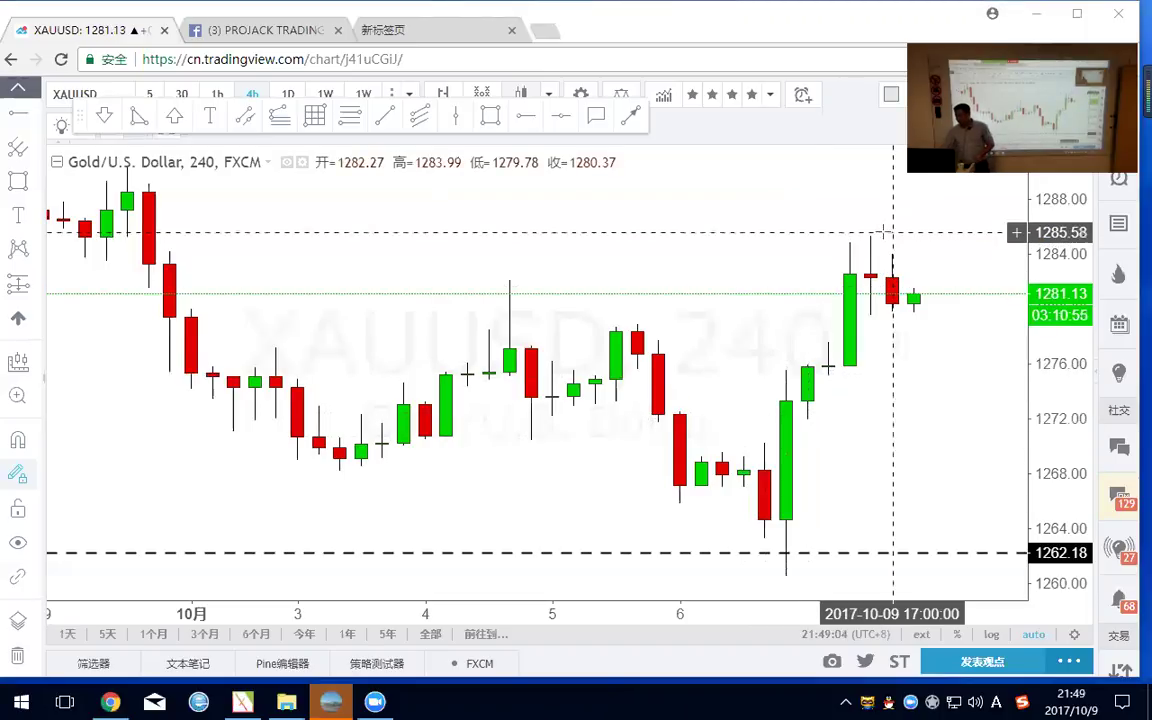
Compare the August support zone, bounded by the 1262.18 and 1253.96 rays, with the September decline and the early October rebound.
{"action": "scroll", "coordinate": [848, 250], "scroll_direction": "down", "scroll_amount": 5}
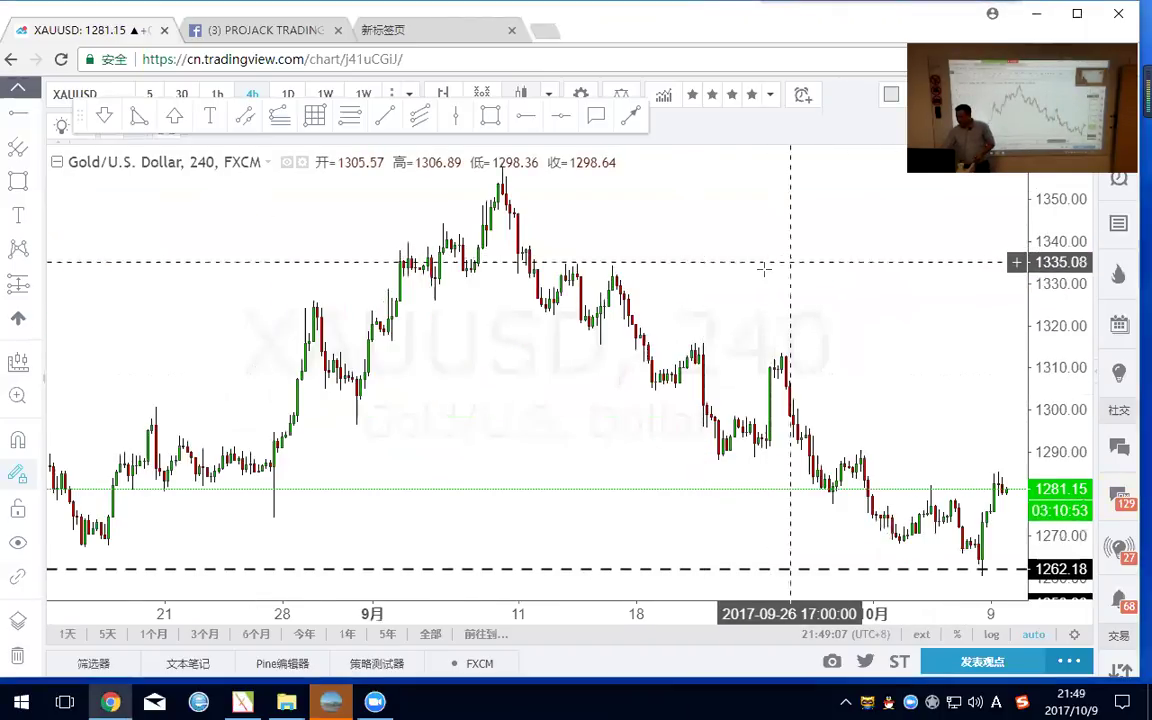
{"action": "left_click_drag", "start_coordinate": [763, 260], "coordinate": [735, 272]}
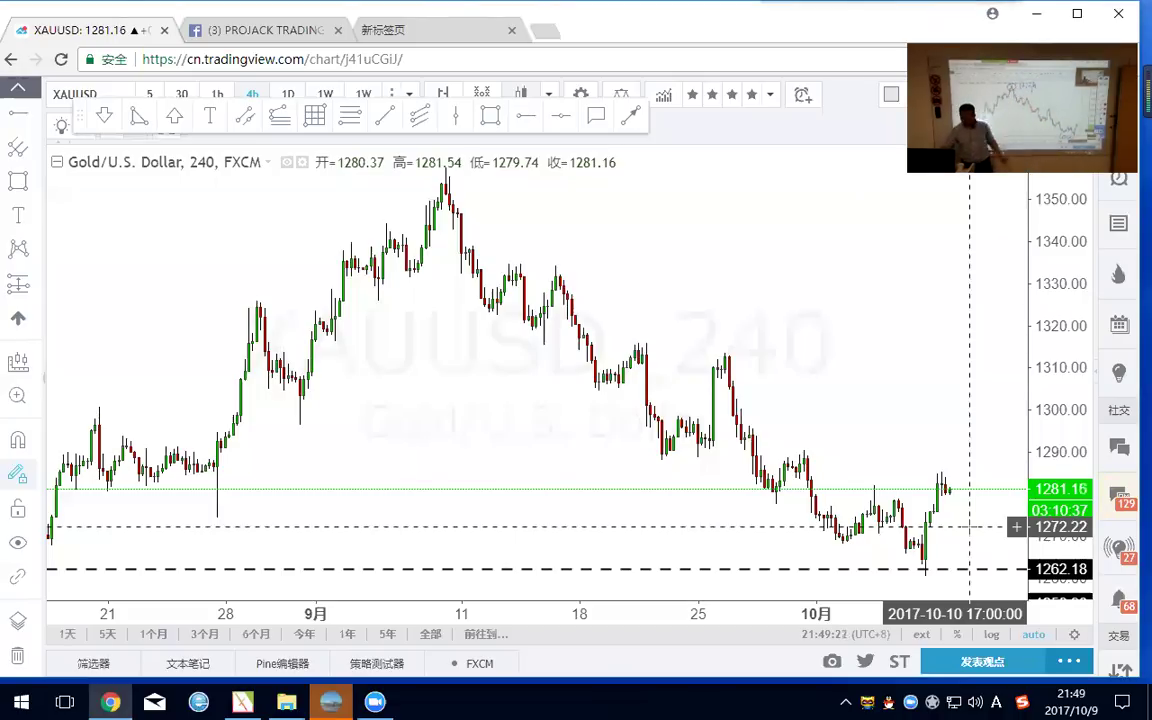
{"action": "scroll", "coordinate": [764, 352], "scroll_direction": "down", "scroll_amount": 3}
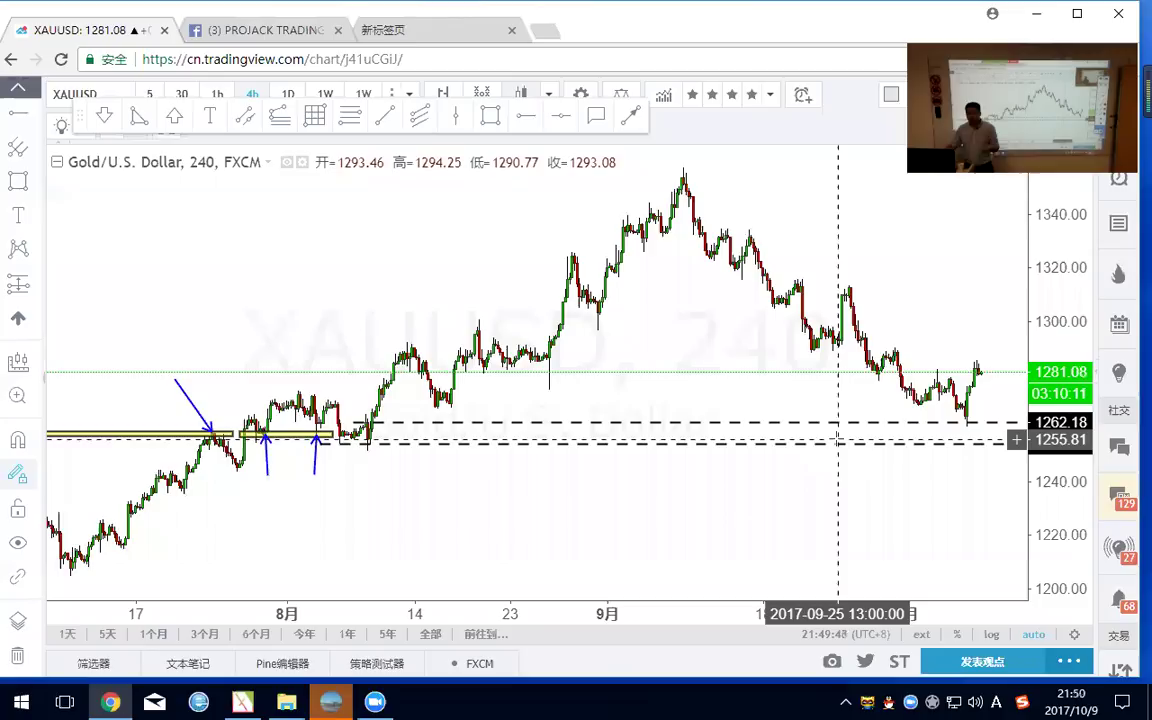
{"action": "scroll", "coordinate": [775, 465], "scroll_direction": "up", "scroll_amount": 2}
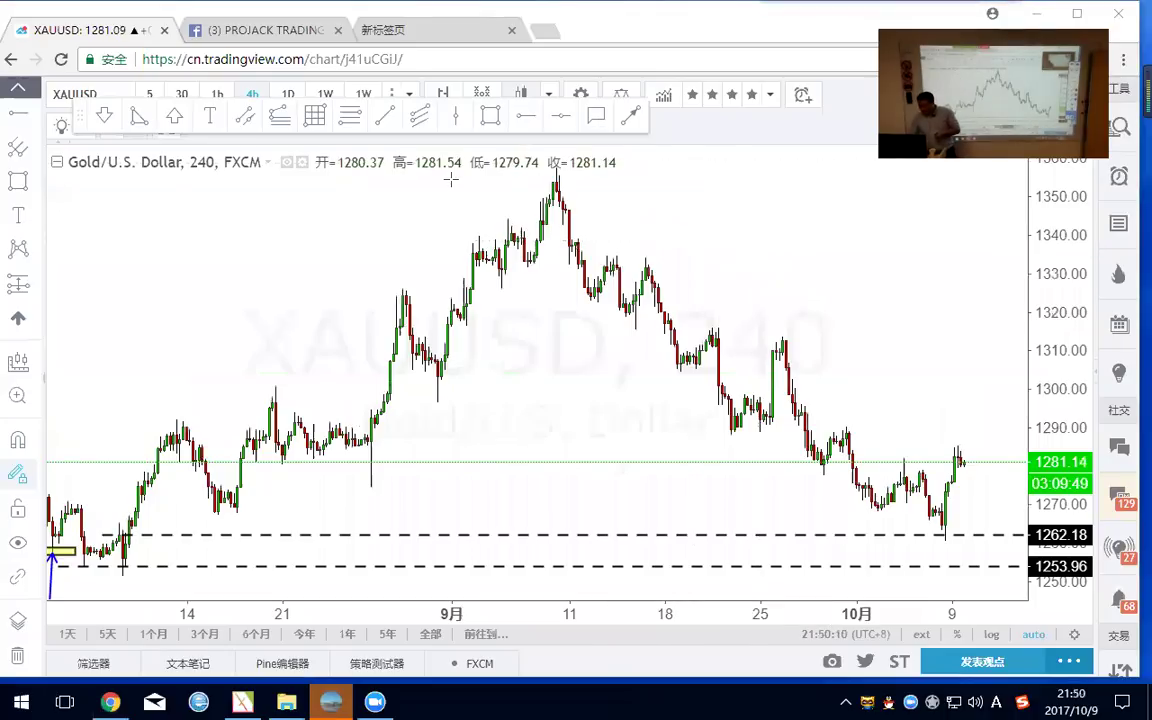
{"action": "scroll", "coordinate": [793, 286], "scroll_direction": "up", "scroll_amount": 2}
{"action": "scroll", "coordinate": [793, 286], "scroll_direction": "up", "scroll_amount": 4}
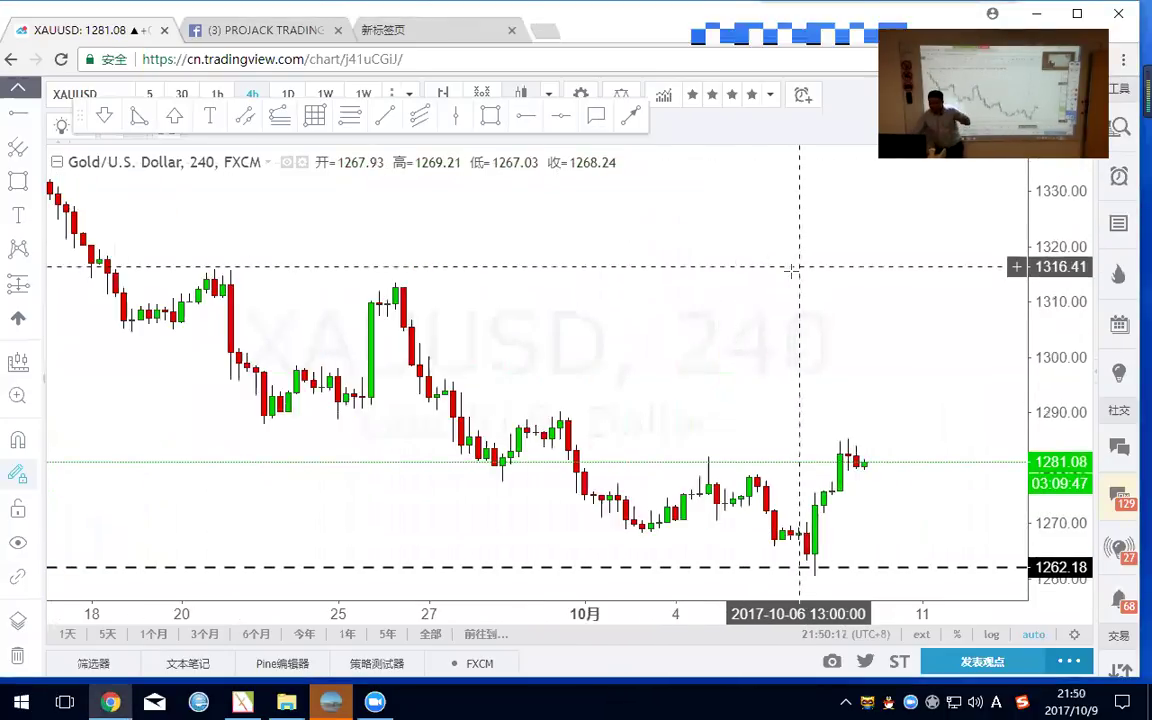
{"action": "left_click_drag", "start_coordinate": [790, 268], "coordinate": [640, 337]}
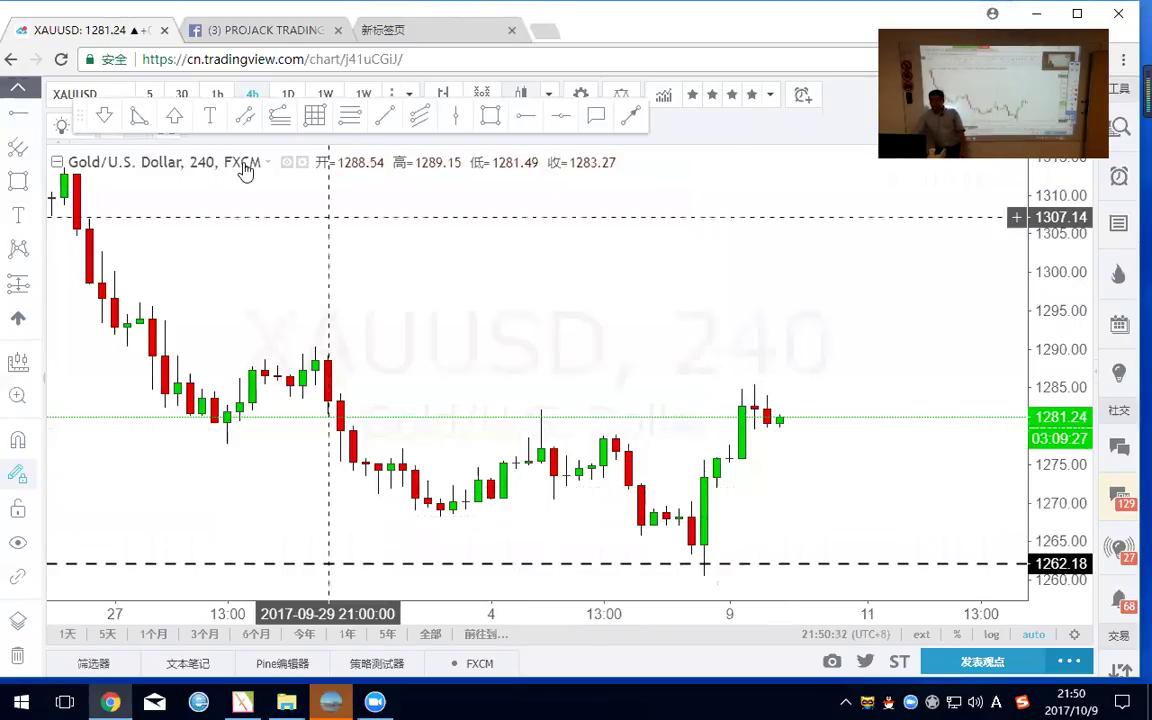
Switch the gold chart to the 30-minute interval and examine the 6 October candles around the 1262.18 ray.
{"action": "left_click", "coordinate": [214, 95]}
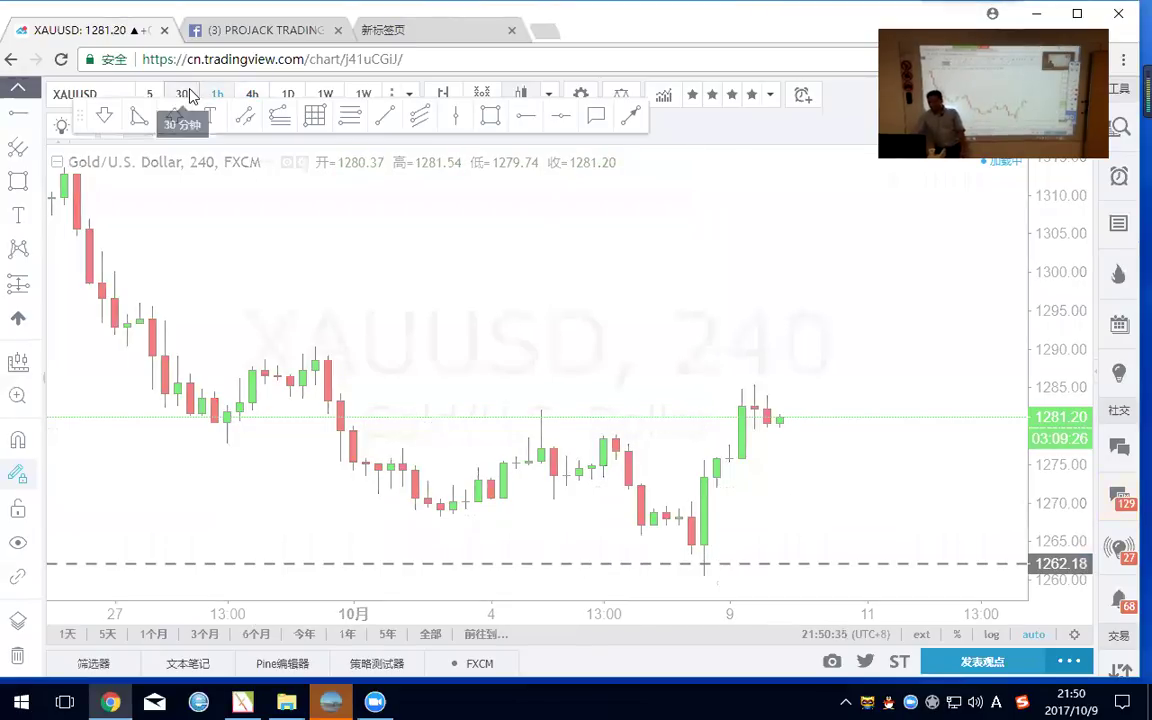
{"action": "left_click", "coordinate": [186, 95]}
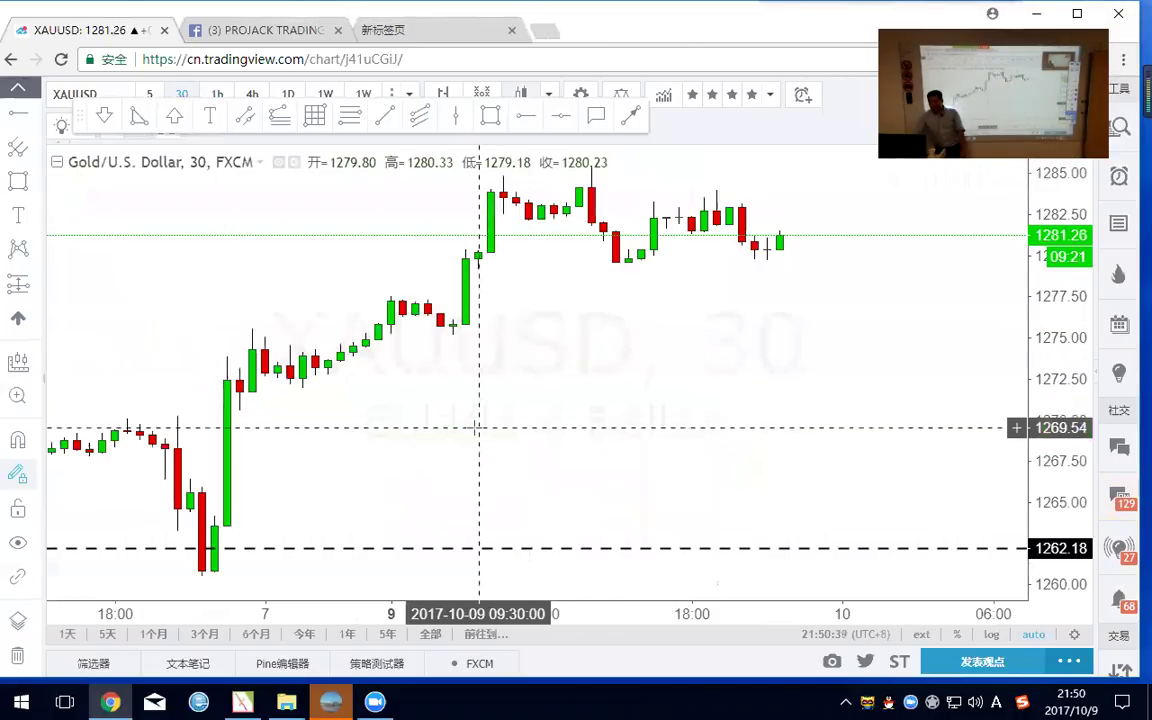
{"action": "left_click_drag", "start_coordinate": [355, 440], "coordinate": [892, 460]}
{"action": "left_click_drag", "start_coordinate": [504, 285], "coordinate": [594, 284]}
{"action": "left_click_drag", "start_coordinate": [688, 283], "coordinate": [769, 275]}
{"action": "scroll", "coordinate": [771, 275], "scroll_direction": "up", "scroll_amount": 5}
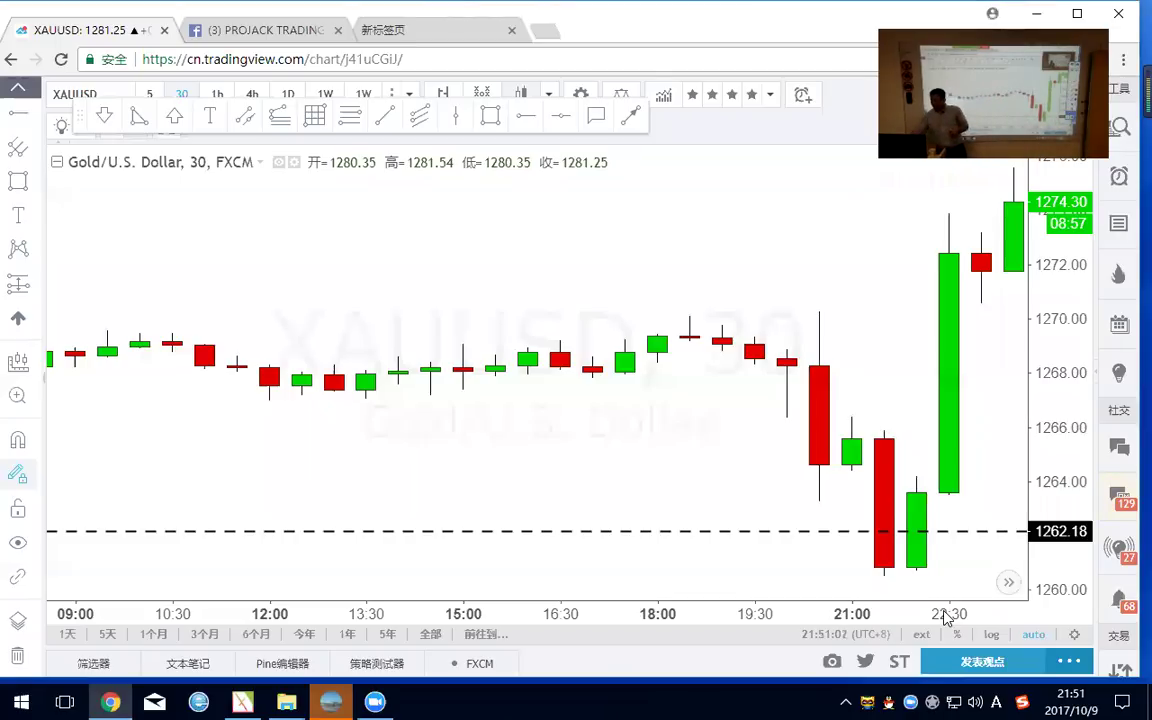
{"action": "scroll", "coordinate": [737, 413], "scroll_direction": "down", "scroll_amount": 5}
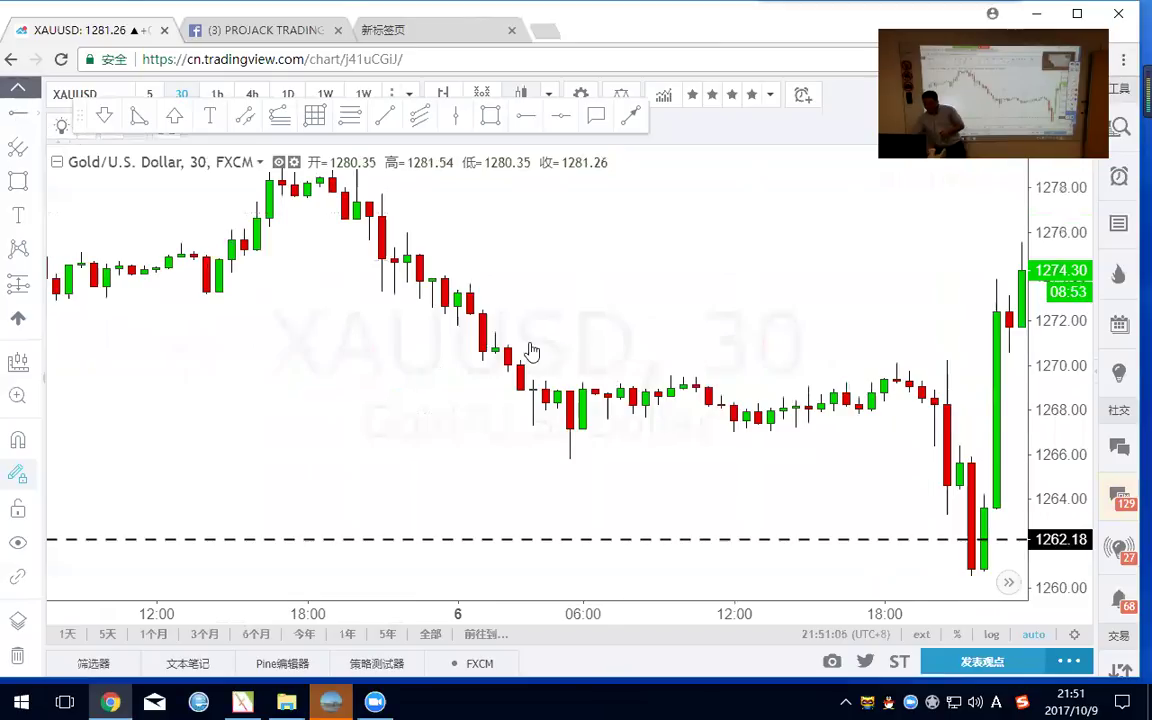
Draw a dashed horizontal ray at the 6 October 04:30 low and shift its start to 03:00 at about 1265.79.
{"action": "key", "text": "alt+h"}
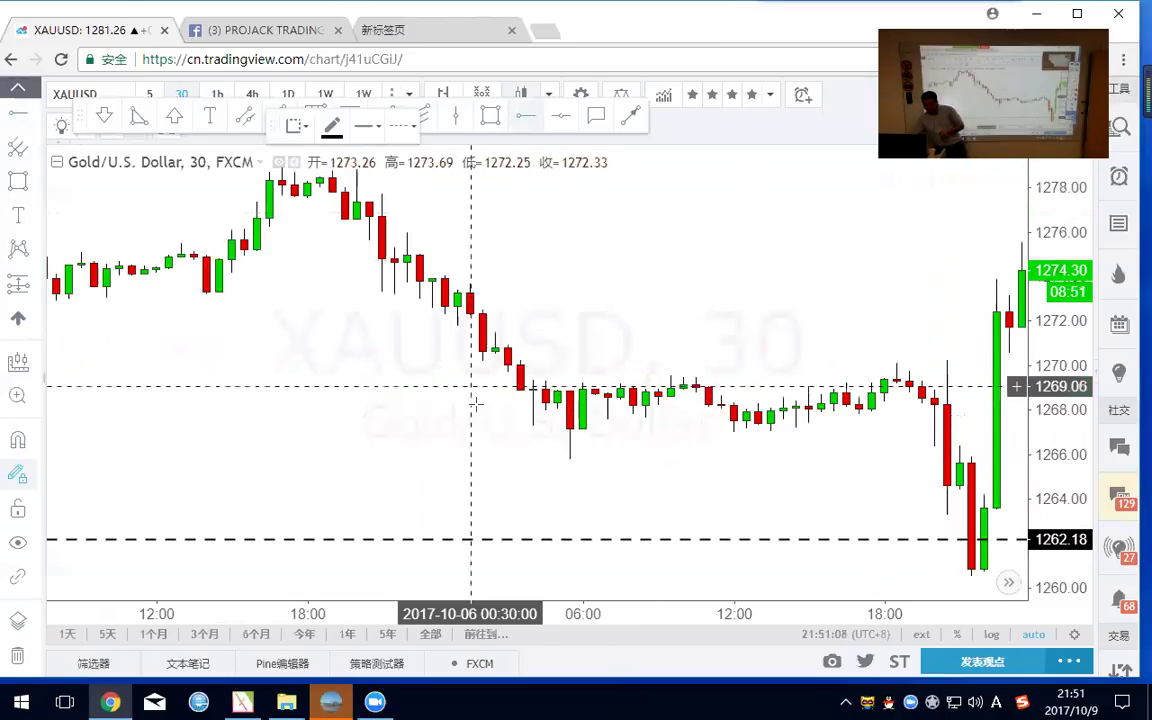
{"action": "left_click", "coordinate": [570, 456]}
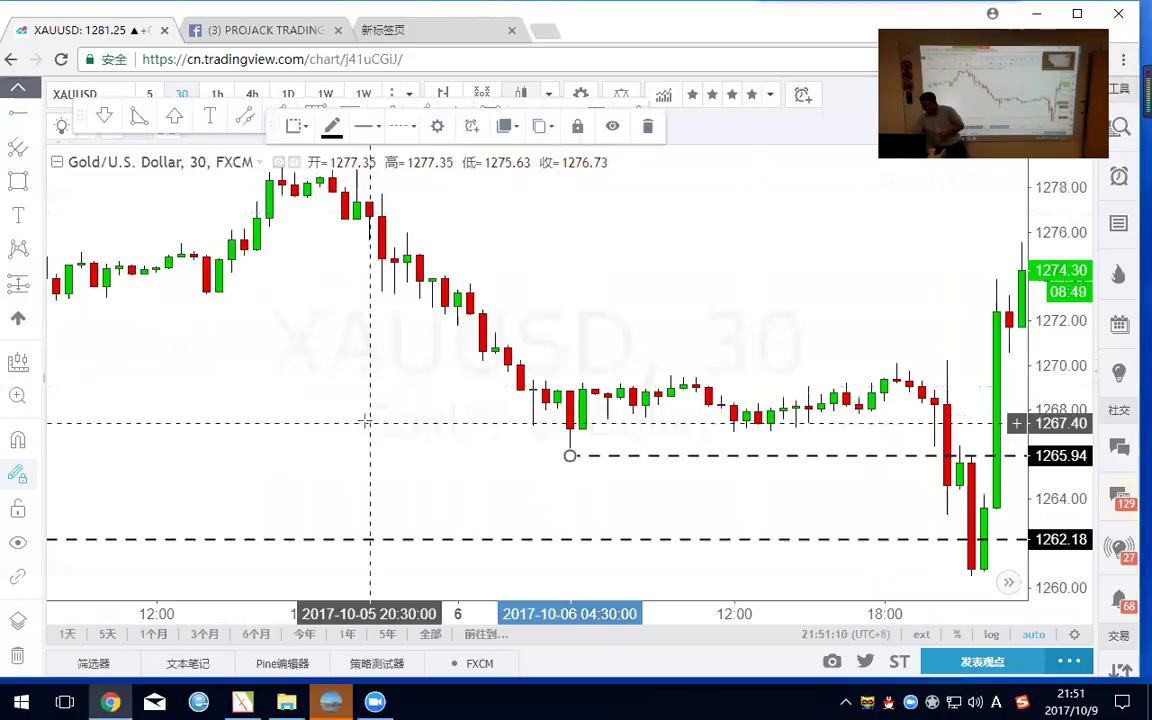
{"action": "scroll", "coordinate": [465, 428], "scroll_direction": "up", "scroll_amount": 5}
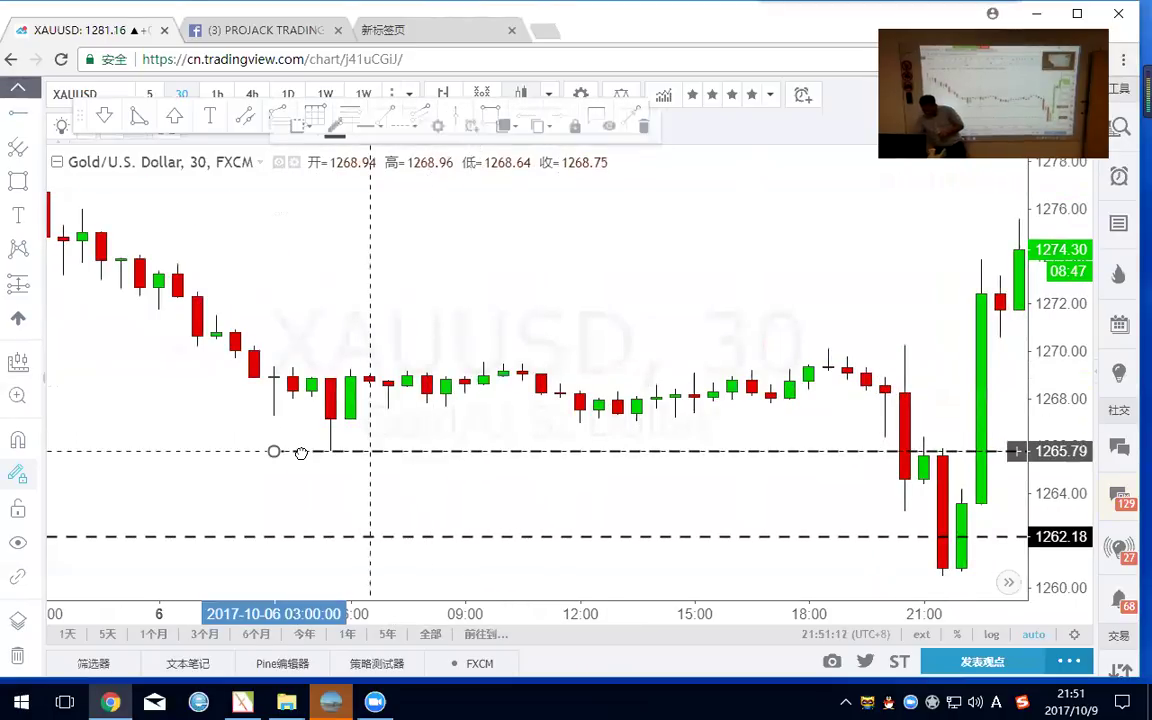
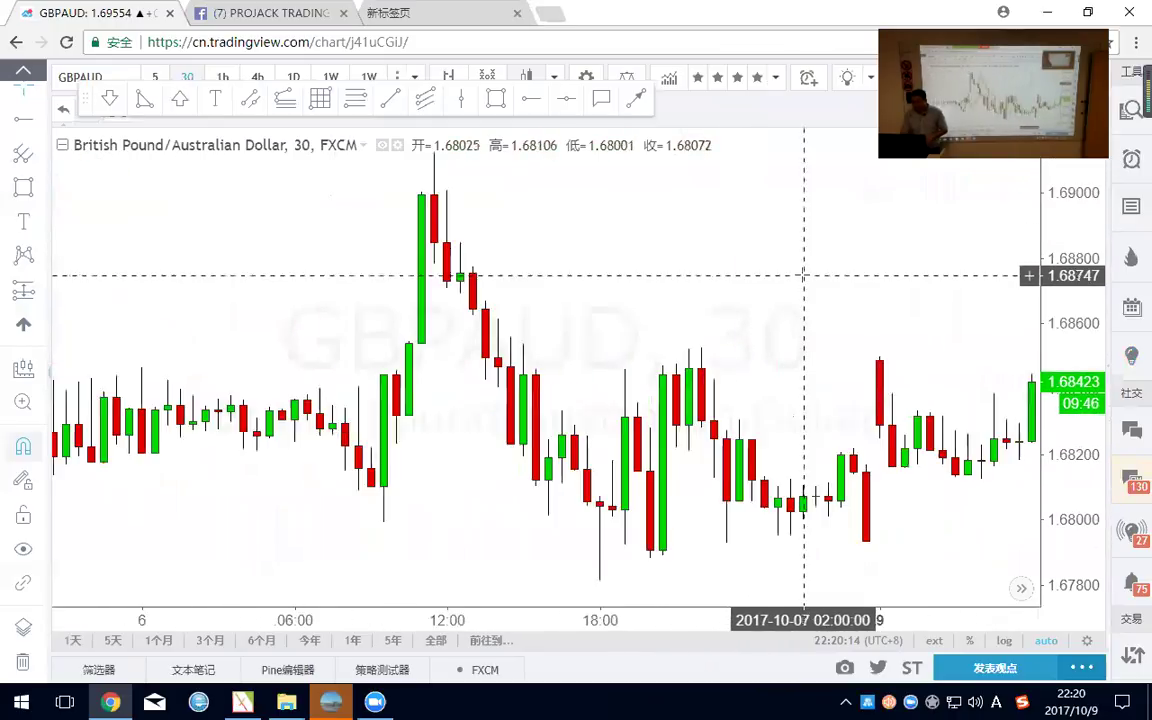
Move the floating drawing toolbar clear of the GBPAUD chart's interval bar and close the PRO-GAP Tutorial idea.
{"action": "scroll", "coordinate": [803, 273], "scroll_direction": "up", "scroll_amount": 3}
{"action": "left_click_drag", "start_coordinate": [746, 275], "coordinate": [966, 275]}
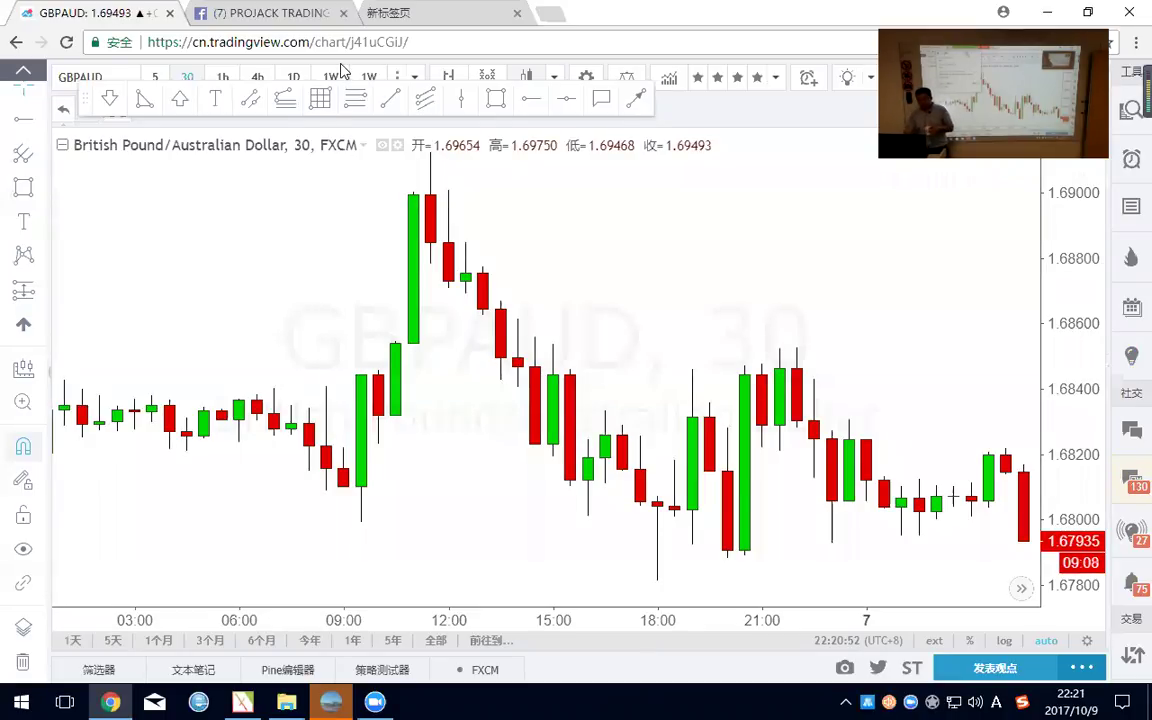
{"action": "scroll", "coordinate": [951, 380], "scroll_direction": "down", "scroll_amount": 4}
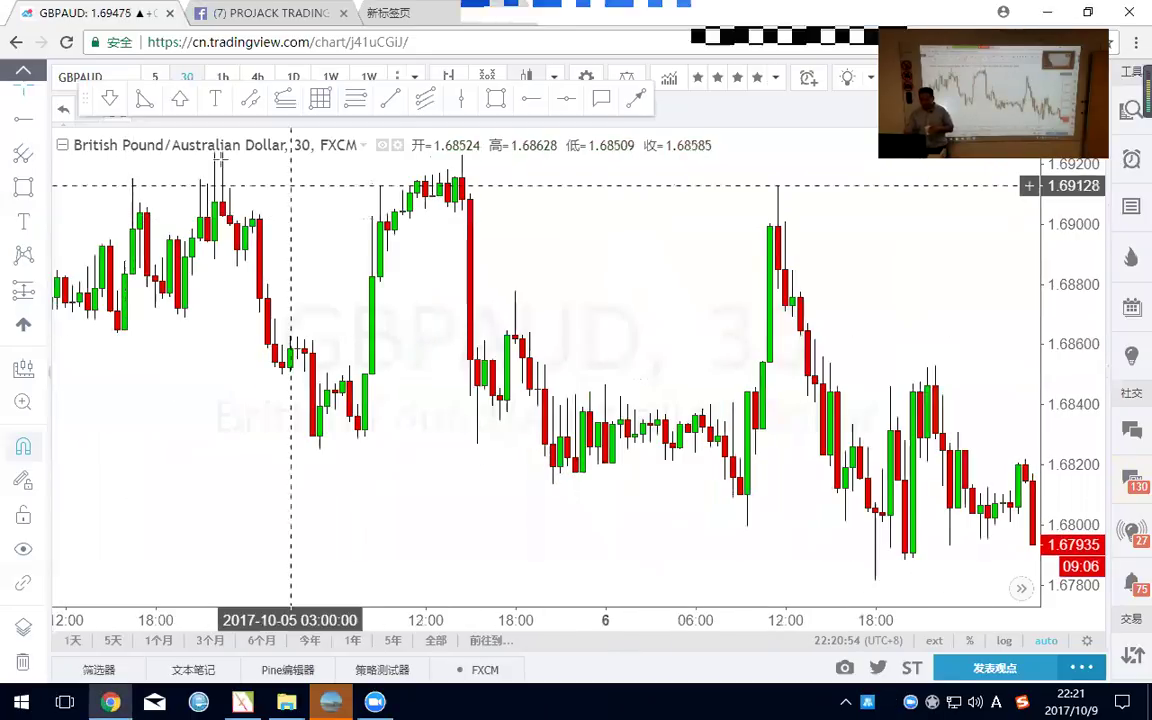
{"action": "scroll", "coordinate": [220, 160], "scroll_direction": "up", "scroll_amount": 2}
{"action": "left_click_drag", "start_coordinate": [88, 104], "coordinate": [92, 118]}
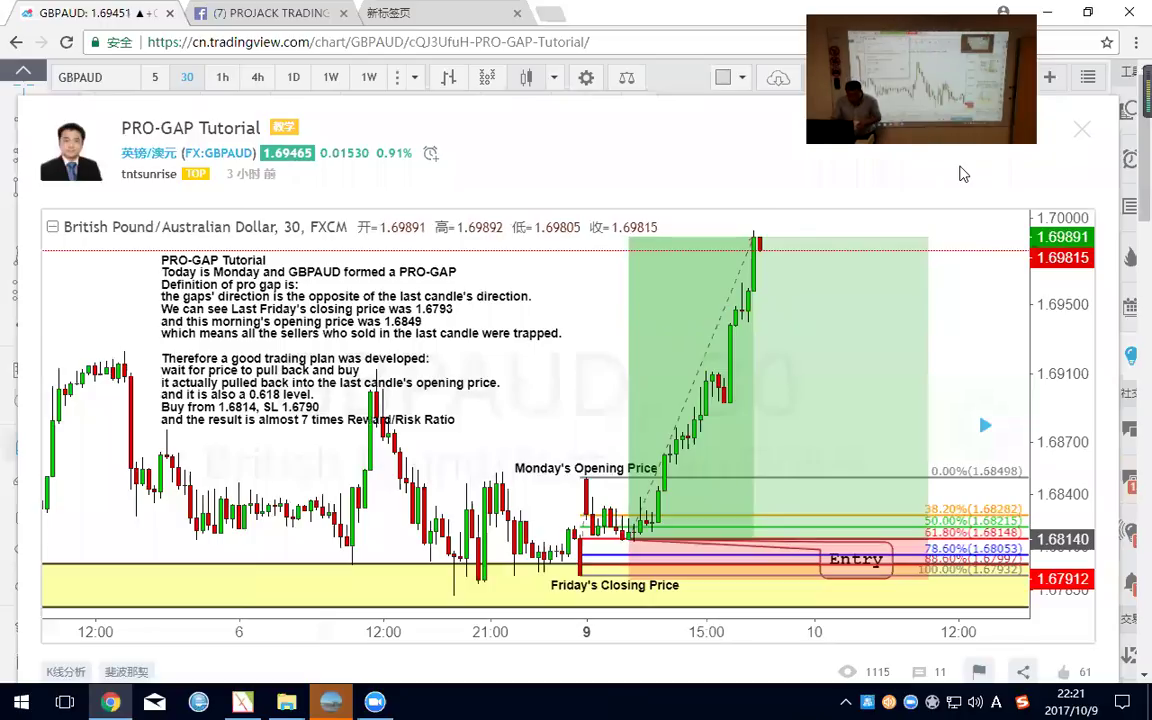
{"action": "key", "text": "Escape"}
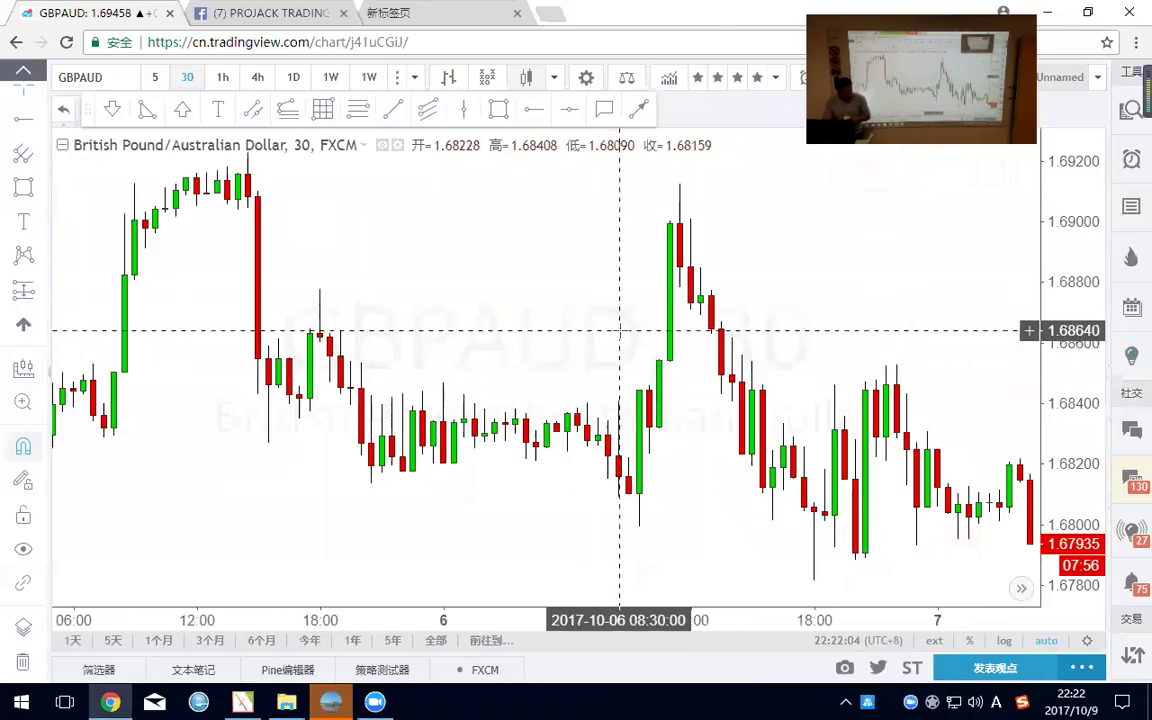
Draw a dashed horizontal ray at 1.67932 from the low of the last GBPAUD candle before the weekend gap.
{"action": "scroll", "coordinate": [937, 385], "scroll_direction": "up", "scroll_amount": 4}
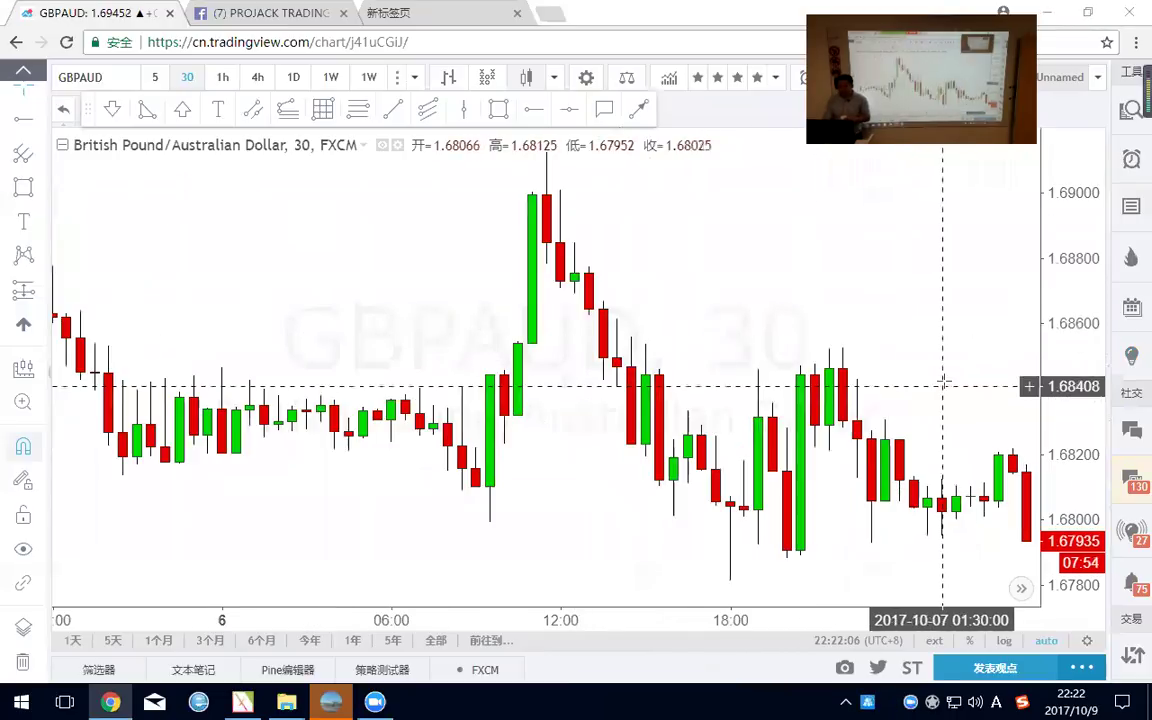
{"action": "scroll", "coordinate": [1027, 493], "scroll_direction": "up", "scroll_amount": 4}
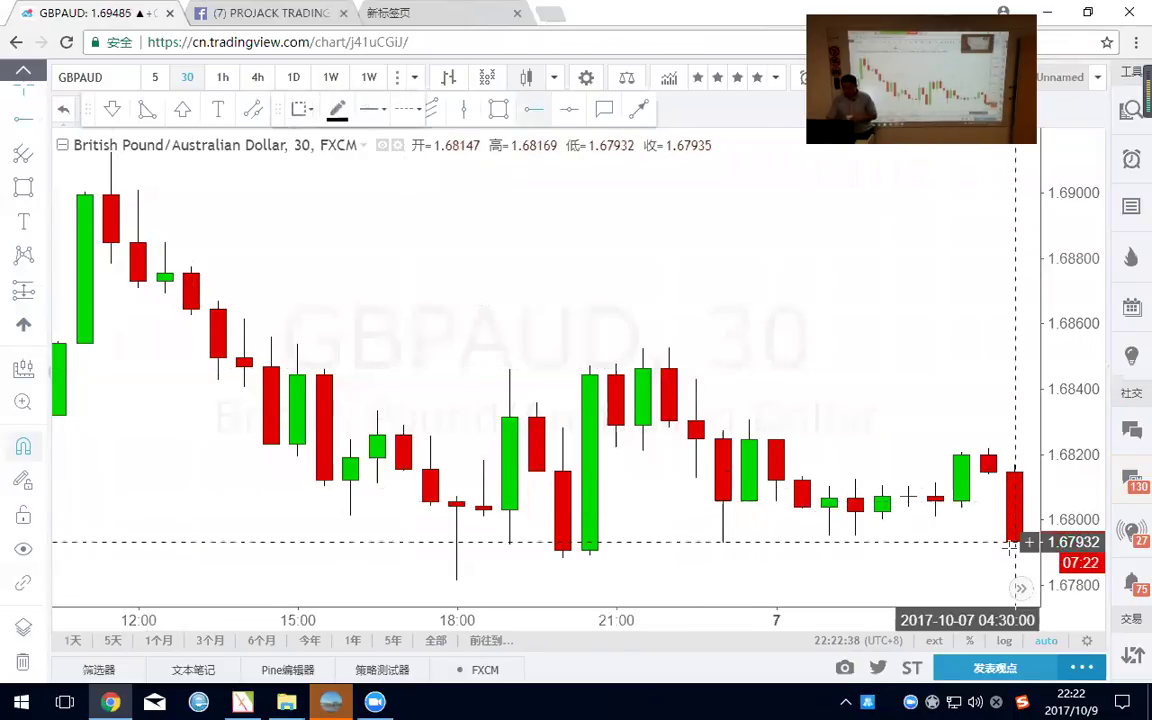
{"action": "right_click", "coordinate": [776, 319]}
{"action": "left_click", "coordinate": [876, 447]}
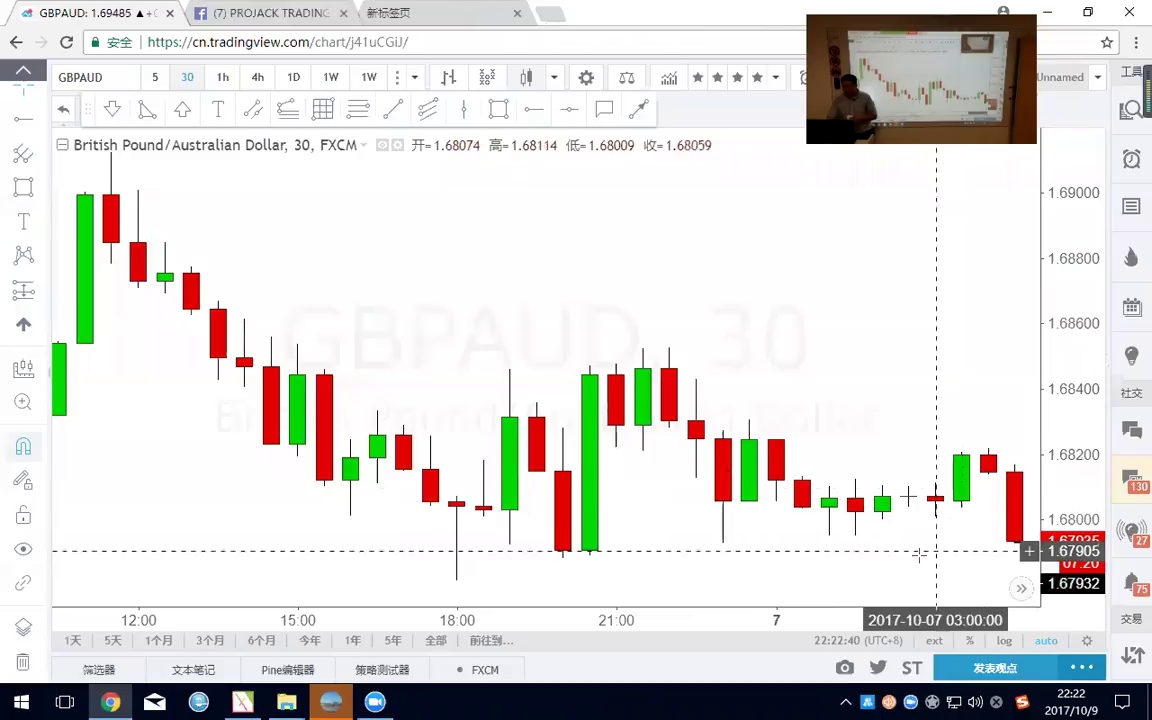
{"action": "left_click_drag", "start_coordinate": [908, 555], "coordinate": [888, 559]}
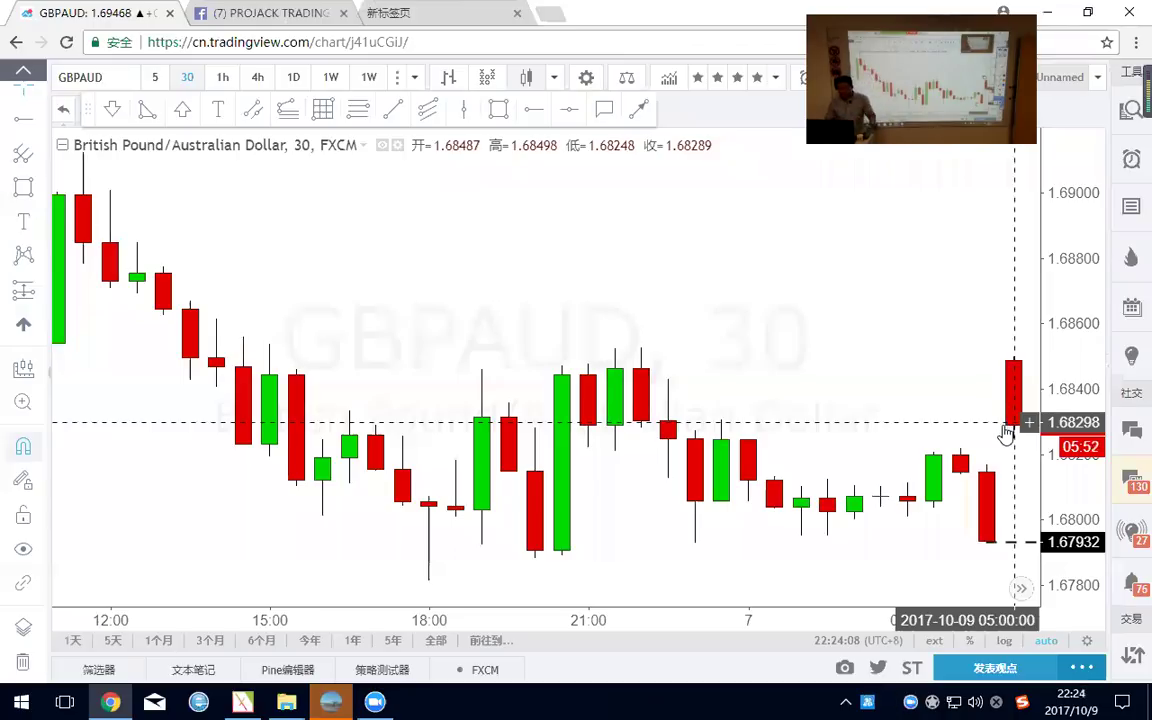
Draw a dashed horizontal ray at 1.68498 from the high of the first 9 October candle after the gap.
{"action": "scroll", "coordinate": [950, 385], "scroll_direction": "up", "scroll_amount": 1}
{"action": "left_click", "coordinate": [24, 121]}
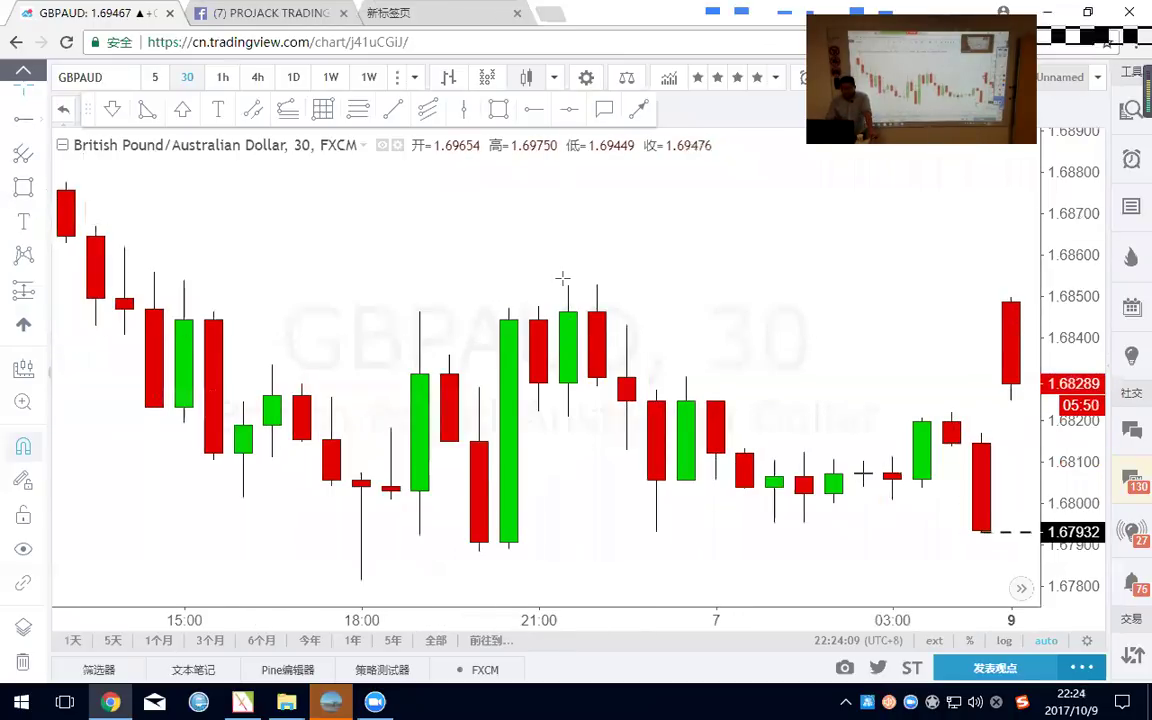
{"action": "right_click", "coordinate": [821, 278]}
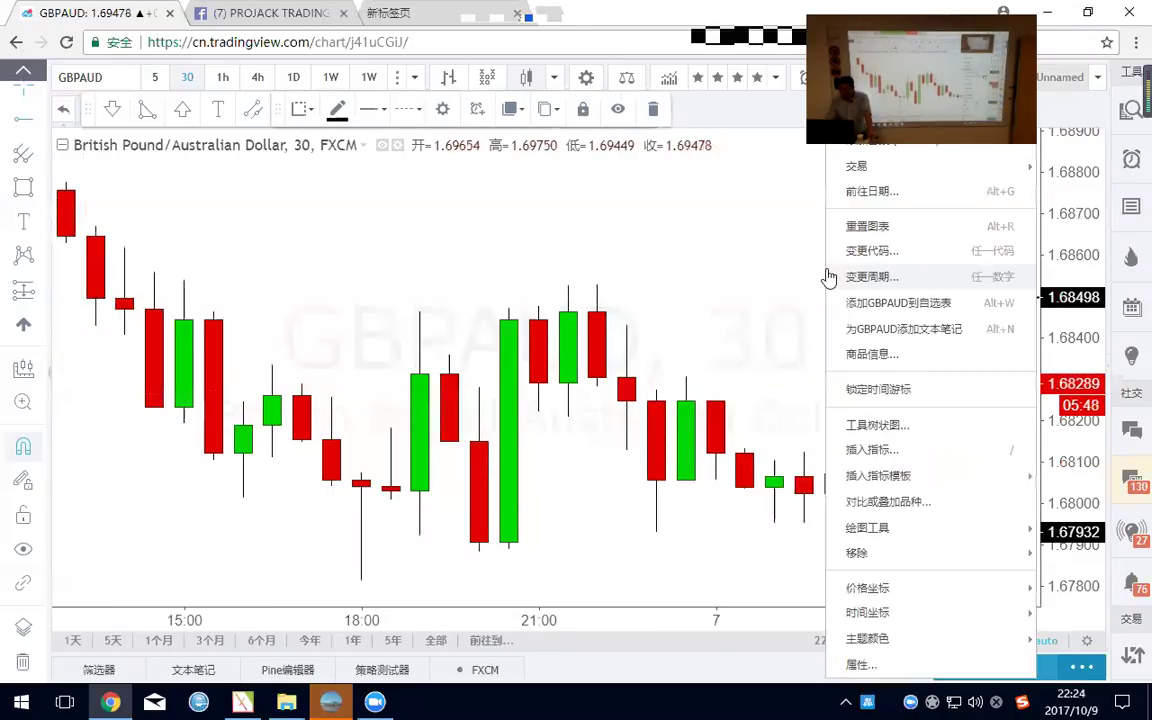
{"action": "left_click", "coordinate": [782, 514]}
{"action": "scroll", "coordinate": [865, 405], "scroll_direction": "up", "scroll_amount": 2}
{"action": "scroll", "coordinate": [865, 405], "scroll_direction": "down", "scroll_amount": 3}
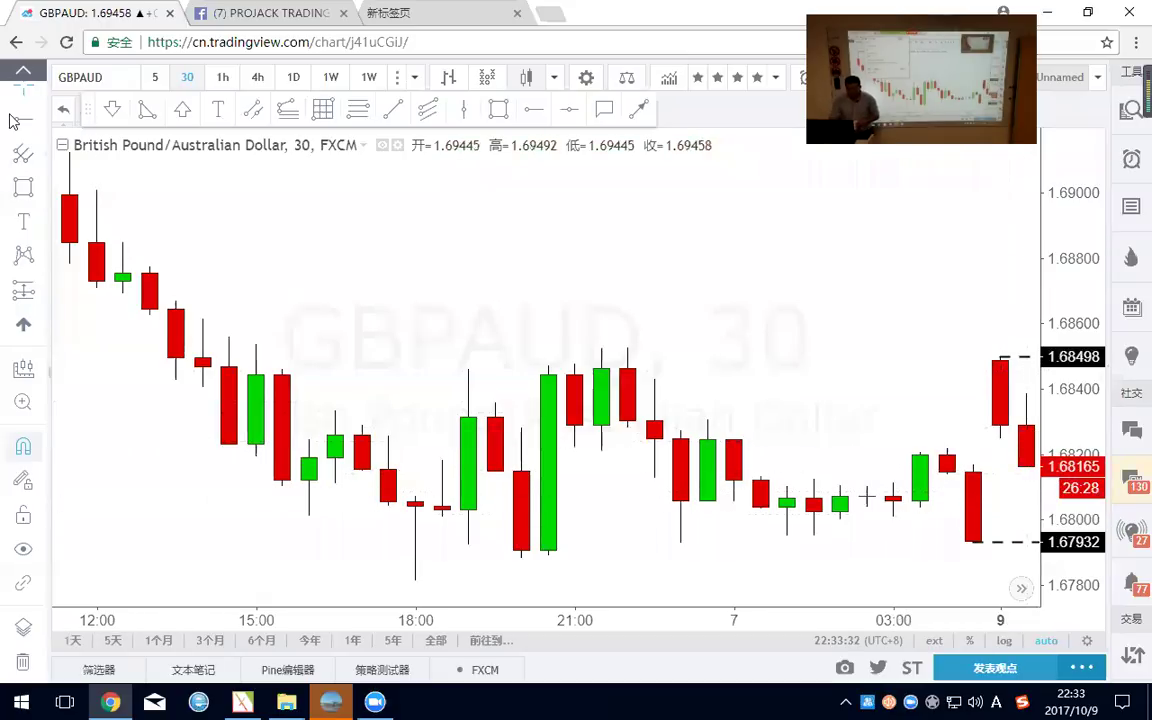
Add a dashed horizontal ray at 1.68169, the high of the last pre-gap candle, starting from the 7 October 04:00 candle.
{"action": "left_click", "coordinate": [973, 472]}
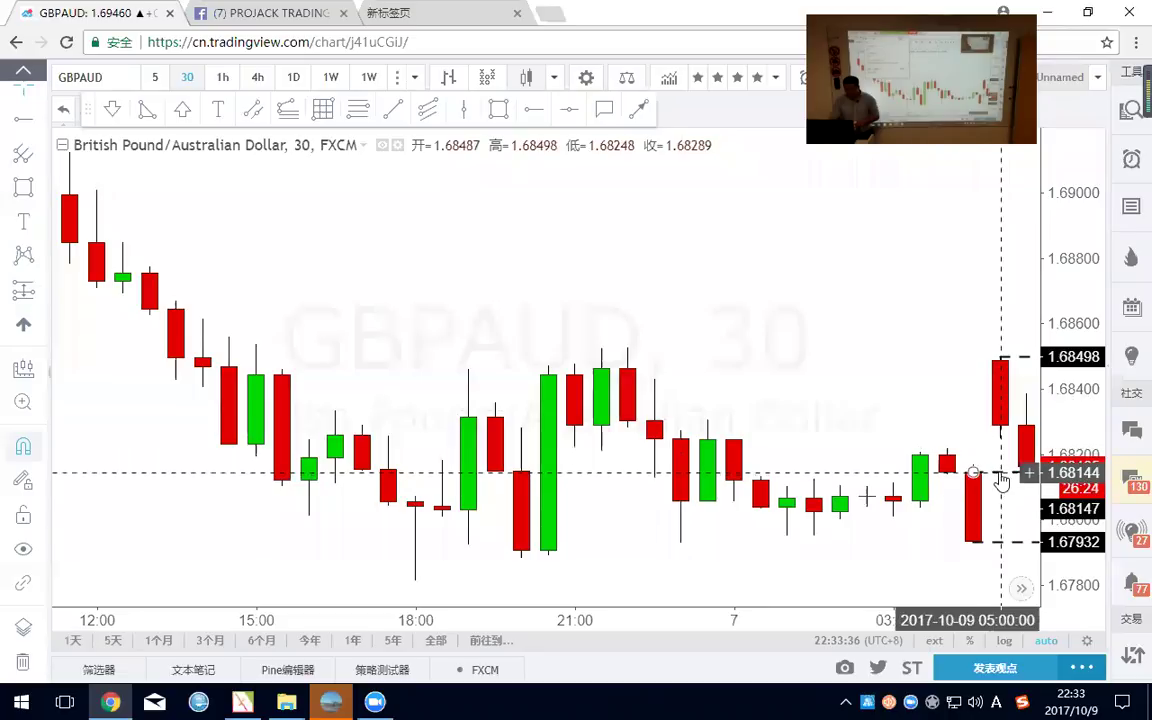
{"action": "left_click_drag", "start_coordinate": [996, 472], "coordinate": [984, 468]}
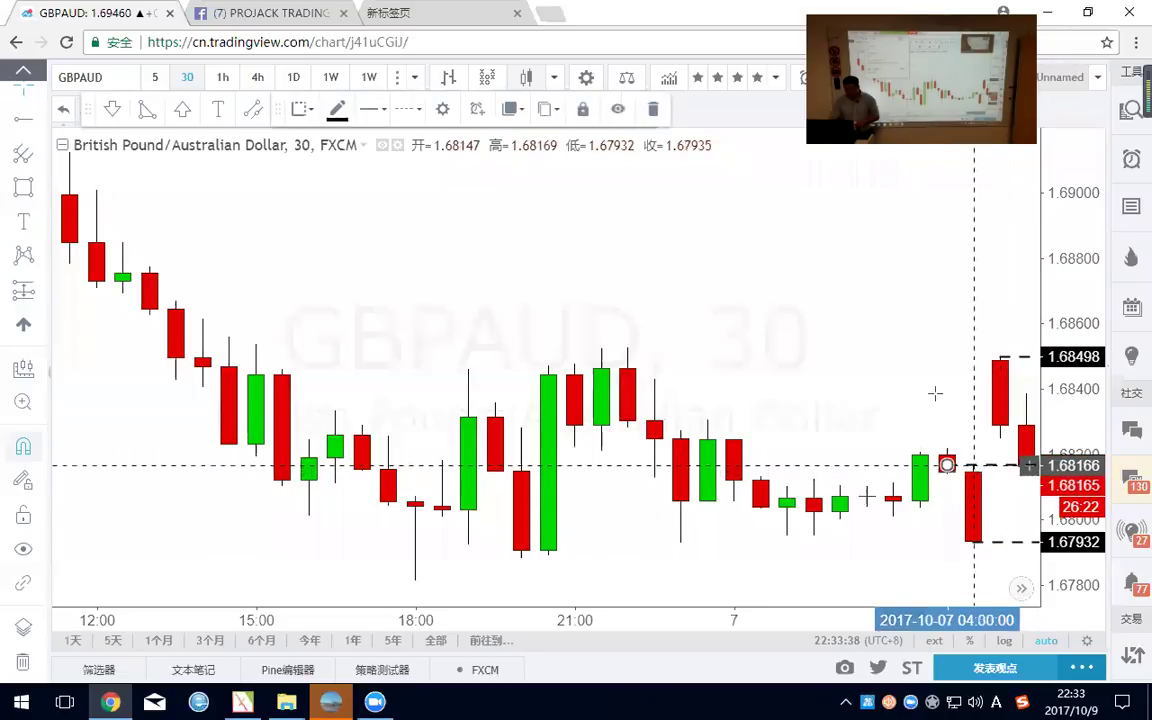
{"action": "left_click", "coordinate": [979, 470]}
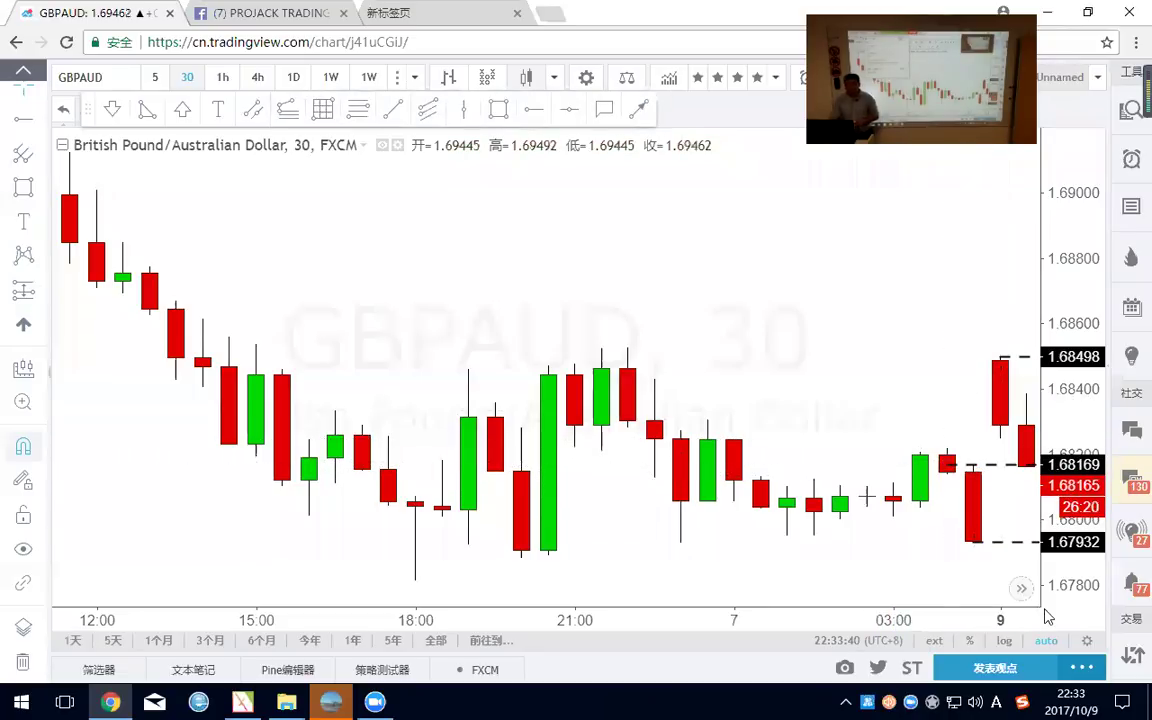
Step the GBPAUD price forward three 30-minute candles to 9 October 07:00 and compare the pullback with the 1.68169 ray.
{"action": "scroll", "coordinate": [1000, 550], "scroll_direction": "up", "scroll_amount": 4}
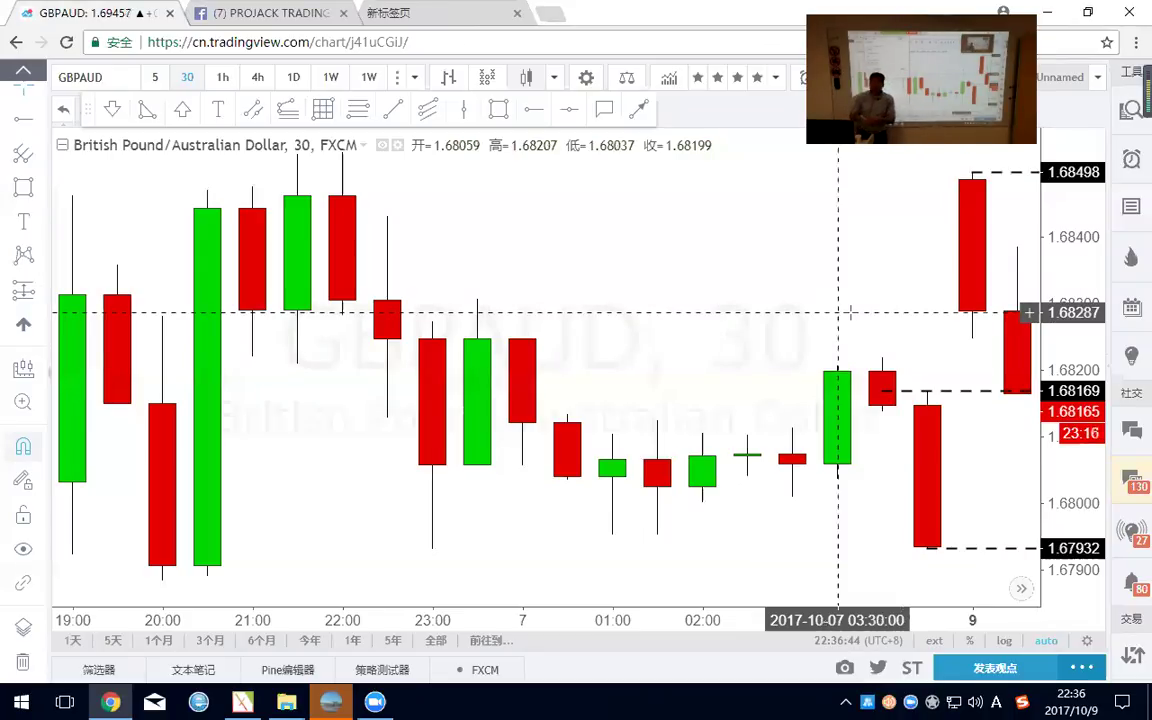
{"action": "key", "text": "Right"}
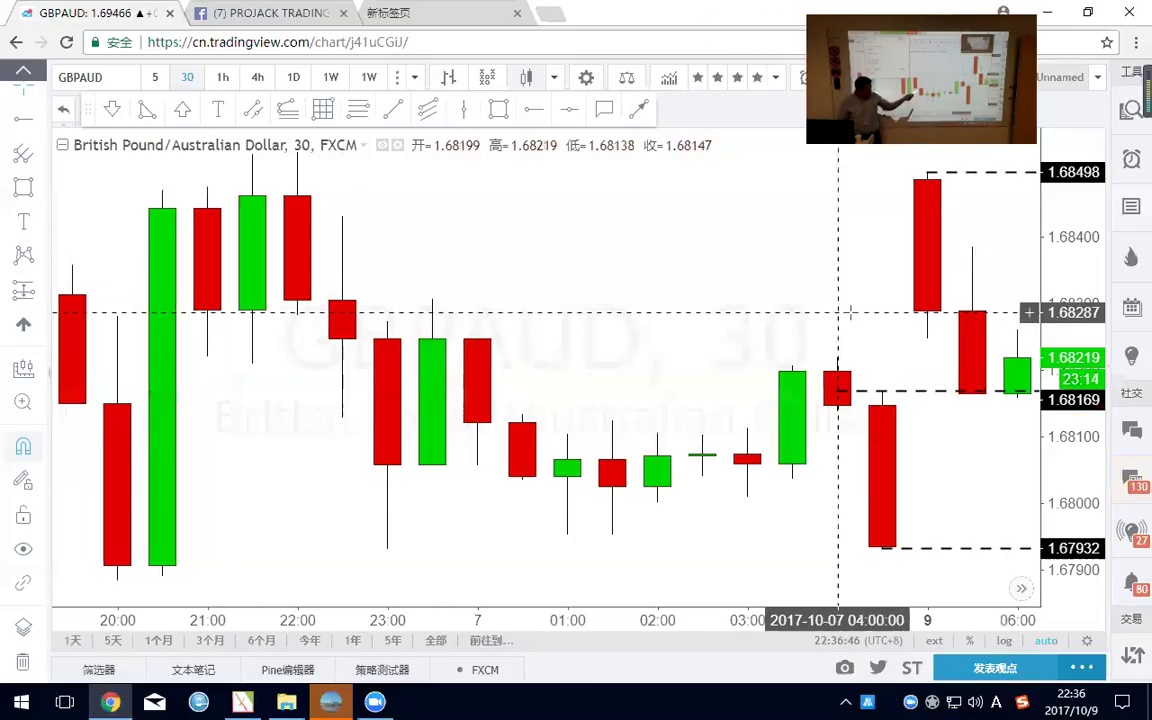
{"action": "key", "text": "Right"}
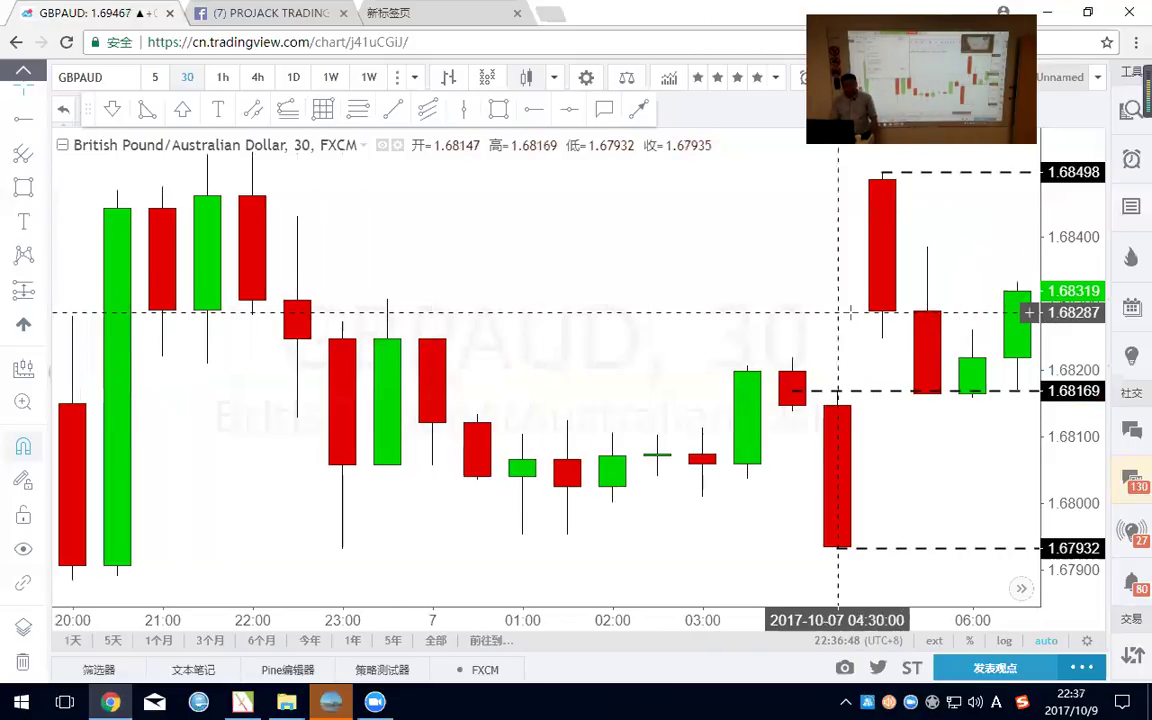
{"action": "key", "text": "Right"}
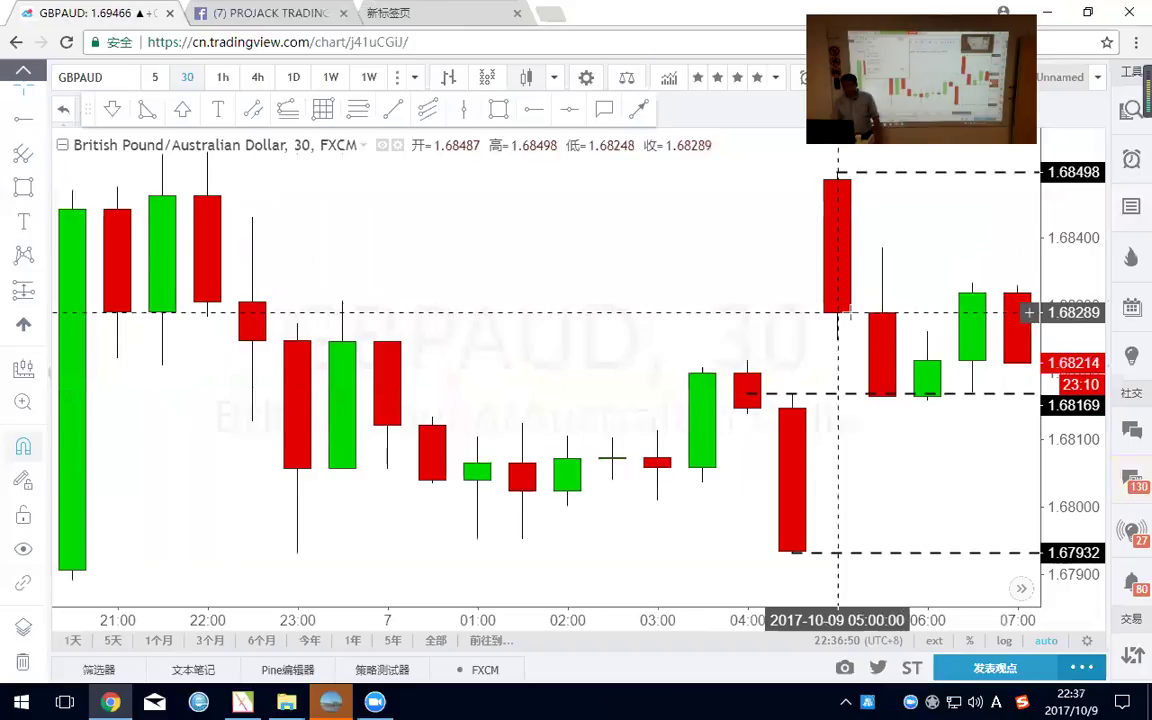
Advance GBPAUD to 9 October 08:00 and draw a Fibonacci retracement from the 1.67932 pre-gap low to the 1.68498 post-gap high.
{"action": "key", "text": "Right"}
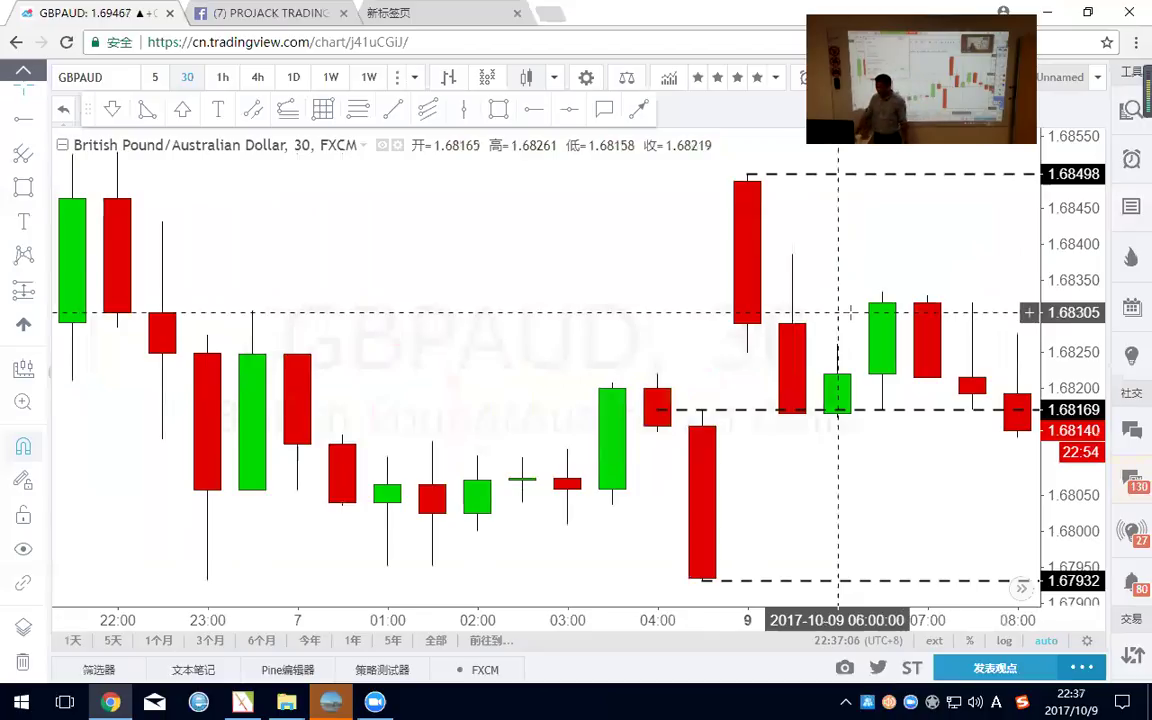
{"action": "scroll", "coordinate": [838, 311], "scroll_direction": "down", "scroll_amount": 4}
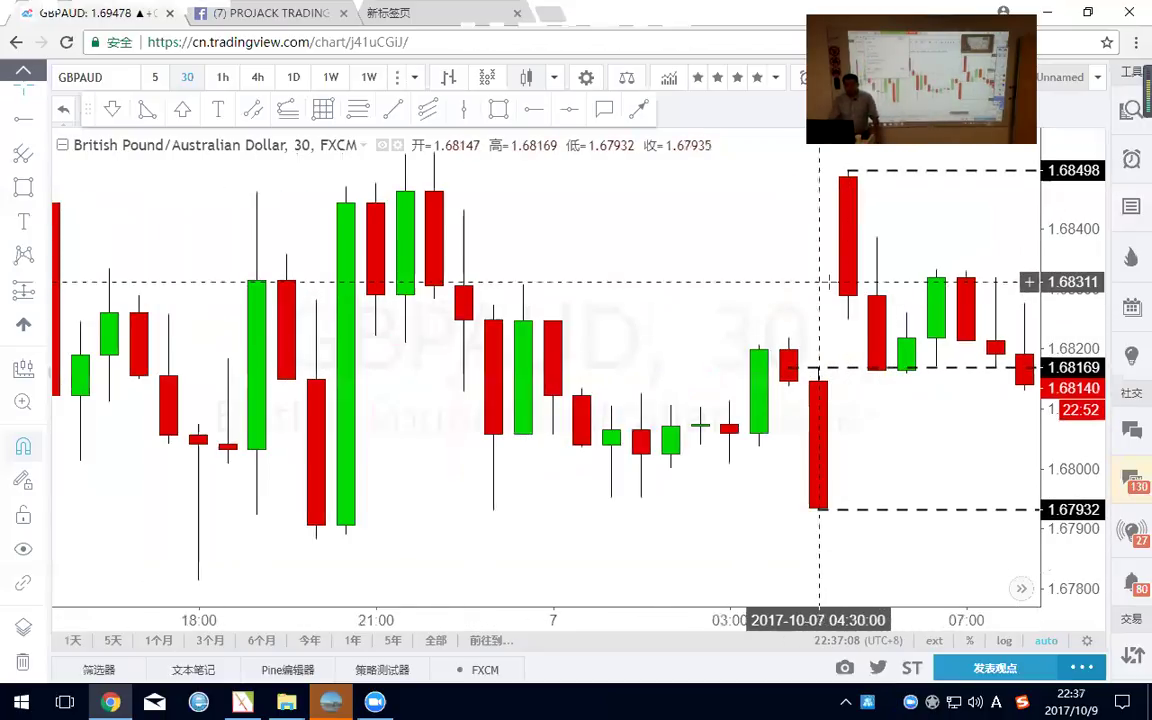
{"action": "left_click", "coordinate": [43, 152]}
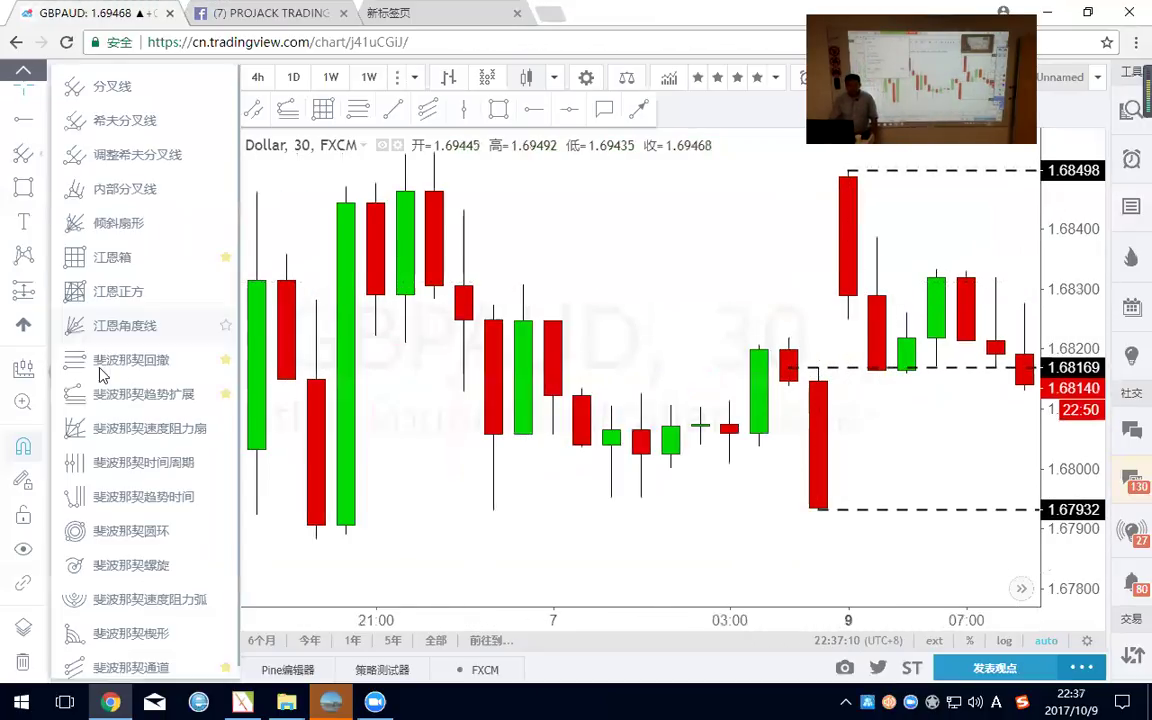
{"action": "left_click", "coordinate": [130, 360]}
{"action": "left_click", "coordinate": [818, 509]}
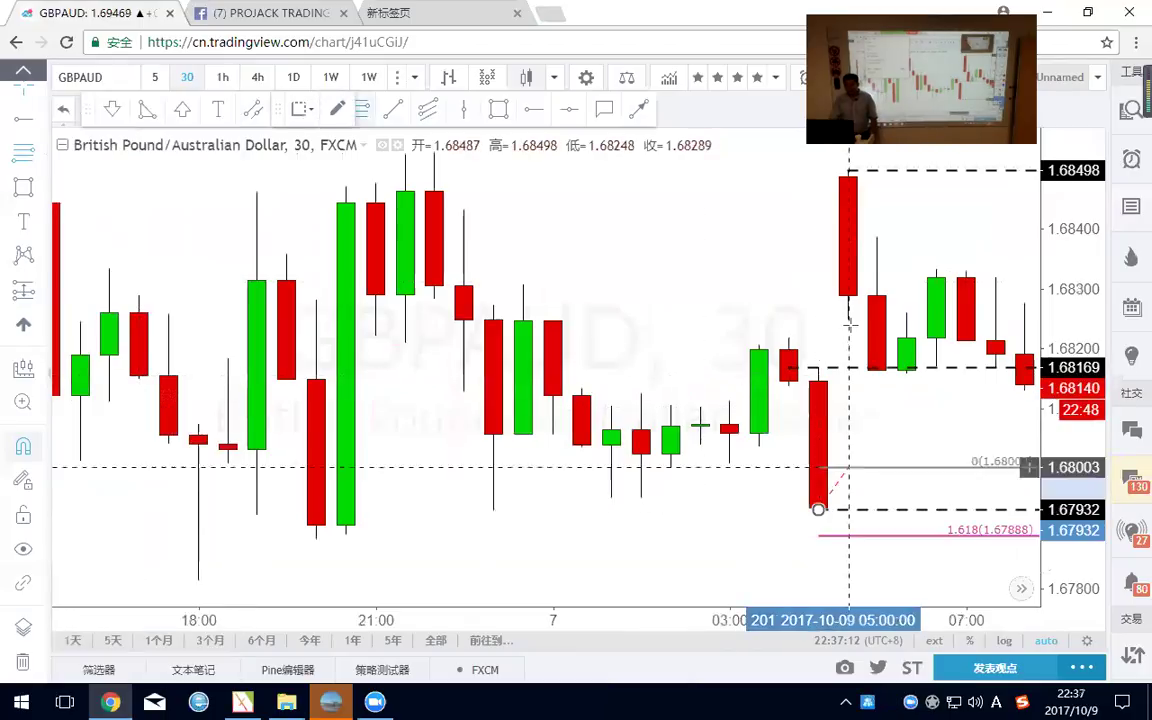
{"action": "left_click", "coordinate": [847, 170]}
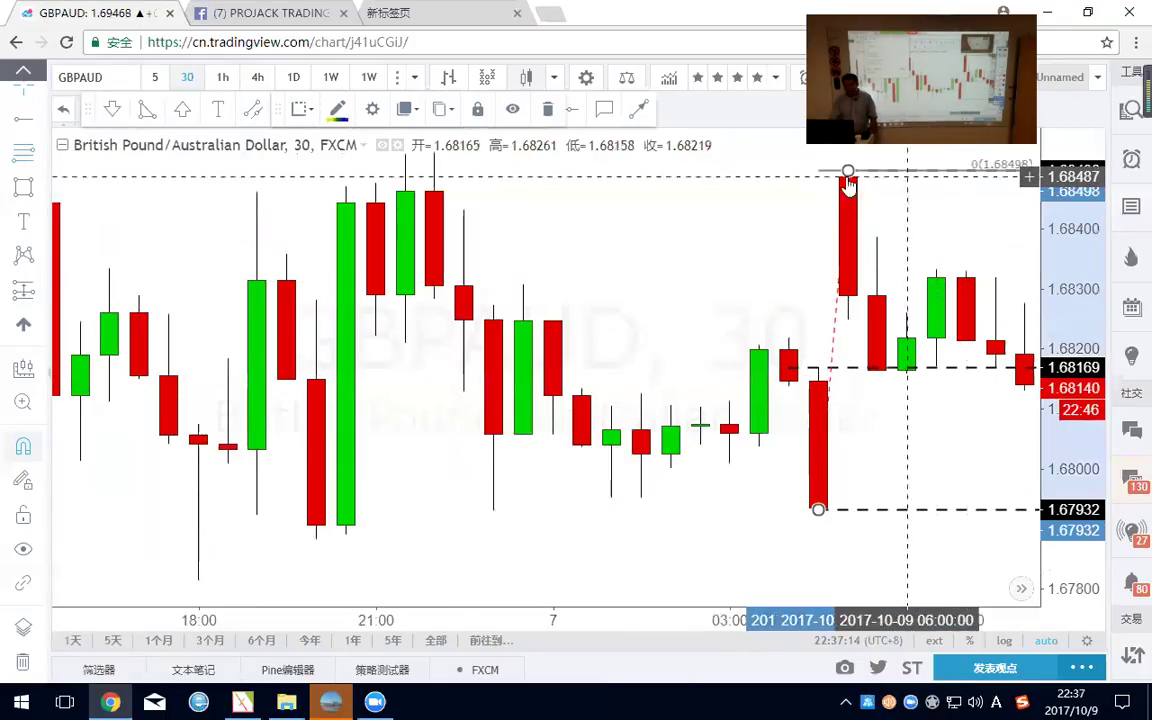
Apply a saved template to the Fibonacci retracement with levels 0, 0.382, 0.5, 0.618, 0.786, 0.886 and 1.
{"action": "double_click", "coordinate": [828, 176]}
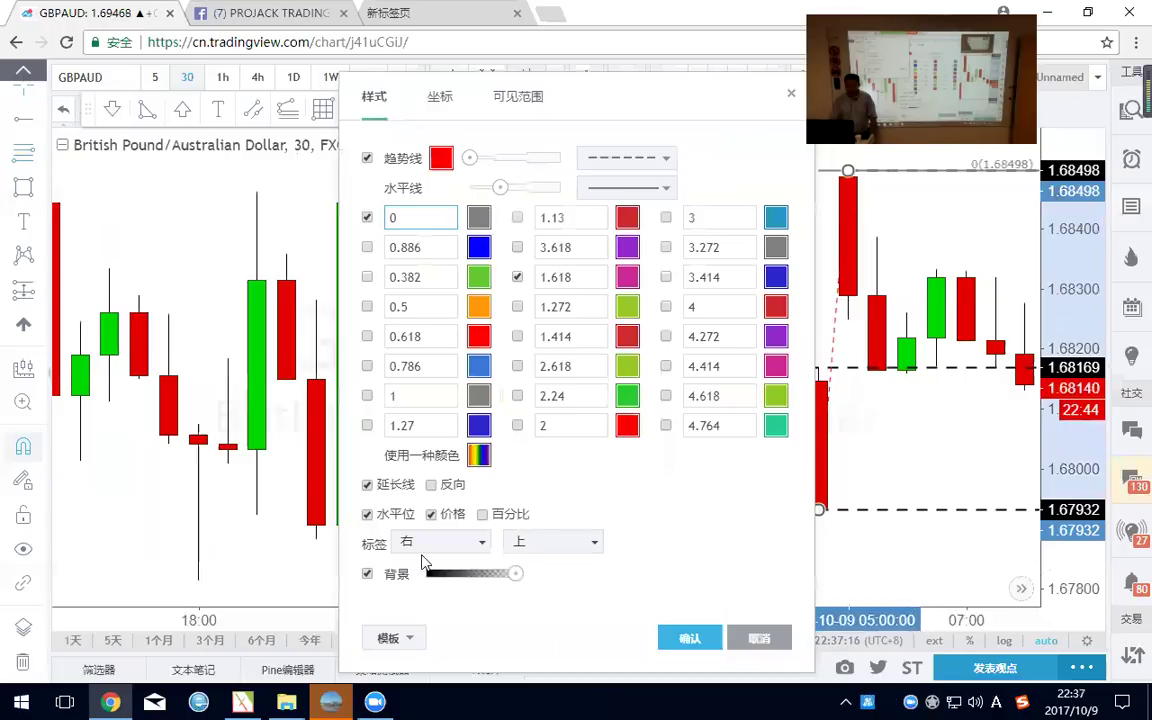
{"action": "left_click", "coordinate": [405, 637]}
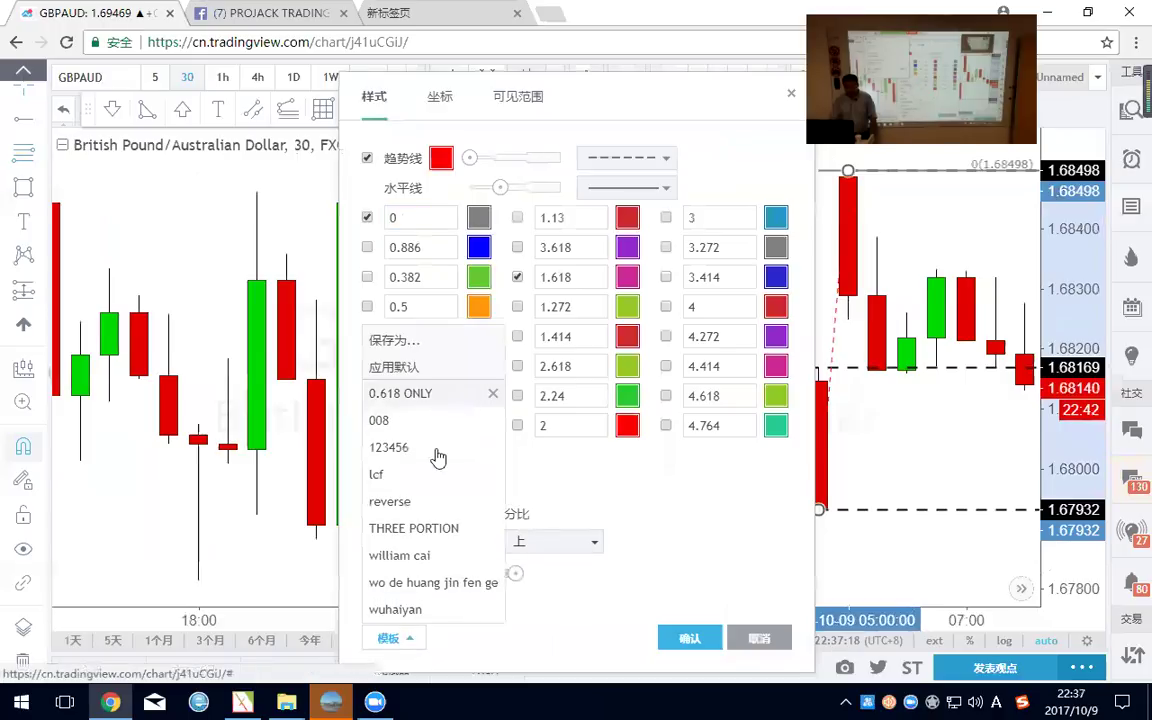
{"action": "left_click", "coordinate": [400, 447]}
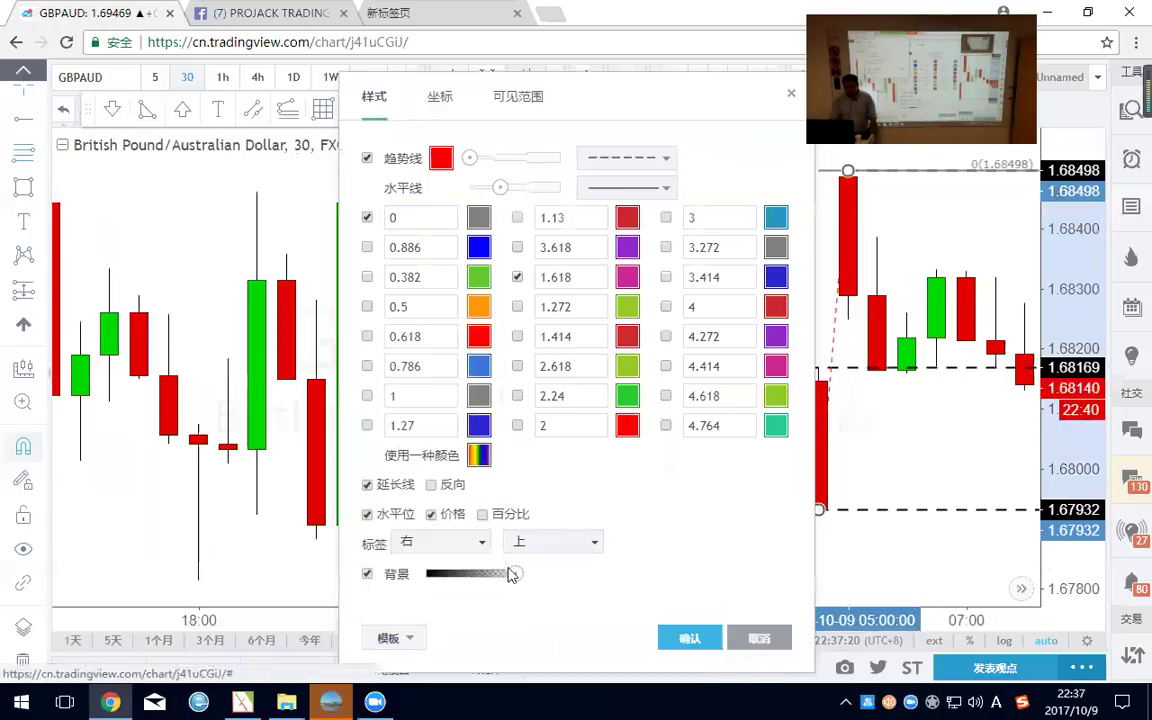
{"action": "left_click", "coordinate": [407, 639]}
{"action": "left_click", "coordinate": [390, 556]}
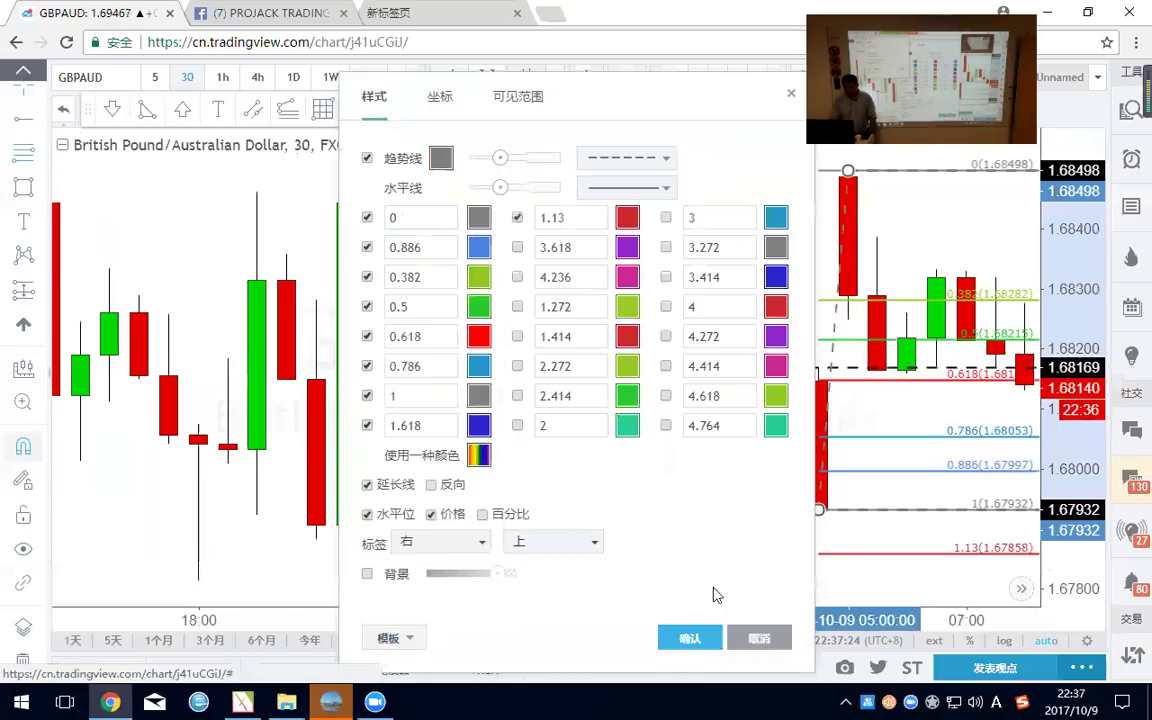
{"action": "left_click", "coordinate": [794, 561]}
{"action": "scroll", "coordinate": [702, 535], "scroll_direction": "up", "scroll_amount": 1}
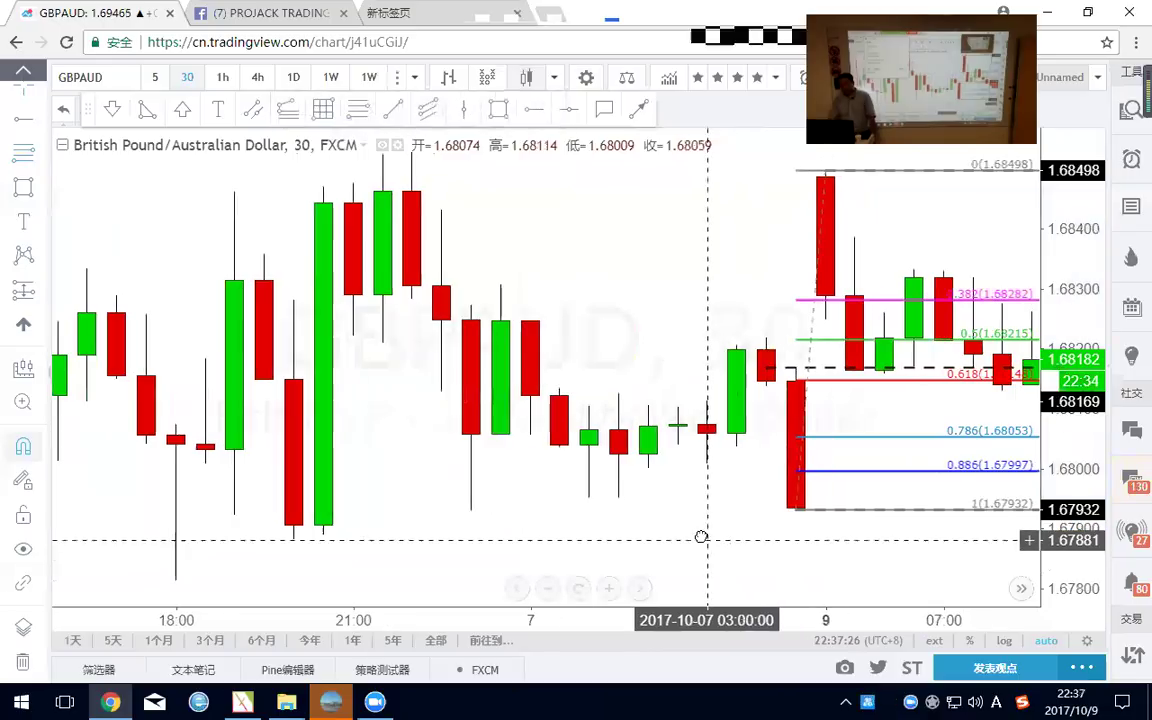
{"action": "scroll", "coordinate": [860, 461], "scroll_direction": "up", "scroll_amount": 3}
{"action": "scroll", "coordinate": [860, 461], "scroll_direction": "up", "scroll_amount": 1}
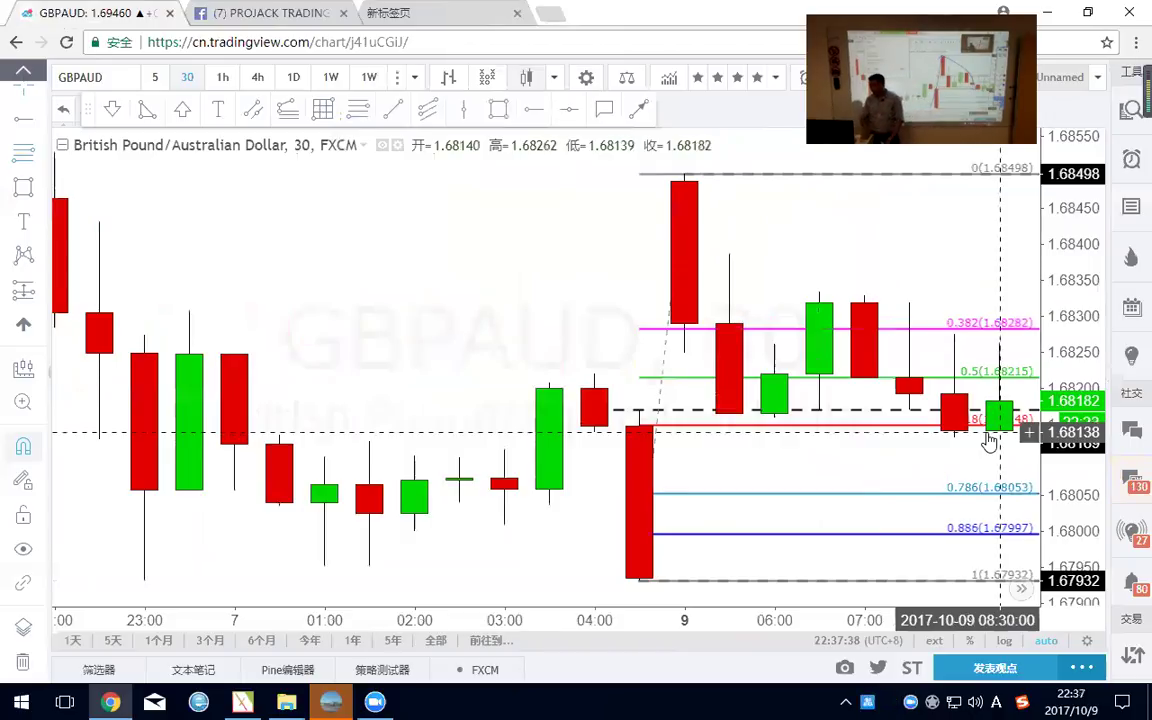
{"action": "left_click", "coordinate": [664, 328]}
{"action": "double_click", "coordinate": [685, 338]}
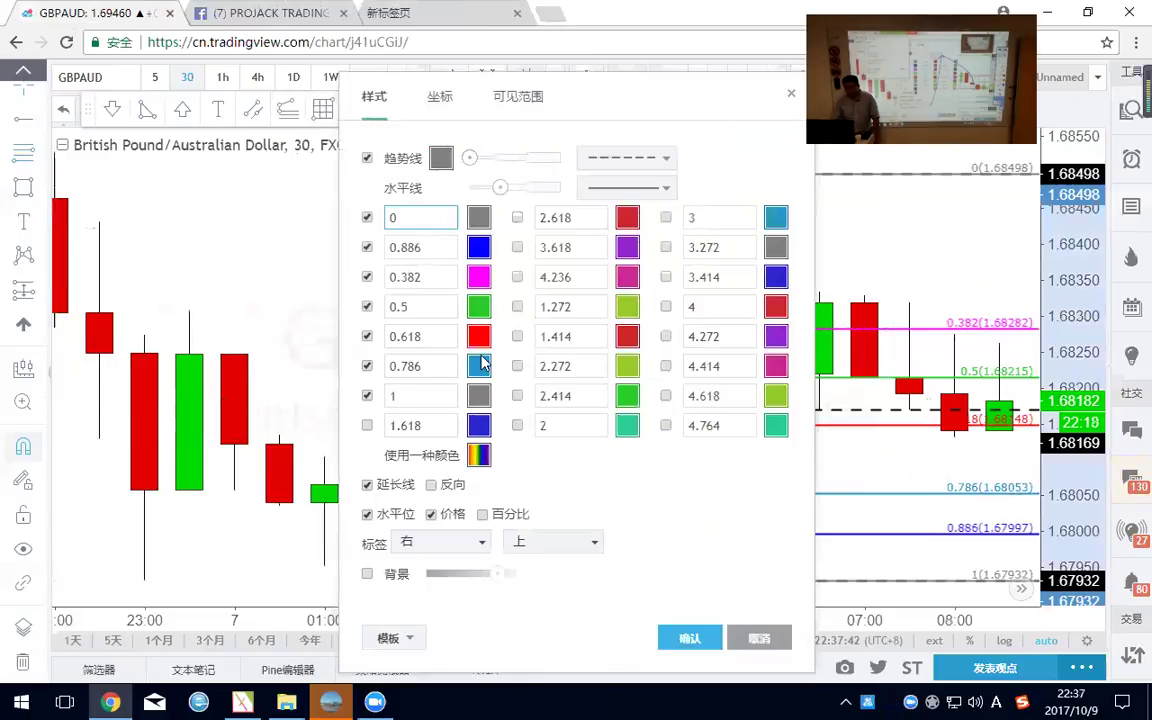
{"action": "left_click", "coordinate": [787, 93]}
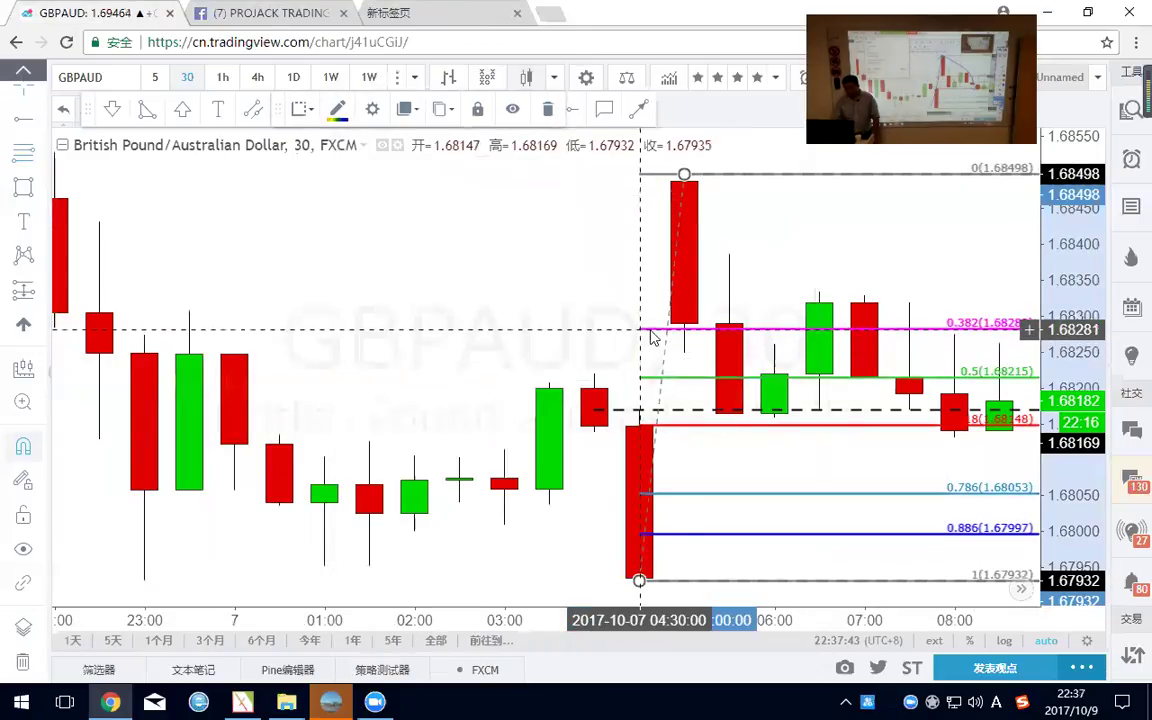
{"action": "right_click", "coordinate": [648, 334]}
{"action": "mouse_move", "coordinate": [830, 423]}
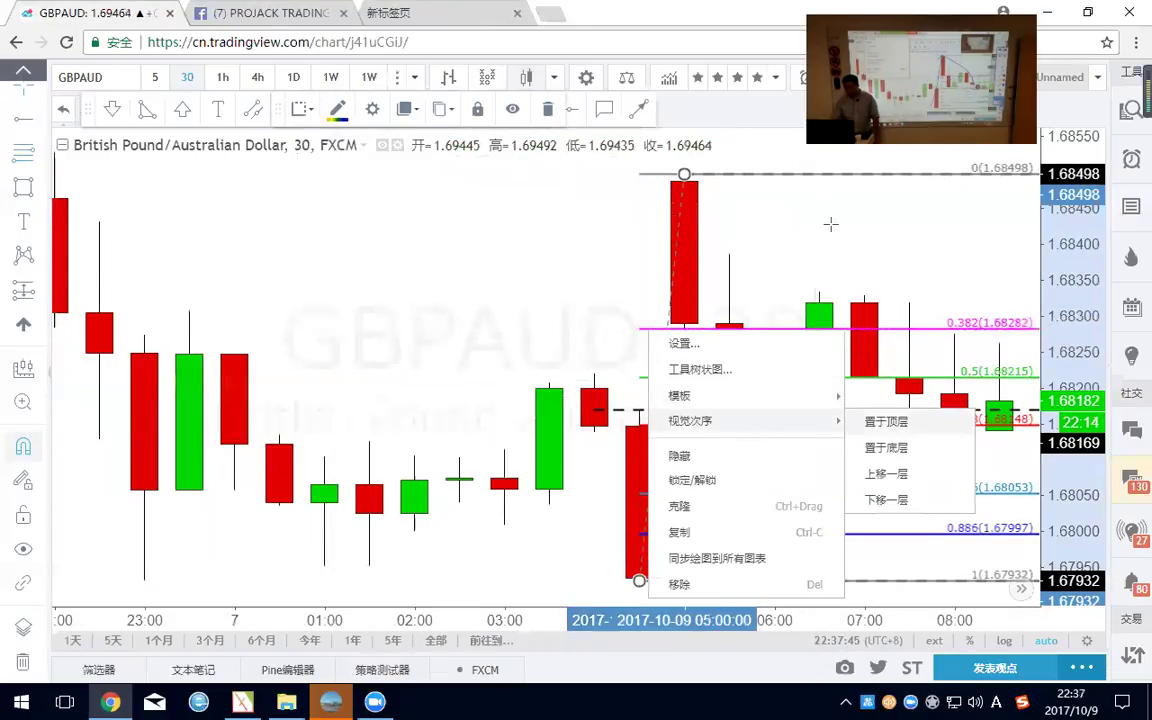
{"action": "left_click", "coordinate": [828, 226]}
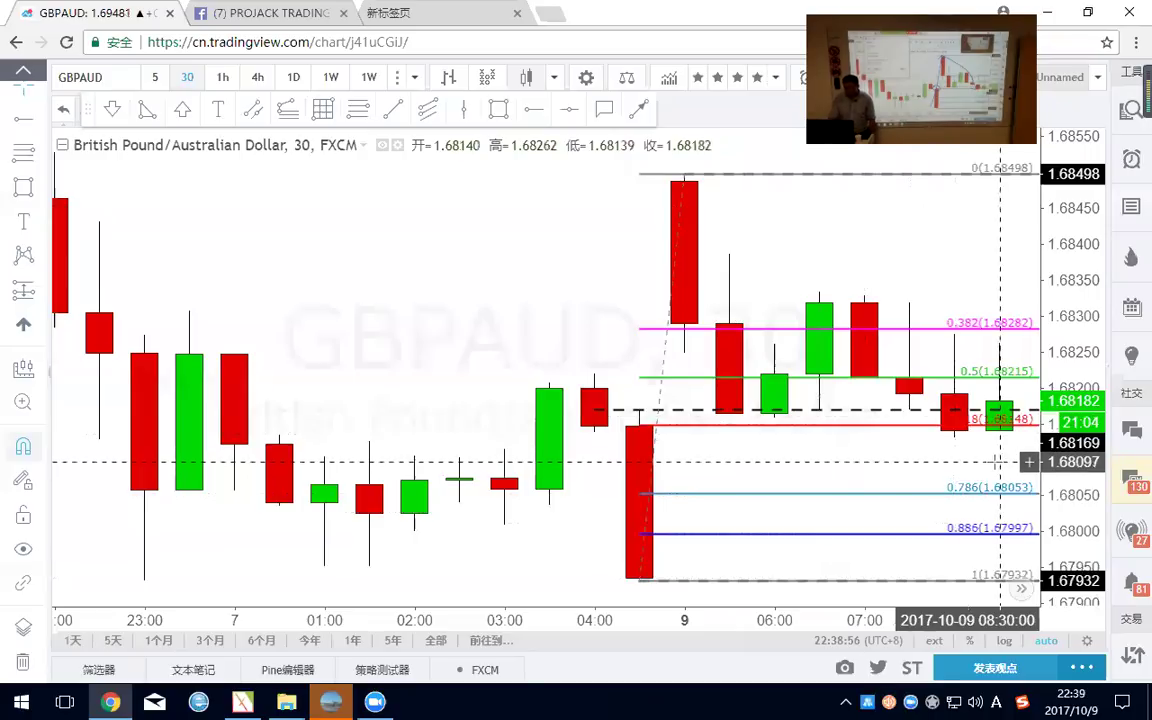
Reveal the remaining GBPAUD candles up to the latest price and examine the move after the pullback into the retracement levels.
{"action": "left_click_drag", "start_coordinate": [988, 458], "coordinate": [731, 453]}
{"action": "scroll", "coordinate": [745, 450], "scroll_direction": "down", "scroll_amount": 5}
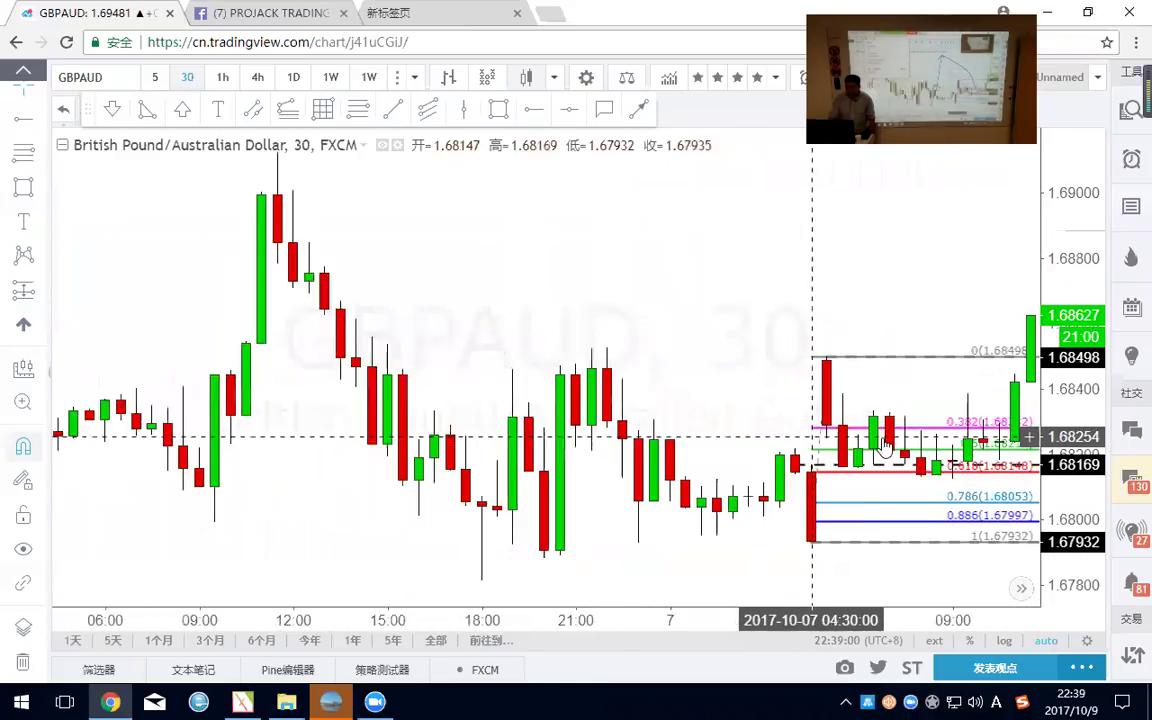
{"action": "left_click_drag", "start_coordinate": [1029, 328], "coordinate": [939, 263]}
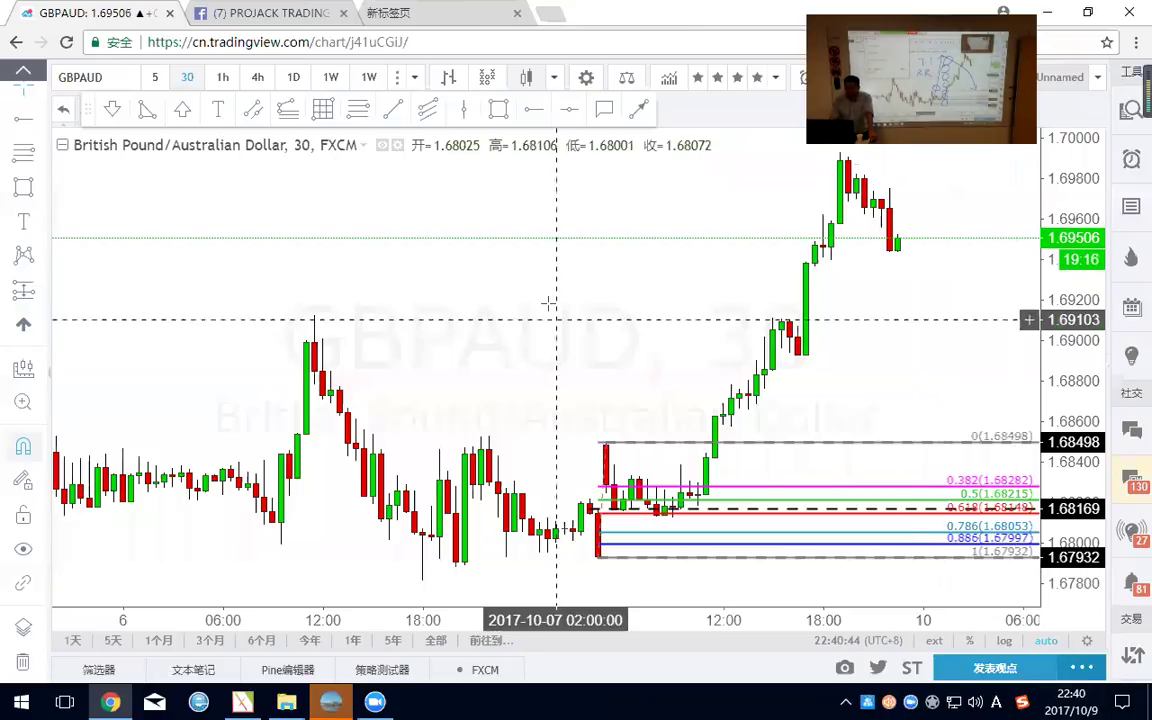
{"action": "scroll", "coordinate": [591, 289], "scroll_direction": "down", "scroll_amount": 2}
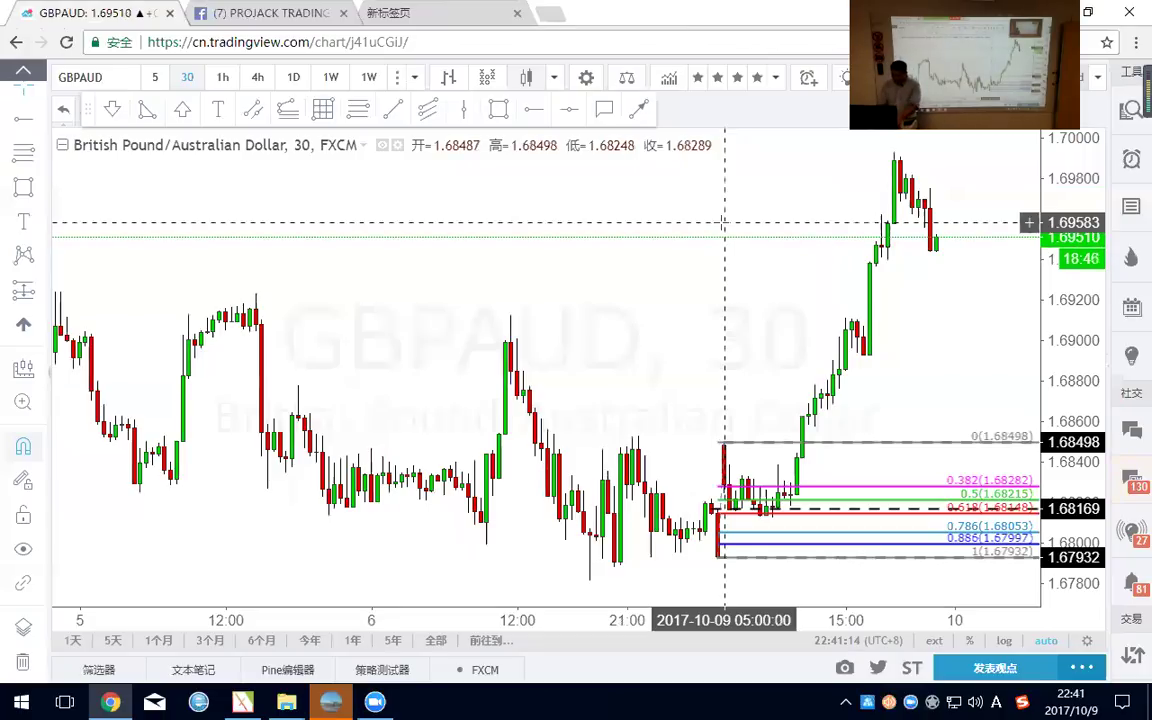
Load the XAUUSD chart and clear its existing dashed rays.
{"action": "type", "text": "XAUUSD"}
{"action": "key", "text": "Return"}
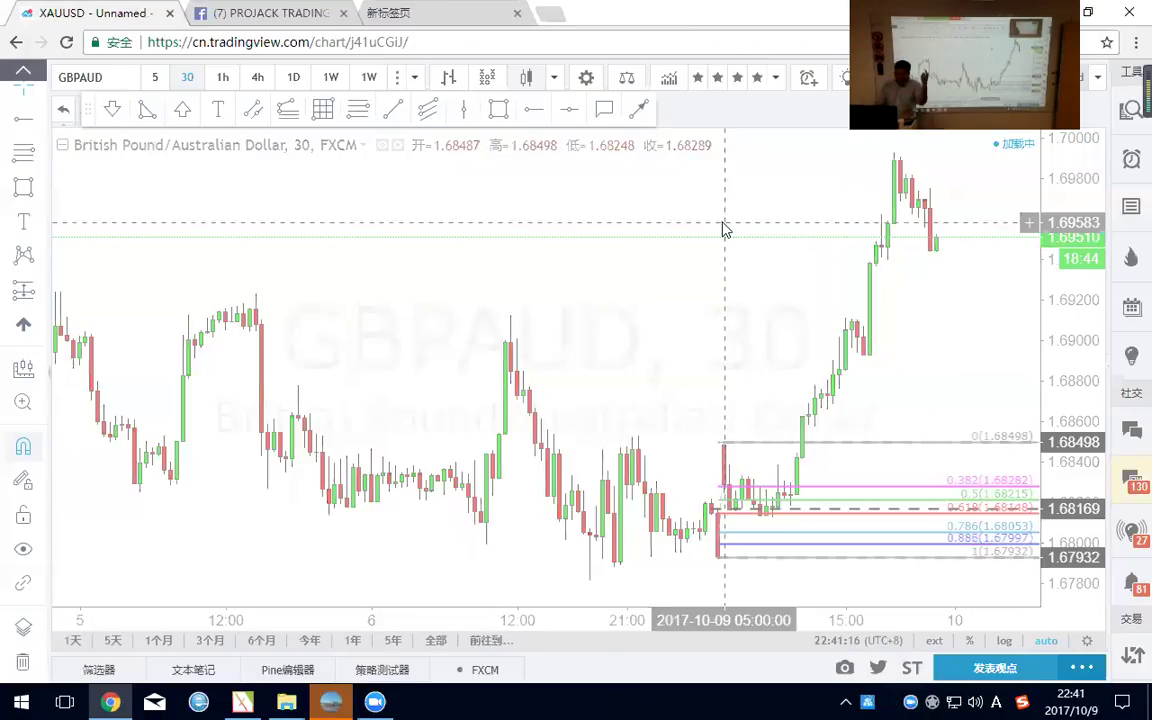
{"action": "scroll", "coordinate": [712, 311], "scroll_direction": "down", "scroll_amount": 3}
{"action": "scroll", "coordinate": [726, 311], "scroll_direction": "down", "scroll_amount": 2}
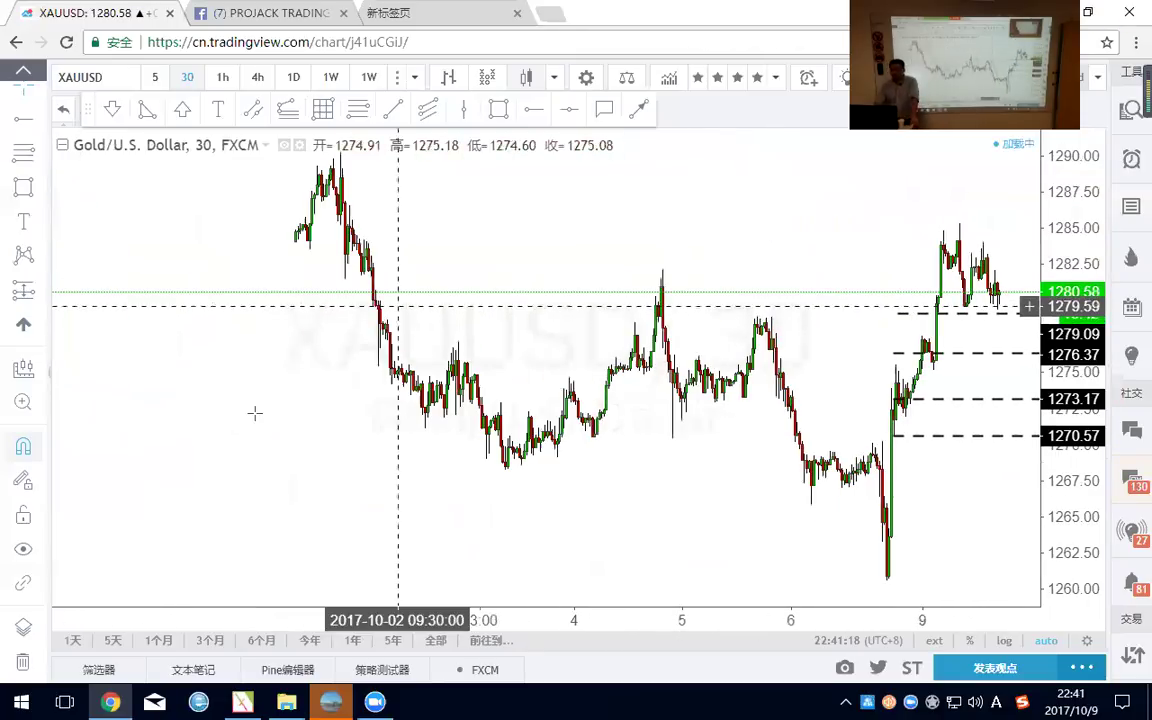
Set the gold chart to the daily timeframe and bring the September to October decline into focus.
{"action": "left_click", "coordinate": [293, 79]}
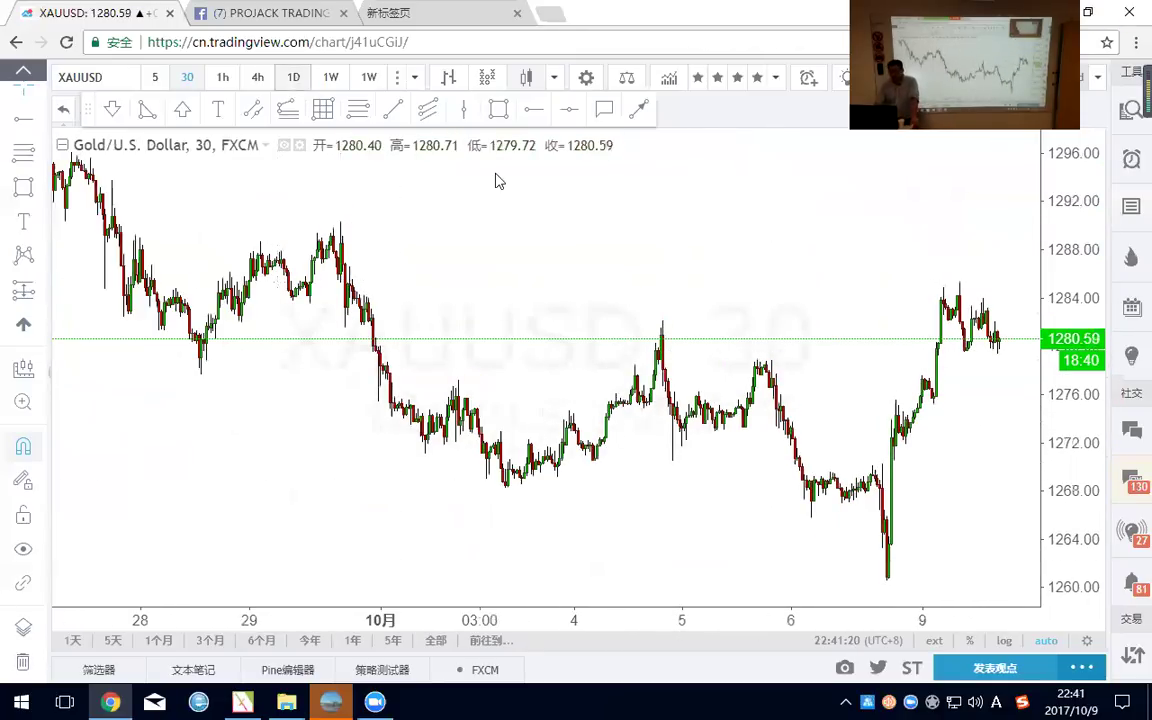
{"action": "scroll", "coordinate": [723, 348], "scroll_direction": "up", "scroll_amount": 4}
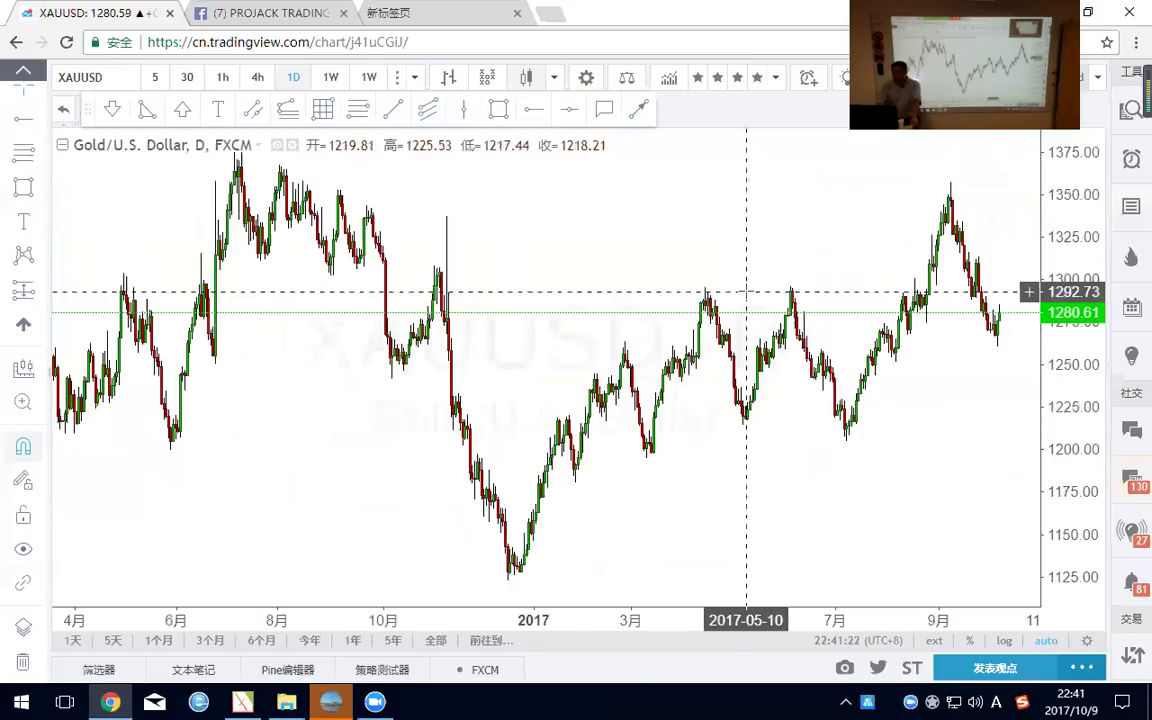
{"action": "left_click_drag", "start_coordinate": [741, 252], "coordinate": [563, 257]}
{"action": "scroll", "coordinate": [650, 272], "scroll_direction": "up", "scroll_amount": 2}
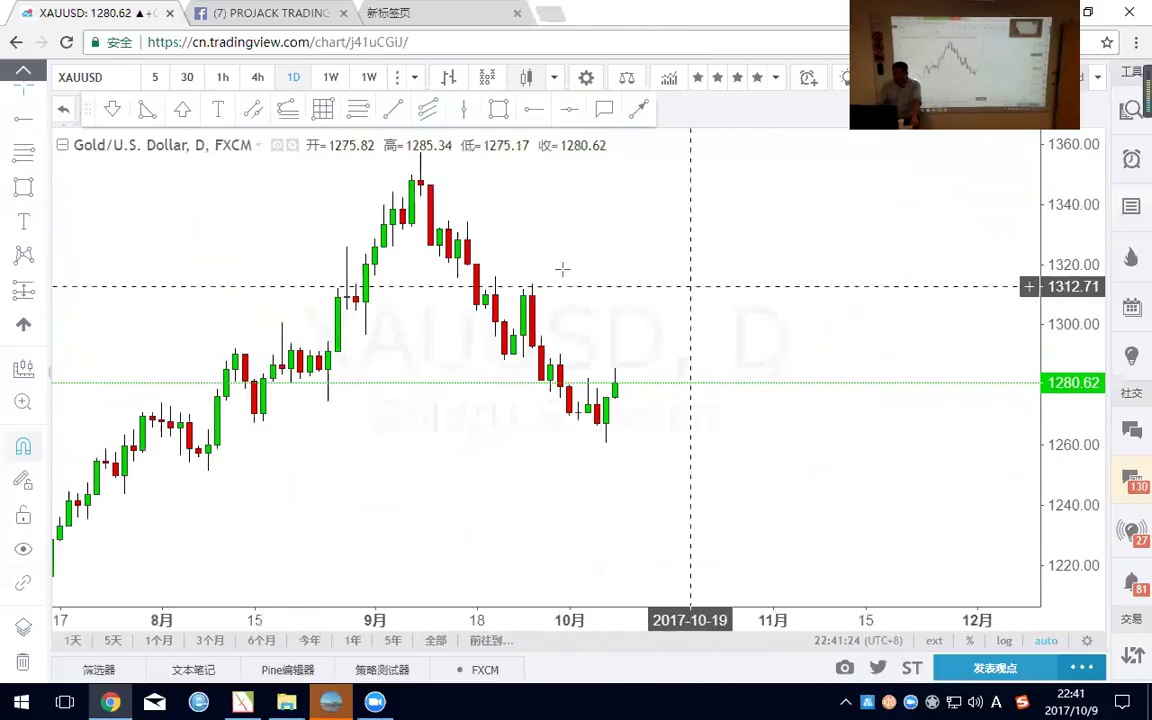
Draw a descending trend line from the 1357.47 high of 8 September along the late-September high to 1257.60 on 18 October.
{"action": "left_click", "coordinate": [395, 112]}
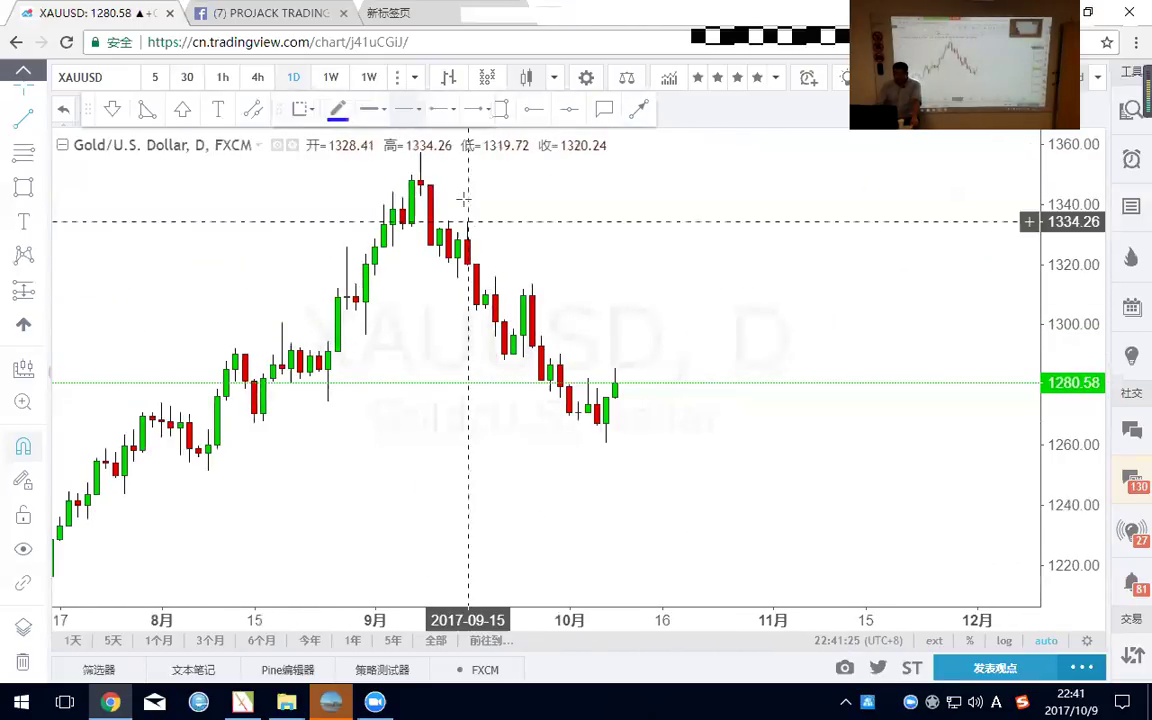
{"action": "left_click", "coordinate": [421, 153]}
{"action": "left_click", "coordinate": [674, 455]}
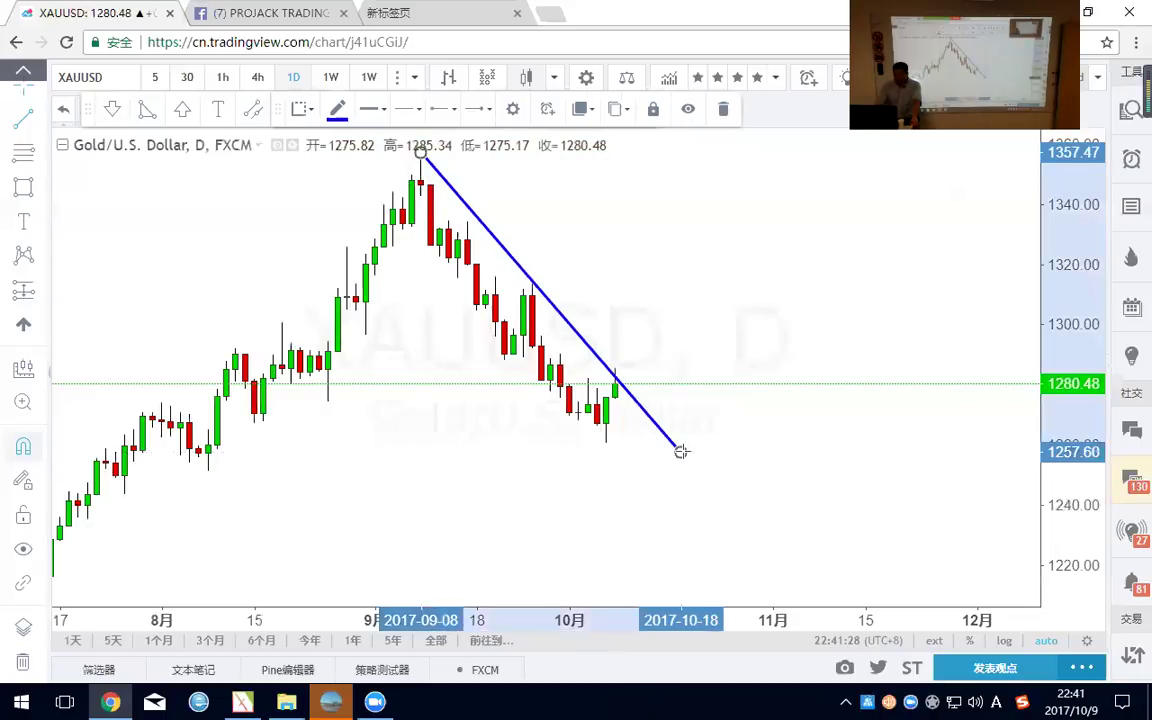
Draw a lower trend line beneath the decline from 1326.27 on 11 September down to about 1255 in early October.
{"action": "scroll", "coordinate": [447, 309], "scroll_direction": "up", "scroll_amount": 2}
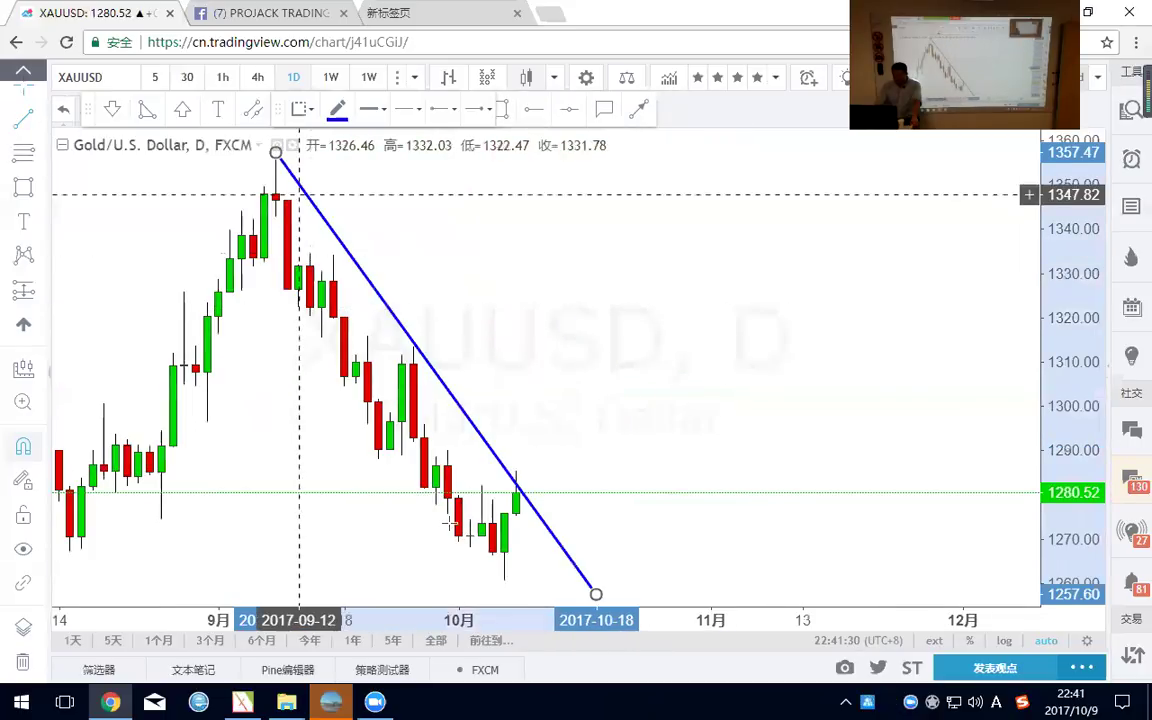
{"action": "scroll", "coordinate": [350, 465], "scroll_direction": "down", "scroll_amount": 1}
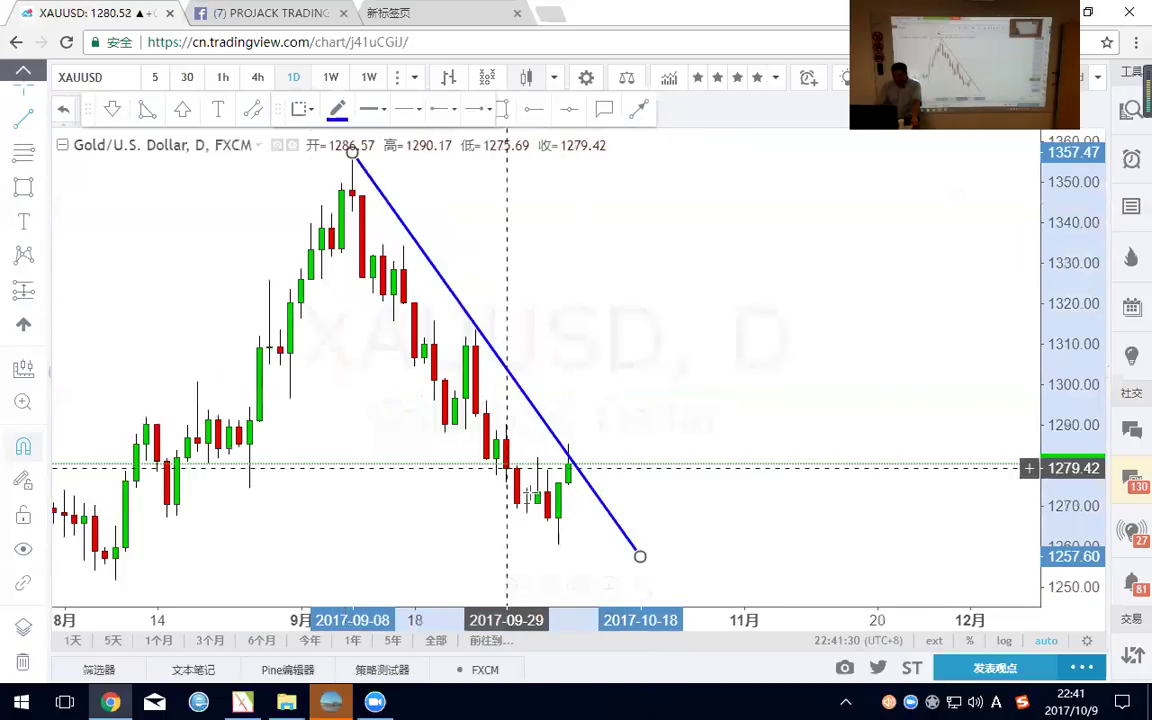
{"action": "left_click", "coordinate": [362, 278]}
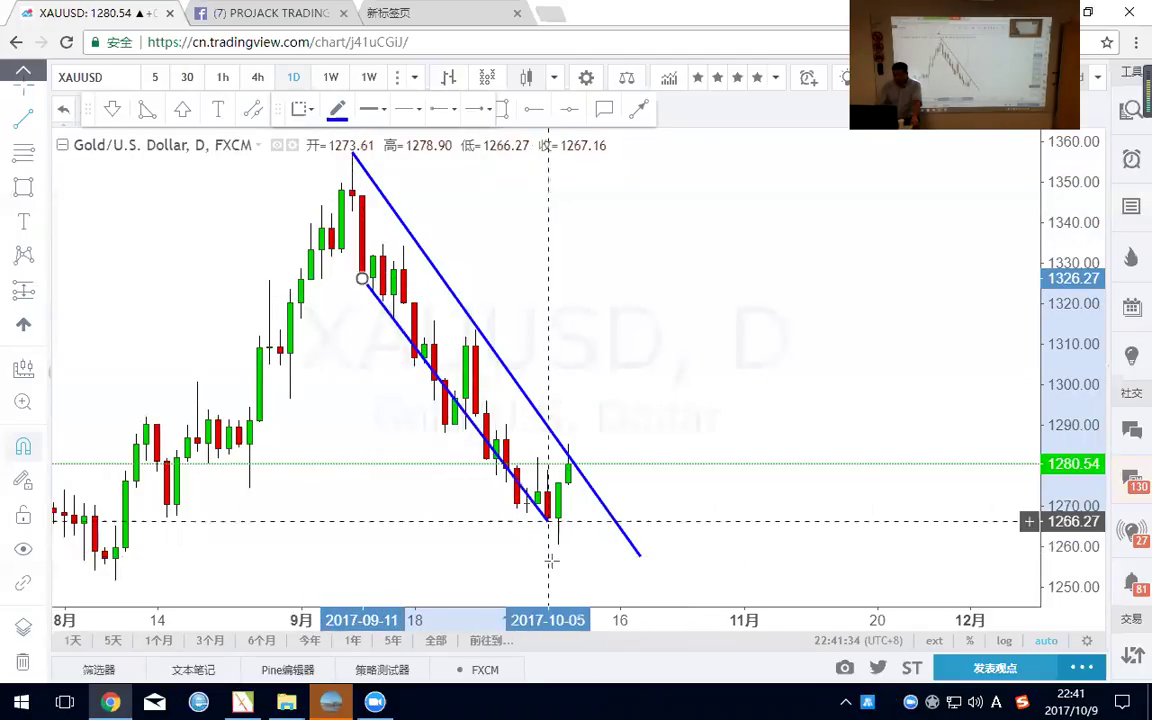
{"action": "left_click", "coordinate": [569, 569]}
{"action": "right_click", "coordinate": [555, 296]}
{"action": "scroll", "coordinate": [787, 272], "scroll_direction": "up", "scroll_amount": 2}
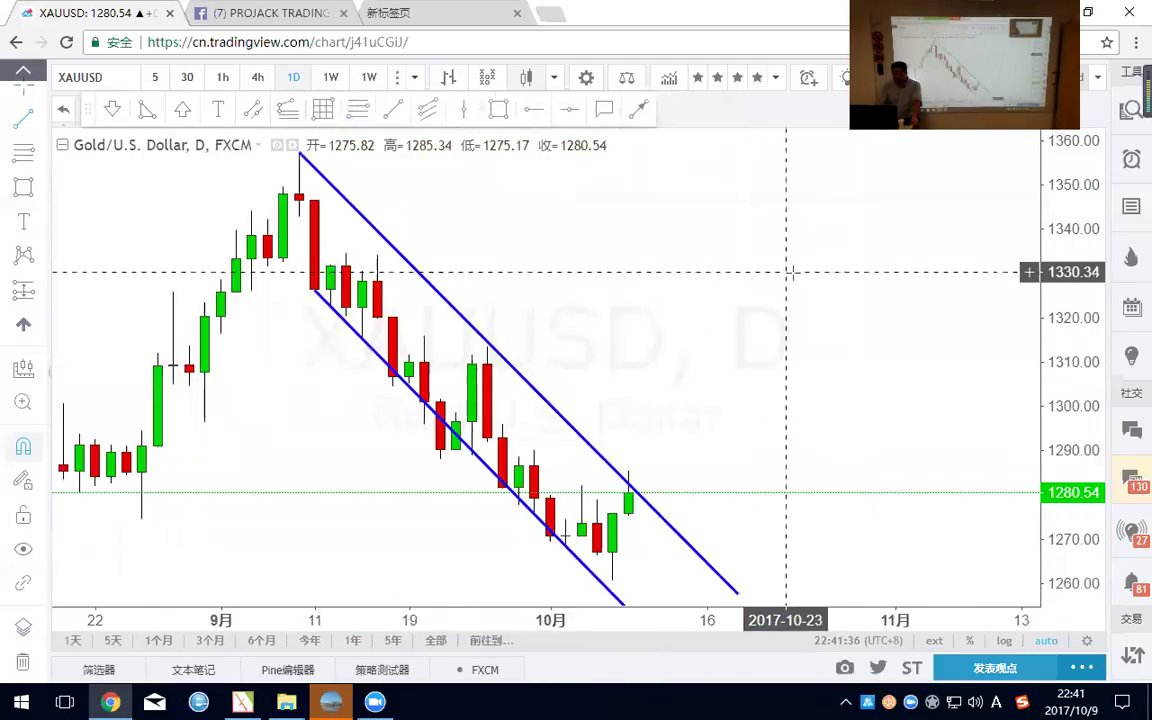
Switch gold to the 1-hour timeframe and compare the latest candles with the upper trend line.
{"action": "scroll", "coordinate": [781, 465], "scroll_direction": "up", "scroll_amount": 3}
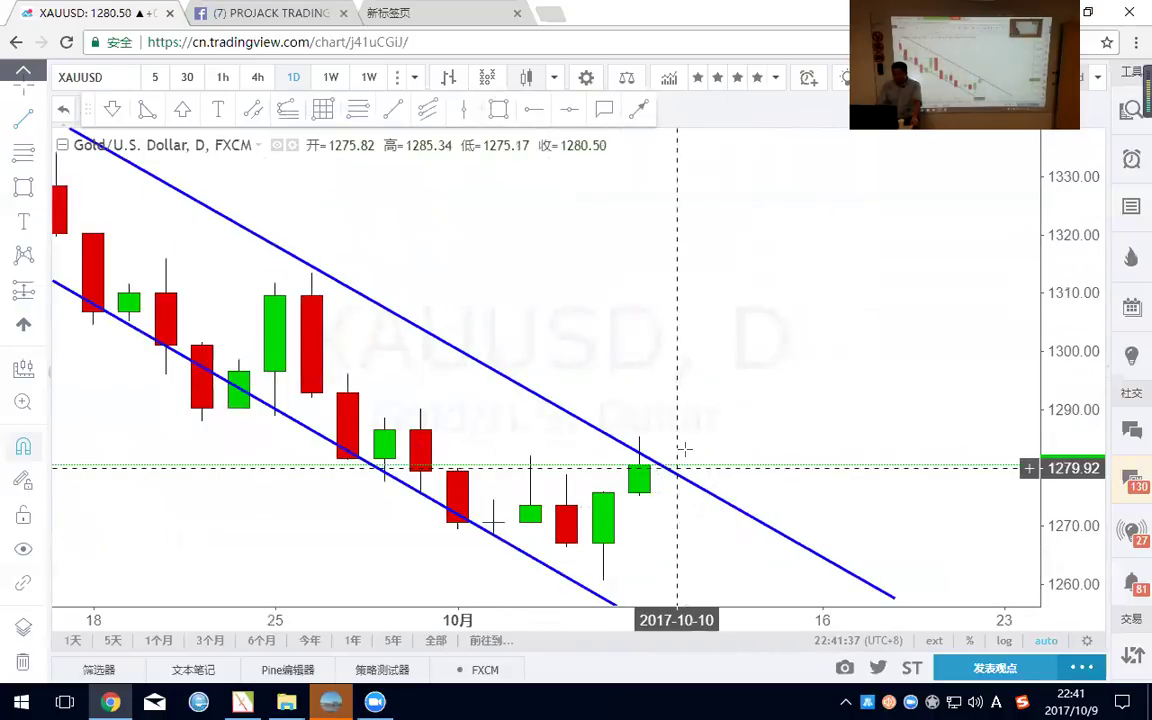
{"action": "scroll", "coordinate": [751, 481], "scroll_direction": "down", "scroll_amount": 2}
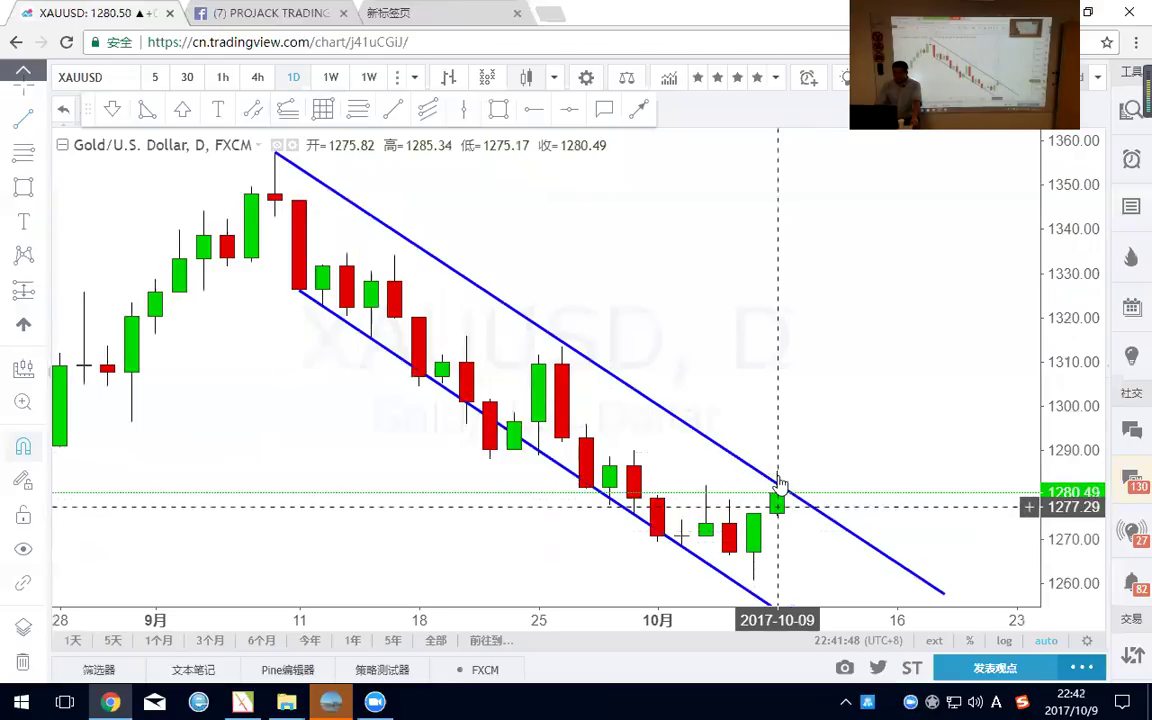
{"action": "left_click", "coordinate": [222, 77]}
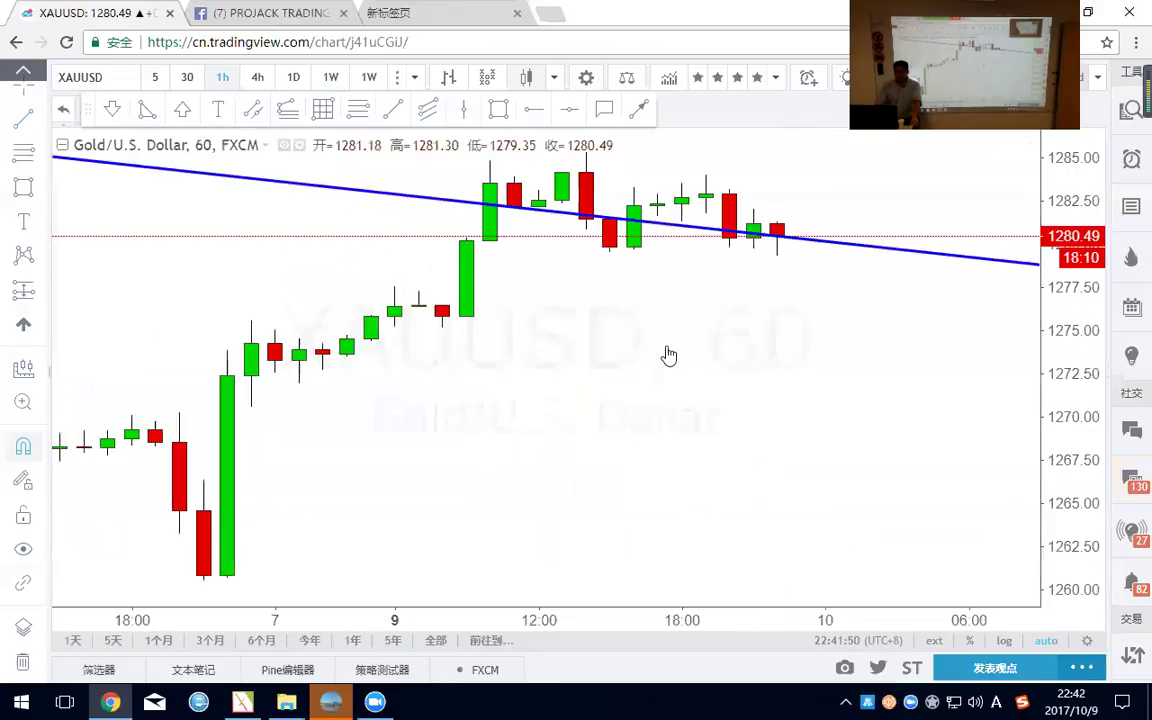
{"action": "scroll", "coordinate": [782, 406], "scroll_direction": "down", "scroll_amount": 4}
{"action": "left_click_drag", "start_coordinate": [718, 323], "coordinate": [527, 327]}
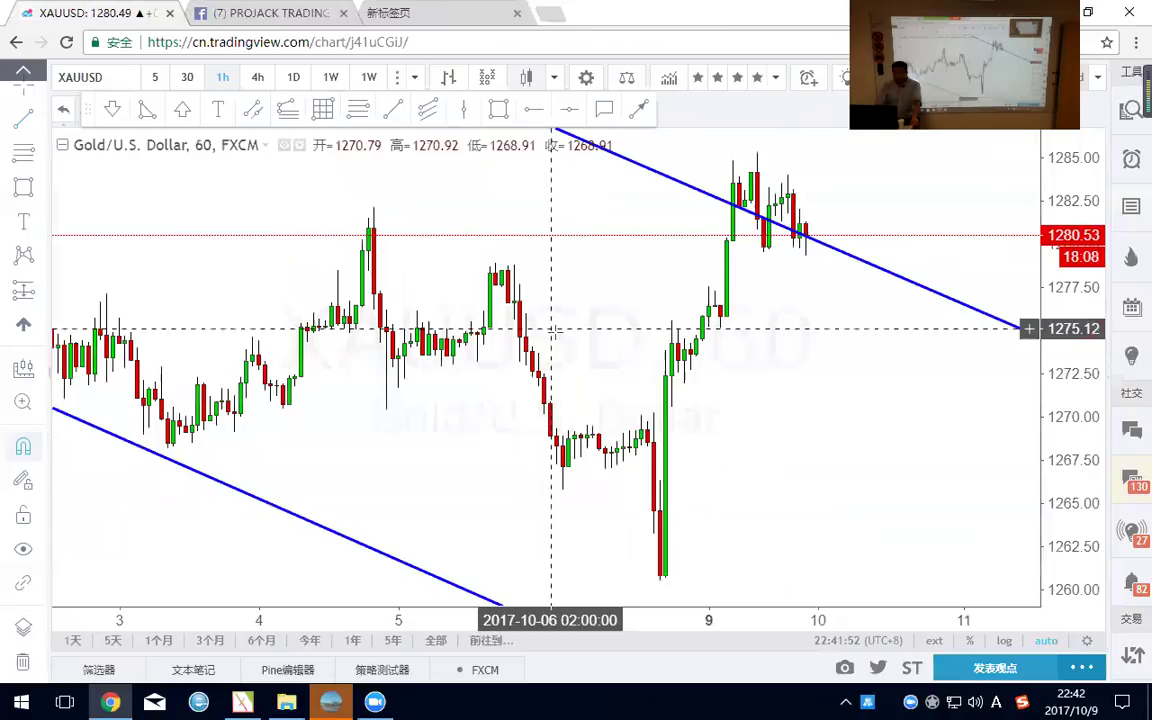
Clear both trend lines and draw a dashed horizontal ray at 1278.90 from the 5 October high on the 1-hour gold chart.
{"action": "left_click", "coordinate": [23, 663]}
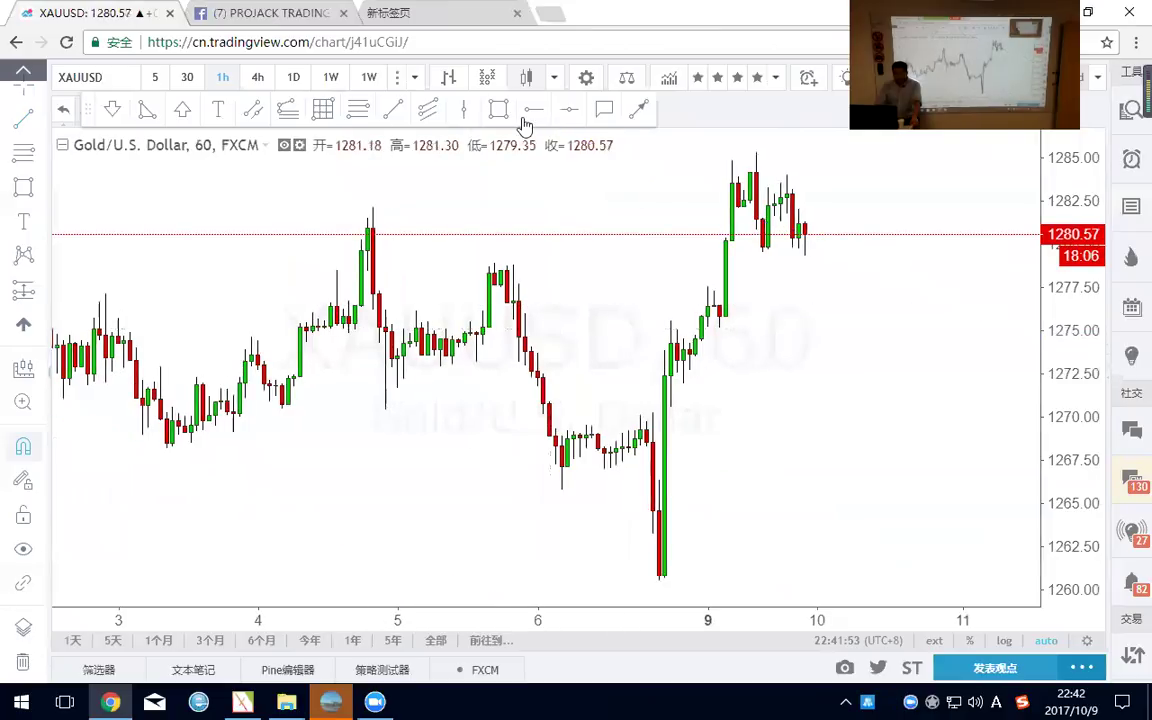
{"action": "left_click", "coordinate": [496, 263]}
{"action": "right_click", "coordinate": [771, 378]}
{"action": "key", "text": "Escape"}
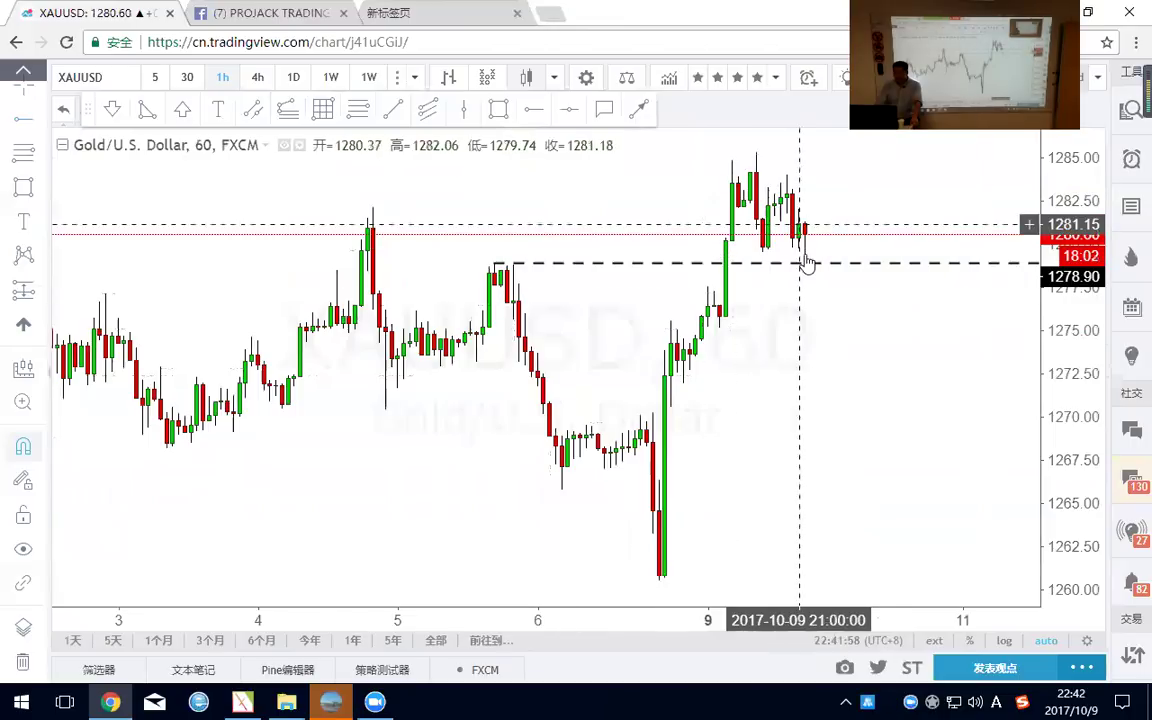
Switch gold to the 4-hour timeframe and draw a Fibonacci retracement from the 8 September high at 1357.47 to the 6 October low at 1260.52.
{"action": "scroll", "coordinate": [823, 458], "scroll_direction": "down", "scroll_amount": 4}
{"action": "scroll", "coordinate": [812, 350], "scroll_direction": "down", "scroll_amount": 3}
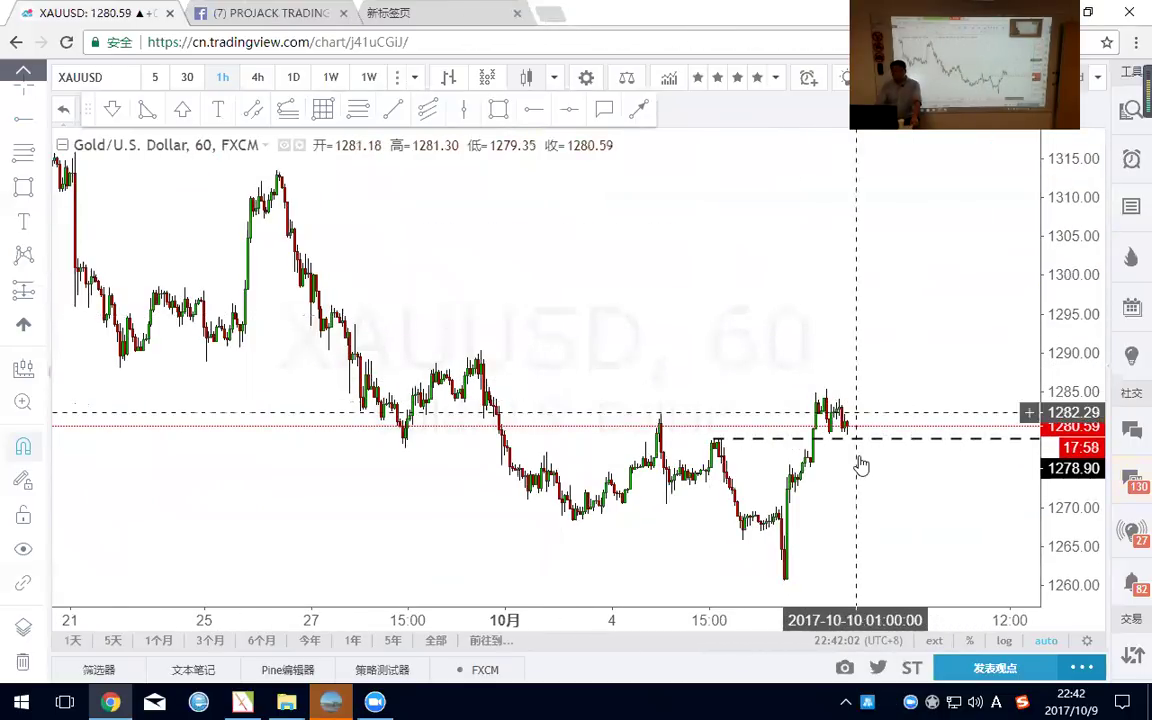
{"action": "scroll", "coordinate": [665, 285], "scroll_direction": "down", "scroll_amount": 3}
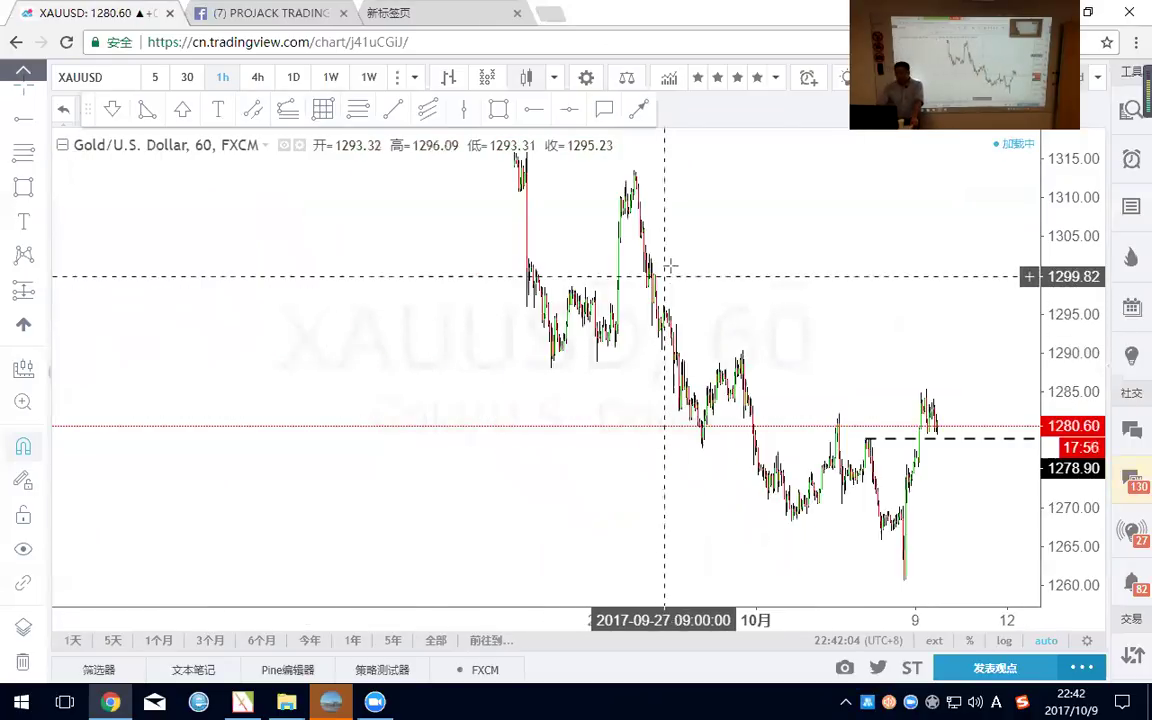
{"action": "left_click", "coordinate": [257, 77]}
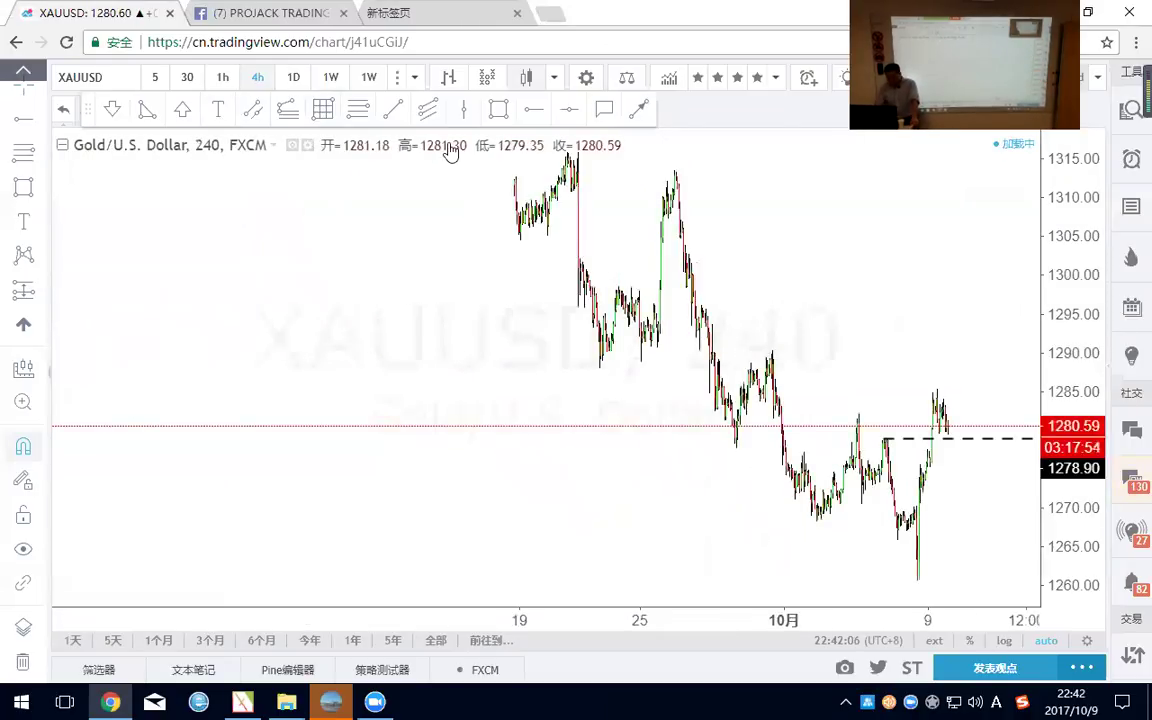
{"action": "scroll", "coordinate": [507, 181], "scroll_direction": "up", "scroll_amount": 3}
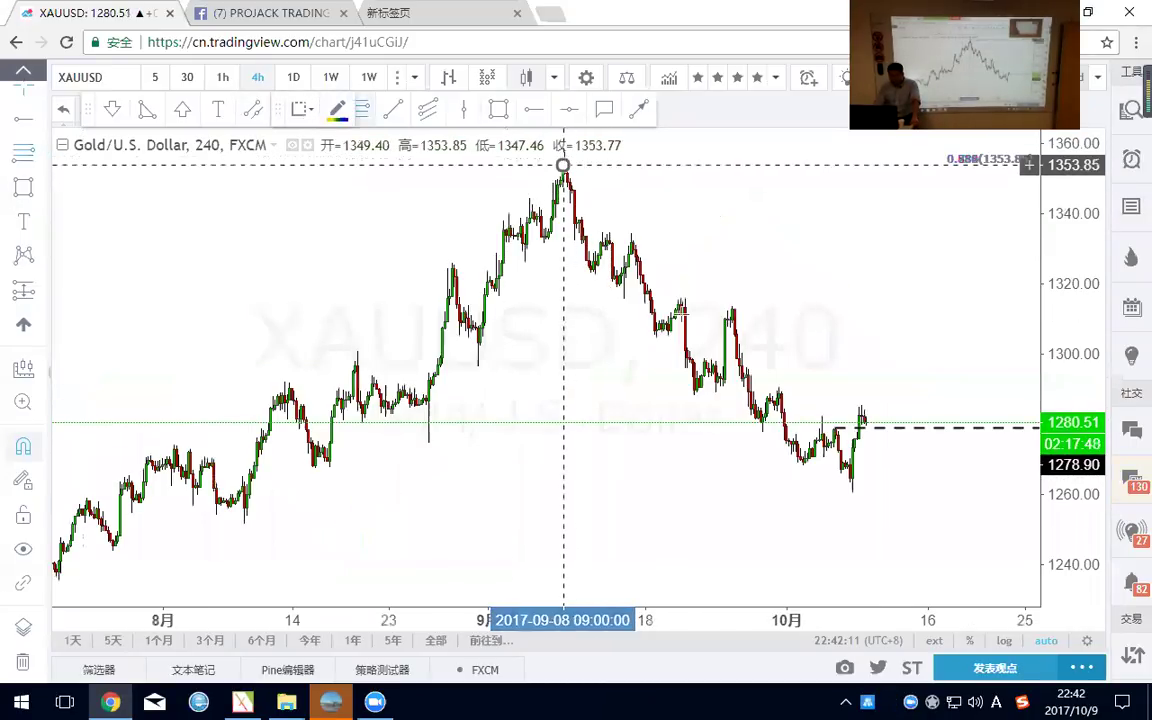
{"action": "left_click", "coordinate": [563, 164]}
{"action": "left_click", "coordinate": [851, 493]}
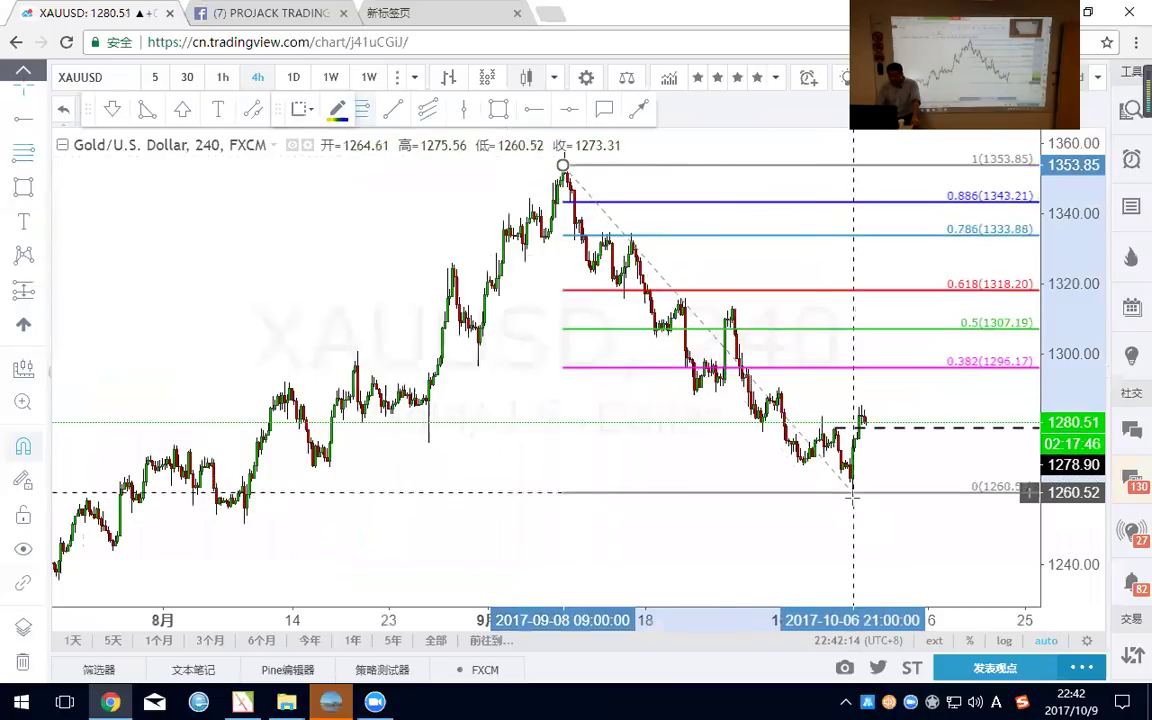
{"action": "left_click_drag", "start_coordinate": [564, 160], "coordinate": [566, 152]}
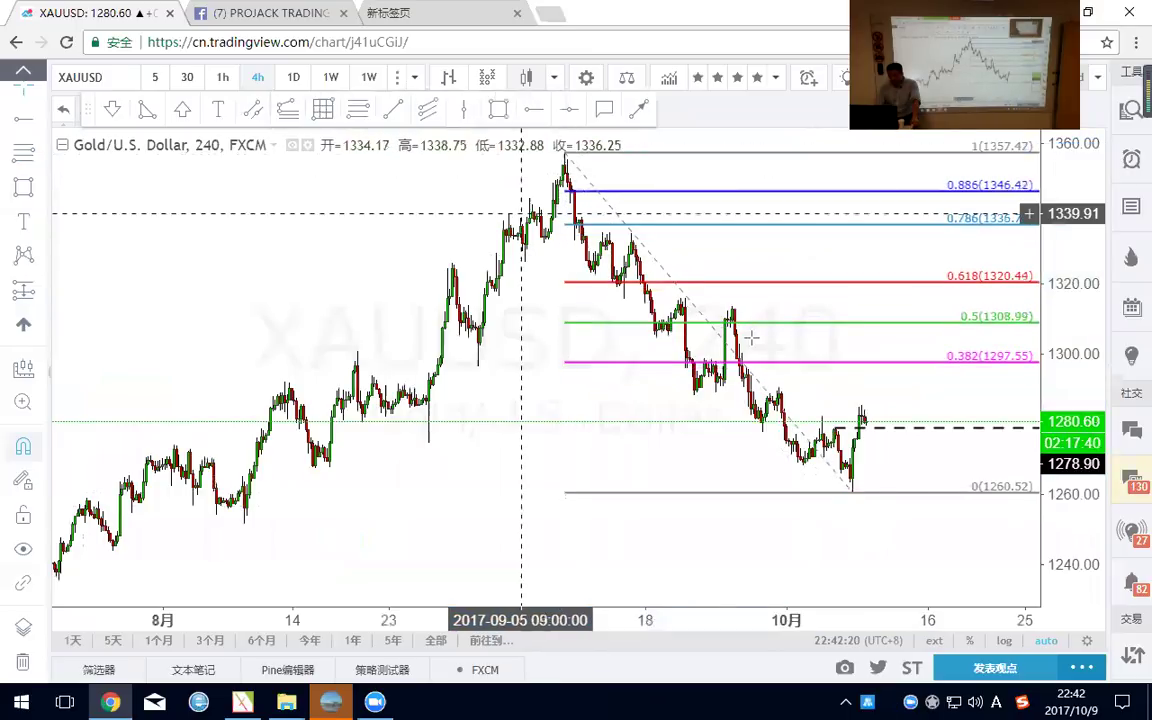
Draw a yellow rectangle from 27 September to about 20 October, between 1292.90 and about 1297.73, just below the 0.382 Fibonacci level.
{"action": "scroll", "coordinate": [977, 527], "scroll_direction": "up", "scroll_amount": 2}
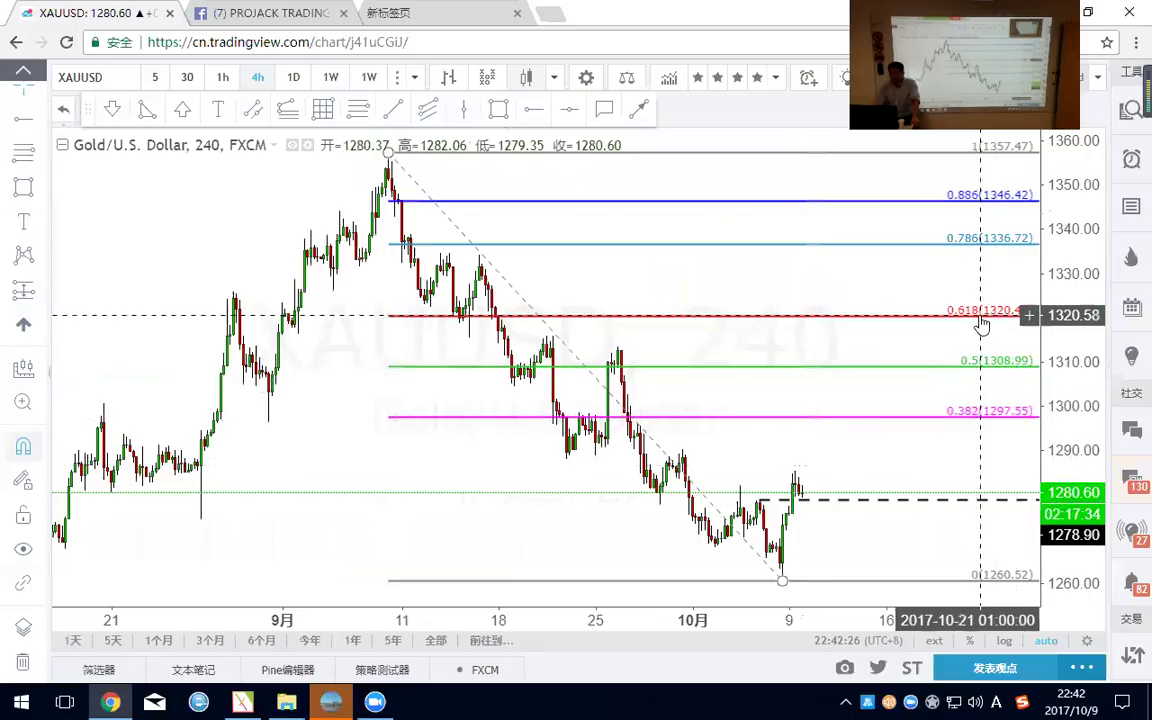
{"action": "scroll", "coordinate": [913, 321], "scroll_direction": "up", "scroll_amount": 1}
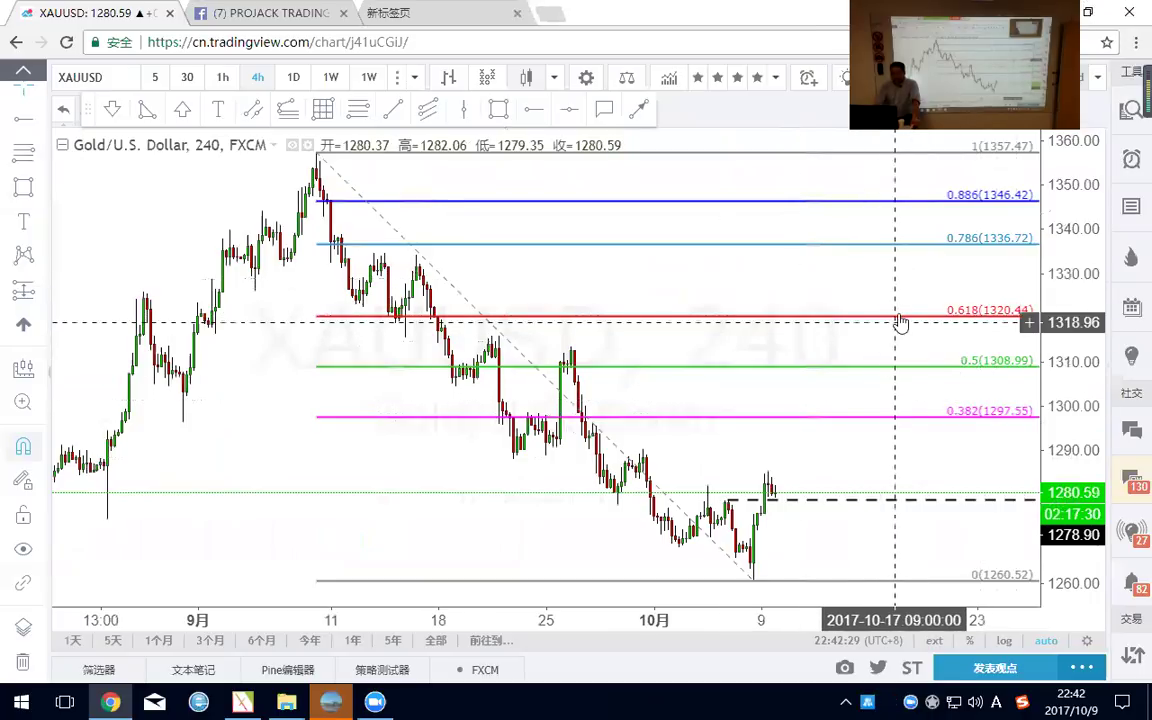
{"action": "scroll", "coordinate": [605, 219], "scroll_direction": "up", "scroll_amount": 2}
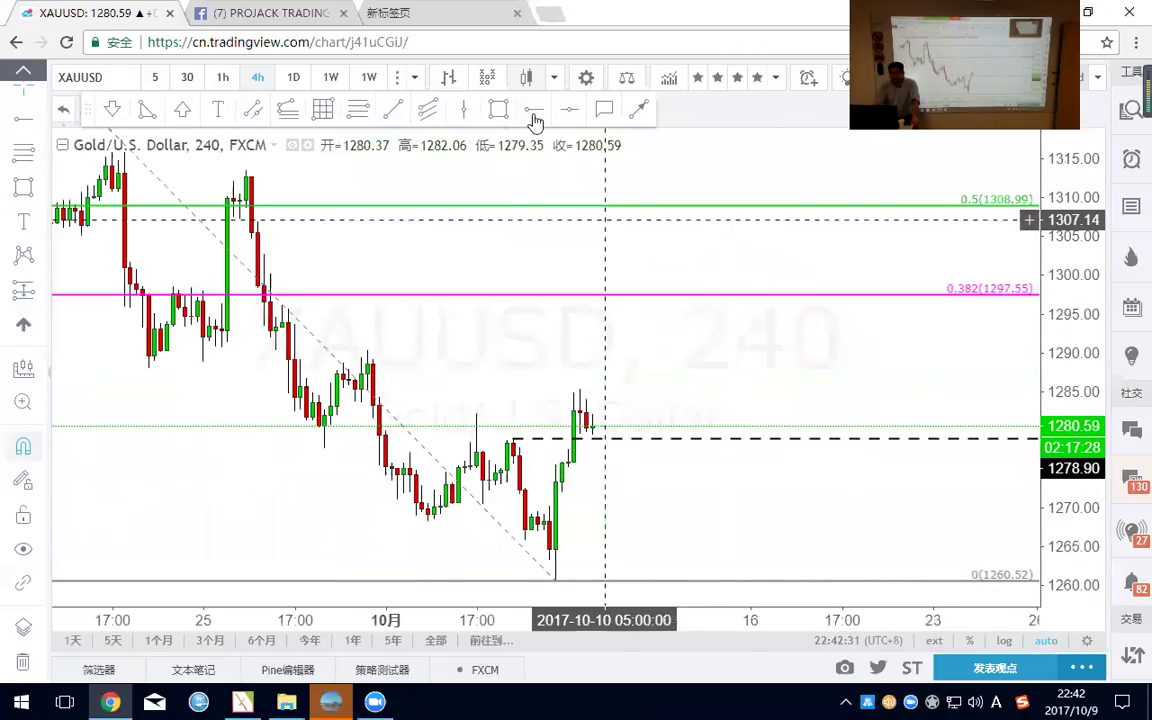
{"action": "left_click", "coordinate": [498, 109]}
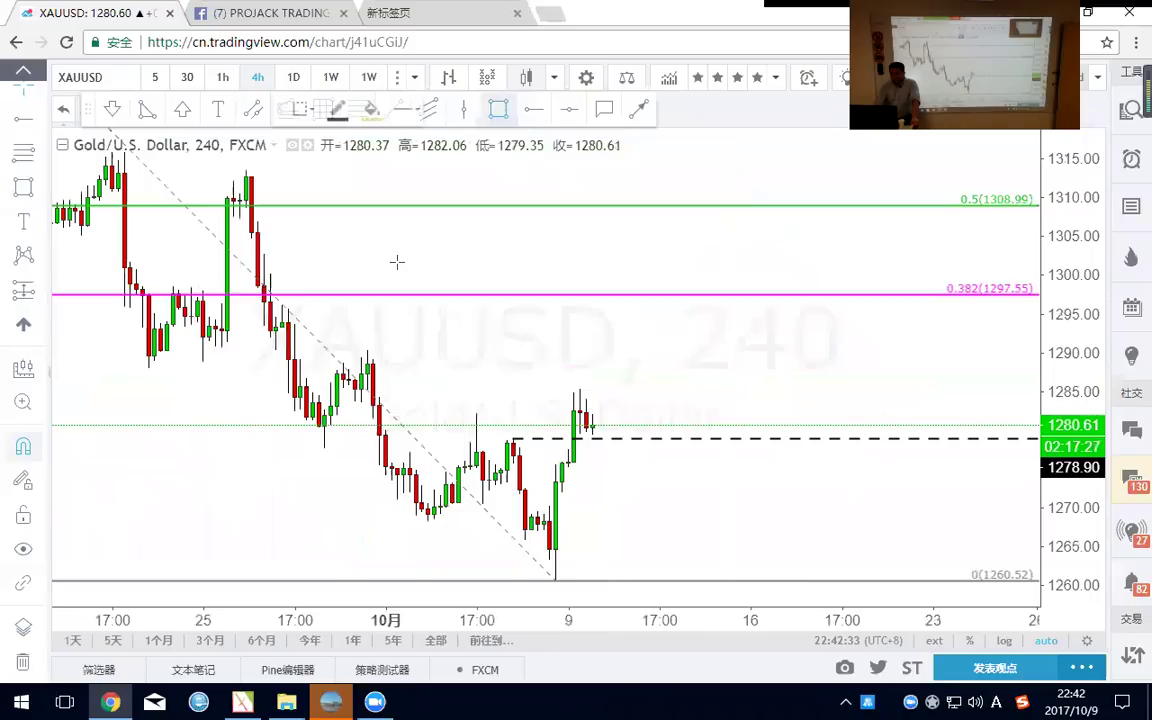
{"action": "left_click", "coordinate": [276, 330]}
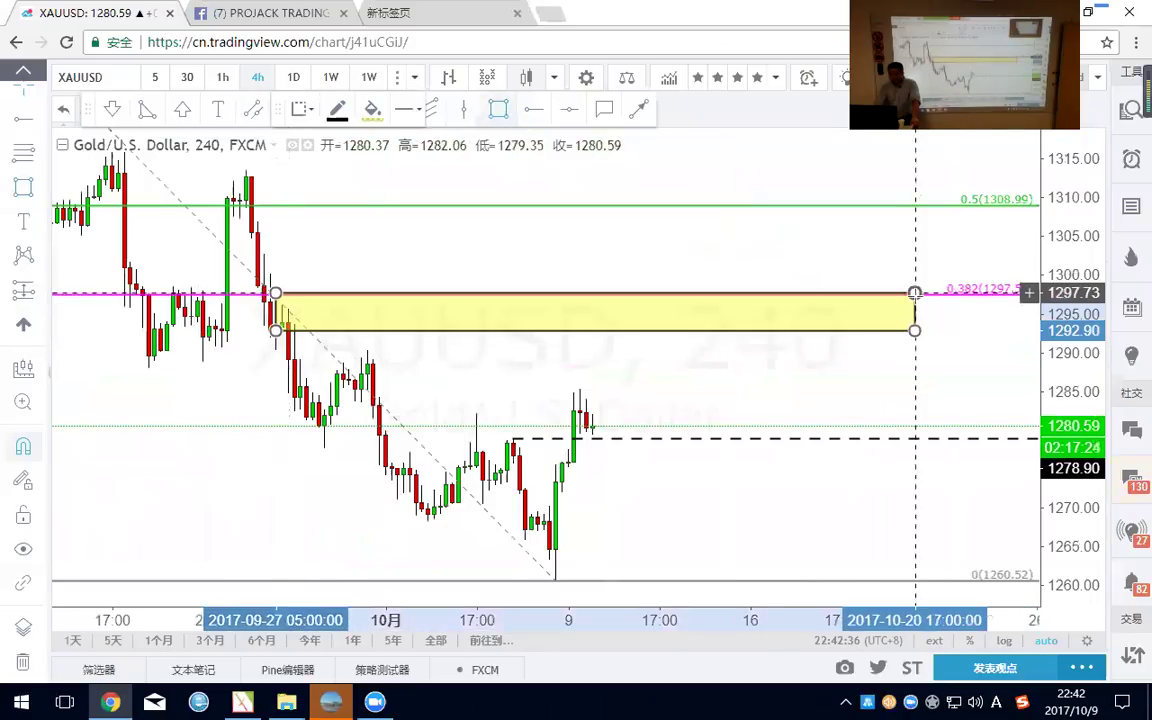
{"action": "left_click", "coordinate": [919, 294]}
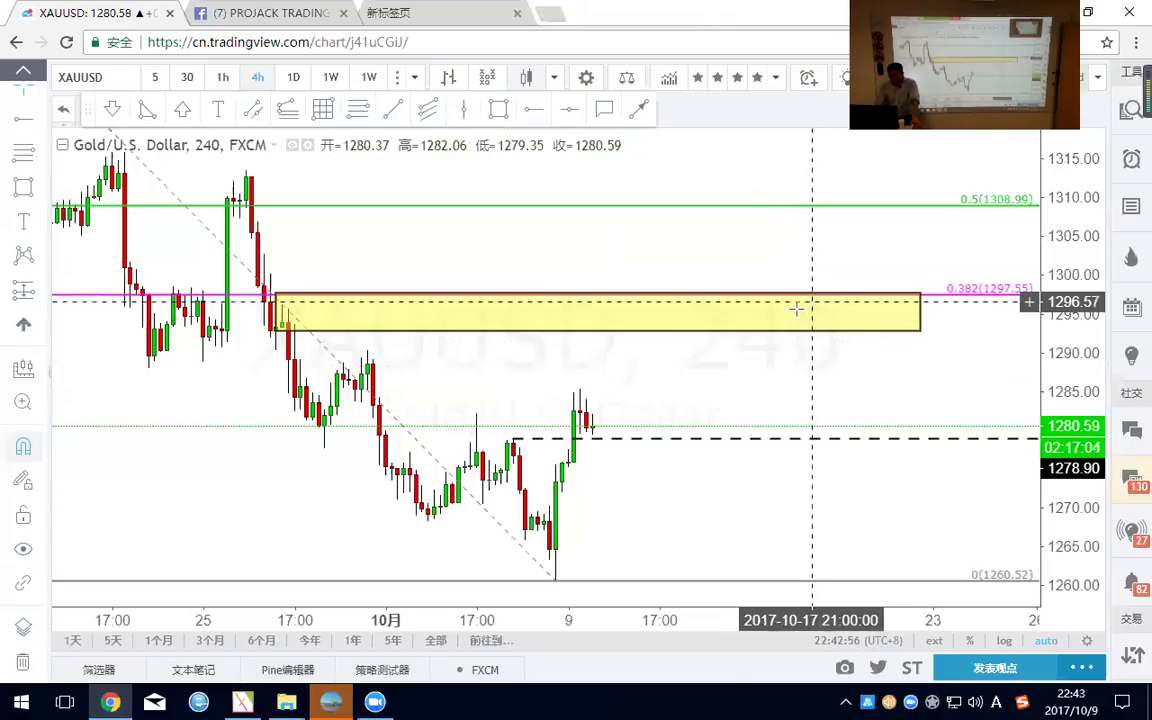
Draw a second yellow rectangle from 7 to about 12 October, between 1275.91 and about 1273, beneath the dashed line.
{"action": "left_click_drag", "start_coordinate": [684, 373], "coordinate": [818, 337]}
{"action": "scroll", "coordinate": [812, 313], "scroll_direction": "up", "scroll_amount": 2}
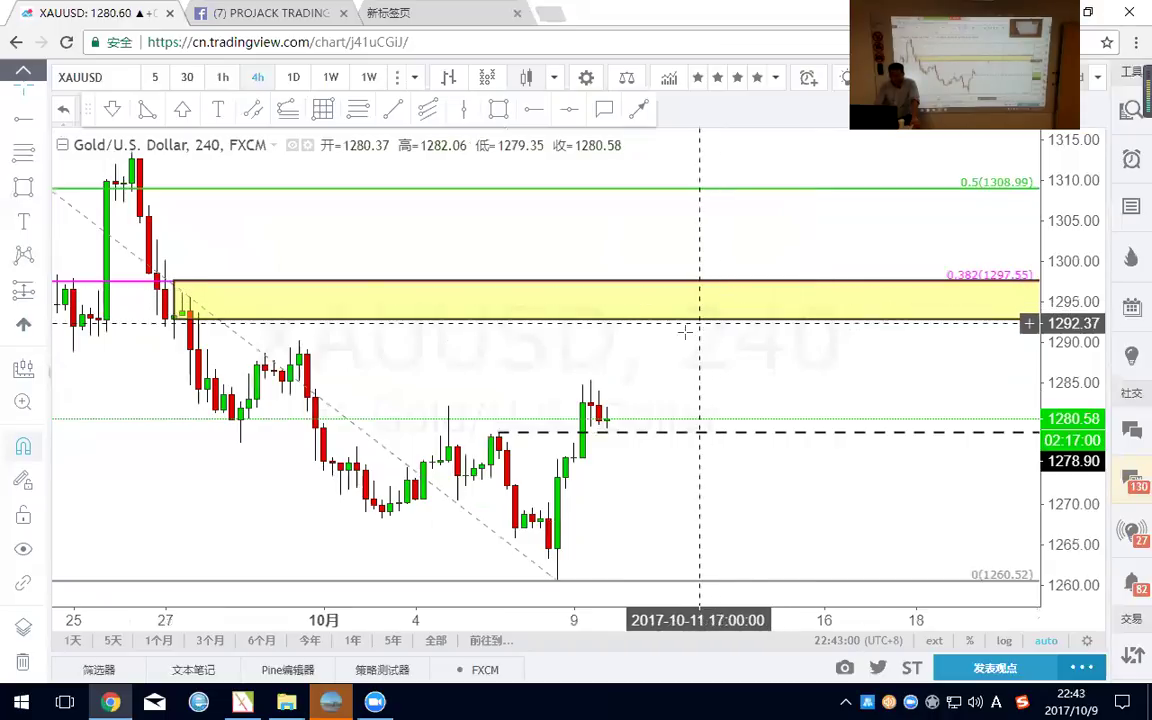
{"action": "scroll", "coordinate": [628, 361], "scroll_direction": "up", "scroll_amount": 2}
{"action": "scroll", "coordinate": [634, 355], "scroll_direction": "down", "scroll_amount": 2}
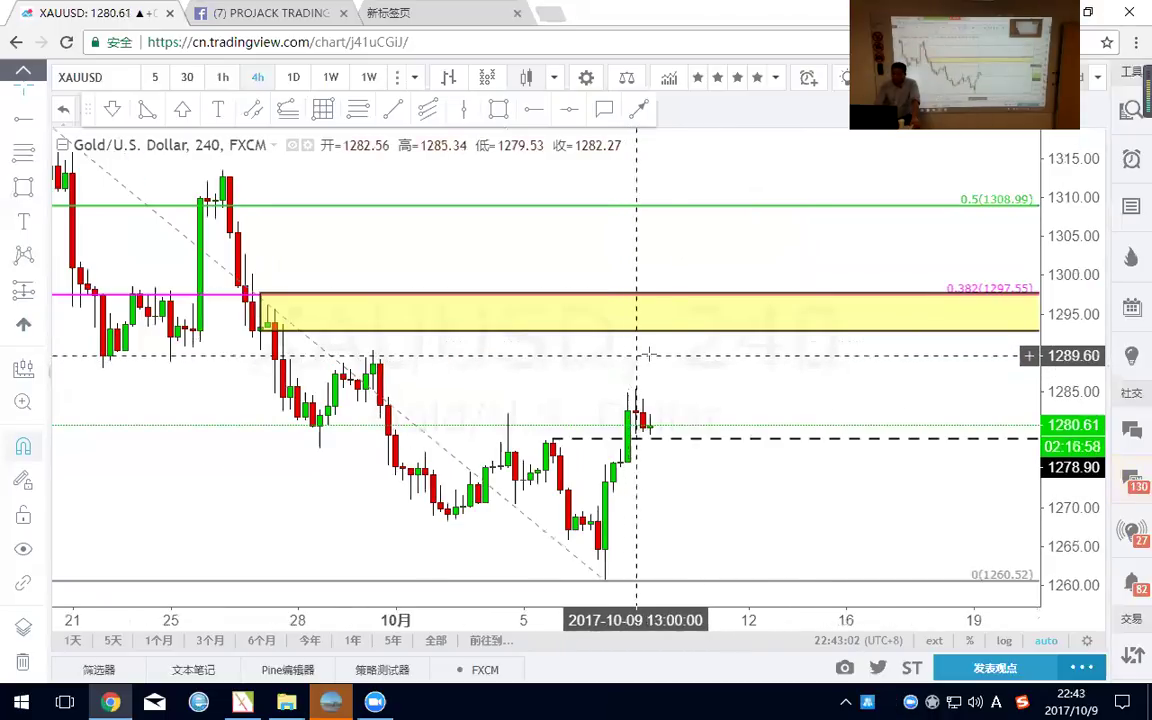
{"action": "scroll", "coordinate": [674, 450], "scroll_direction": "down", "scroll_amount": 3}
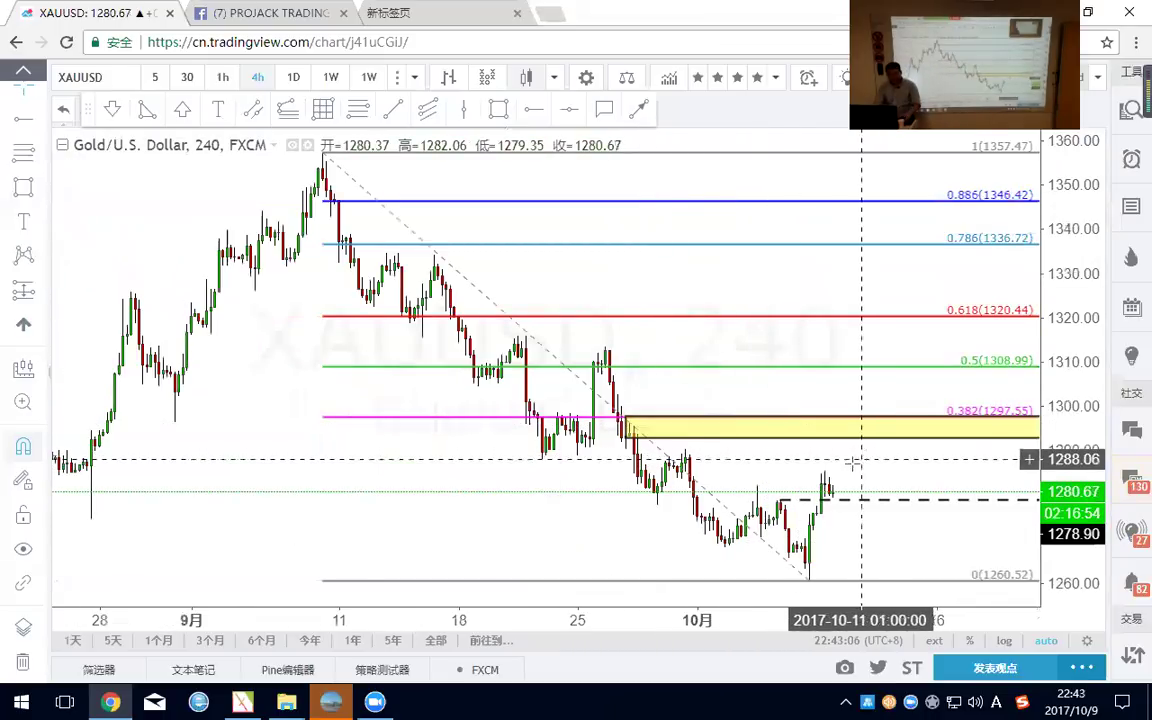
{"action": "scroll", "coordinate": [817, 467], "scroll_direction": "up", "scroll_amount": 3}
{"action": "scroll", "coordinate": [810, 460], "scroll_direction": "up", "scroll_amount": 2}
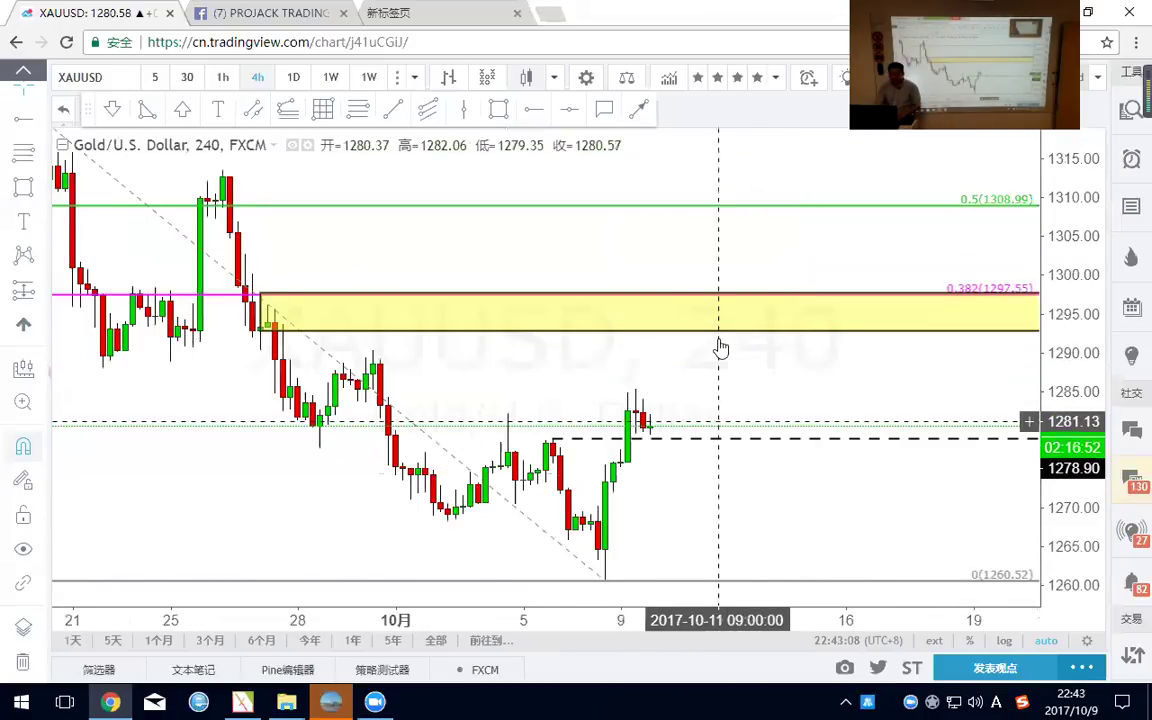
{"action": "scroll", "coordinate": [700, 330], "scroll_direction": "up", "scroll_amount": 3}
{"action": "left_click", "coordinate": [499, 110]}
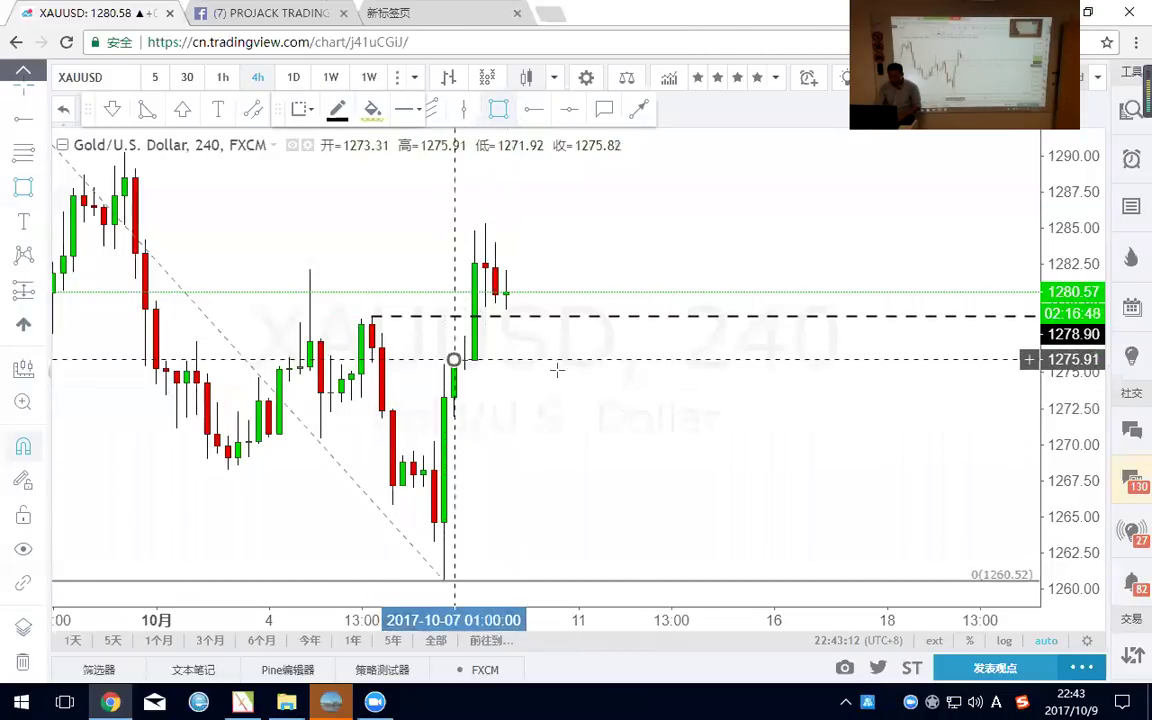
{"action": "left_click_drag", "start_coordinate": [452, 360], "coordinate": [650, 396]}
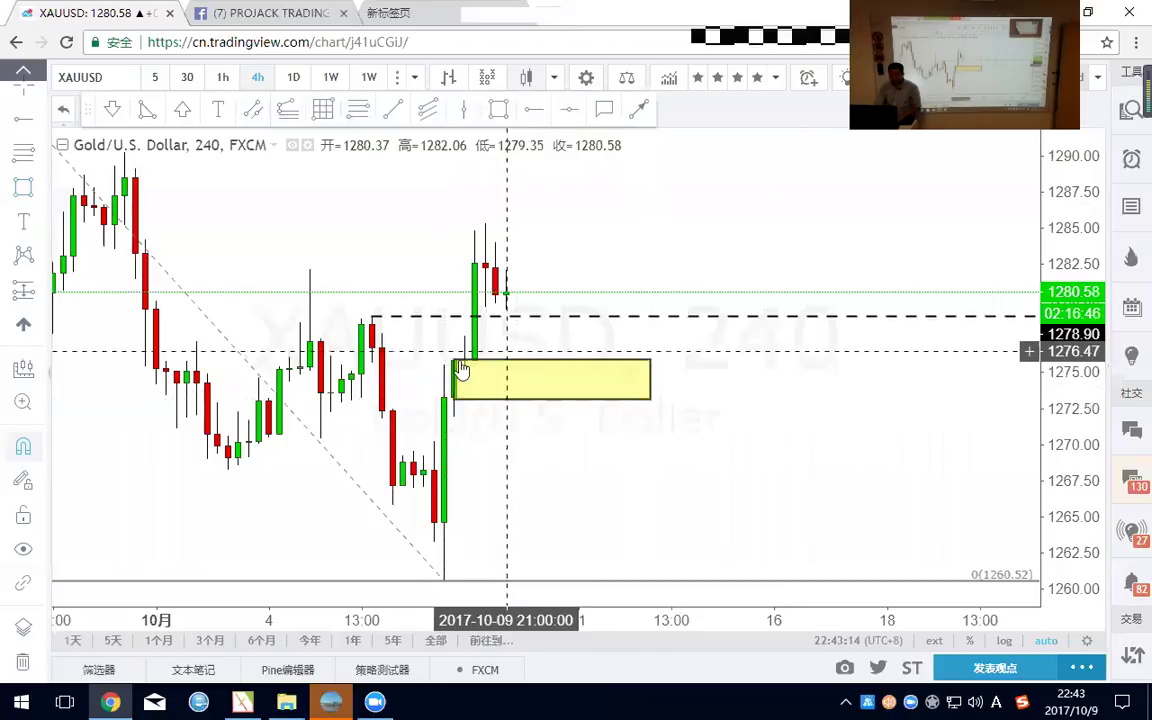
Draw a blue arrow from the 1285.34 high down to 1275.47 in the lower zone and another from there up to about 1289.
{"action": "key", "text": "alt+t"}
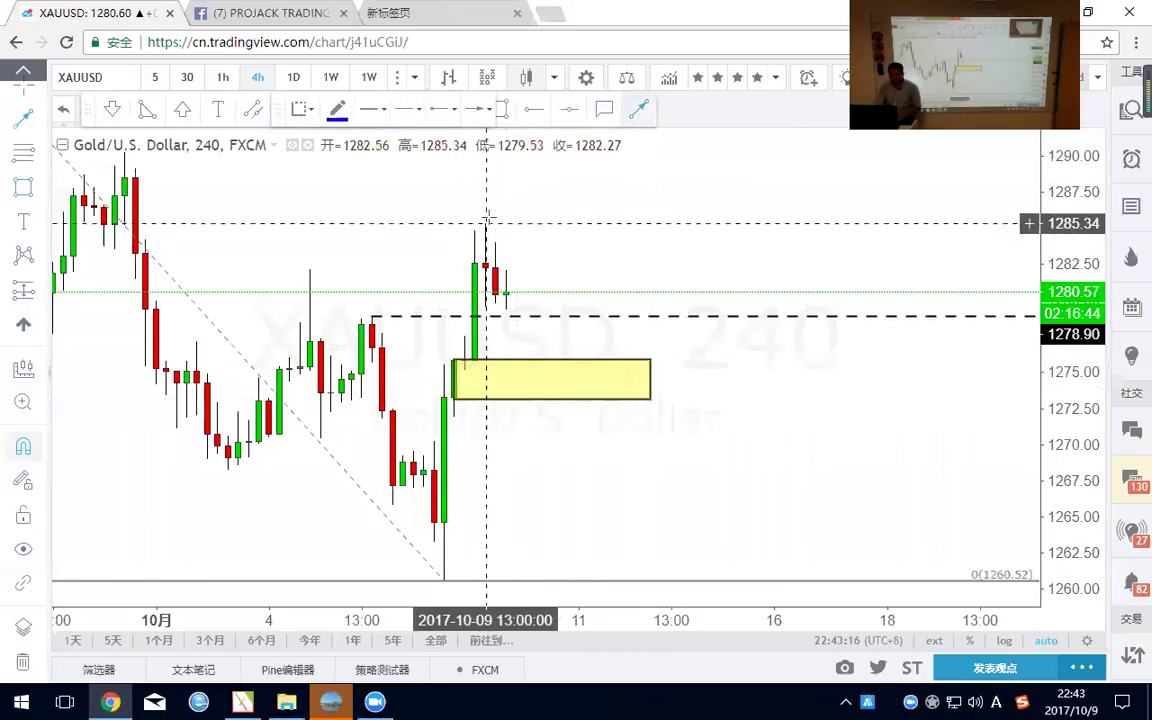
{"action": "left_click", "coordinate": [485, 224]}
{"action": "left_click", "coordinate": [546, 365]}
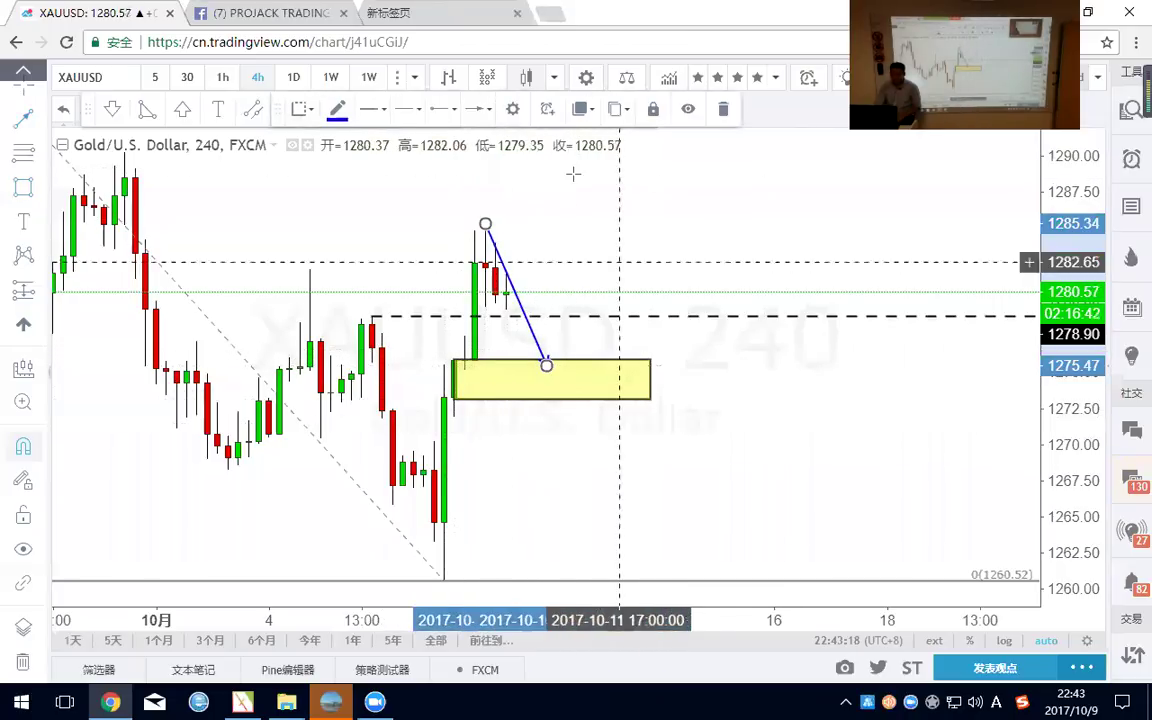
{"action": "left_click", "coordinate": [30, 121]}
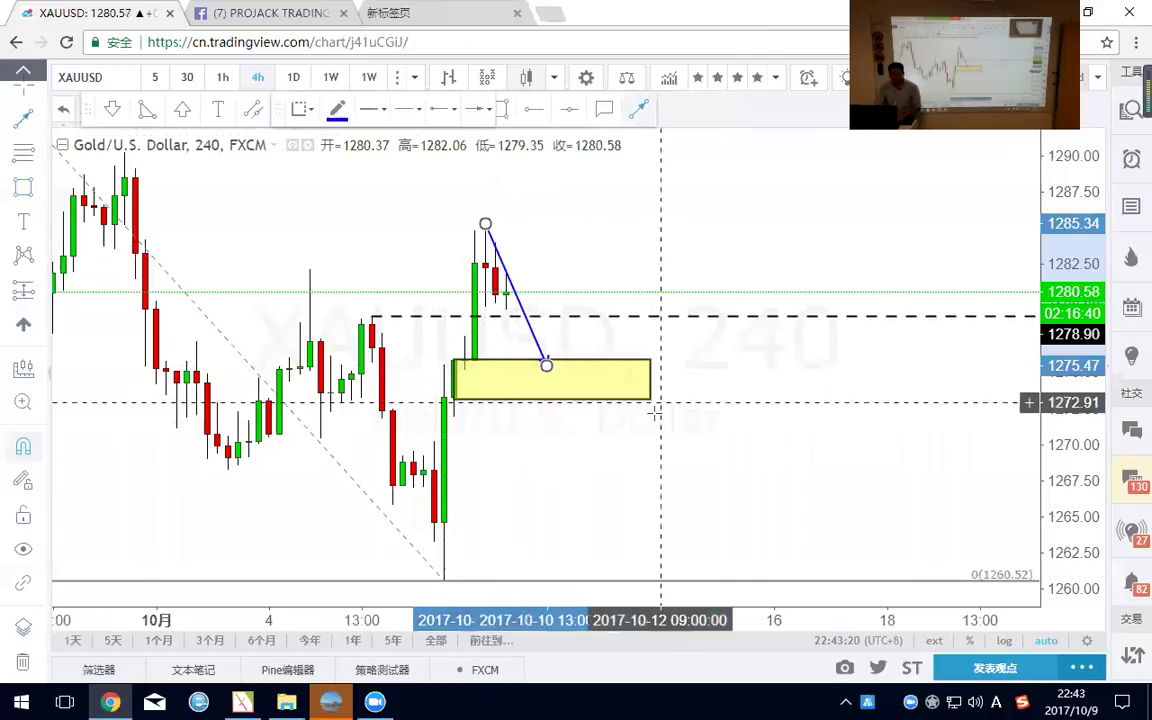
{"action": "left_click", "coordinate": [546, 365]}
{"action": "left_click", "coordinate": [659, 170]}
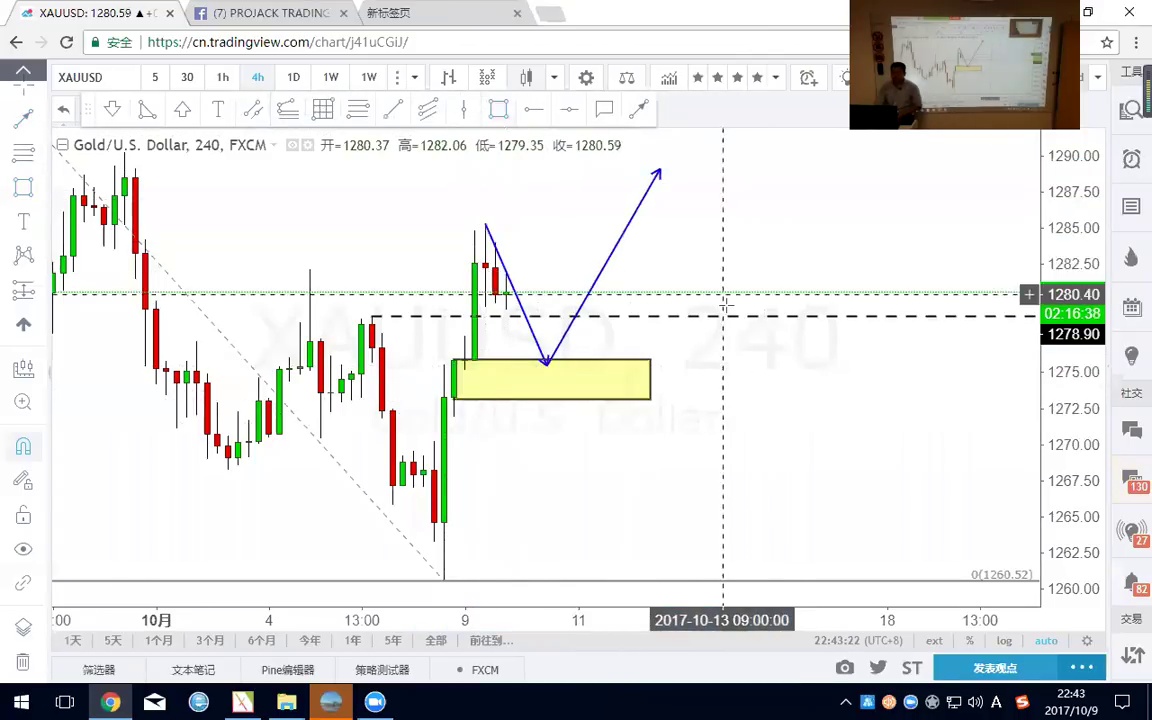
Open the EURUSD chart on the 1-hour timeframe.
{"action": "scroll", "coordinate": [740, 487], "scroll_direction": "down", "scroll_amount": 5}
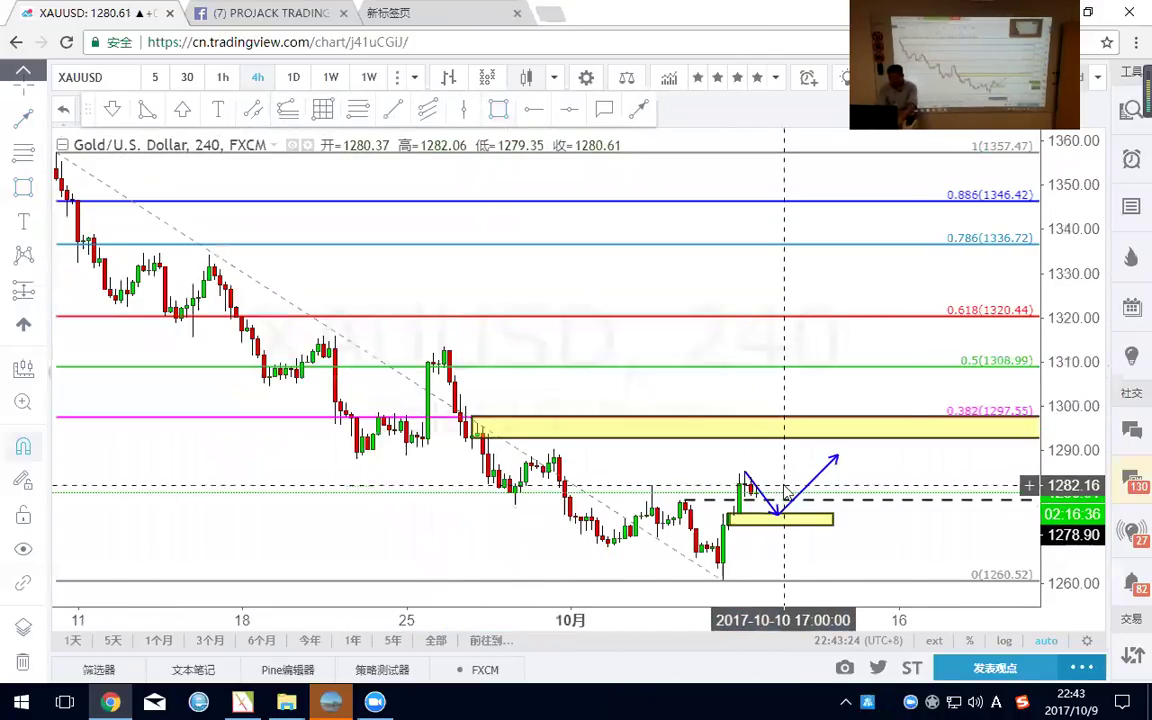
{"action": "type", "text": "EURUD"}
{"action": "key", "text": "Return"}
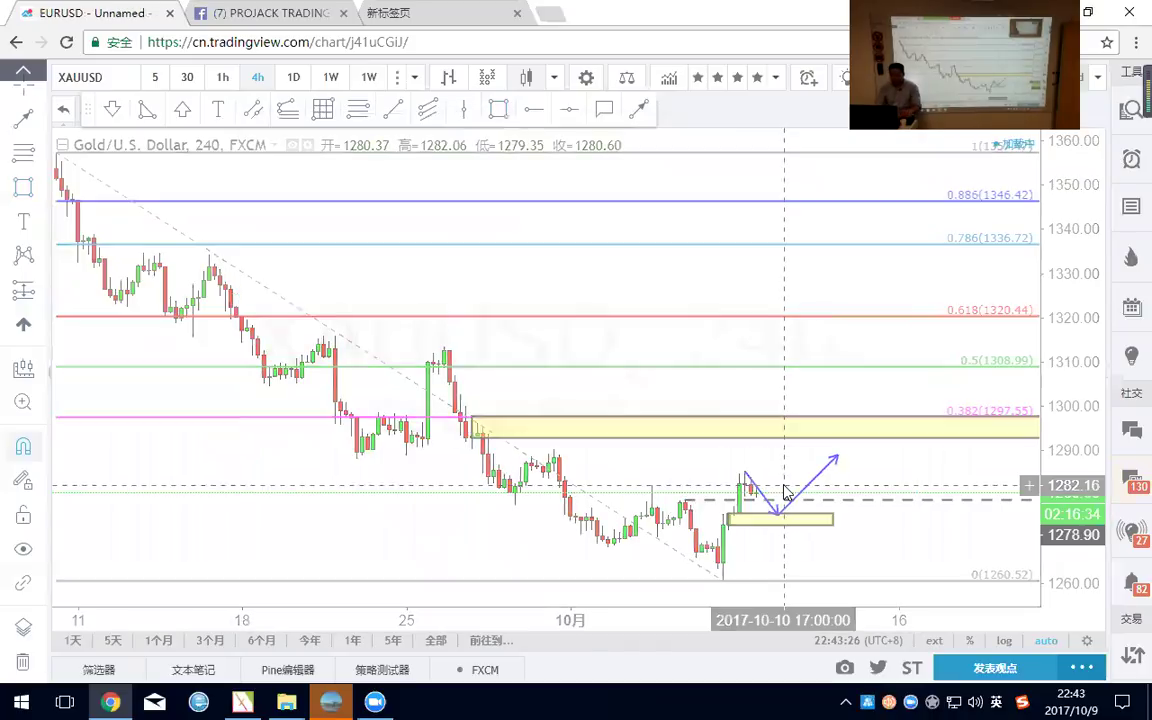
{"action": "left_click", "coordinate": [223, 78]}
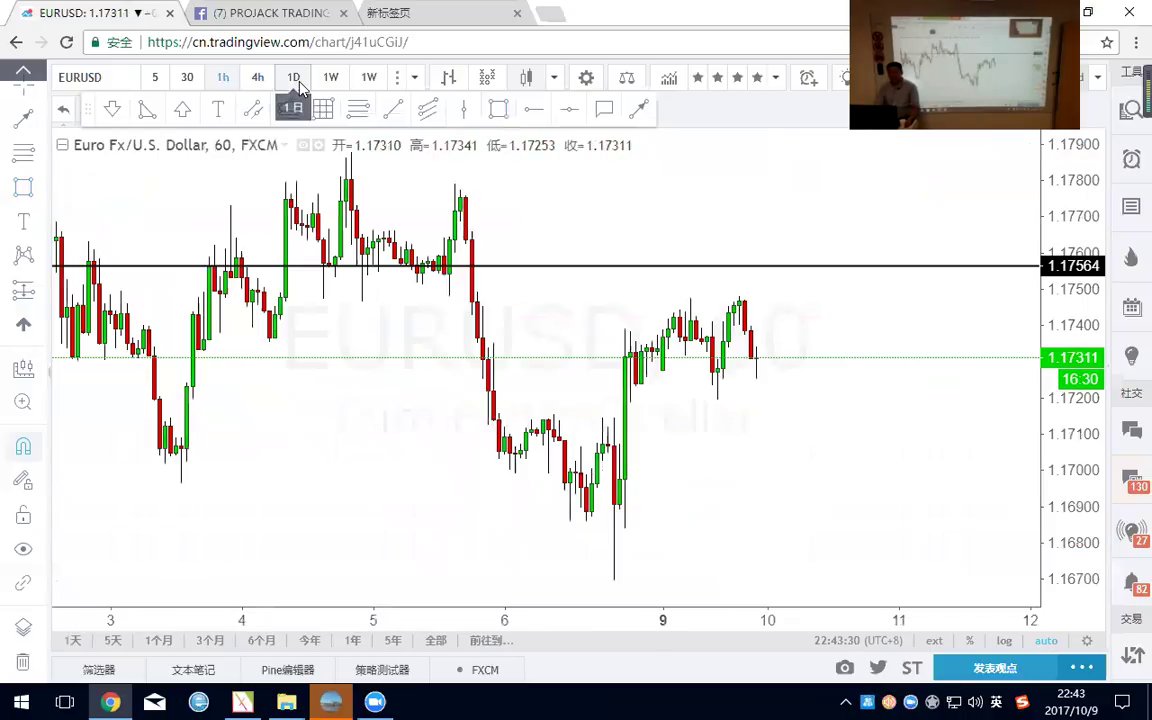
On the daily EURUSD chart, replace the horizontal line at 1.17564 with one at the mid-August low of 1.16621.
{"action": "scroll", "coordinate": [731, 310], "scroll_direction": "up", "scroll_amount": 3}
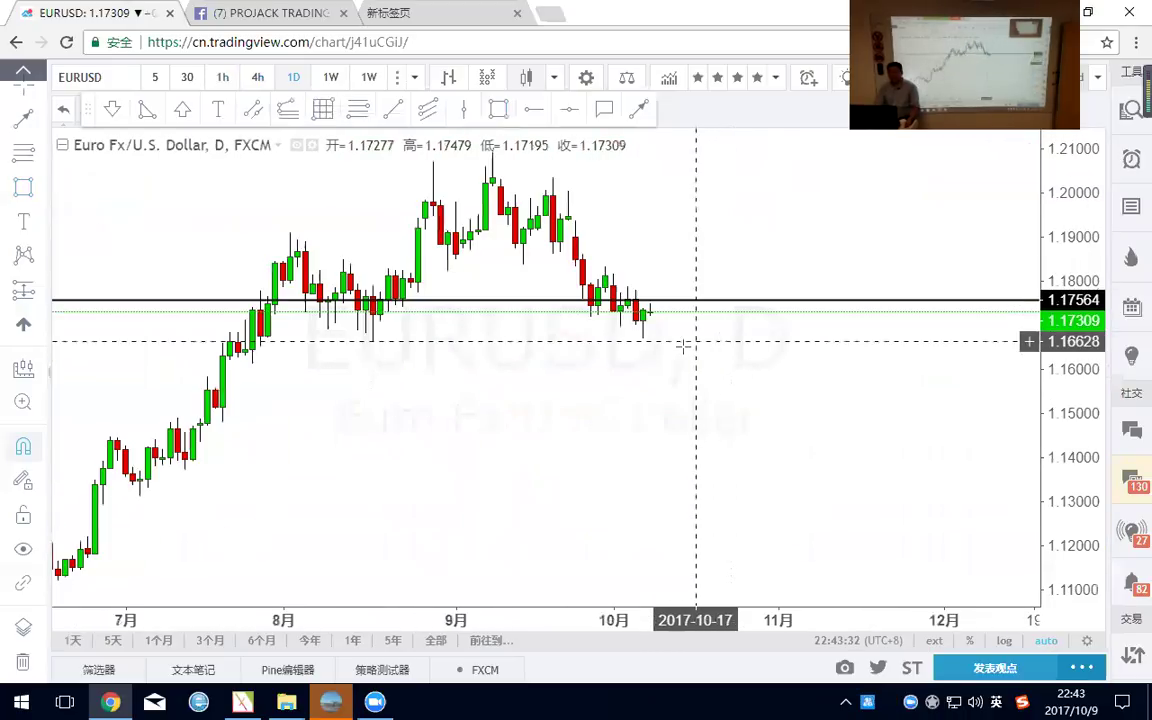
{"action": "left_click", "coordinate": [23, 549]}
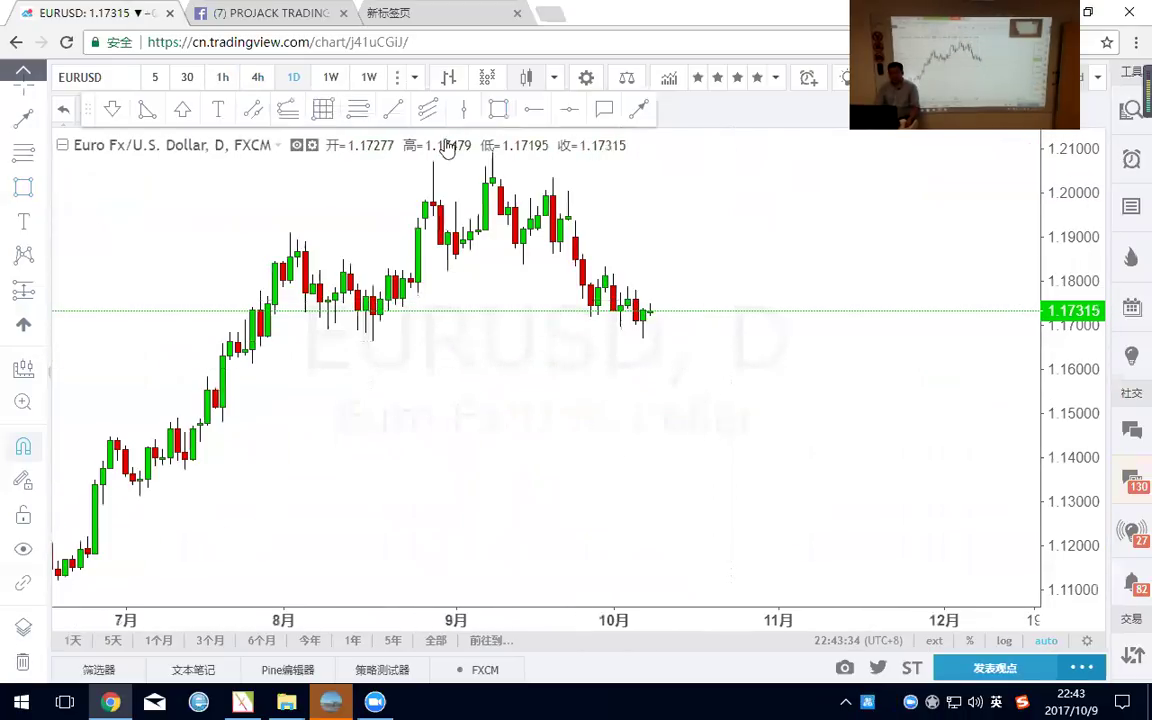
{"action": "left_click", "coordinate": [373, 342]}
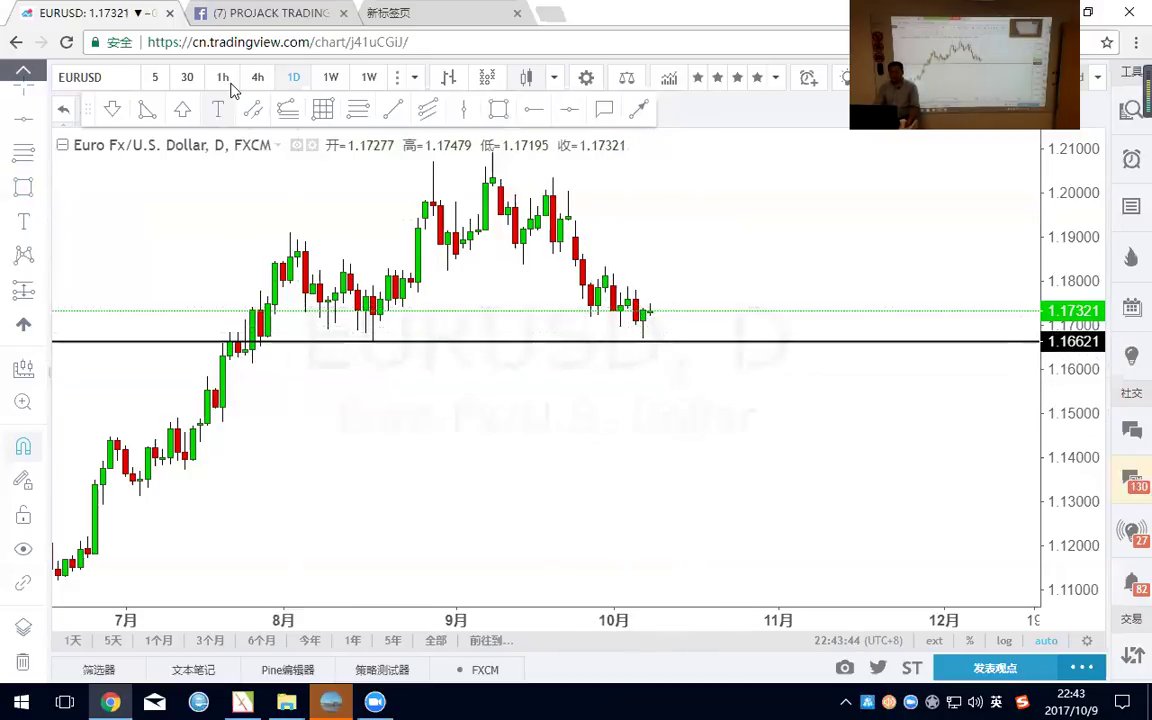
On the 1-hour EURUSD chart, draw a yellow rectangle around the late 6 October candles, from about 1.1714 down to about 1.1668.
{"action": "scroll", "coordinate": [650, 440], "scroll_direction": "up", "scroll_amount": 2}
{"action": "left_click_drag", "start_coordinate": [650, 440], "coordinate": [908, 439]}
{"action": "scroll", "coordinate": [880, 442], "scroll_direction": "up", "scroll_amount": 2}
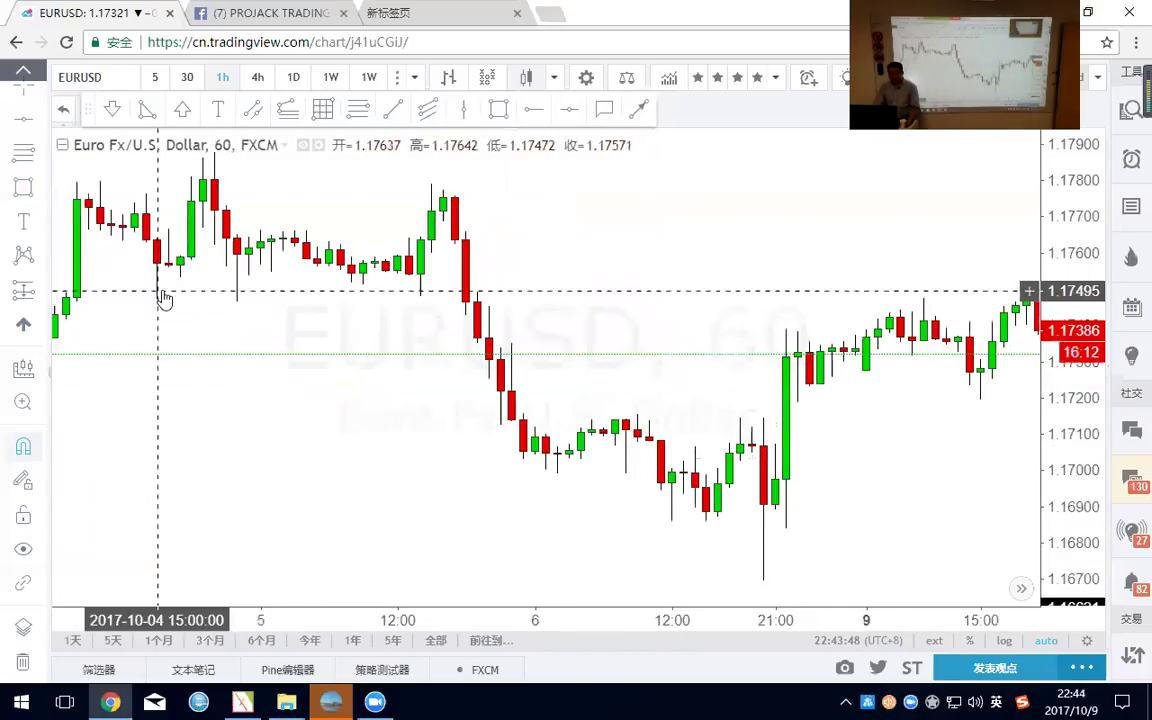
{"action": "left_click", "coordinate": [23, 190]}
{"action": "scroll", "coordinate": [700, 452], "scroll_direction": "up", "scroll_amount": 2}
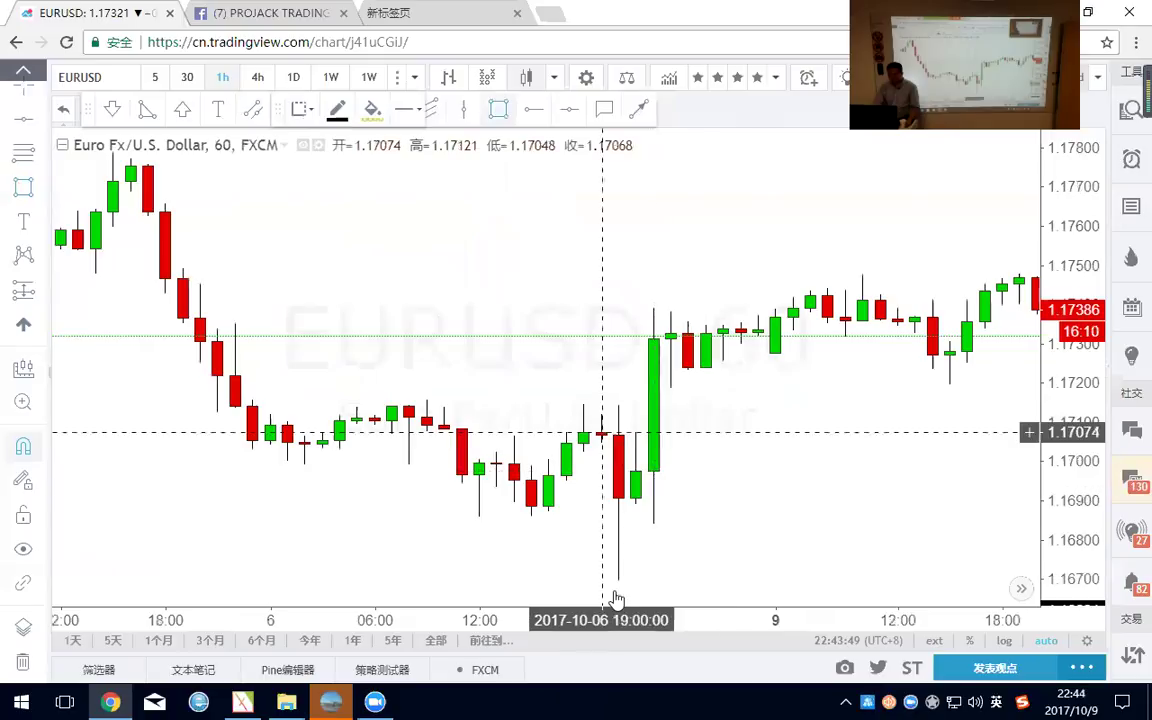
{"action": "scroll", "coordinate": [638, 430], "scroll_direction": "up", "scroll_amount": 2}
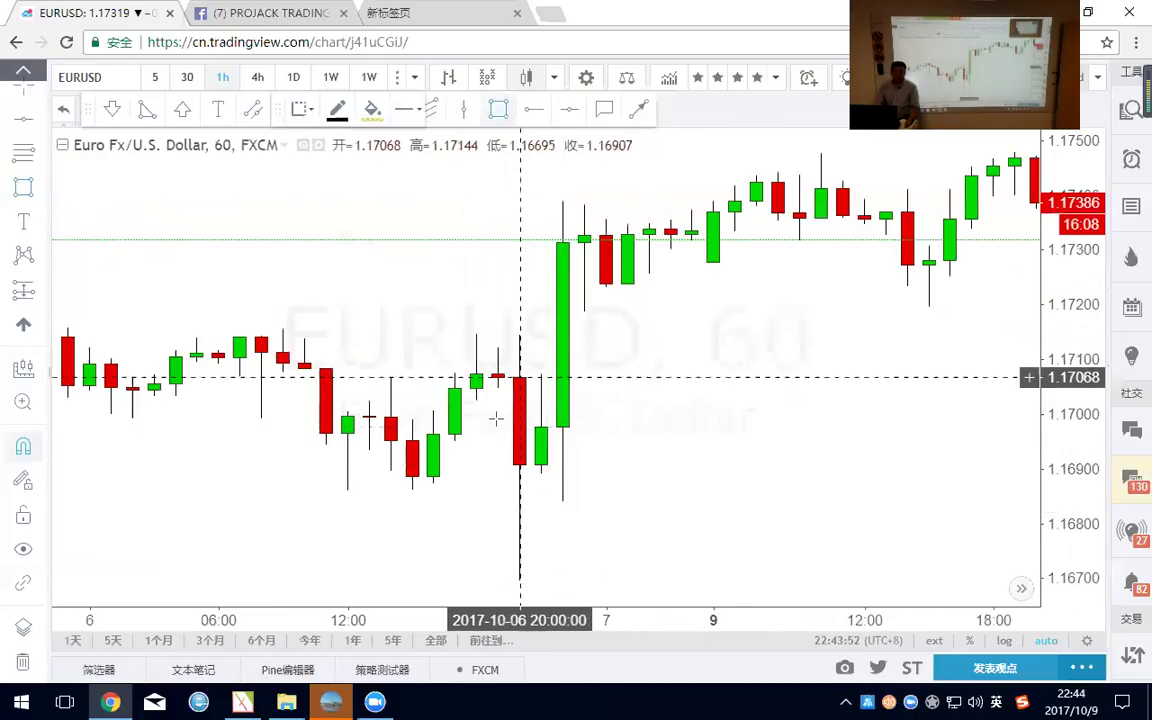
{"action": "scroll", "coordinate": [560, 488], "scroll_direction": "up", "scroll_amount": 2}
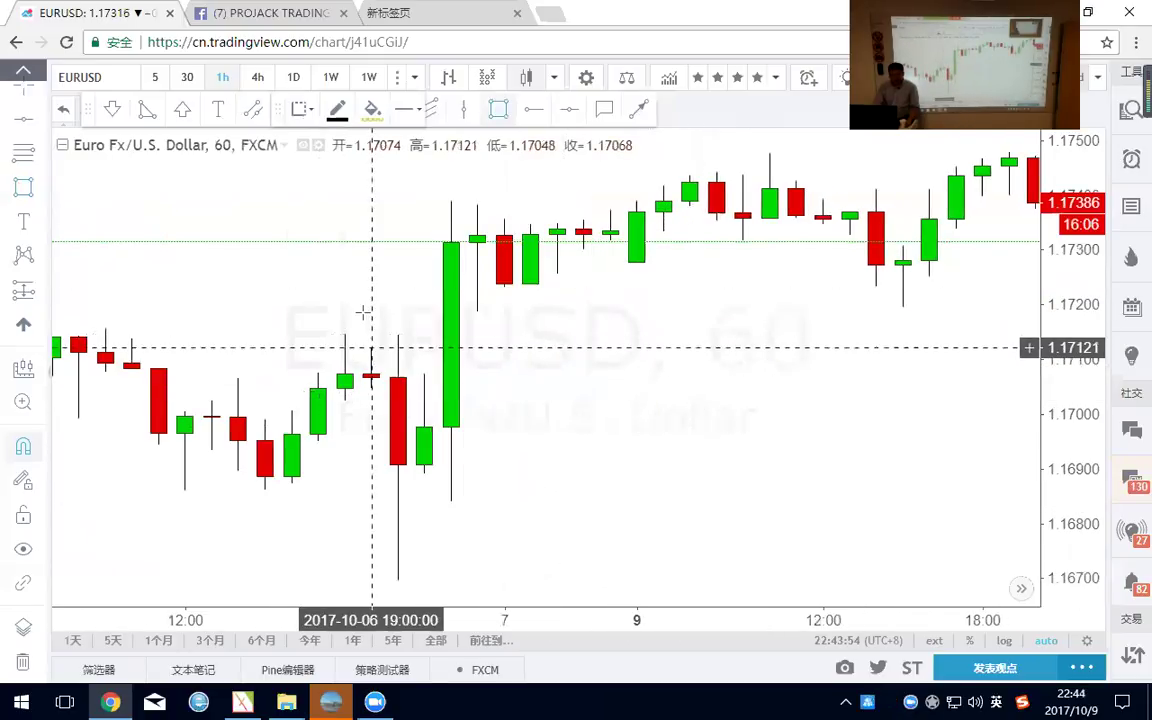
{"action": "mouse_move", "coordinate": [345, 334]}
{"action": "left_mouse_down"}
{"action": "mouse_move", "coordinate": [481, 571]}
{"action": "mouse_move", "coordinate": [481, 597]}
{"action": "mouse_move", "coordinate": [504, 587]}
{"action": "left_mouse_up"}
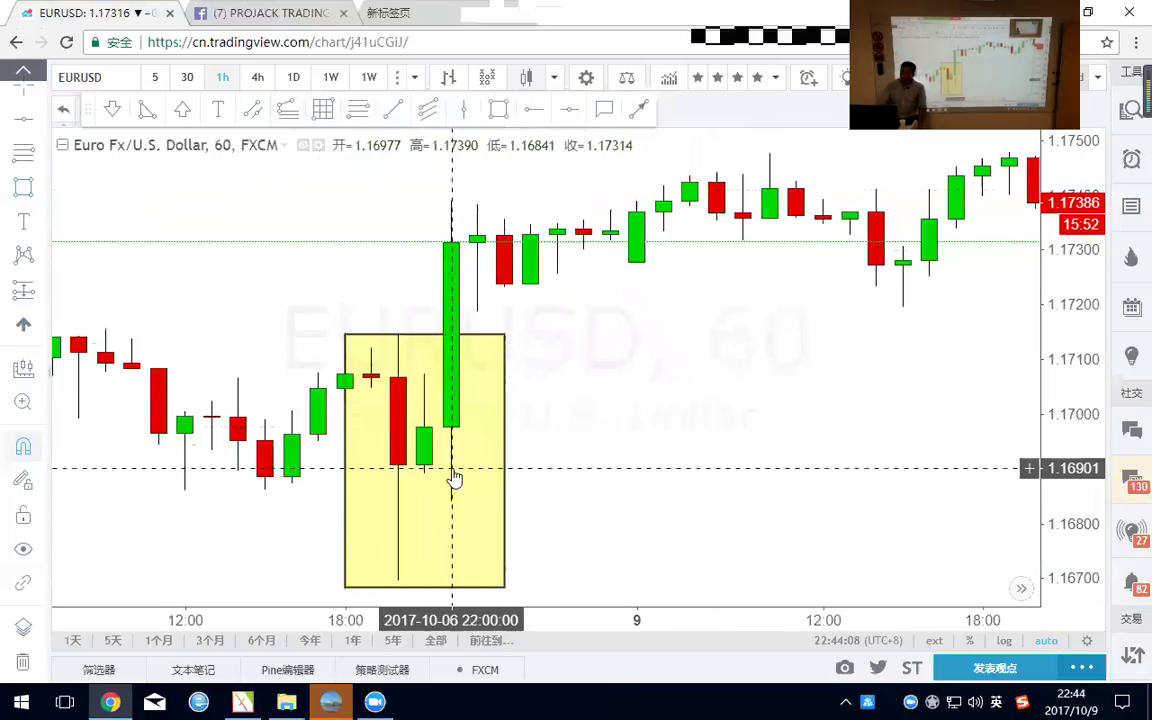
{"action": "scroll", "coordinate": [455, 492], "scroll_direction": "down", "scroll_amount": 2}
{"action": "scroll", "coordinate": [522, 488], "scroll_direction": "up", "scroll_amount": 1}
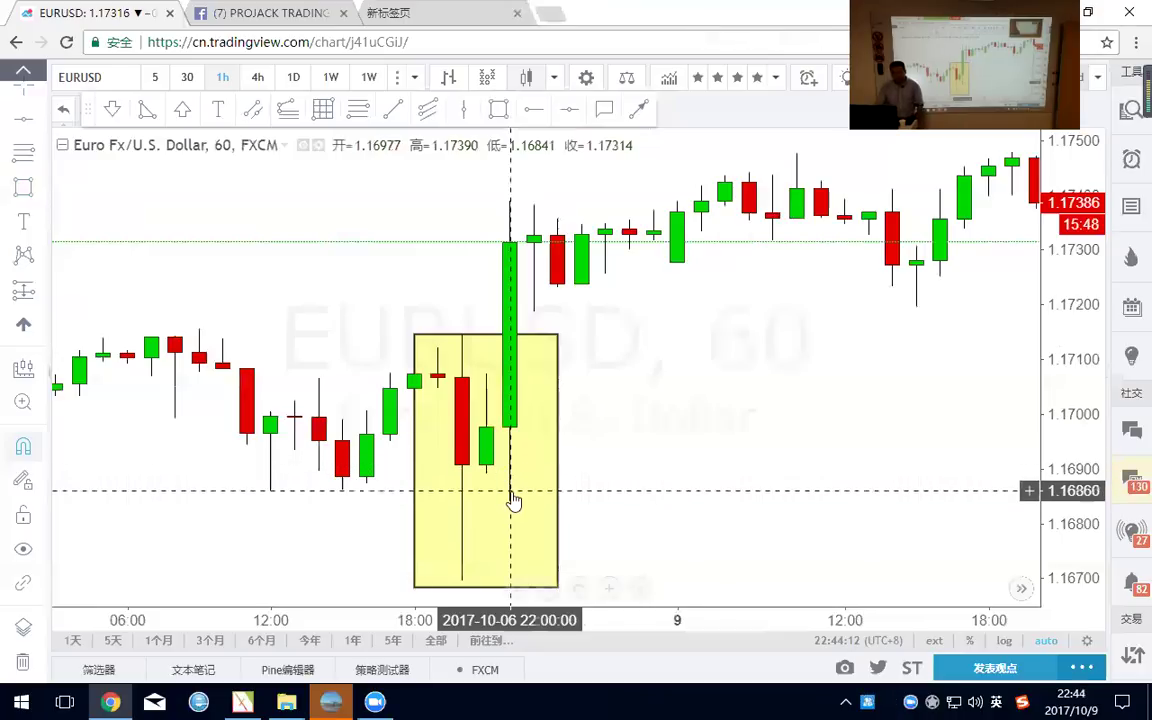
{"action": "scroll", "coordinate": [738, 553], "scroll_direction": "down", "scroll_amount": 3}
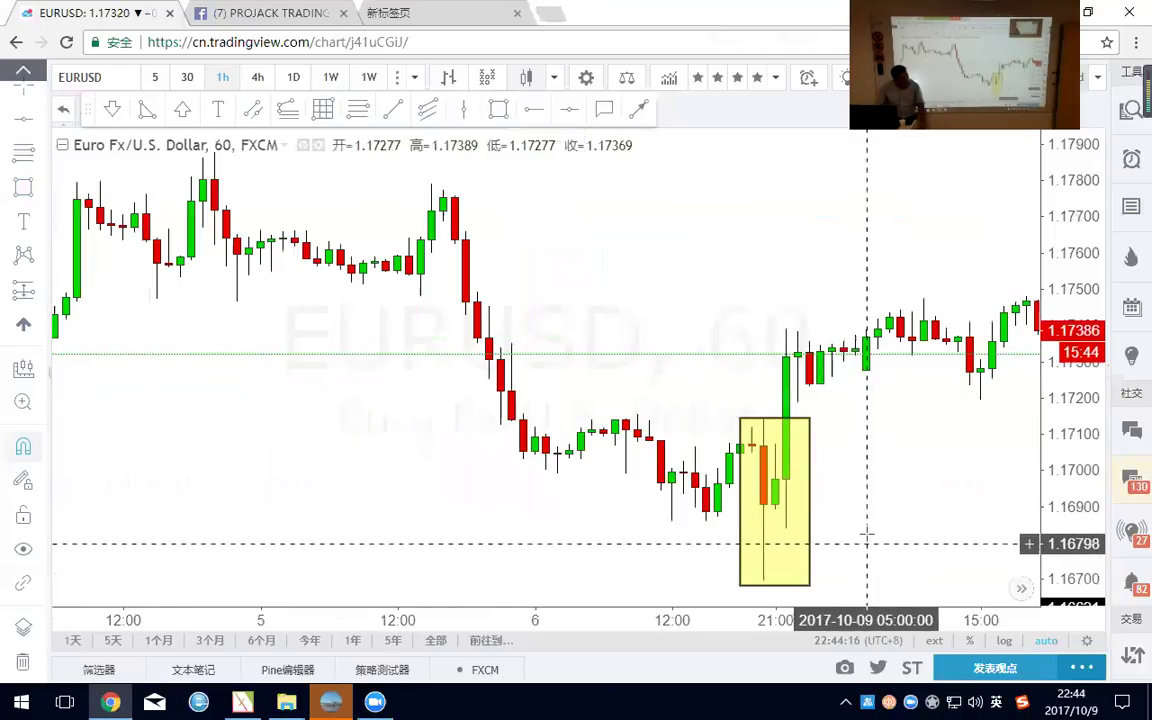
On the 1-hour EURUSD chart, remove the yellow rectangle and horizontal line, and draw a dashed horizontal ray at 1.17512 from the 5 October lows.
{"action": "scroll", "coordinate": [866, 533], "scroll_direction": "up", "scroll_amount": 2}
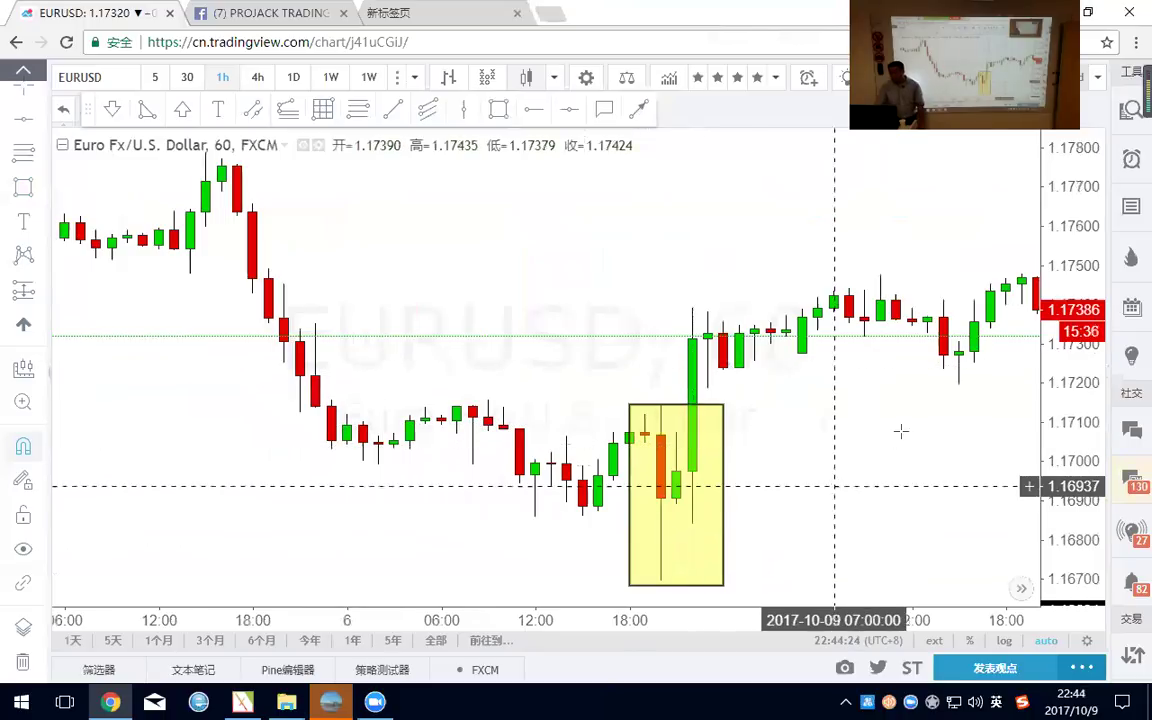
{"action": "scroll", "coordinate": [900, 431], "scroll_direction": "down", "scroll_amount": 5}
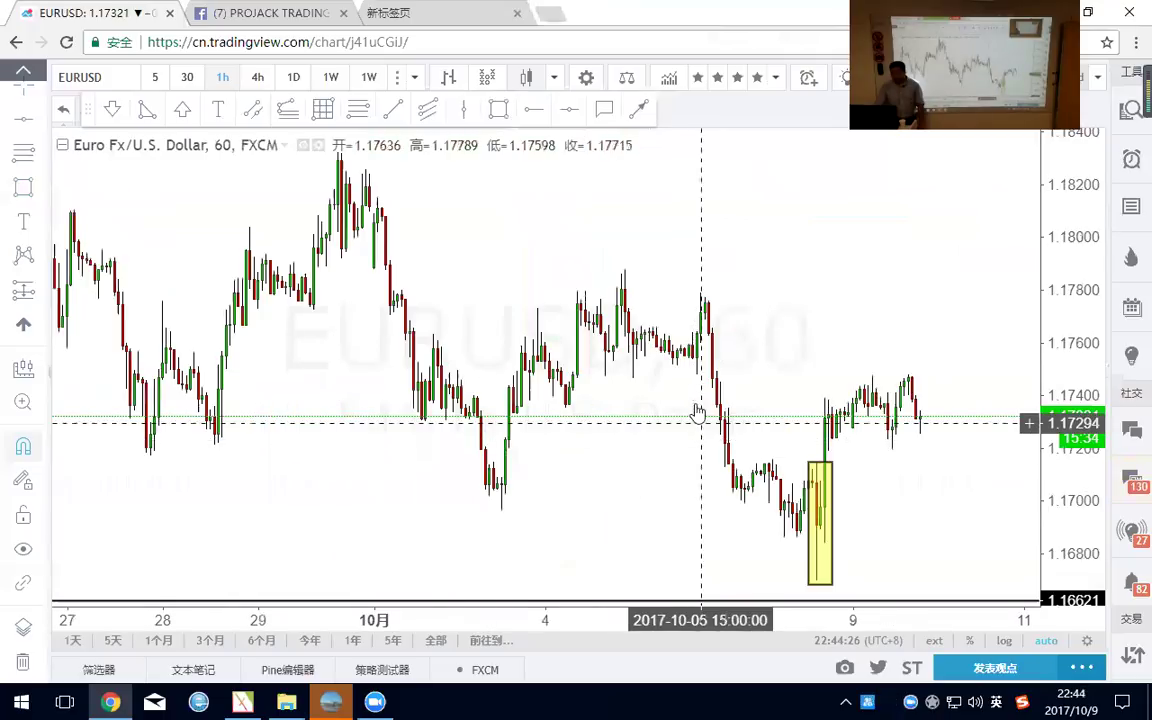
{"action": "scroll", "coordinate": [697, 412], "scroll_direction": "down", "scroll_amount": 2}
{"action": "scroll", "coordinate": [836, 381], "scroll_direction": "up", "scroll_amount": 4}
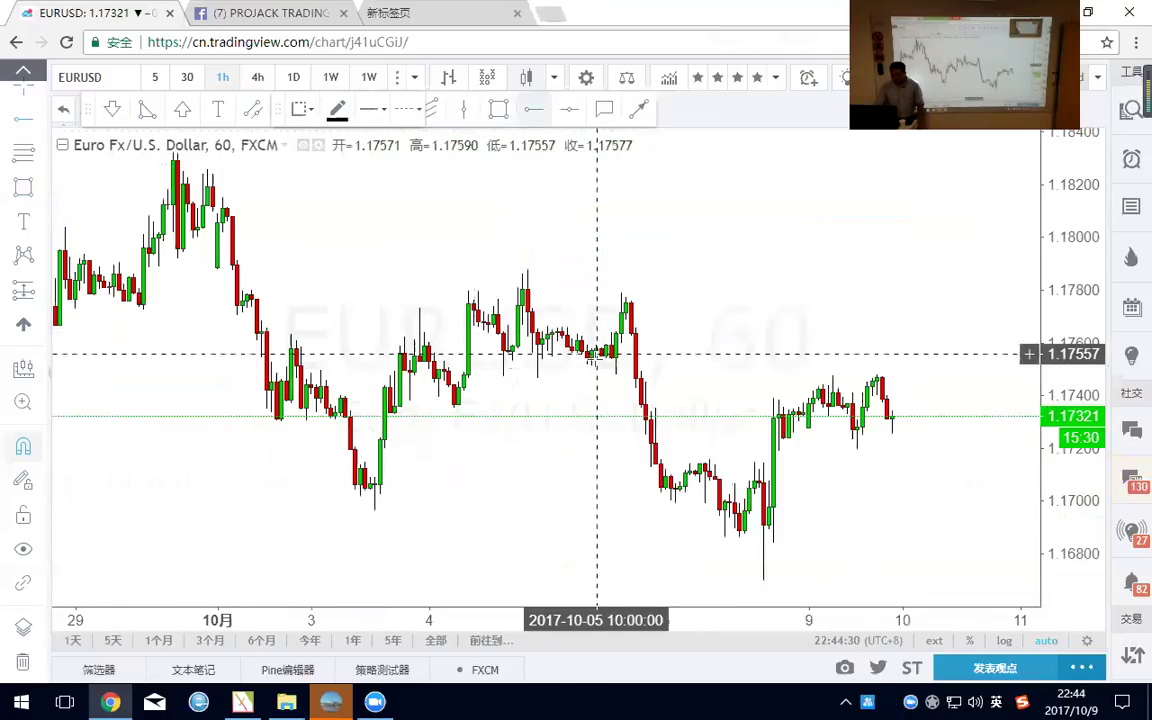
{"action": "right_click", "coordinate": [885, 276]}
{"action": "left_click", "coordinate": [714, 240]}
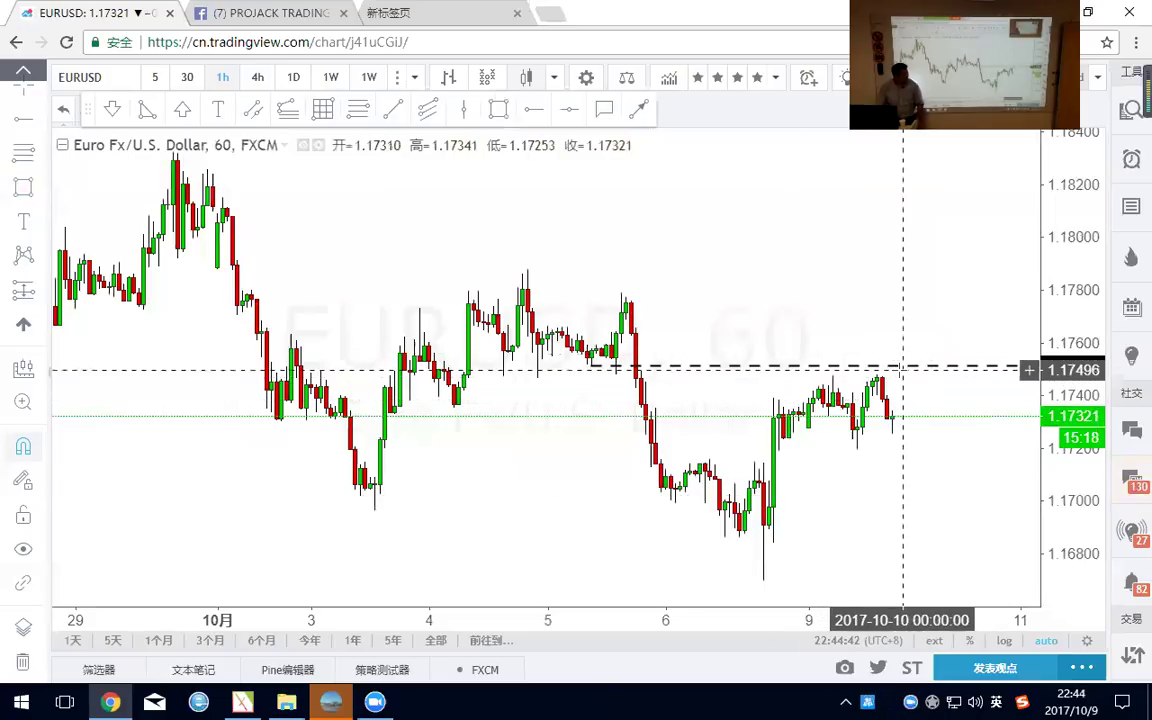
{"action": "left_click_drag", "start_coordinate": [933, 311], "coordinate": [791, 365]}
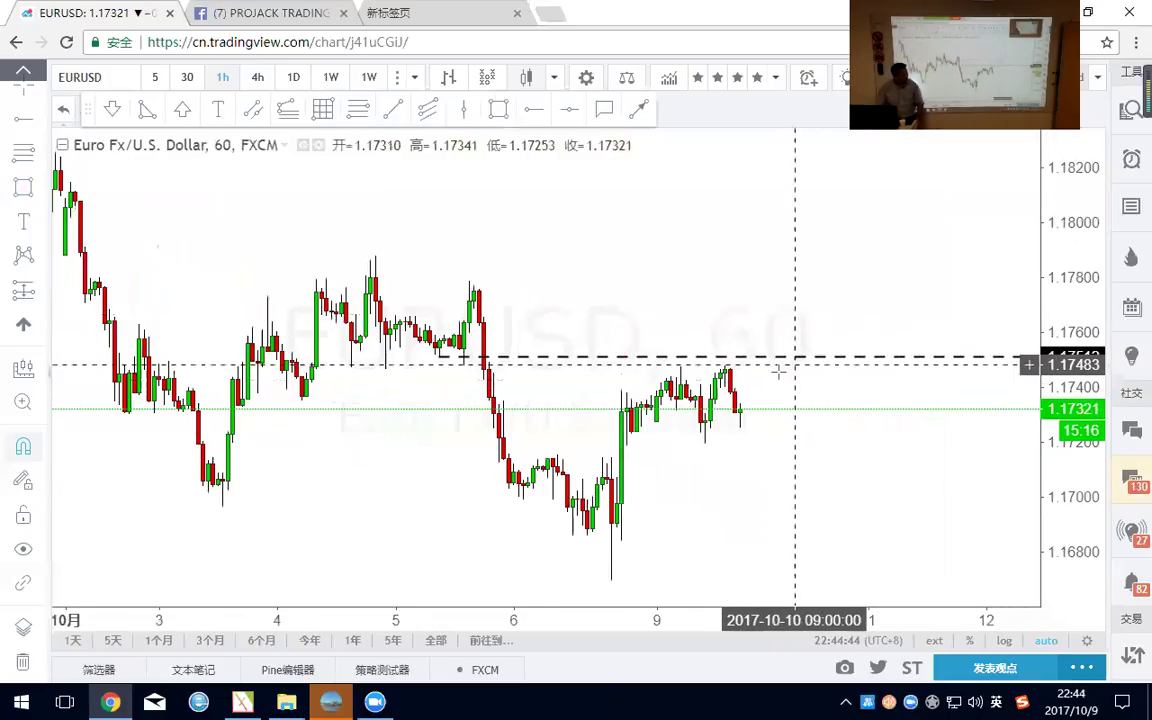
{"action": "scroll", "coordinate": [819, 331], "scroll_direction": "down", "scroll_amount": 3}
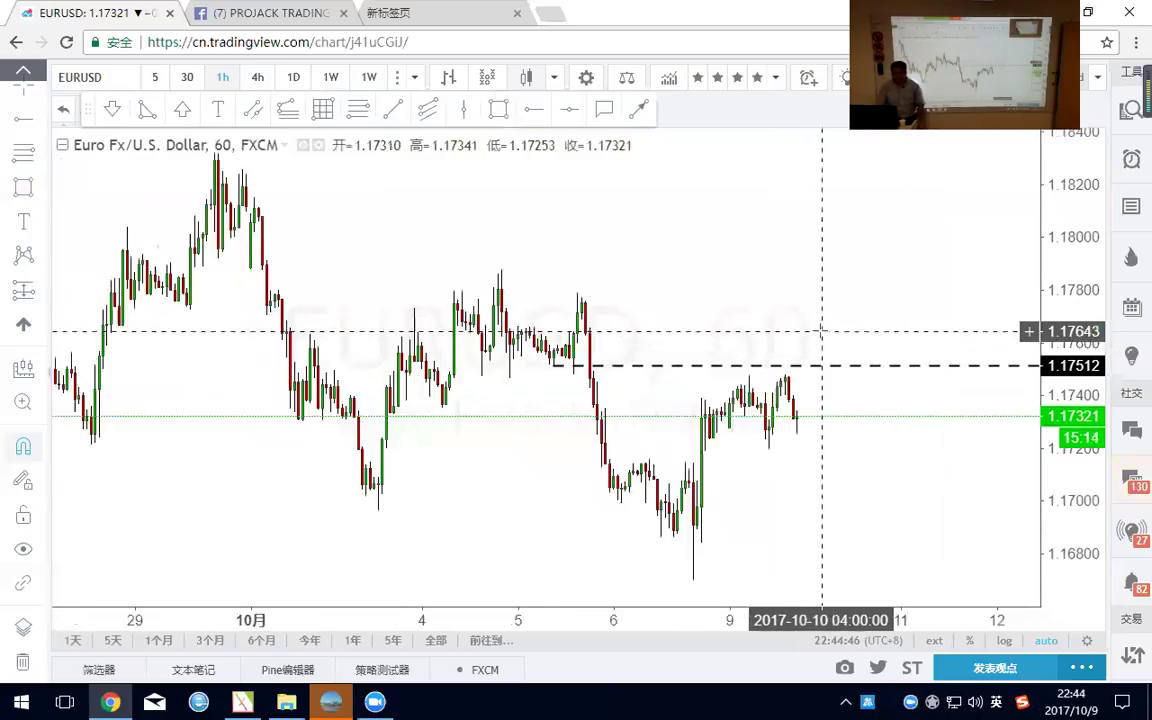
Open the GBPUSD chart on the 1-hour timeframe.
{"action": "type", "text": "G"}
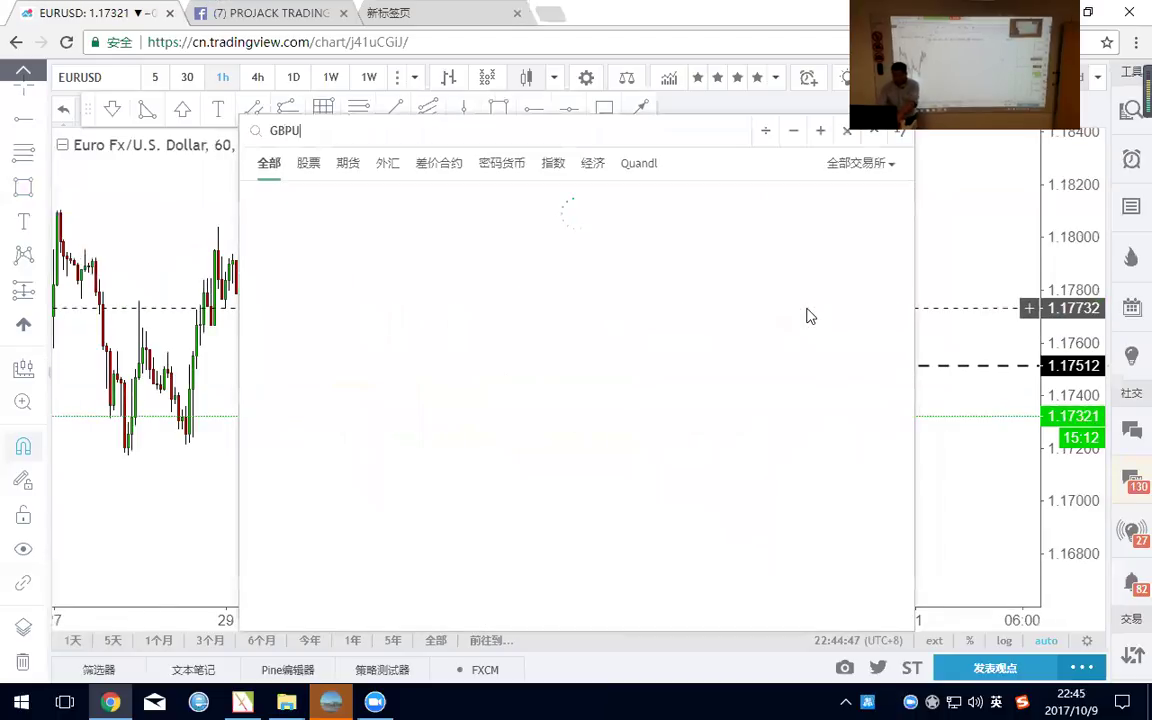
{"action": "type", "text": "BPU"}
{"action": "key", "text": "Return"}
Draw a yellow rectangle from the 9 October candles before the strong rise towards 11 October, spanning about 1.3125 down to about 1.3105.
{"action": "scroll", "coordinate": [700, 440], "scroll_direction": "up", "scroll_amount": 3}
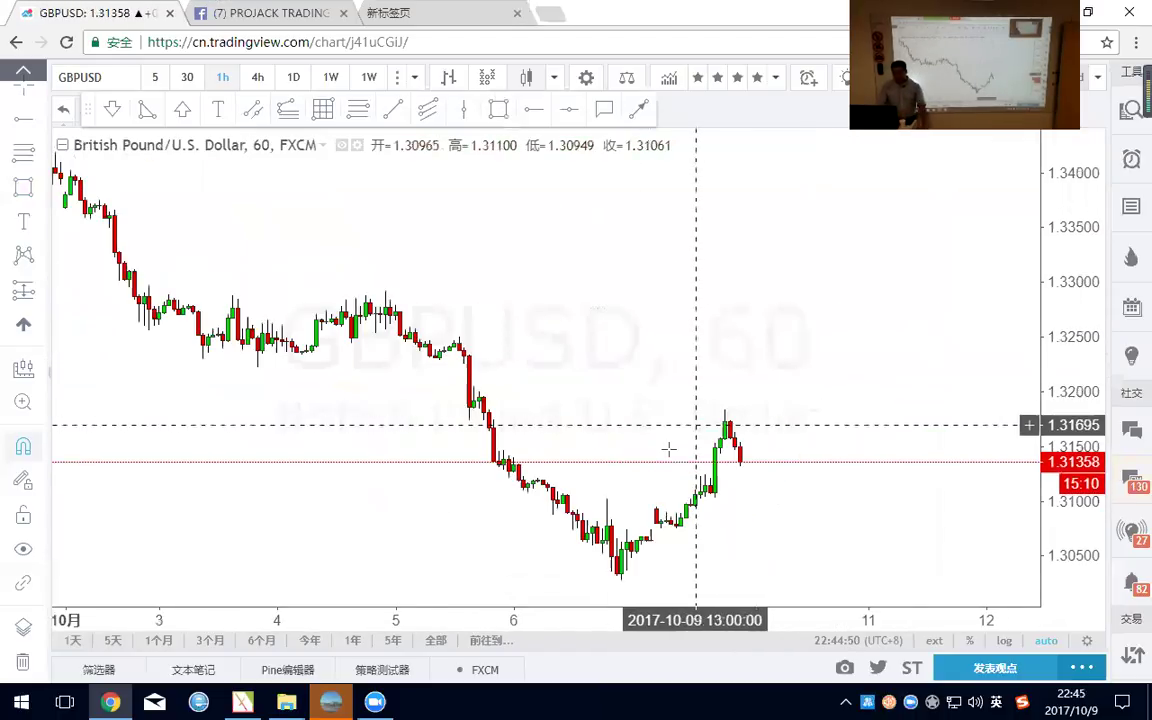
{"action": "scroll", "coordinate": [751, 470], "scroll_direction": "up", "scroll_amount": 5}
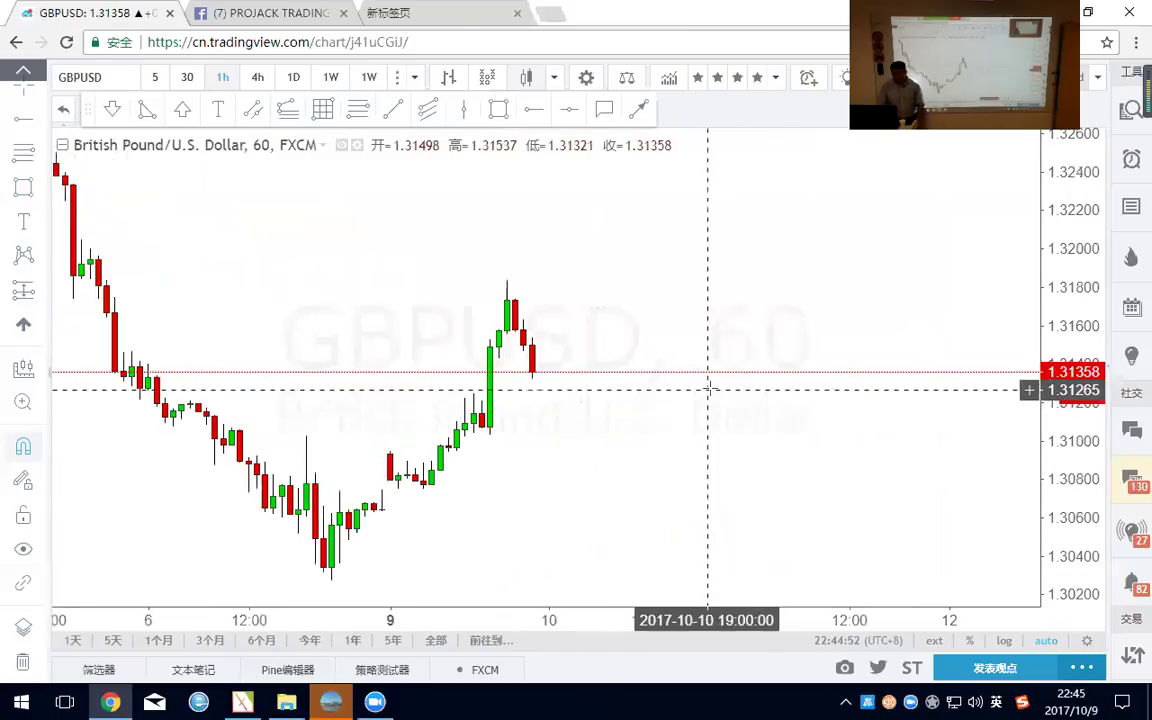
{"action": "left_click", "coordinate": [473, 394]}
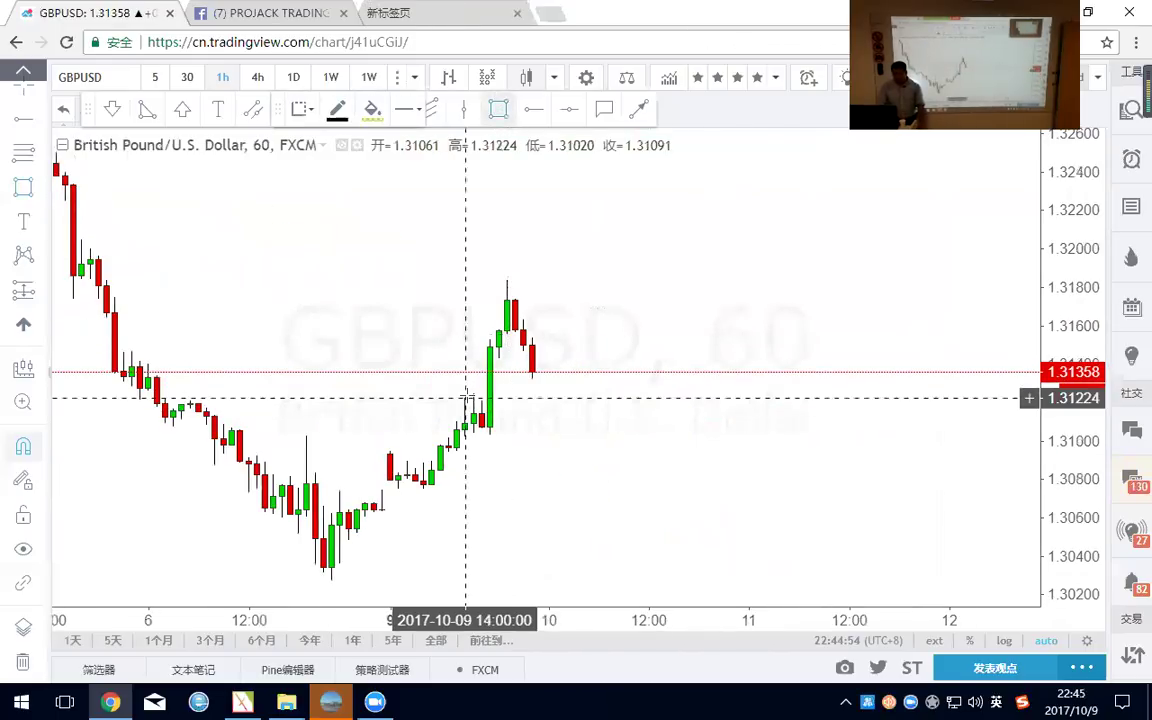
{"action": "left_click", "coordinate": [765, 432]}
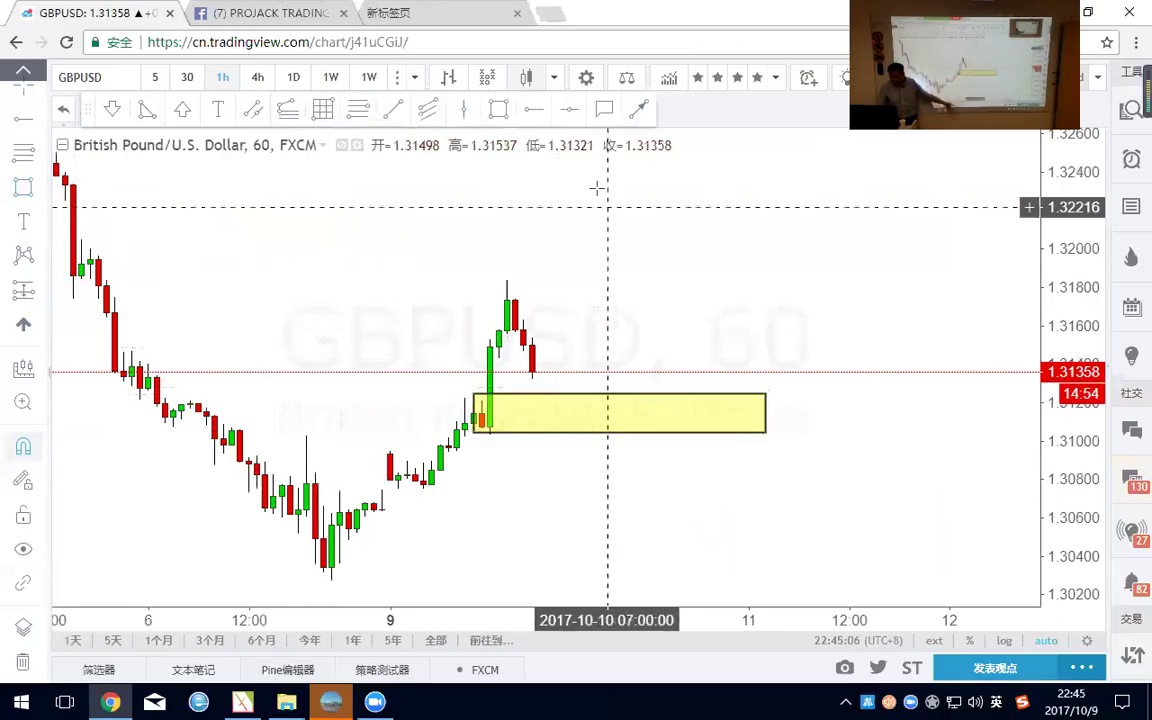
Draw a blue arrow from the 9 October high down to about 1.3123 at the yellow zone and another from there up to about 1.322.
{"action": "left_click", "coordinate": [641, 113]}
{"action": "left_click", "coordinate": [507, 281]}
{"action": "left_click", "coordinate": [573, 393]}
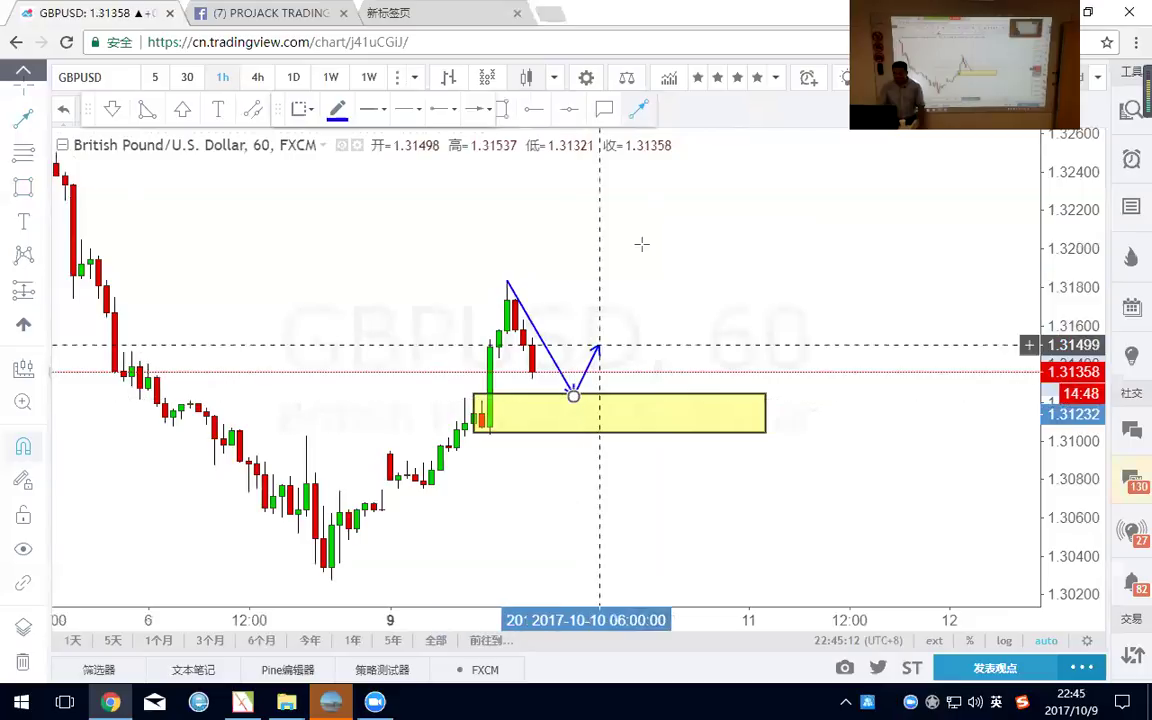
{"action": "double_click", "coordinate": [656, 214]}
Place a dashed horizontal ray from the 5 October lows on GBPUSD and adjust its level to 1.32263.
{"action": "scroll", "coordinate": [770, 308], "scroll_direction": "down", "scroll_amount": 2}
{"action": "scroll", "coordinate": [780, 312], "scroll_direction": "down", "scroll_amount": 3}
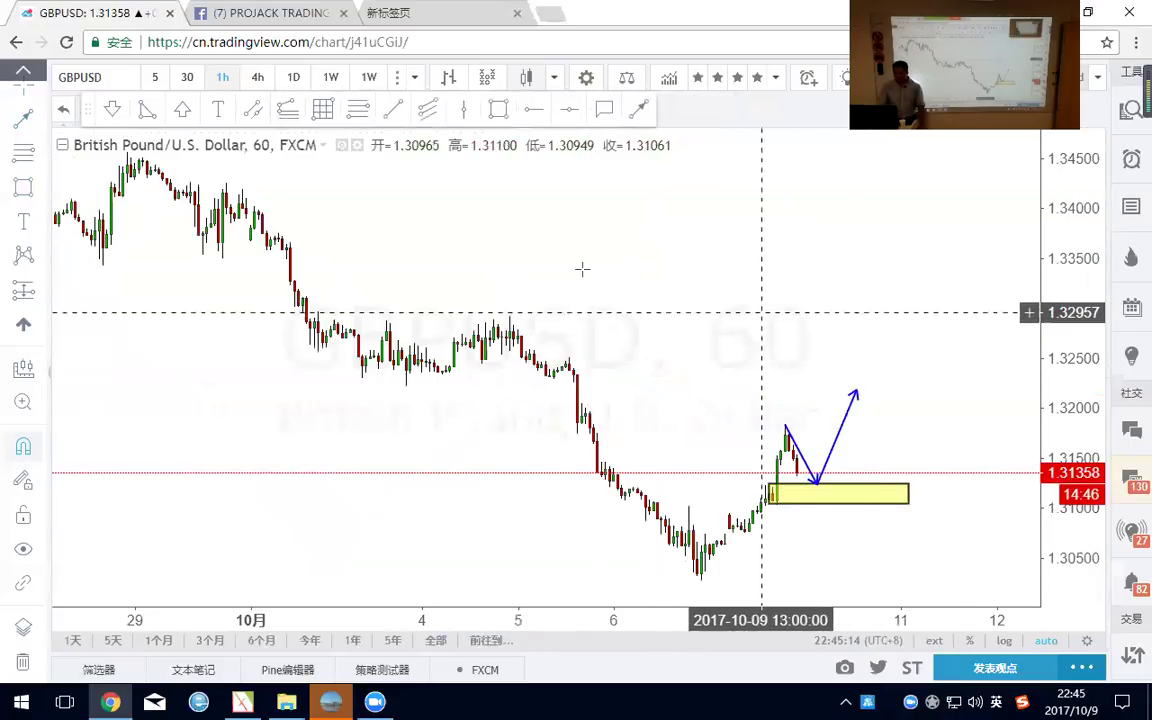
{"action": "scroll", "coordinate": [609, 262], "scroll_direction": "up", "scroll_amount": 1}
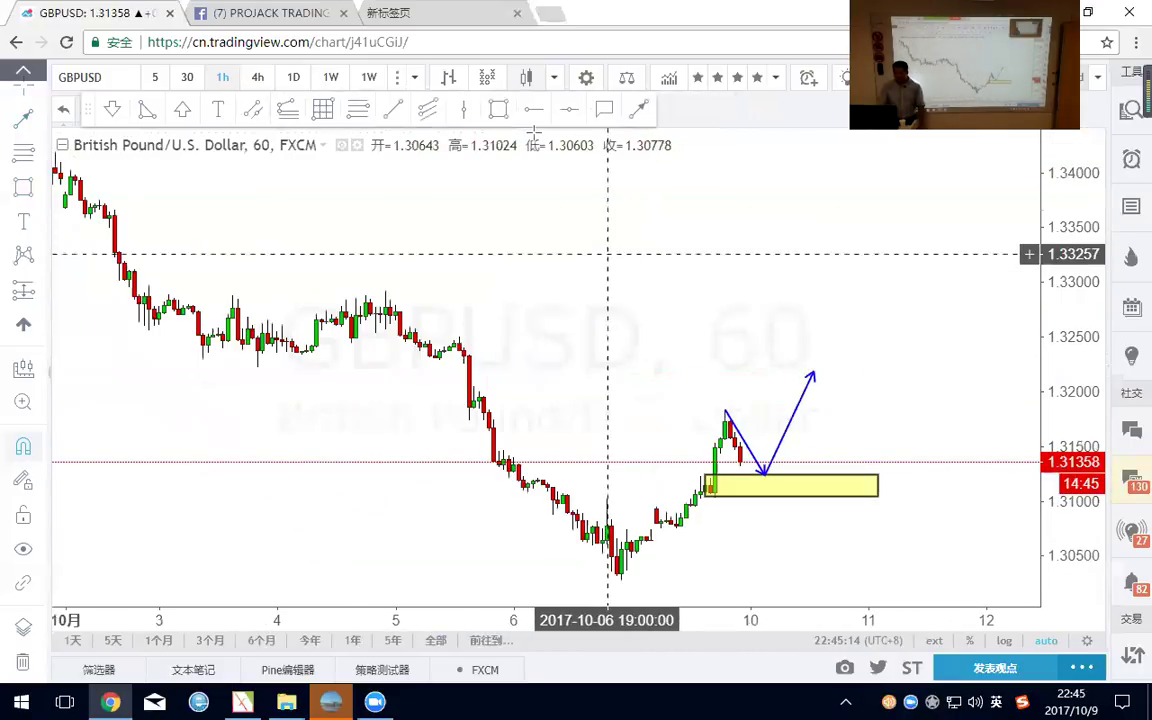
{"action": "left_click", "coordinate": [440, 353]}
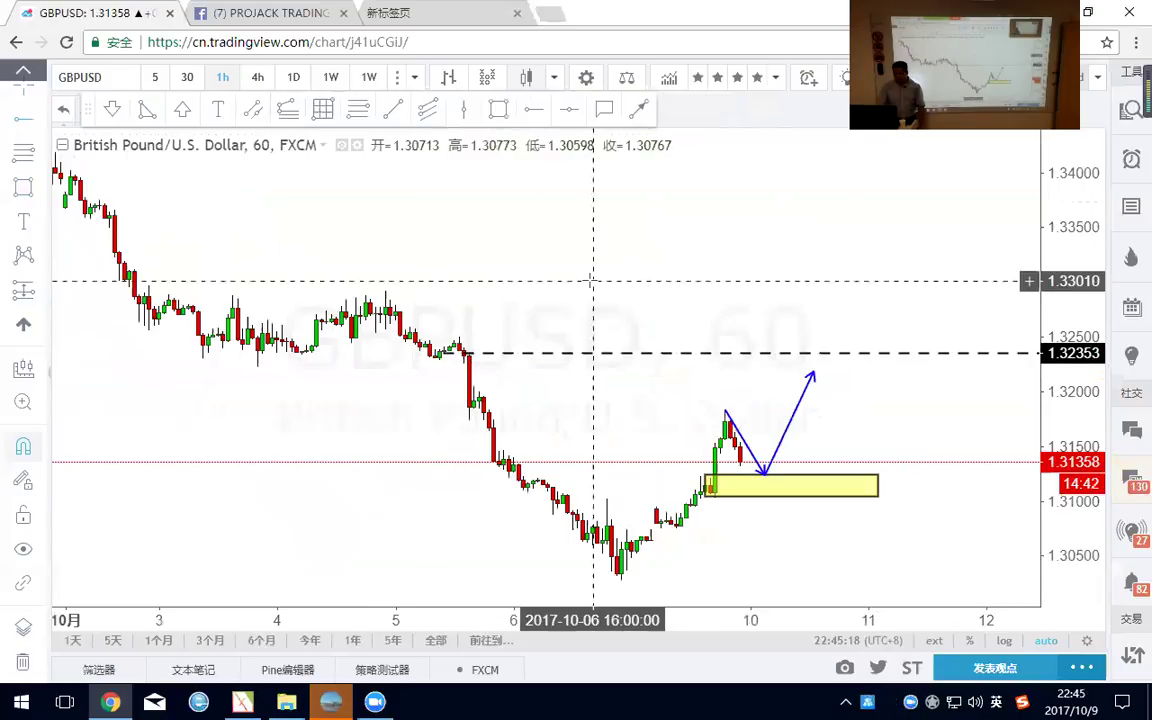
{"action": "left_click_drag", "start_coordinate": [539, 353], "coordinate": [528, 363]}
{"action": "left_click", "coordinate": [603, 325]}
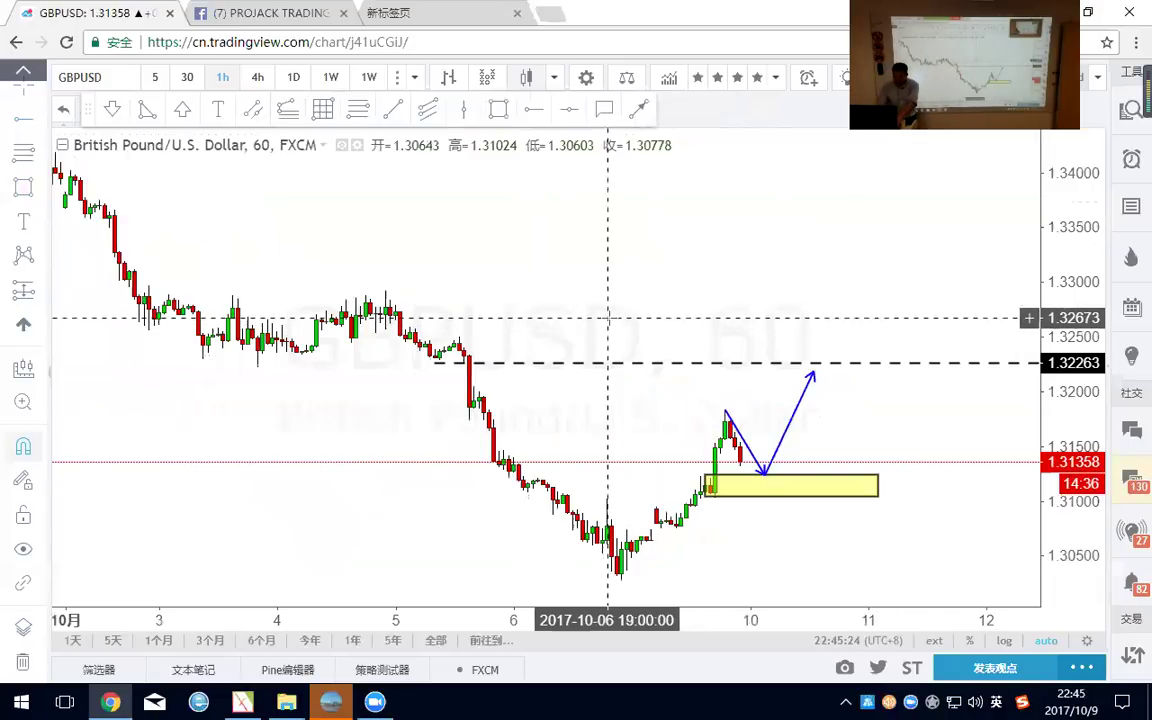
Switch the chart from GBPUSD to AUDUSD.
{"action": "type", "text": "AUDUSD"}
{"action": "key", "text": "Return"}
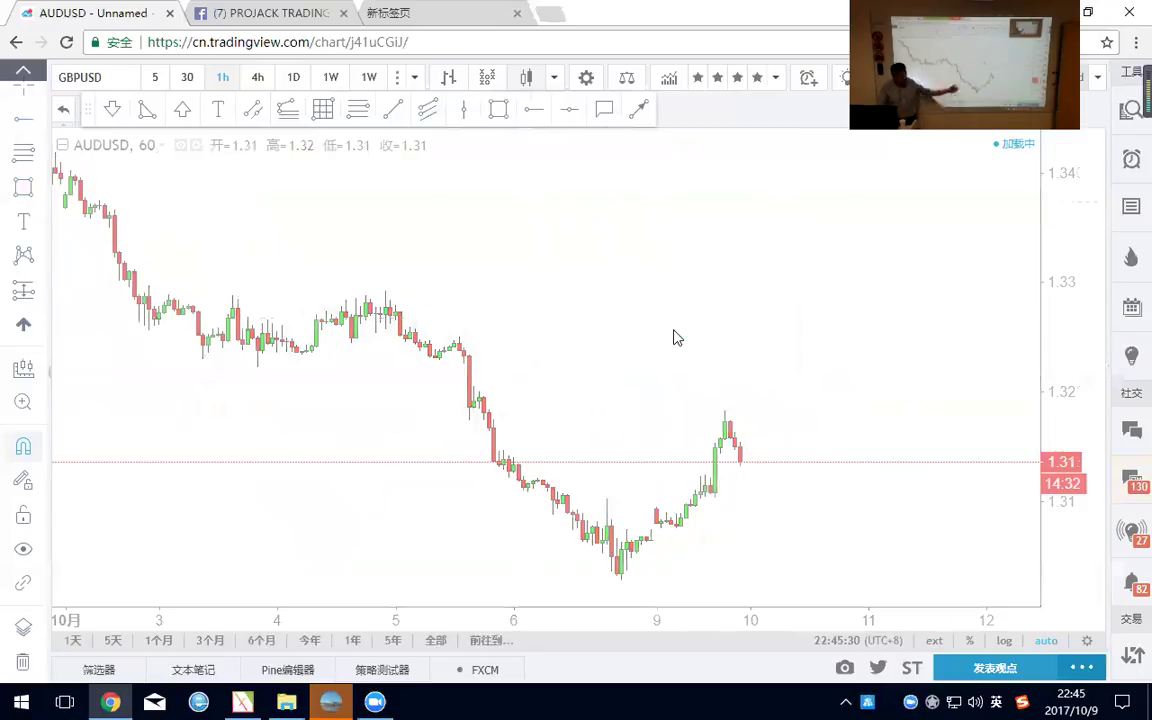
{"action": "scroll", "coordinate": [696, 322], "scroll_direction": "down", "scroll_amount": 2}
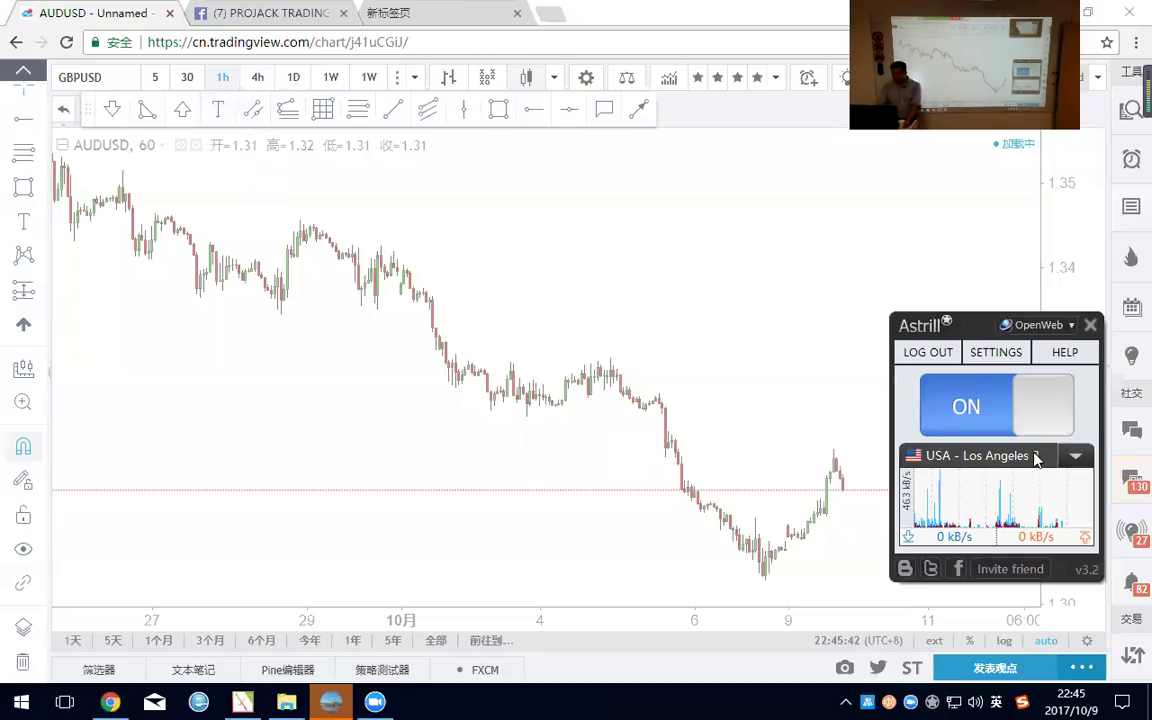
In the Astrill VPN window, change the server to USA - Los Angeles 2 and close the window.
{"action": "left_click", "coordinate": [1076, 459]}
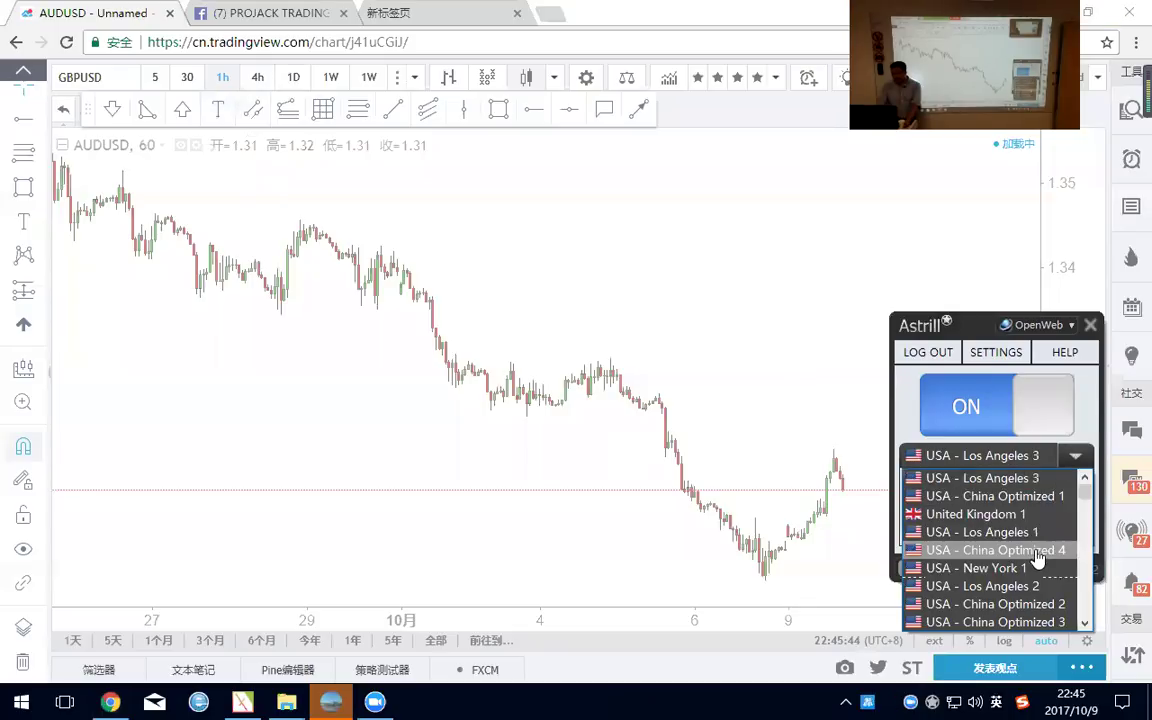
{"action": "left_click", "coordinate": [1036, 586]}
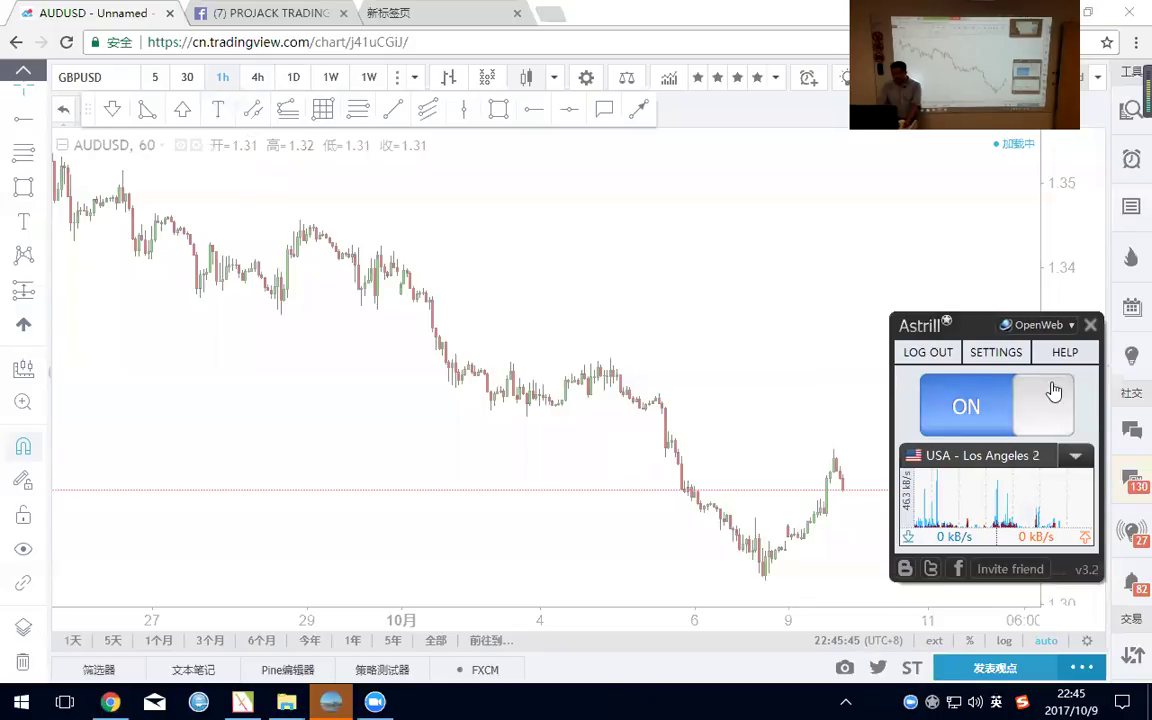
{"action": "left_click", "coordinate": [1090, 325]}
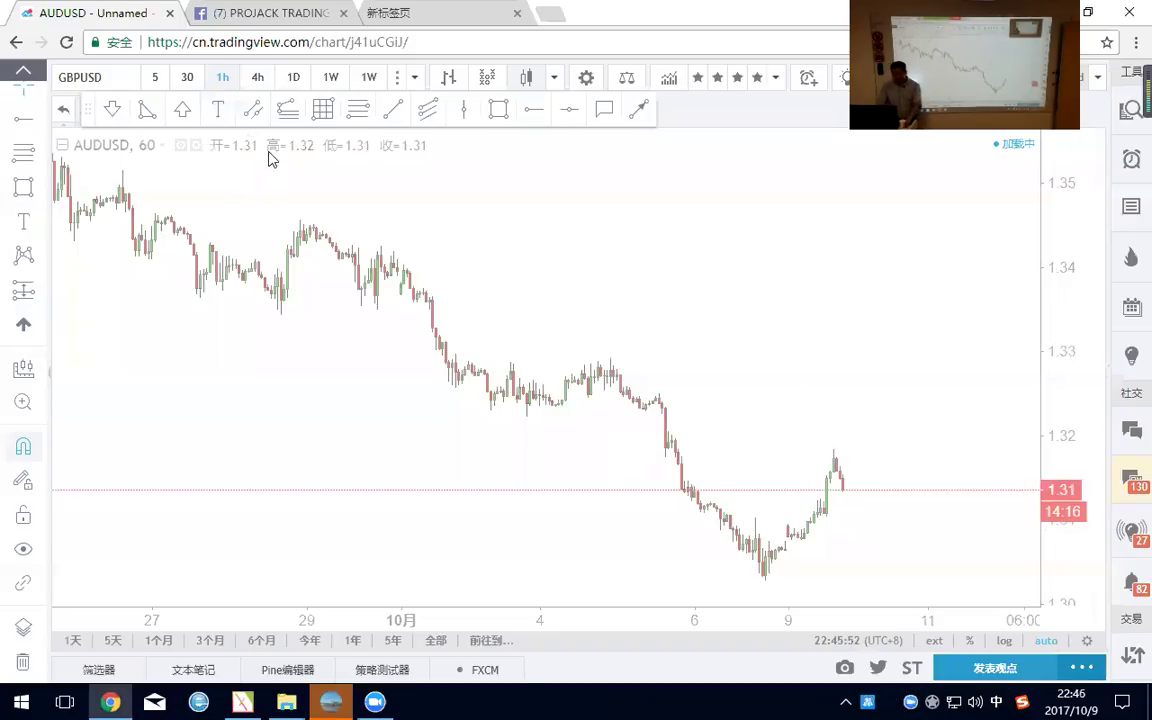
Return to the stalled chart in the browser and request the AUDUSD symbol again.
{"action": "left_click", "coordinate": [419, 44]}
{"action": "left_click", "coordinate": [516, 228]}
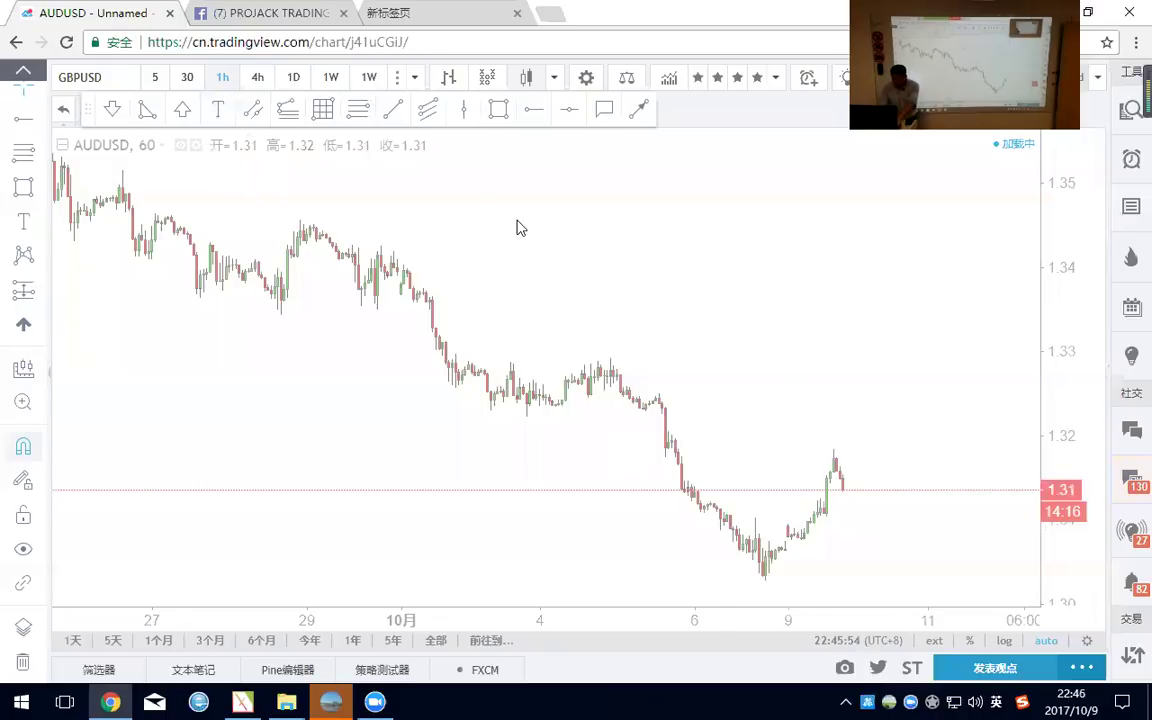
{"action": "type", "text": "AUDUSD"}
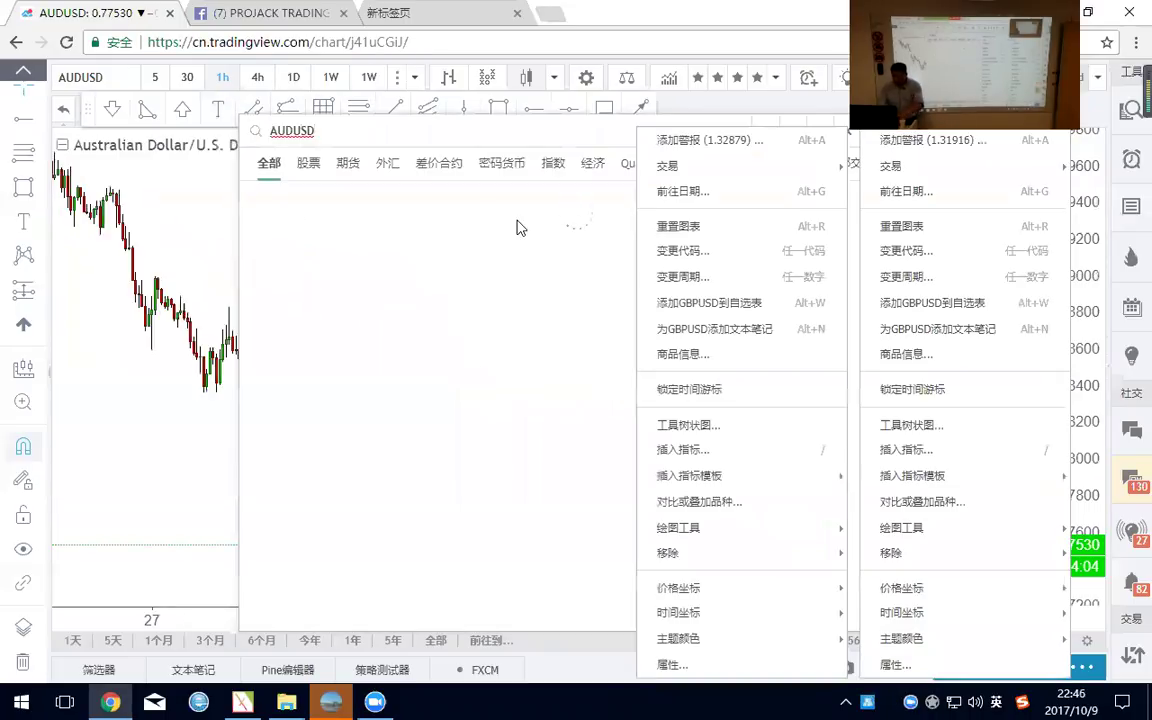
{"action": "key", "text": "Return"}
{"action": "scroll", "coordinate": [471, 393], "scroll_direction": "down", "scroll_amount": 6}
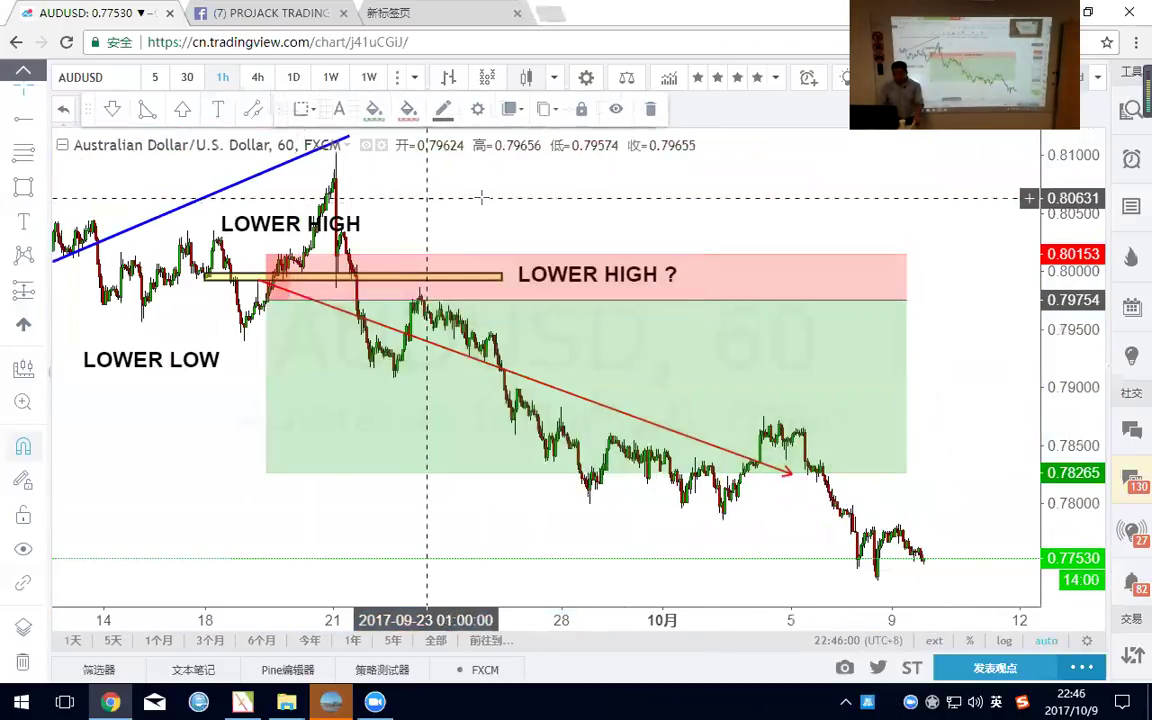
Delete the red and green short position drawing that starts on 19 September from the AUDUSD chart.
{"action": "left_click_drag", "start_coordinate": [407, 200], "coordinate": [664, 200]}
{"action": "scroll", "coordinate": [657, 197], "scroll_direction": "up", "scroll_amount": 2}
{"action": "scroll", "coordinate": [657, 197], "scroll_direction": "up", "scroll_amount": 2}
{"action": "left_click_drag", "start_coordinate": [394, 200], "coordinate": [784, 165]}
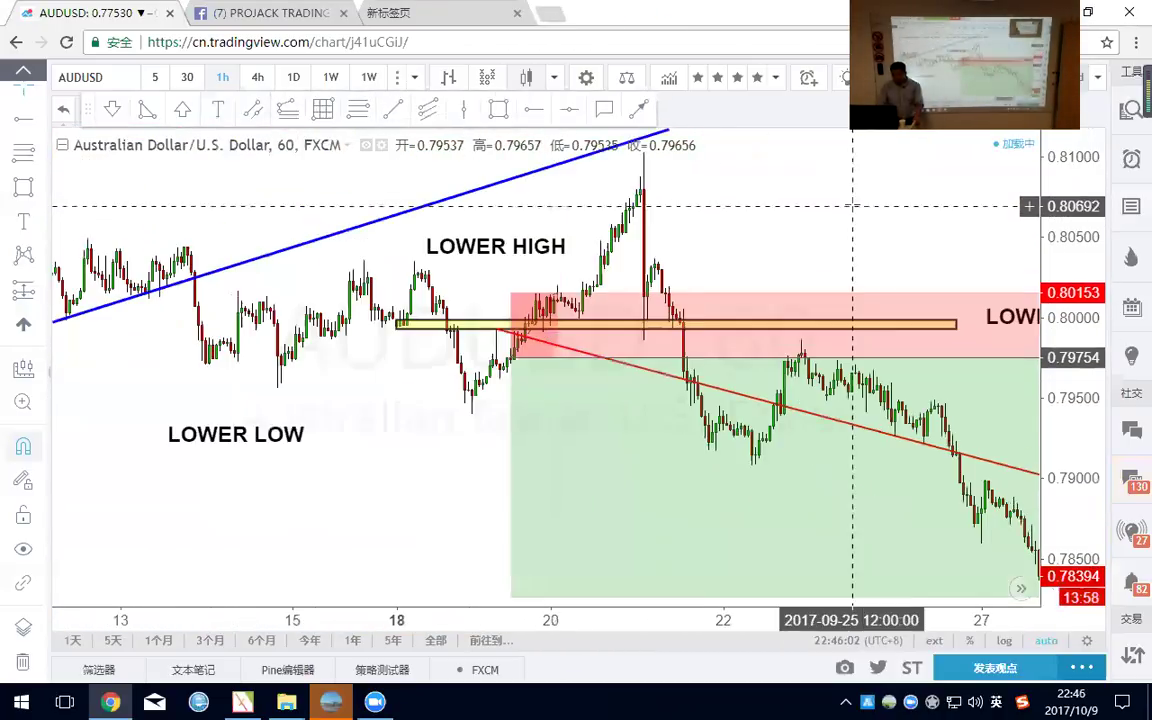
{"action": "scroll", "coordinate": [775, 210], "scroll_direction": "up", "scroll_amount": 2}
{"action": "left_click_drag", "start_coordinate": [276, 332], "coordinate": [288, 347]}
{"action": "left_click", "coordinate": [775, 210]}
{"action": "scroll", "coordinate": [775, 210], "scroll_direction": "down", "scroll_amount": 3}
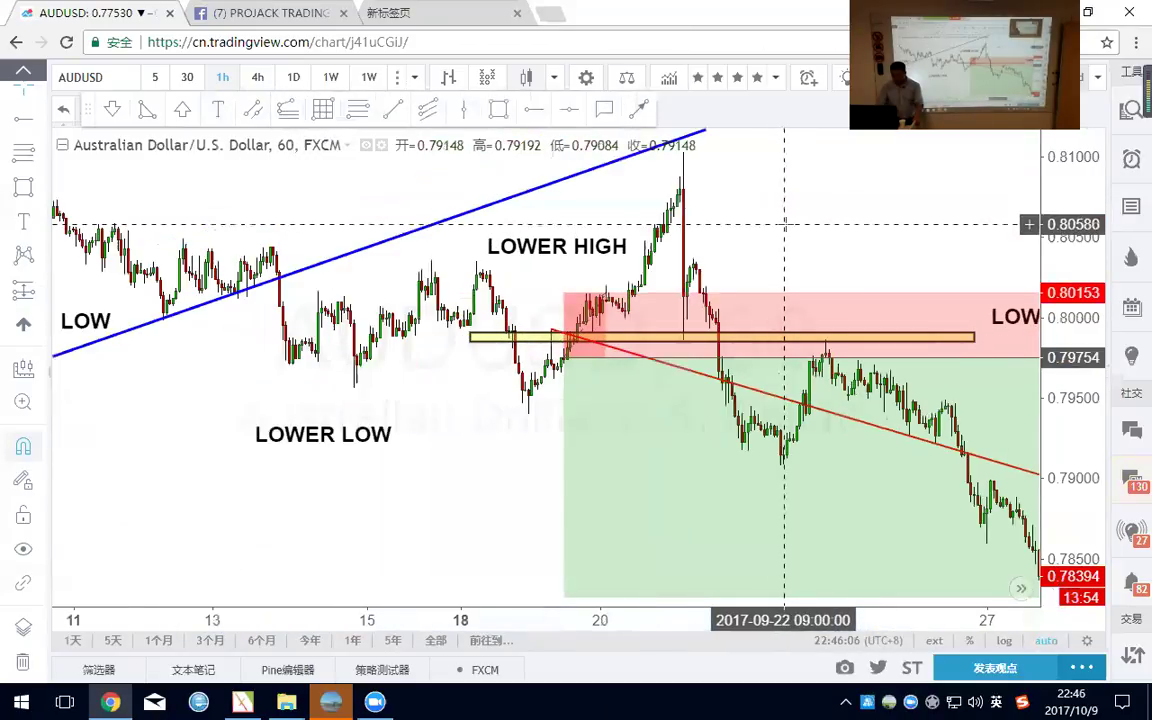
{"action": "left_click", "coordinate": [781, 305]}
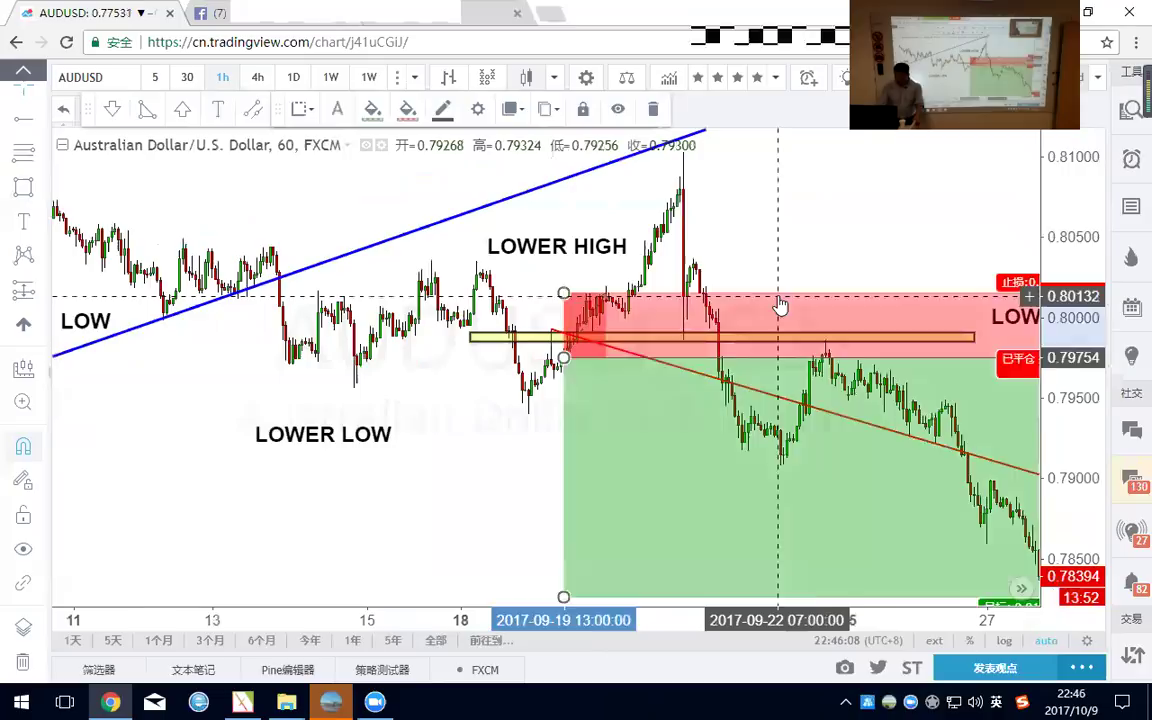
{"action": "key", "text": "Delete"}
Examine the AUDUSD 1-hour swing structure from the early September high through the lower highs to the October lows.
{"action": "scroll", "coordinate": [522, 390], "scroll_direction": "down", "scroll_amount": 2}
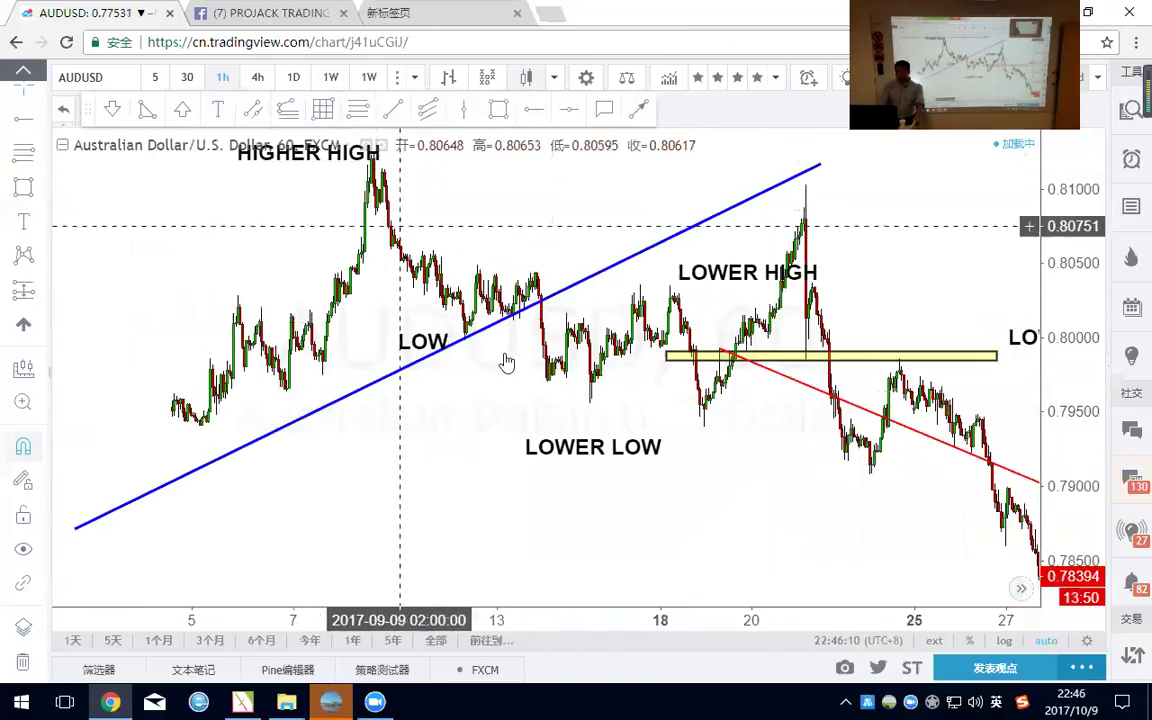
{"action": "scroll", "coordinate": [777, 217], "scroll_direction": "up", "scroll_amount": 3}
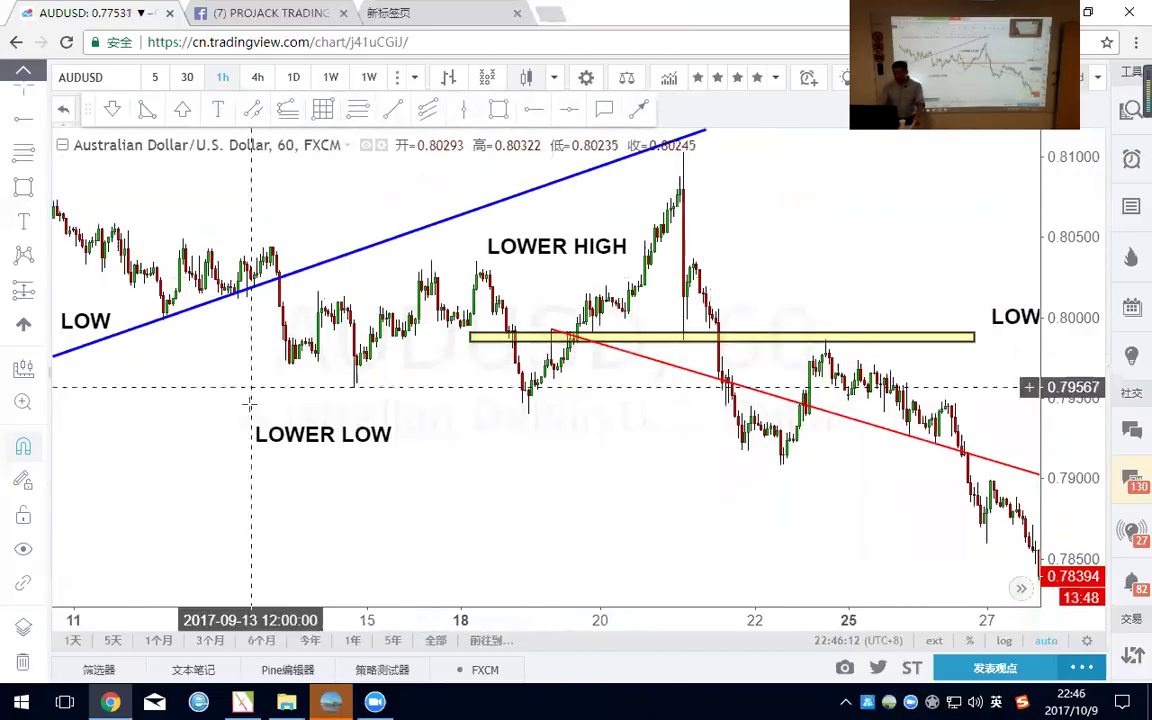
{"action": "scroll", "coordinate": [745, 253], "scroll_direction": "up", "scroll_amount": 2}
{"action": "left_click_drag", "start_coordinate": [886, 305], "coordinate": [697, 293]}
{"action": "left_click", "coordinate": [713, 240]}
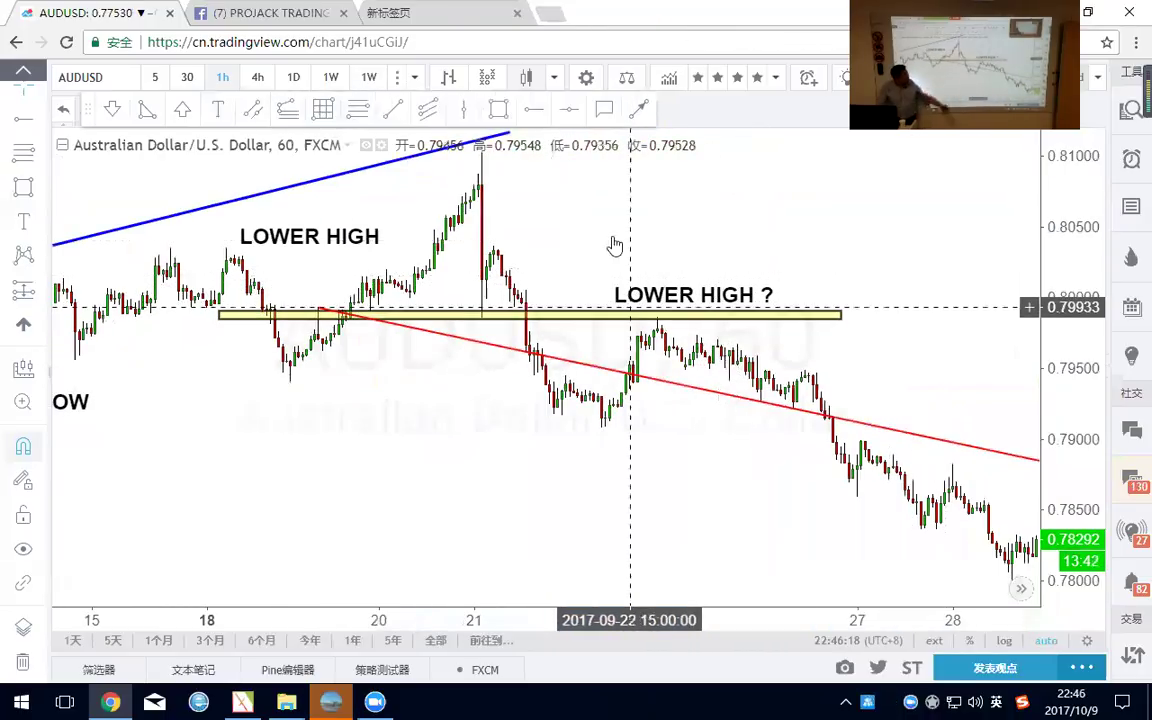
{"action": "left_click", "coordinate": [468, 318]}
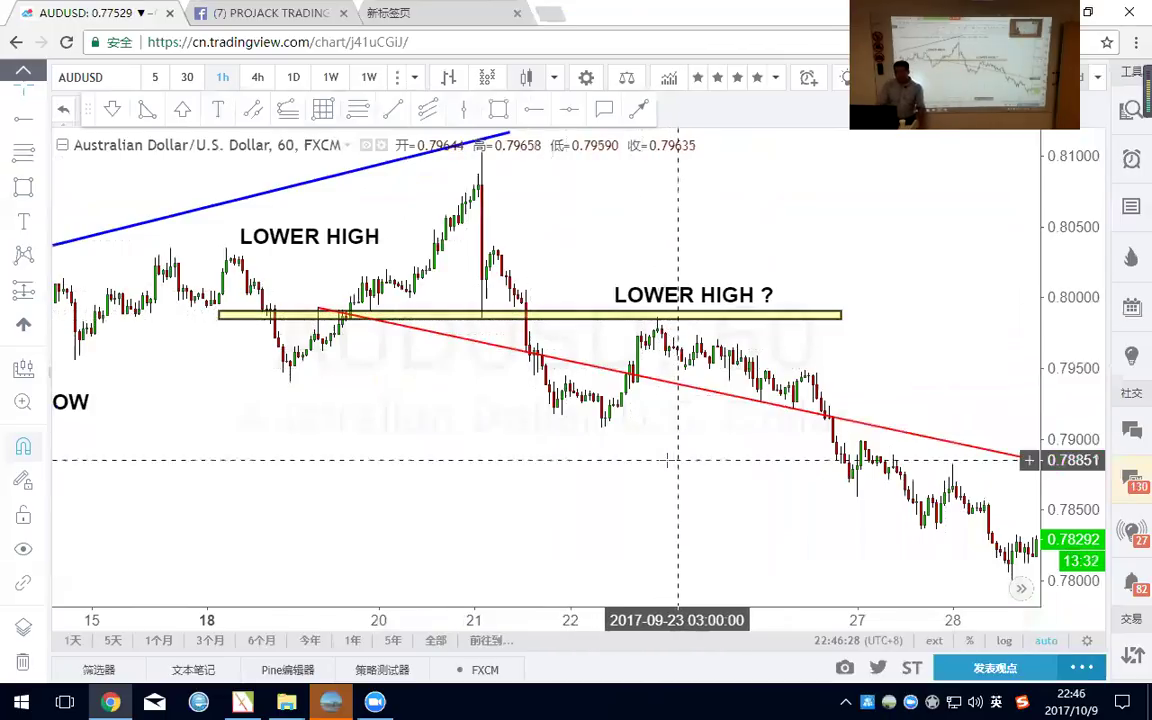
{"action": "left_click_drag", "start_coordinate": [674, 328], "coordinate": [296, 391]}
{"action": "scroll", "coordinate": [535, 374], "scroll_direction": "down", "scroll_amount": 2}
{"action": "scroll", "coordinate": [787, 532], "scroll_direction": "down", "scroll_amount": 3}
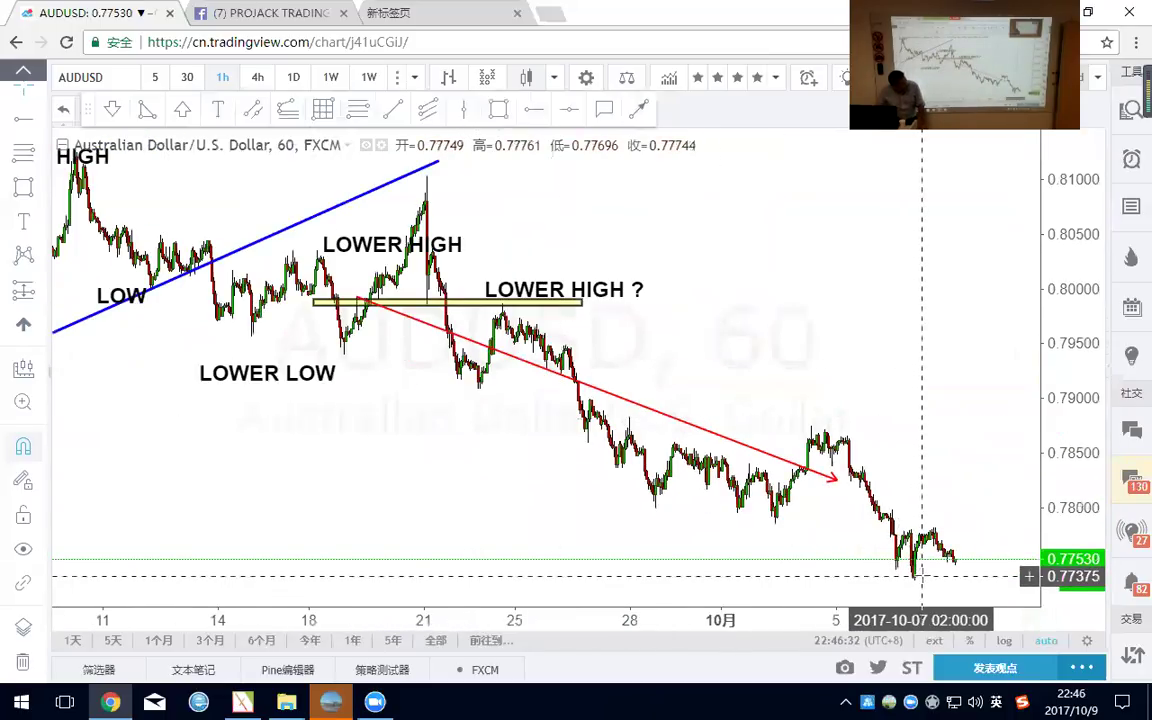
{"action": "scroll", "coordinate": [921, 576], "scroll_direction": "up", "scroll_amount": 2}
{"action": "scroll", "coordinate": [900, 500], "scroll_direction": "up", "scroll_amount": 2}
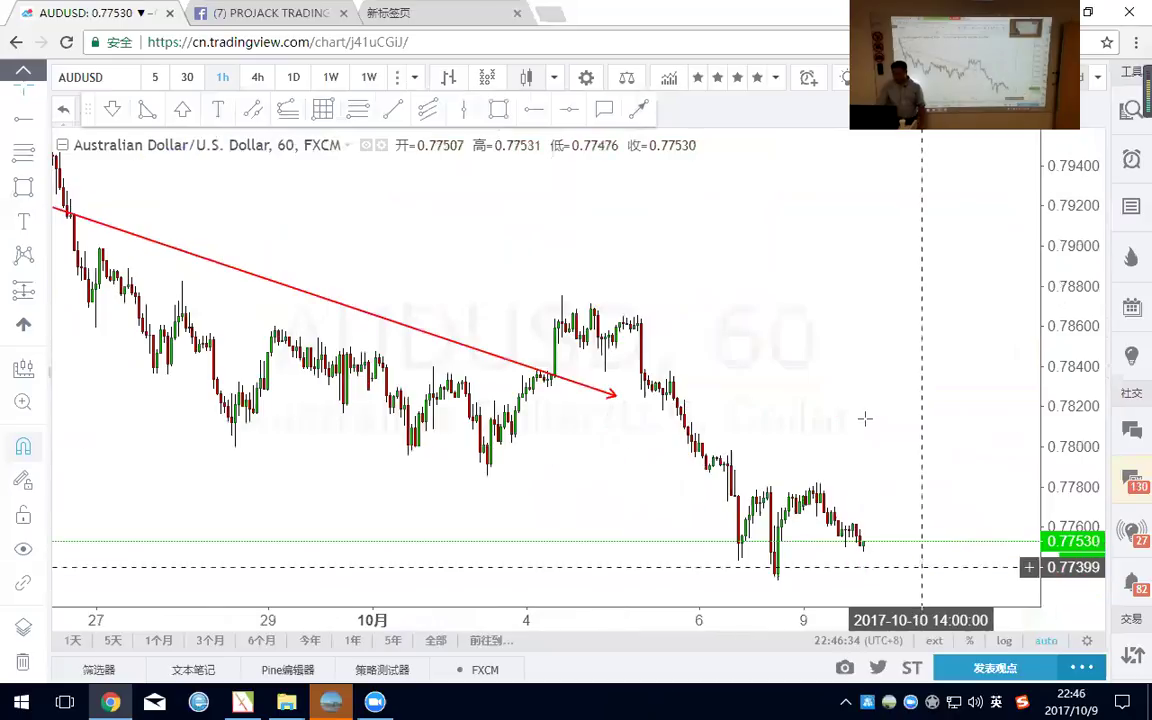
{"action": "scroll", "coordinate": [823, 417], "scroll_direction": "up", "scroll_amount": 3}
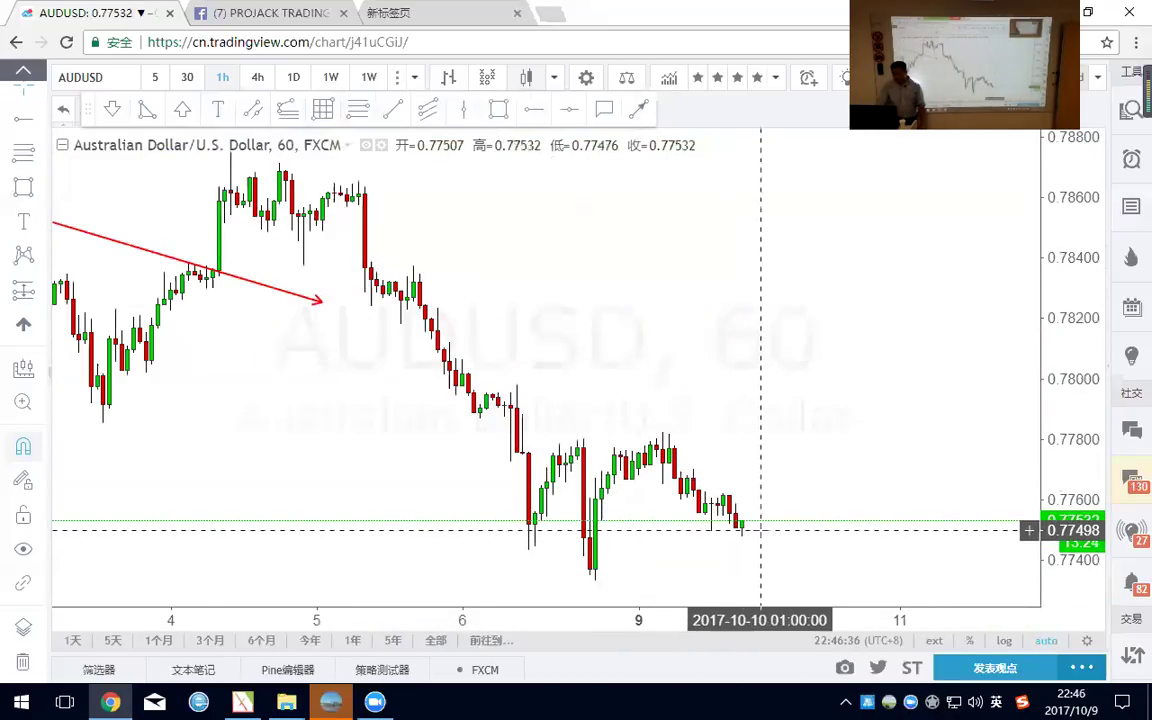
Change the AUDUSD chart to the daily timeframe.
{"action": "key", "text": "1"}
{"action": "key", "text": "d"}
{"action": "key", "text": "Return"}
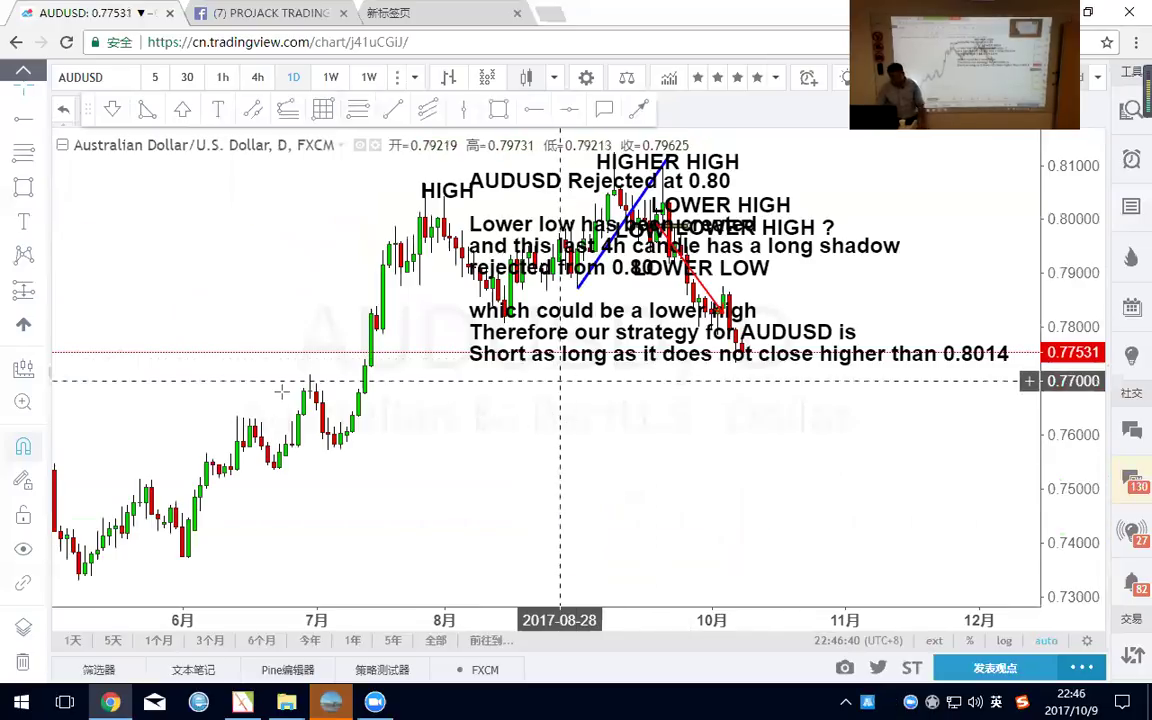
Clear all drawings from the AUDUSD daily chart and add a dashed horizontal ray from the 30 June high at 0.77122.
{"action": "left_click", "coordinate": [23, 662]}
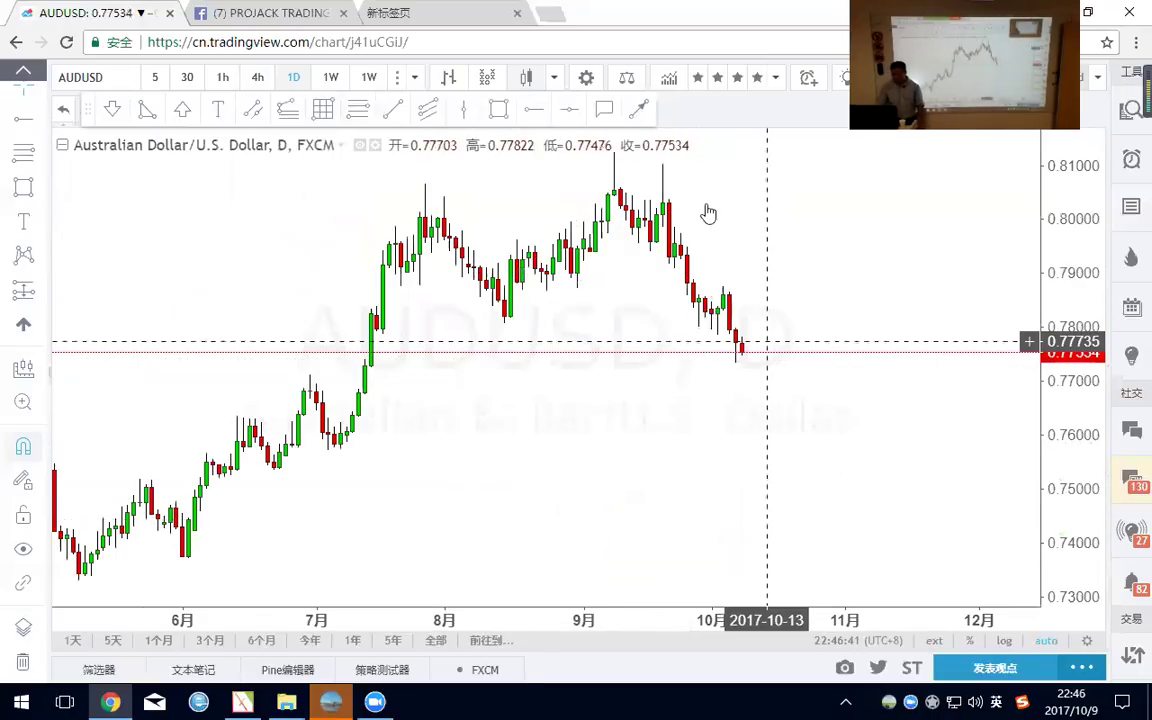
{"action": "scroll", "coordinate": [766, 342], "scroll_direction": "down", "scroll_amount": 2}
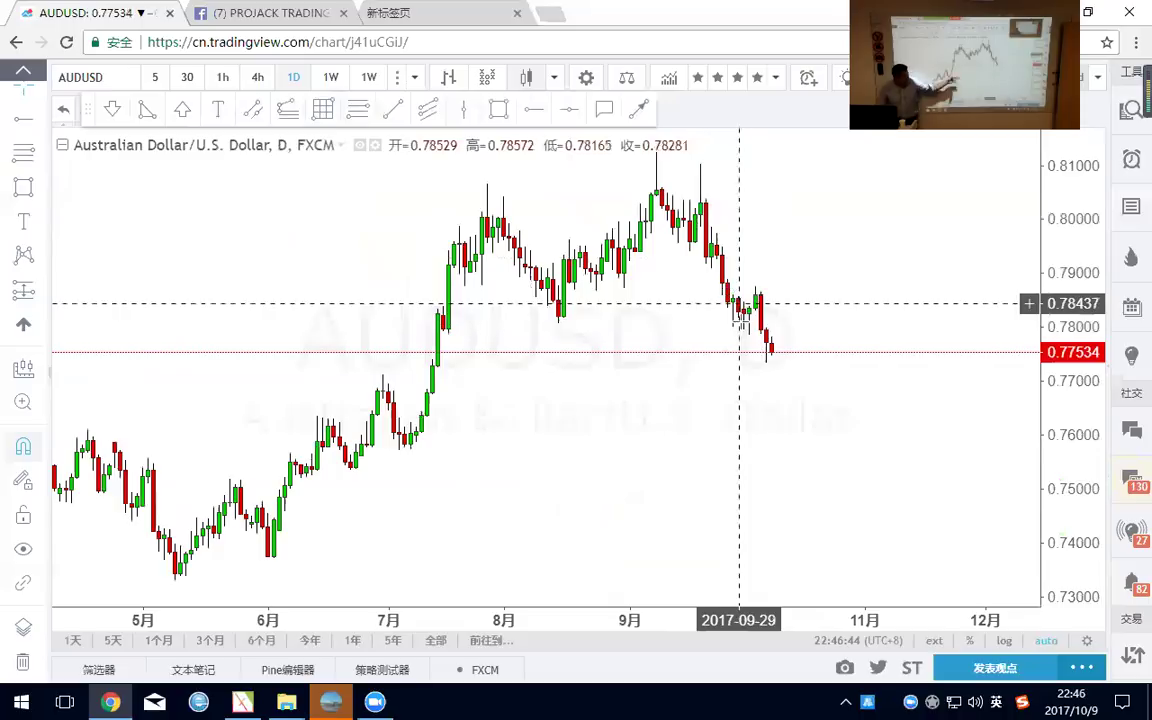
{"action": "left_click", "coordinate": [537, 113]}
{"action": "left_click", "coordinate": [383, 375]}
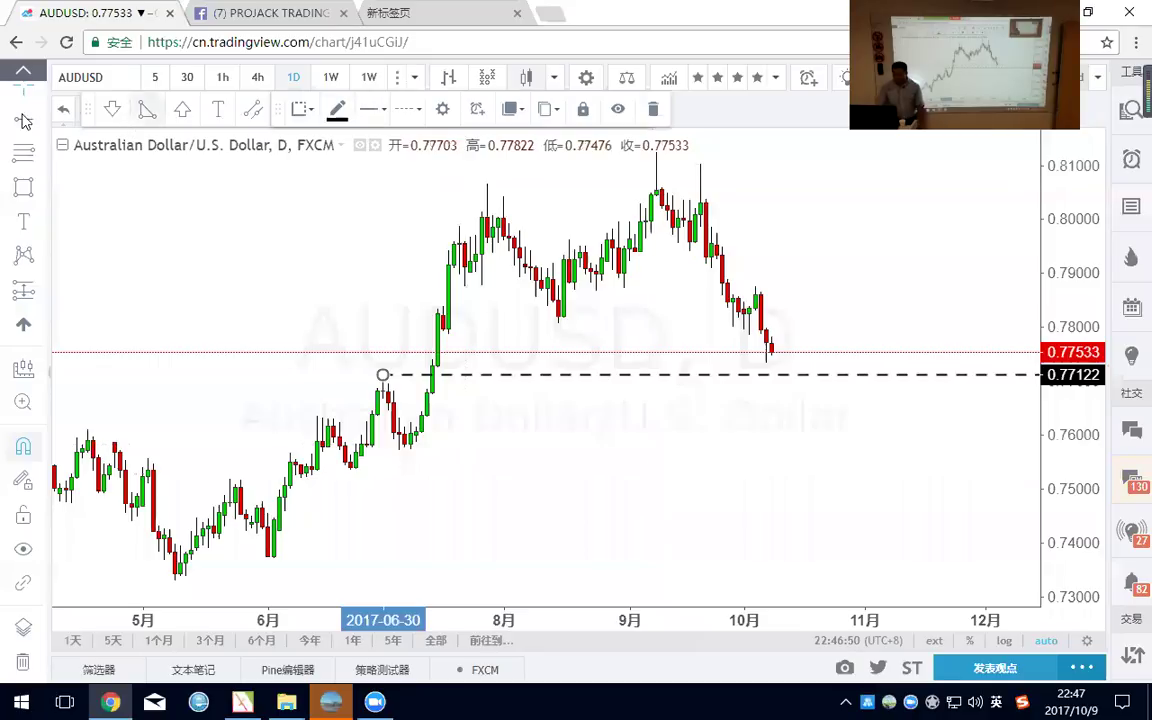
Add a second dashed horizontal ray on AUDUSD at 0.74758, starting around the beginning of June 2017.
{"action": "scroll", "coordinate": [653, 437], "scroll_direction": "down", "scroll_amount": 2}
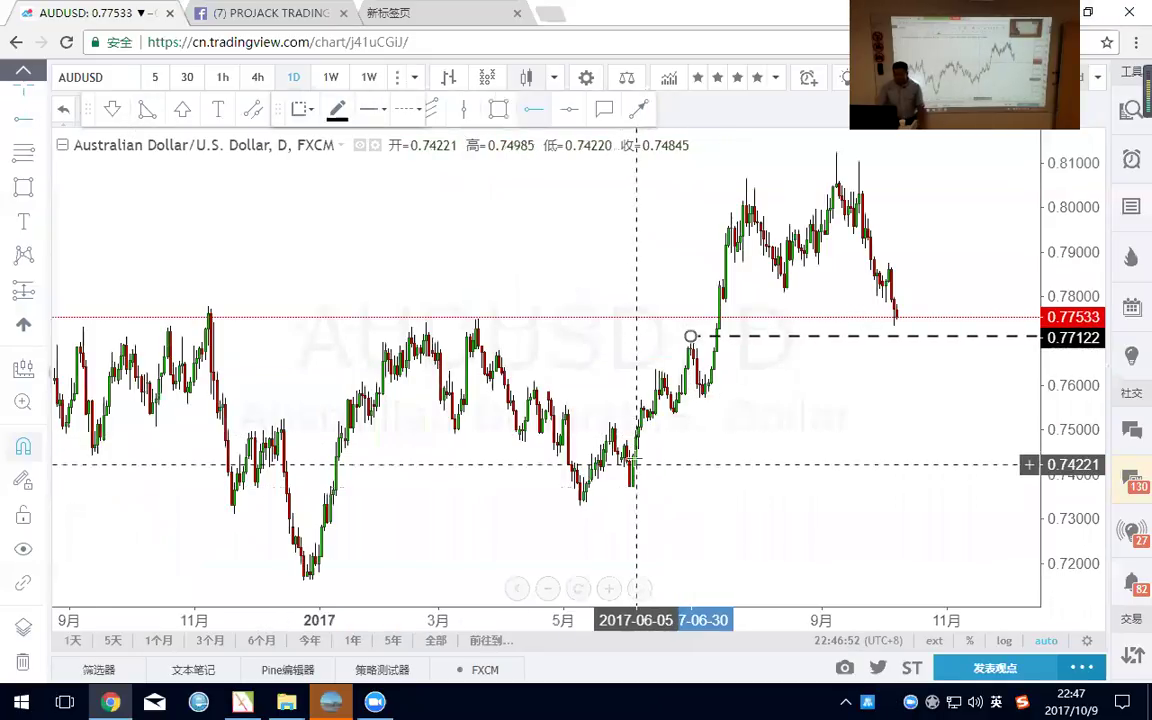
{"action": "left_click", "coordinate": [628, 440]}
{"action": "right_click", "coordinate": [756, 486]}
{"action": "left_click", "coordinate": [733, 501]}
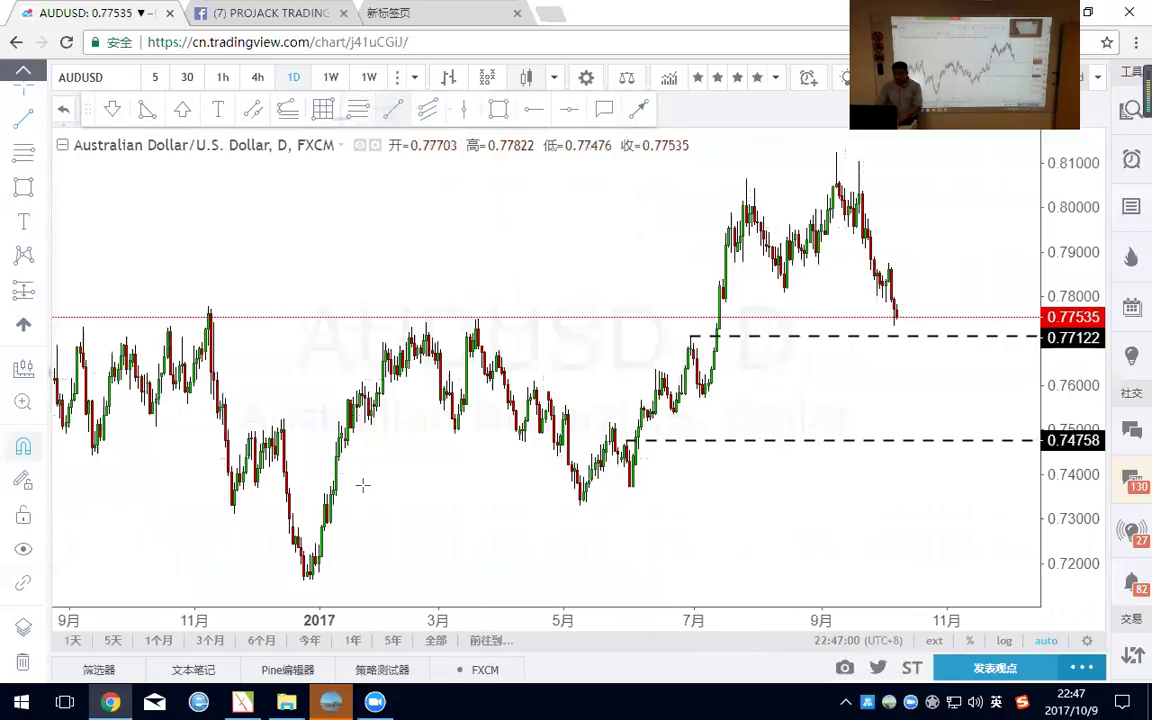
Draw a blue trend line from the late-December 2016 low to the March 2017 high and place a parallel copy from the May low.
{"action": "key", "text": "alt+t"}
{"action": "left_click", "coordinate": [313, 588]}
{"action": "left_click", "coordinate": [476, 325]}
{"action": "left_click_drag", "start_coordinate": [426, 420], "coordinate": [692, 341]}
{"action": "left_click", "coordinate": [792, 232]}
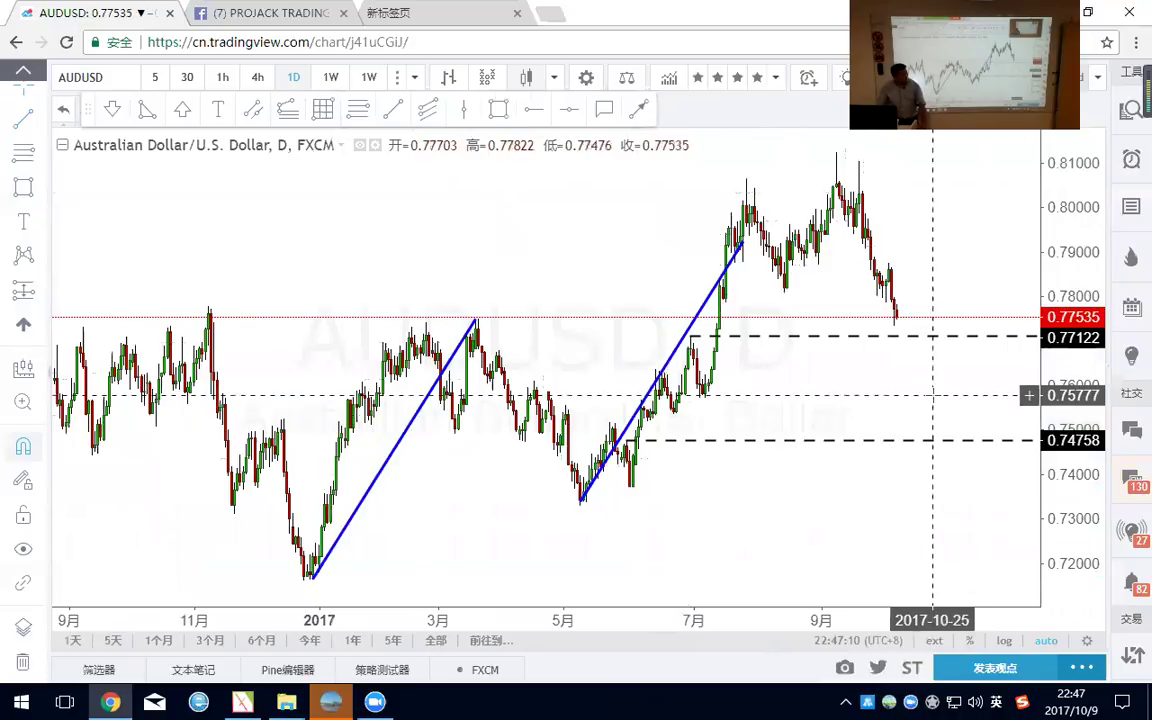
{"action": "left_click_drag", "start_coordinate": [951, 499], "coordinate": [899, 481]}
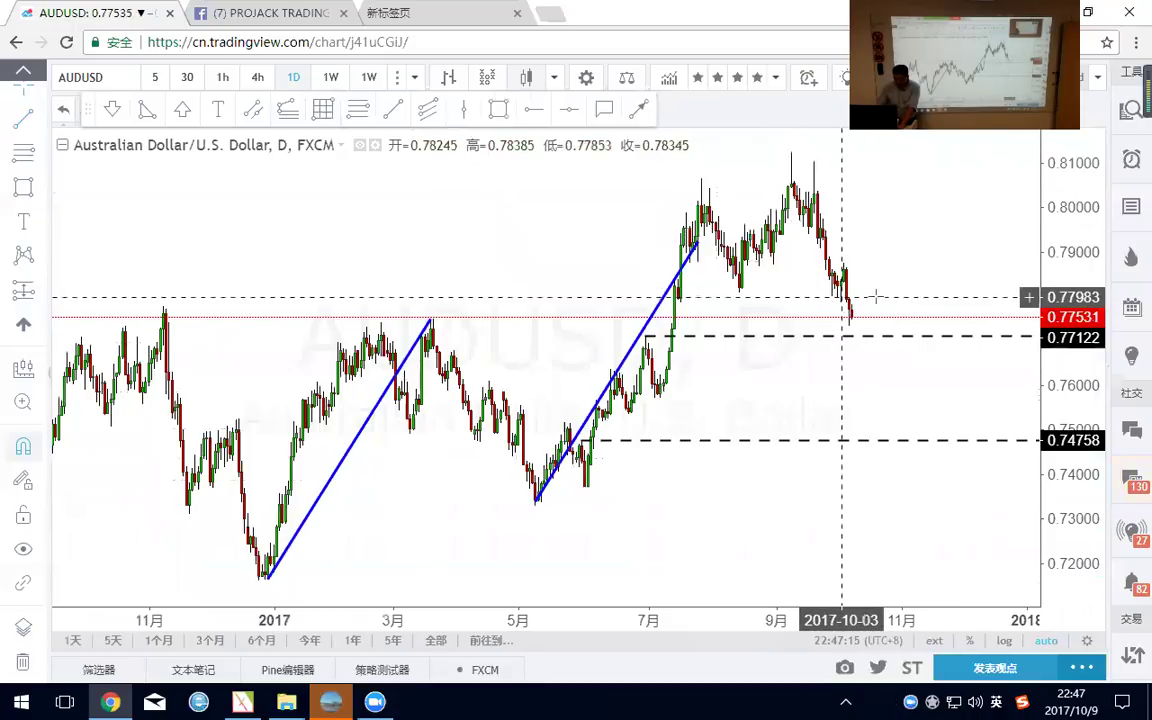
{"action": "left_click_drag", "start_coordinate": [879, 336], "coordinate": [884, 347]}
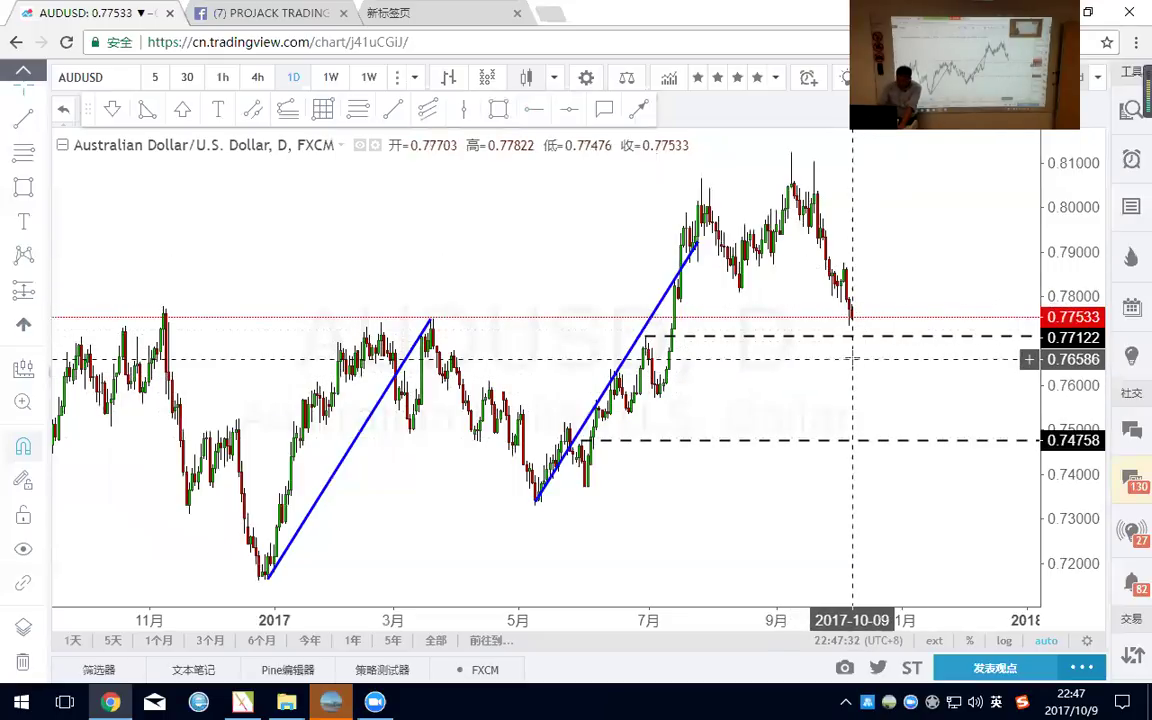
Load the NZDUSD symbol on the daily chart.
{"action": "type", "text": "nzdusd"}
{"action": "key", "text": "Return"}
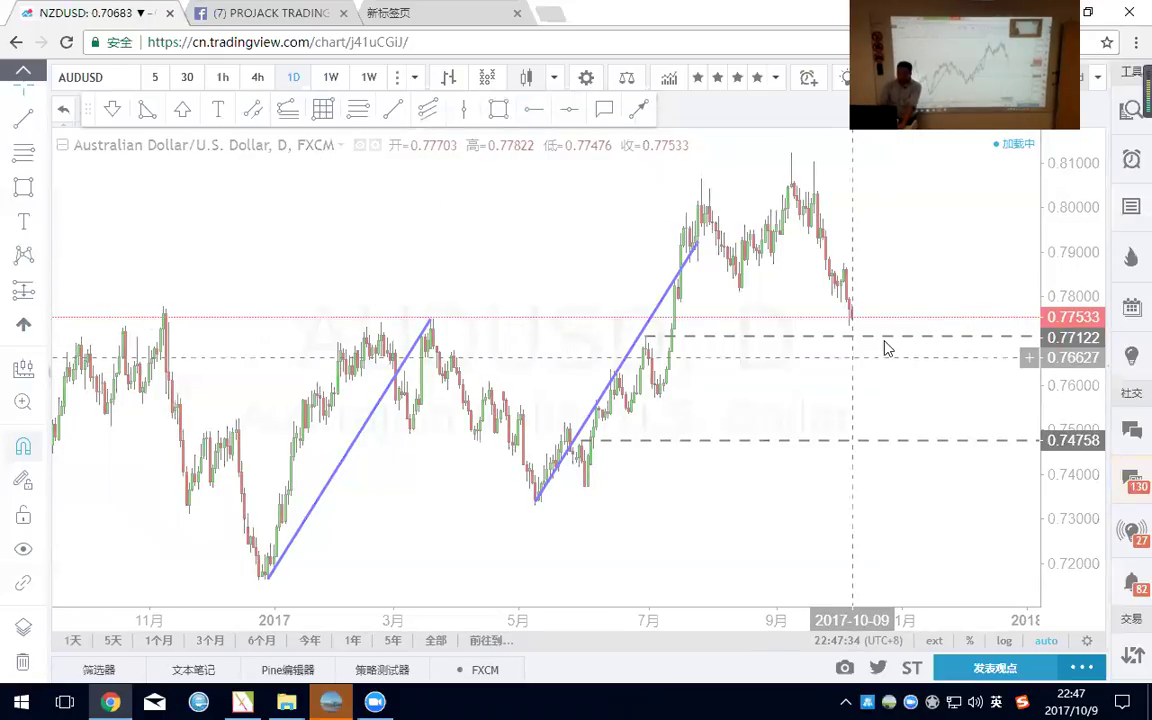
{"action": "scroll", "coordinate": [612, 303], "scroll_direction": "up", "scroll_amount": 3}
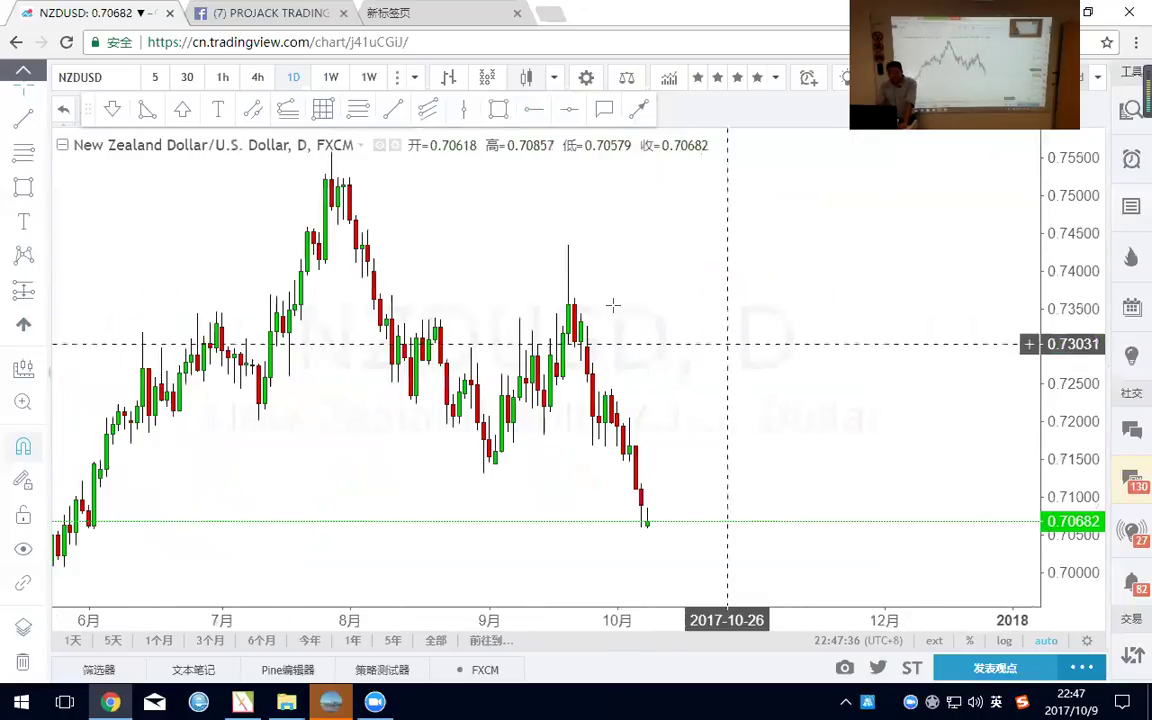
Review the published idea "NZDUSD SHORT WITH PRICE ACTION", playing its chart forward to the current price, and close it.
{"action": "left_click", "coordinate": [1131, 358]}
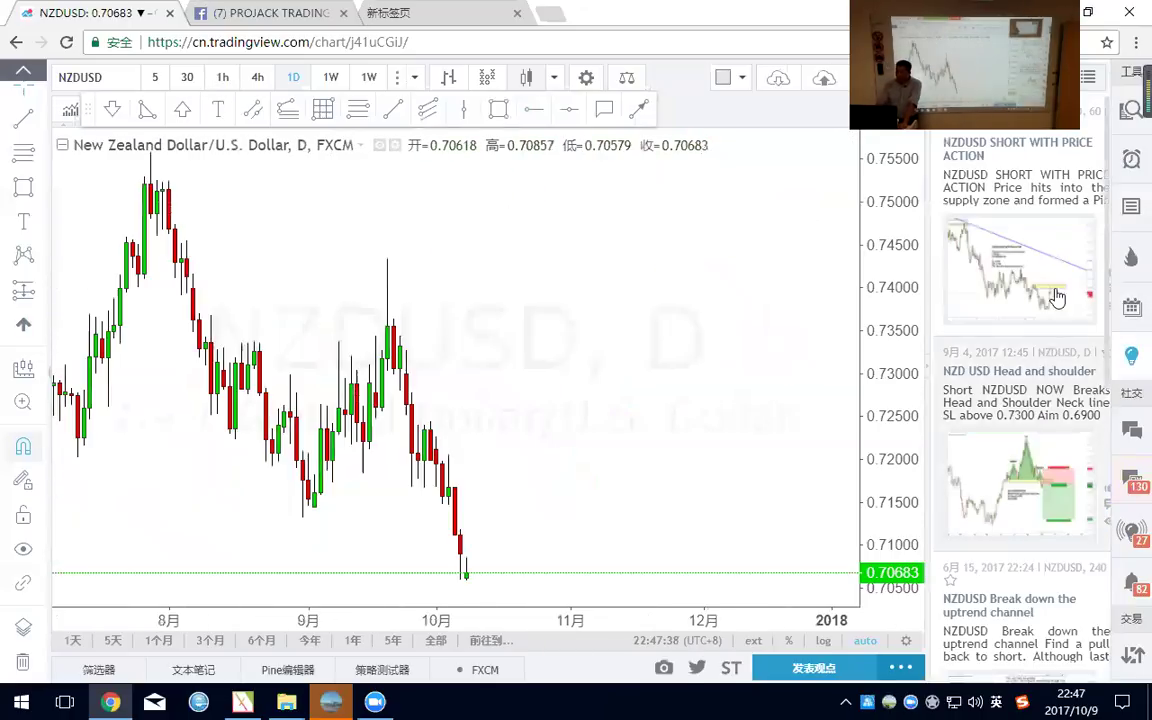
{"action": "left_click", "coordinate": [1045, 283]}
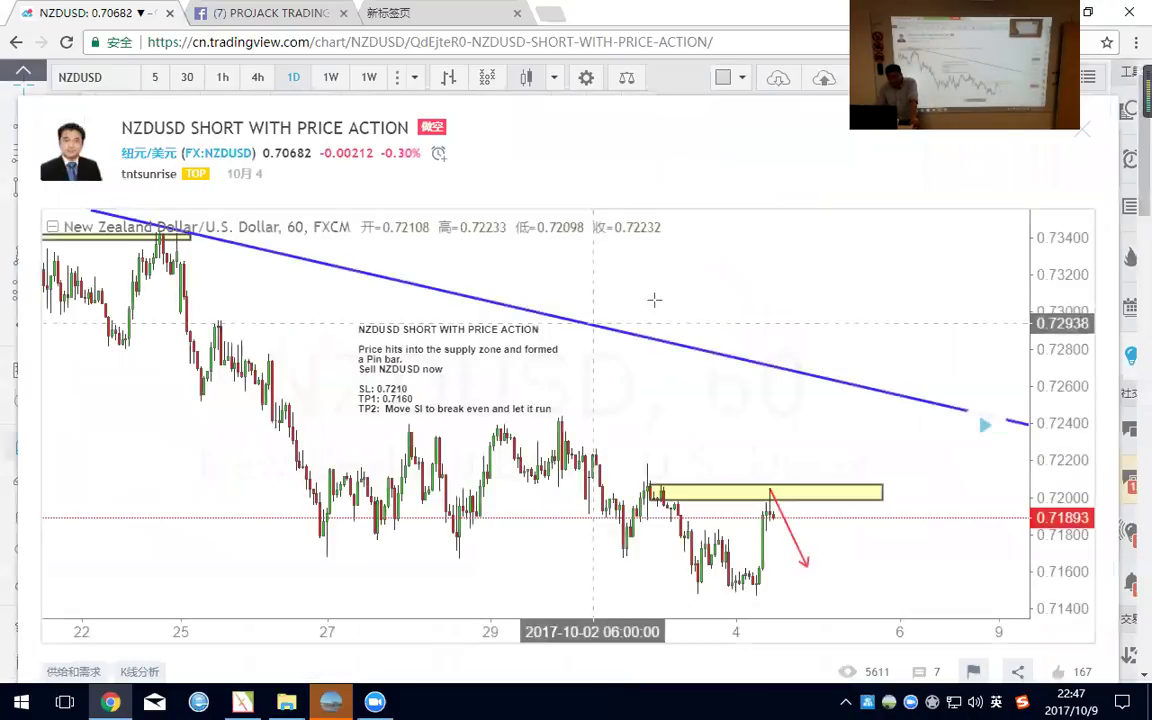
{"action": "scroll", "coordinate": [653, 298], "scroll_direction": "down", "scroll_amount": 2}
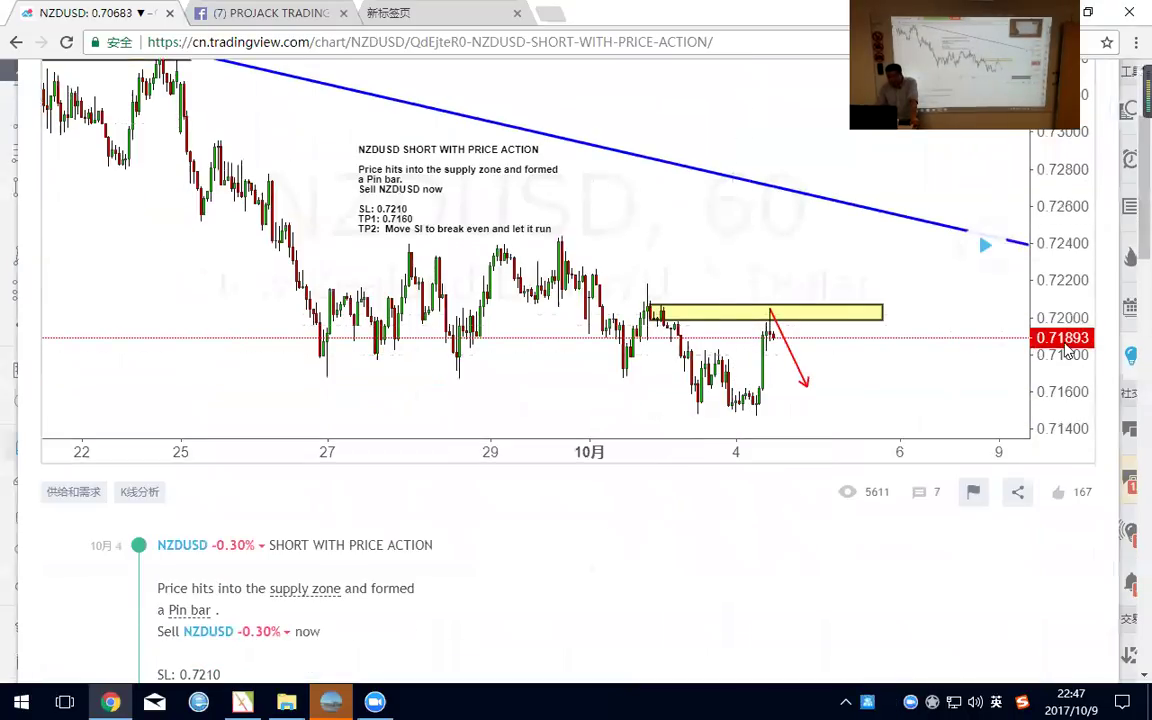
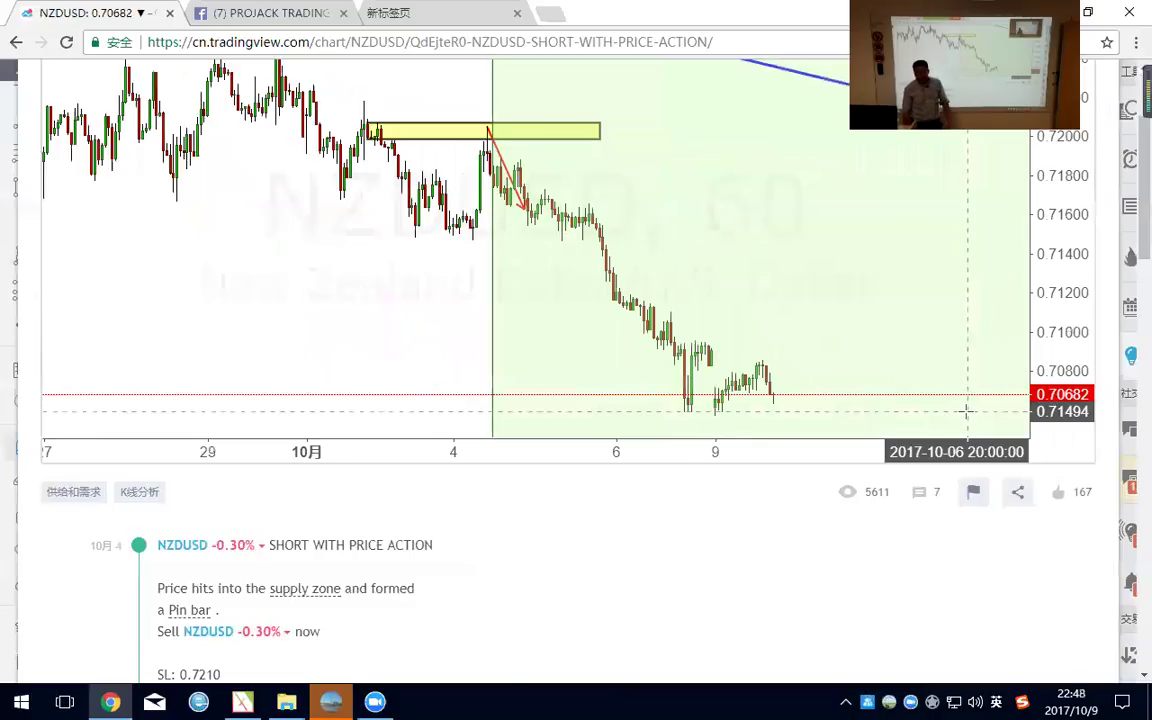
{"action": "scroll", "coordinate": [1062, 345], "scroll_direction": "up", "scroll_amount": 2}
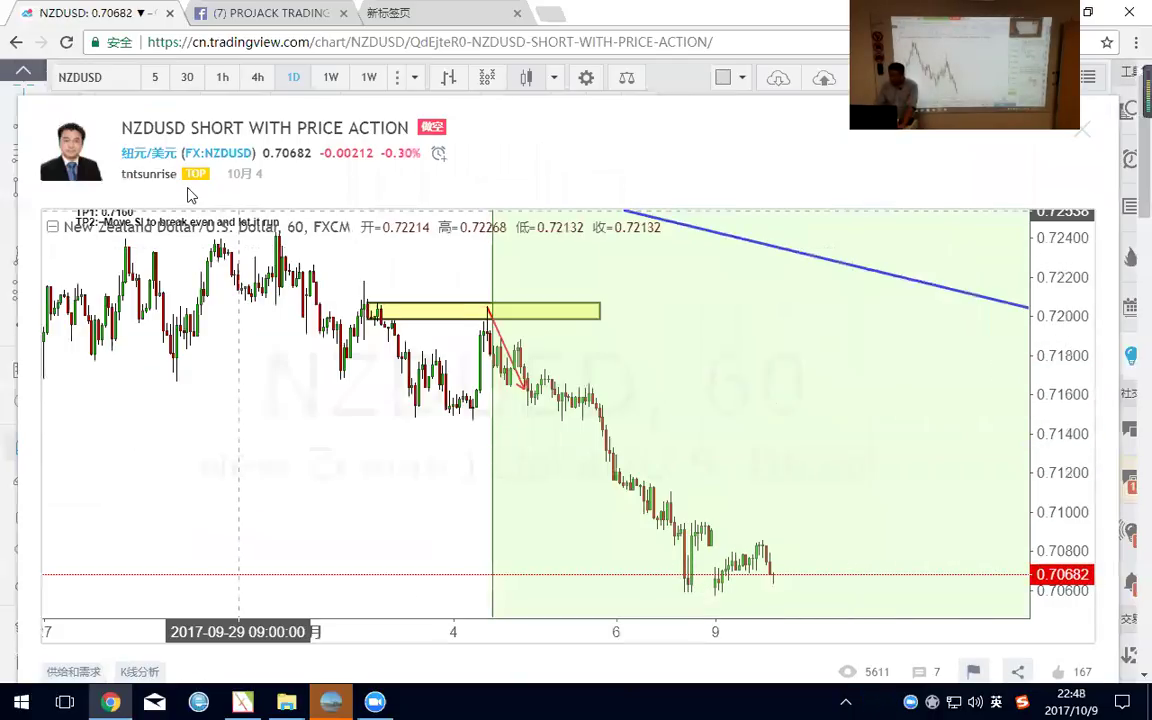
{"action": "key", "text": "Escape"}
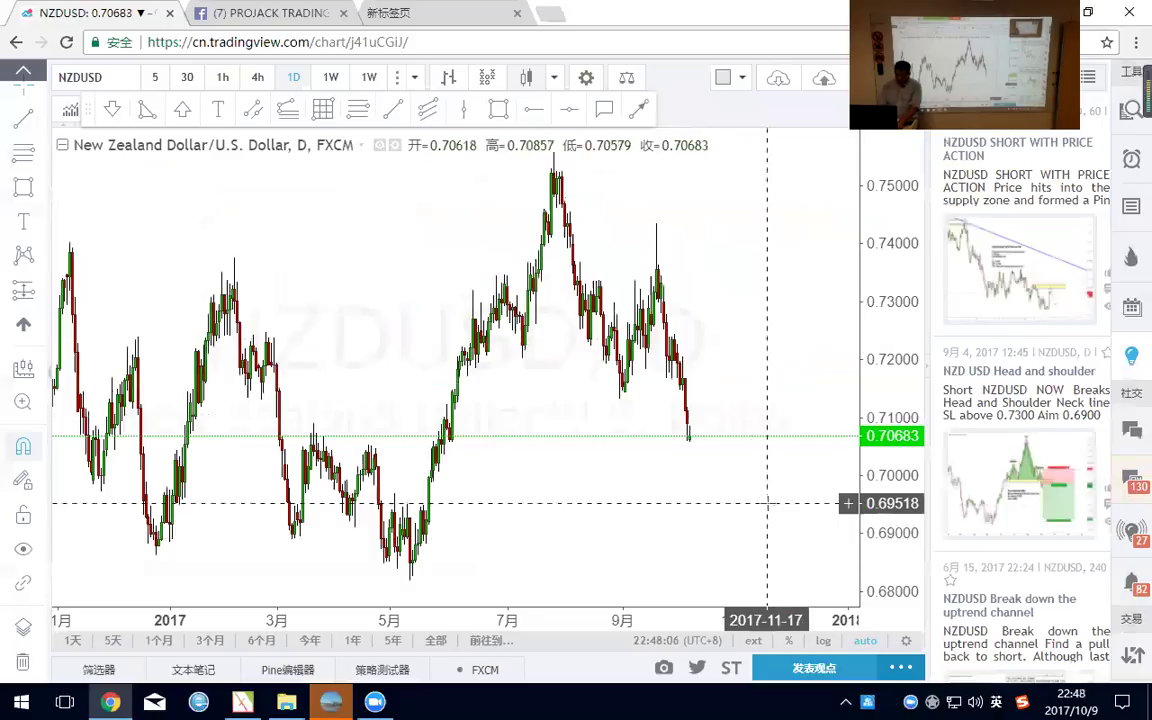
Load the USDCAD daily chart and bring the August to October candles into focus.
{"action": "type", "text": "USDCAD"}
{"action": "key", "text": "Return"}
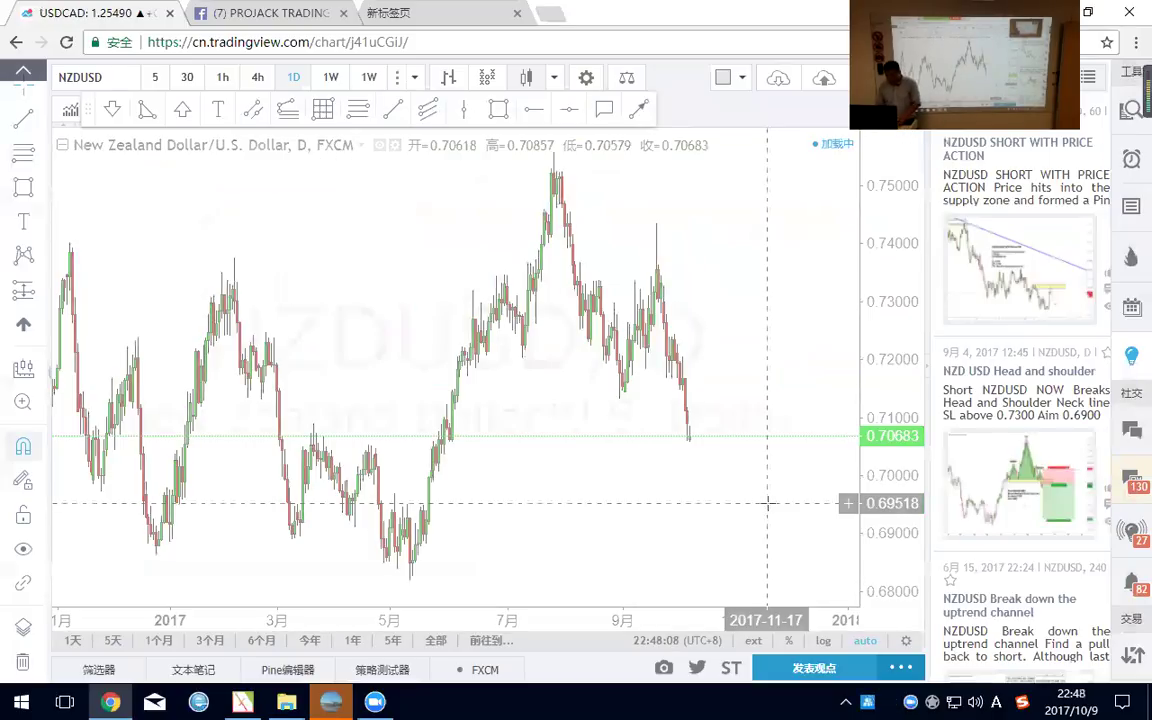
{"action": "scroll", "coordinate": [766, 504], "scroll_direction": "up", "scroll_amount": 6}
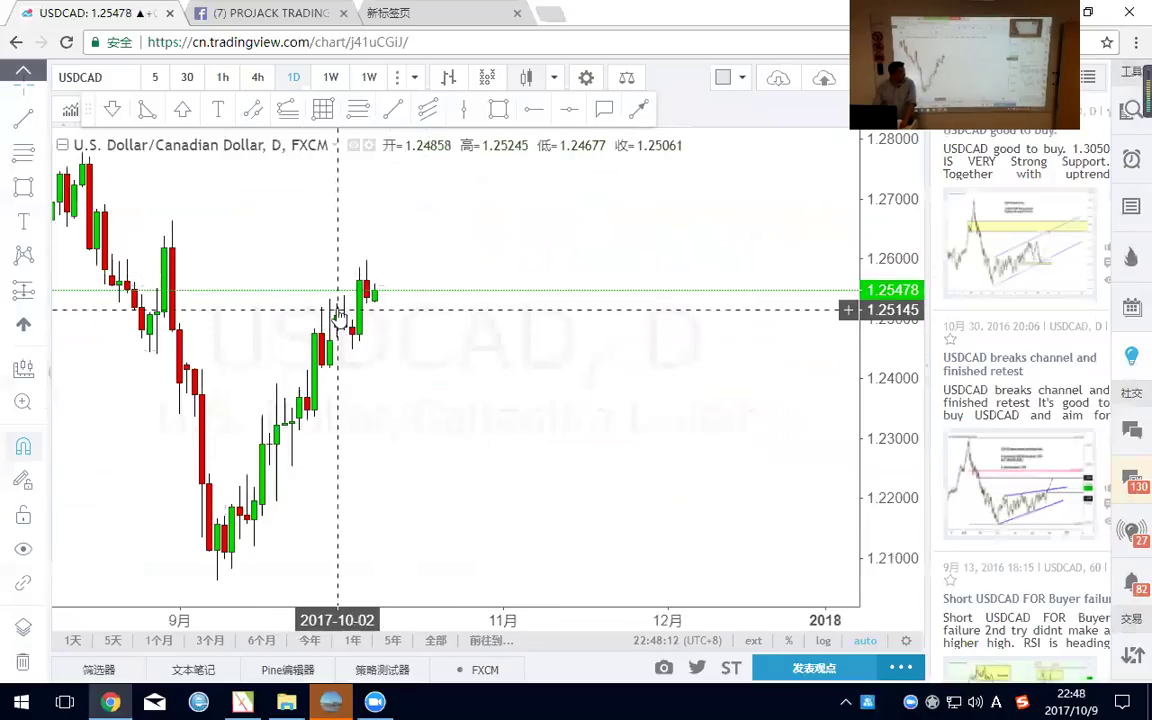
{"action": "left_click_drag", "start_coordinate": [420, 330], "coordinate": [546, 310]}
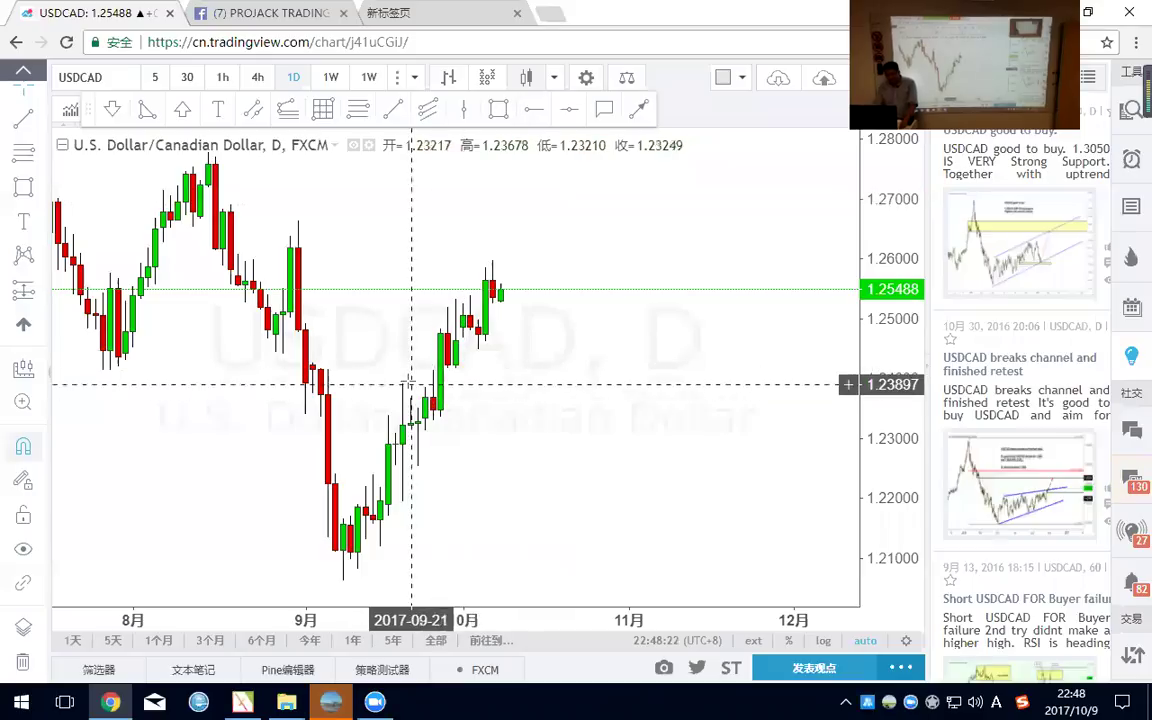
Draw a yellow support zone on USDCAD from the 20 September high, spanning about 1.239 to 1.242 and extending past the latest candle.
{"action": "left_click", "coordinate": [498, 109]}
{"action": "left_click_drag", "start_coordinate": [403, 383], "coordinate": [717, 365]}
{"action": "scroll", "coordinate": [632, 499], "scroll_direction": "down", "scroll_amount": 1}
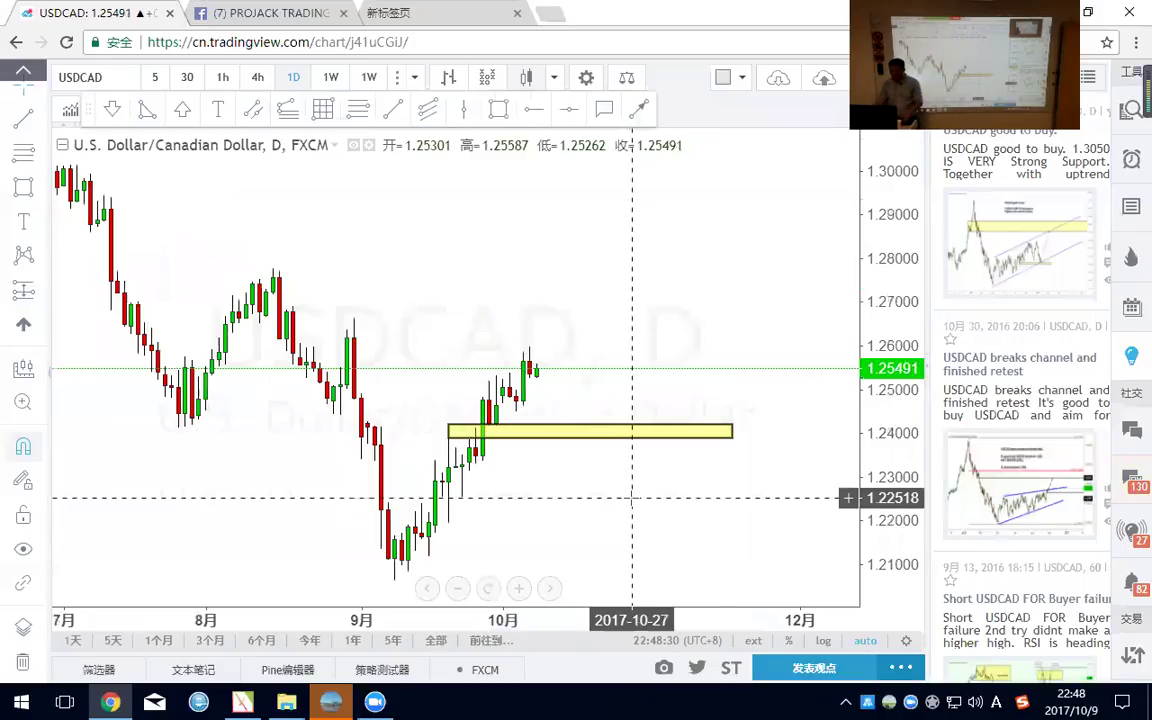
{"action": "scroll", "coordinate": [676, 298], "scroll_direction": "down", "scroll_amount": 3}
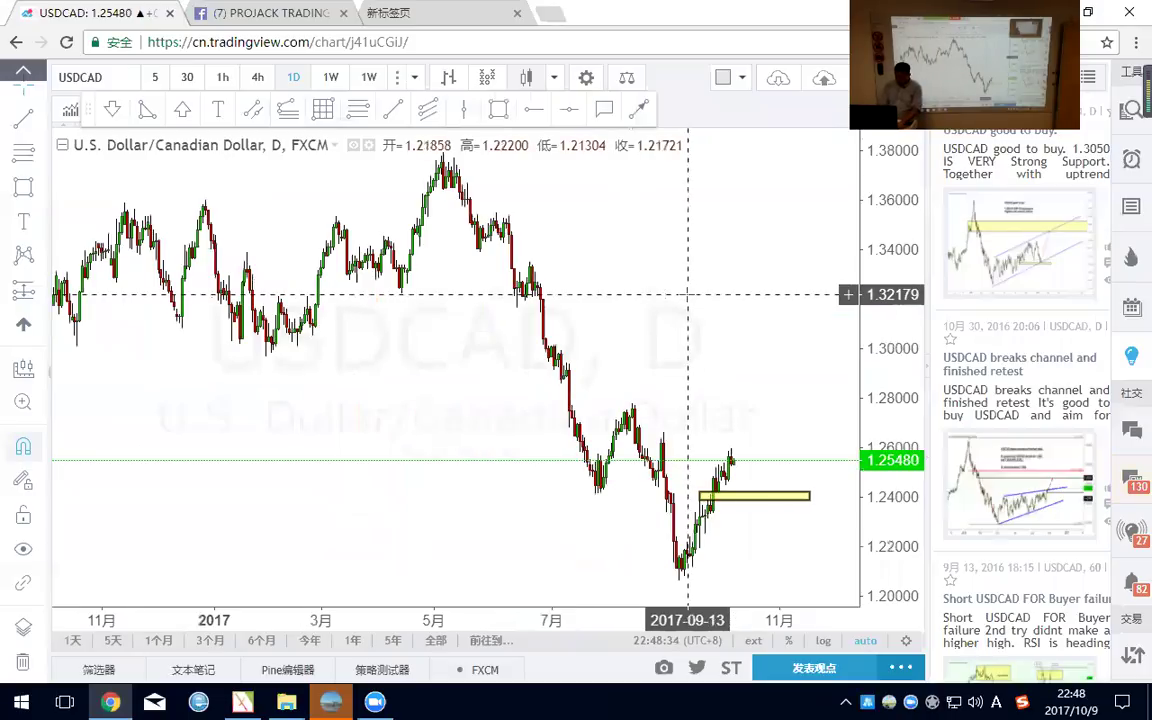
Load the USOIL daily chart and remove all of its existing drawings.
{"action": "type", "text": "USOIL"}
{"action": "key", "text": "Return"}
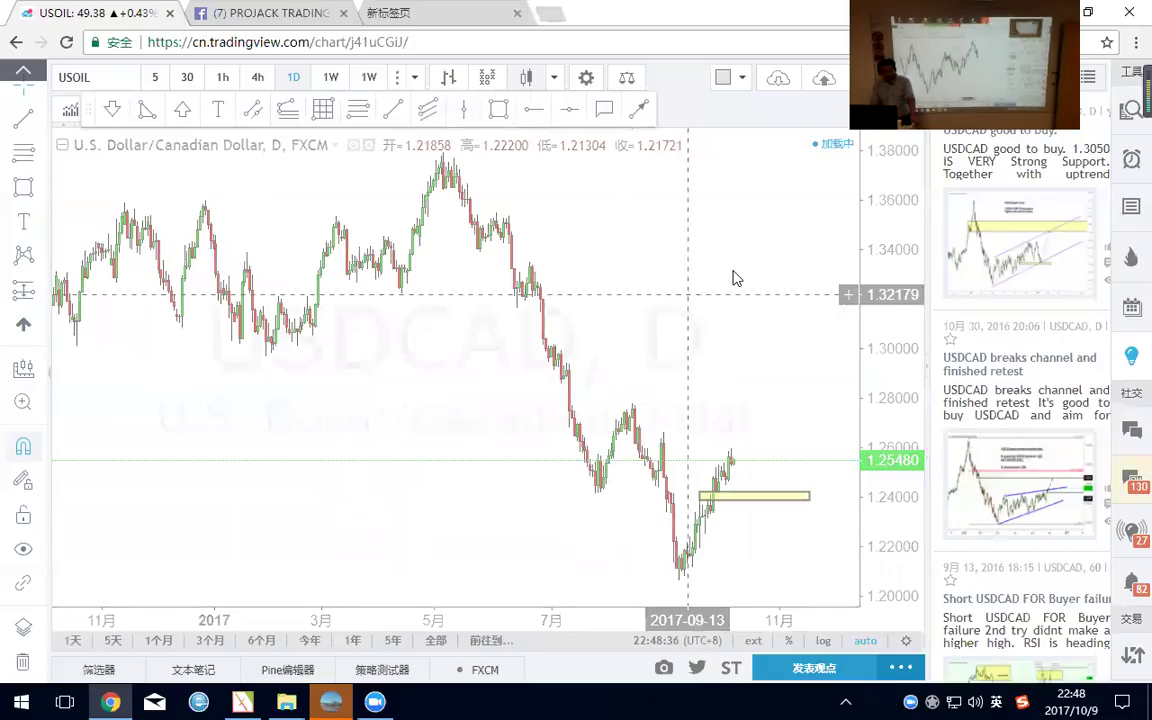
{"action": "scroll", "coordinate": [648, 373], "scroll_direction": "up", "scroll_amount": 2}
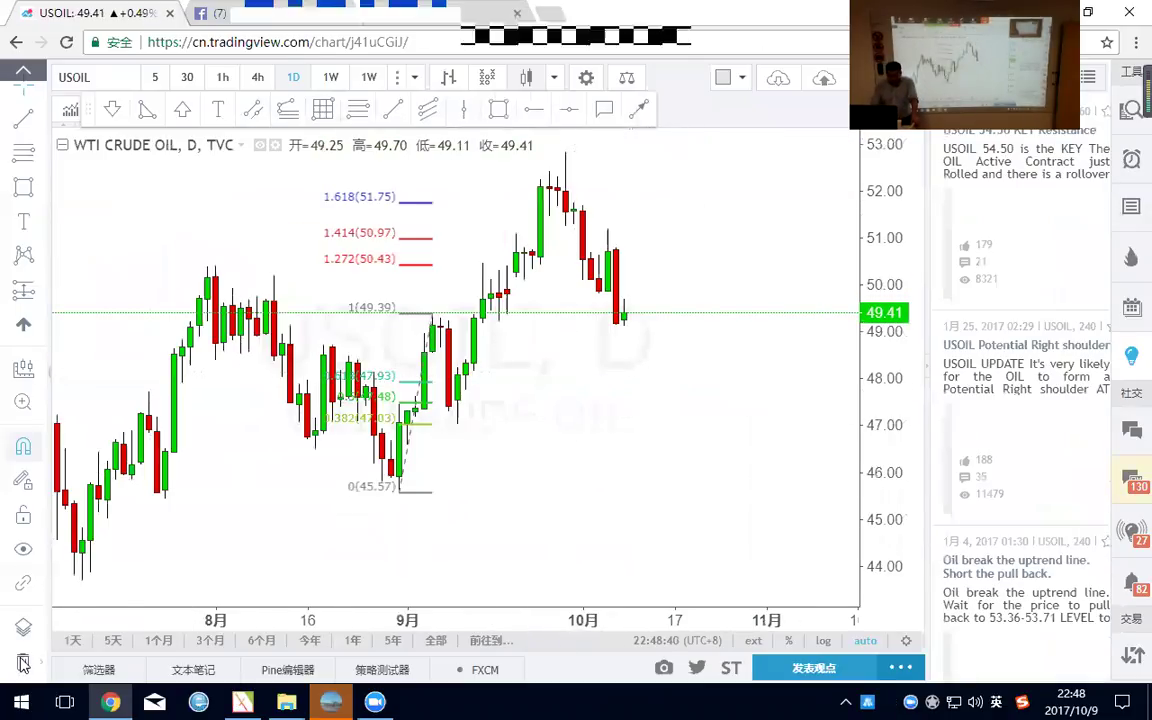
{"action": "left_click", "coordinate": [23, 663]}
Add a dashed horizontal ray on the USOIL daily chart at 51.25.
{"action": "scroll", "coordinate": [527, 193], "scroll_direction": "up", "scroll_amount": 2}
{"action": "left_click", "coordinate": [475, 250]}
{"action": "right_click", "coordinate": [600, 494]}
{"action": "left_click_drag", "start_coordinate": [550, 430], "coordinate": [437, 430]}
Switch USOIL to the 1-hour timeframe and lower the dashed horizontal ray to 51.21.
{"action": "left_click", "coordinate": [222, 79]}
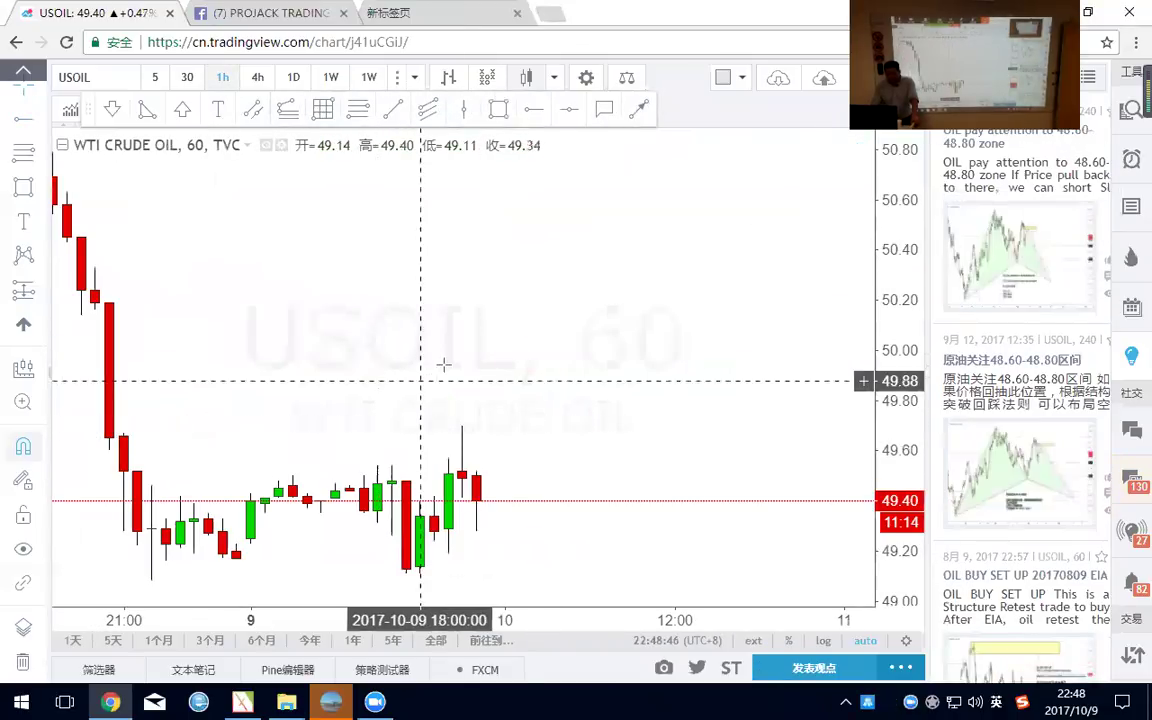
{"action": "scroll", "coordinate": [443, 366], "scroll_direction": "down", "scroll_amount": 3}
{"action": "left_click_drag", "start_coordinate": [504, 417], "coordinate": [651, 419]}
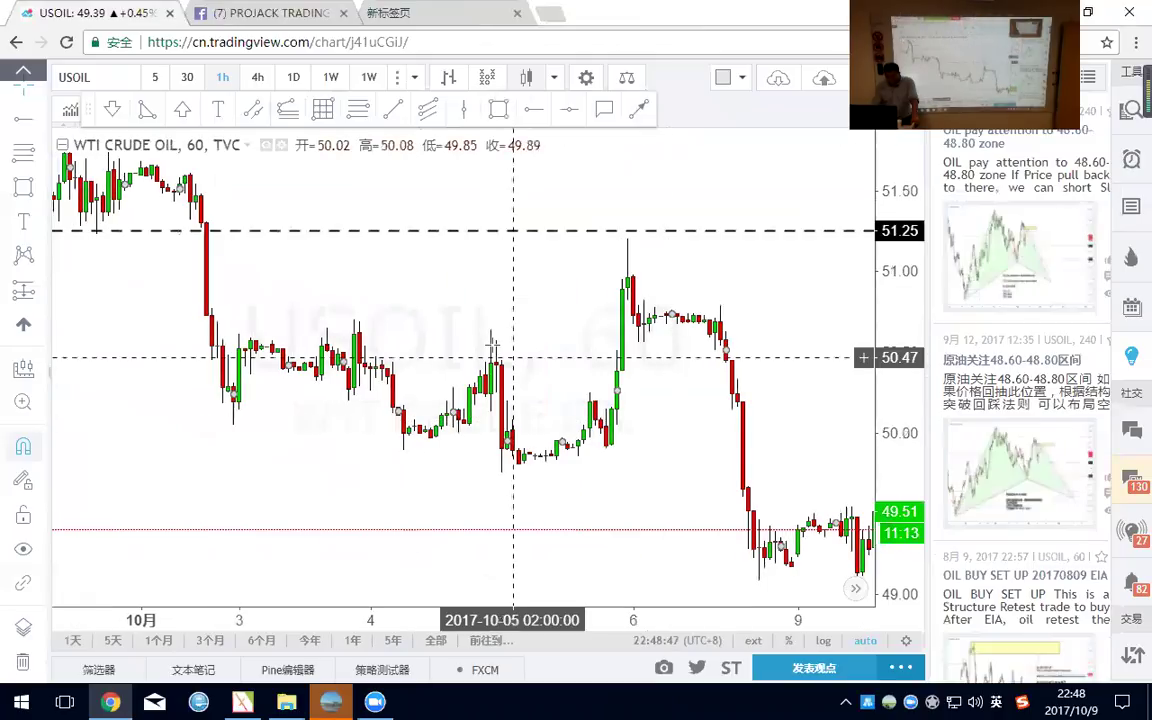
{"action": "scroll", "coordinate": [492, 345], "scroll_direction": "down", "scroll_amount": 1}
{"action": "left_click", "coordinate": [266, 333]}
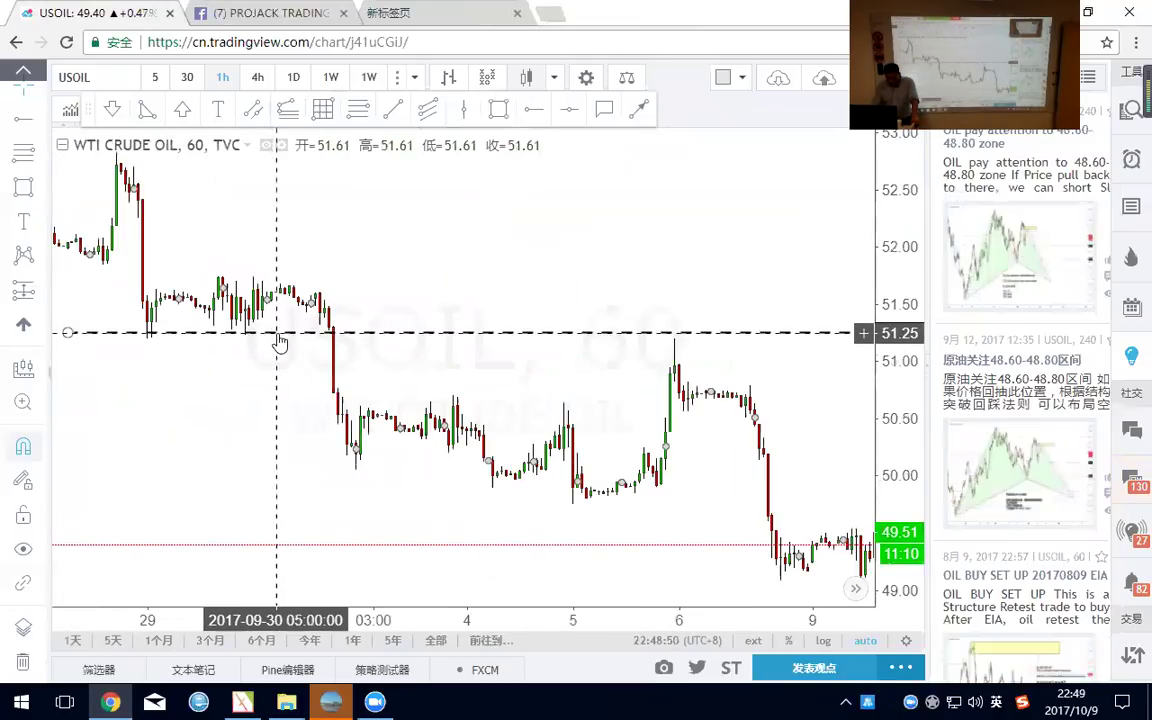
{"action": "left_click_drag", "start_coordinate": [274, 335], "coordinate": [275, 339]}
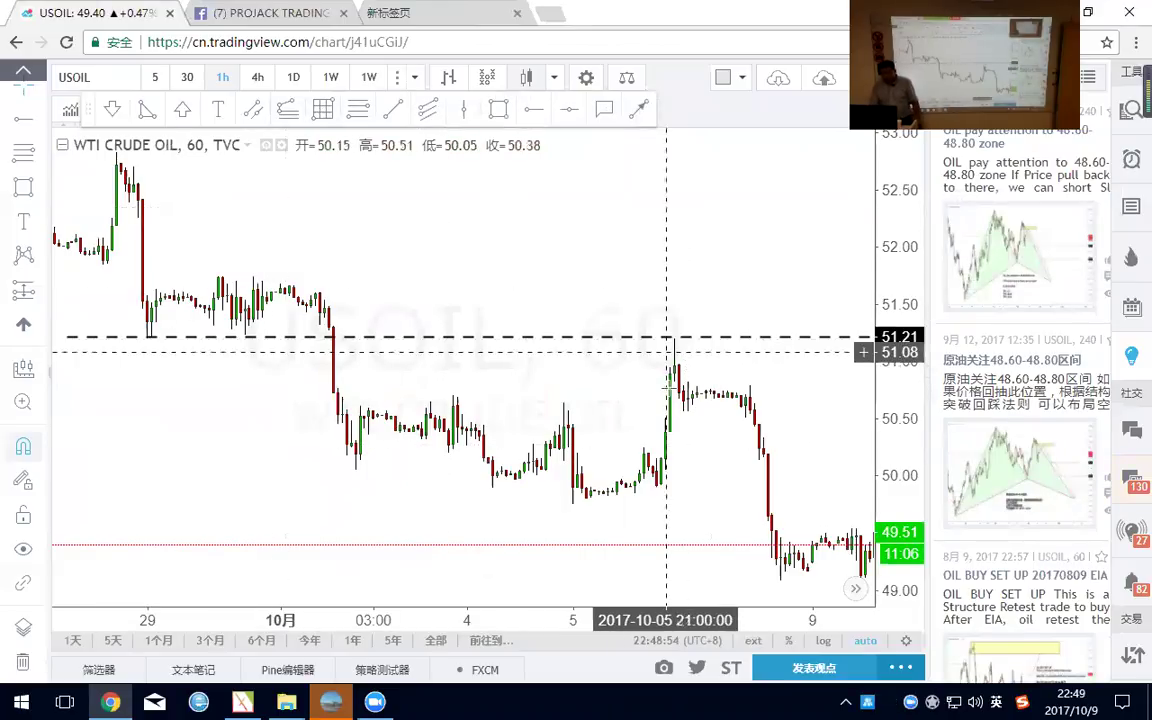
Draw a blue arrow from about 51.11 to 50.97, pointing at the candle that follows the 5 October high just below the ray.
{"action": "scroll", "coordinate": [722, 393], "scroll_direction": "up", "scroll_amount": 3}
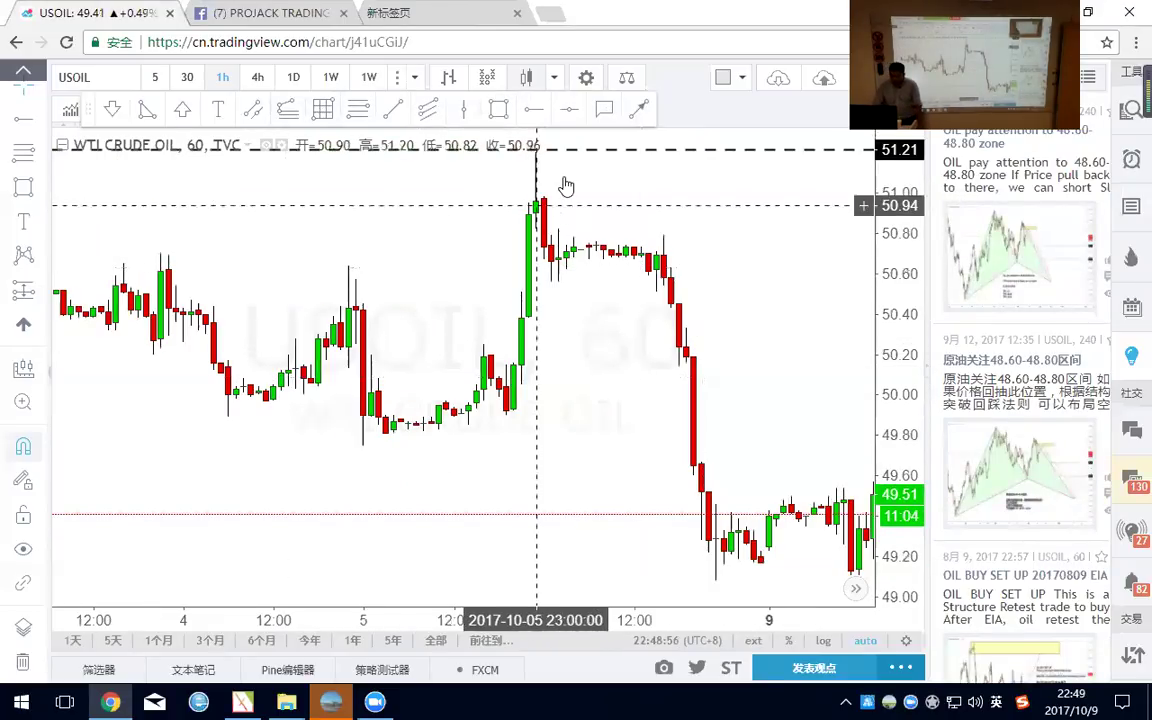
{"action": "left_click", "coordinate": [638, 109]}
{"action": "left_click", "coordinate": [632, 172]}
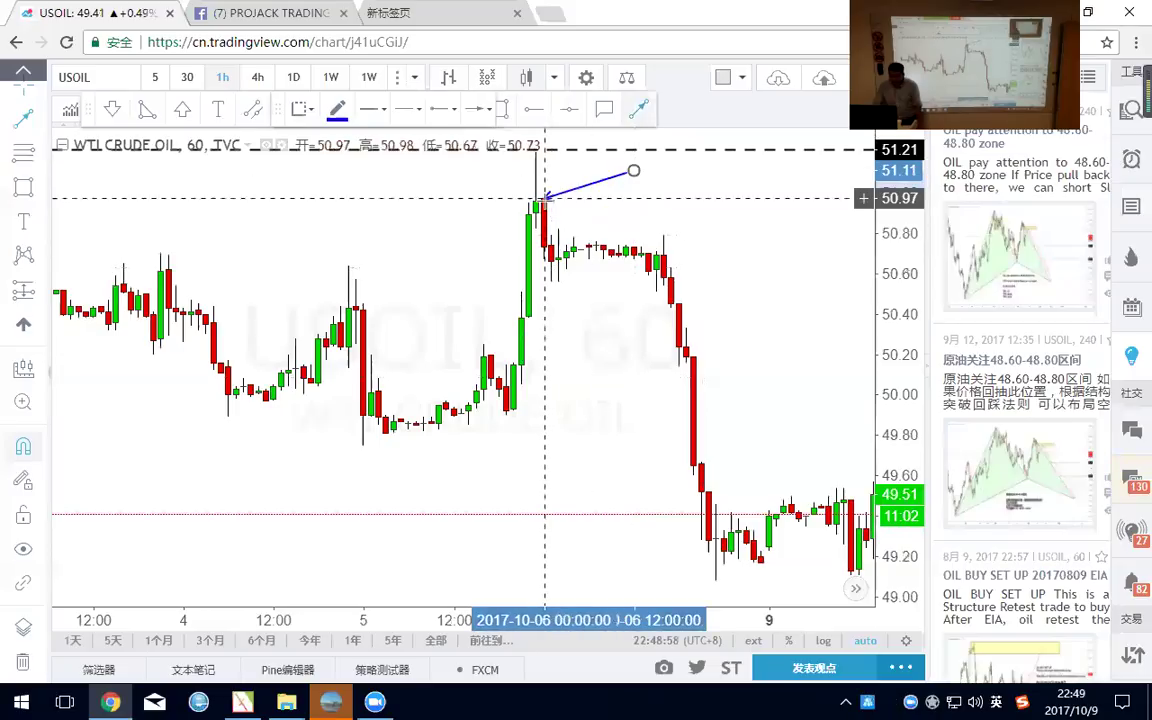
{"action": "left_click", "coordinate": [541, 198]}
{"action": "scroll", "coordinate": [568, 195], "scroll_direction": "down", "scroll_amount": 3}
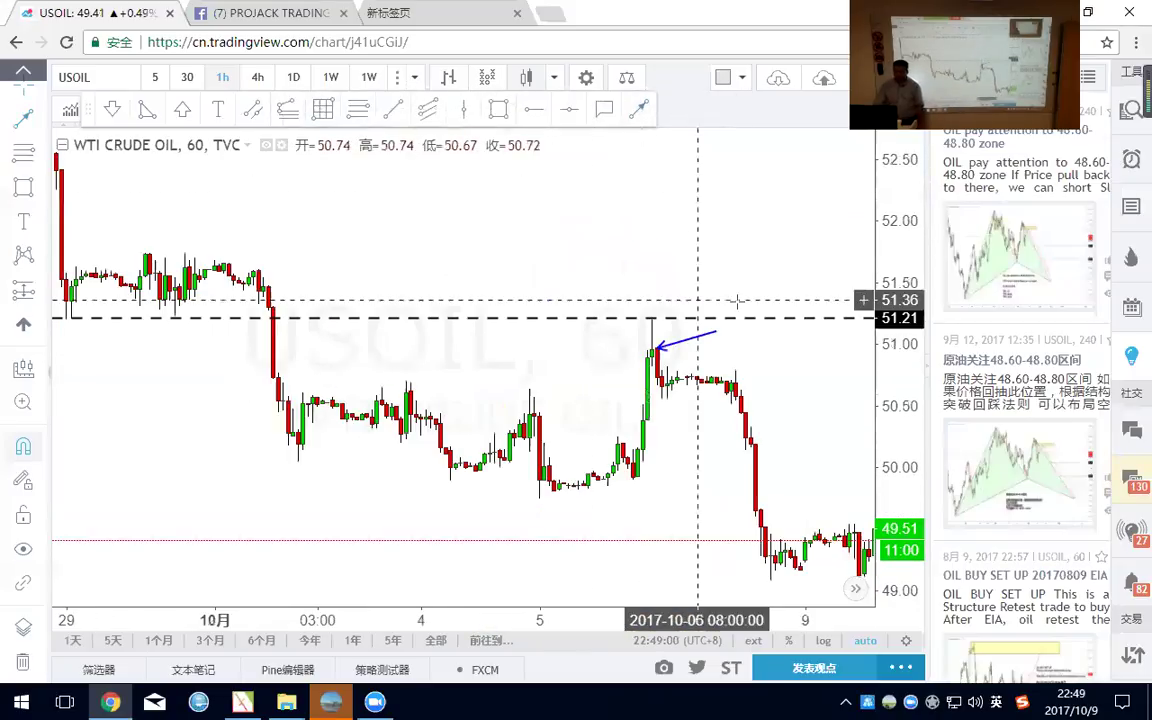
{"action": "left_click_drag", "start_coordinate": [724, 305], "coordinate": [625, 277]}
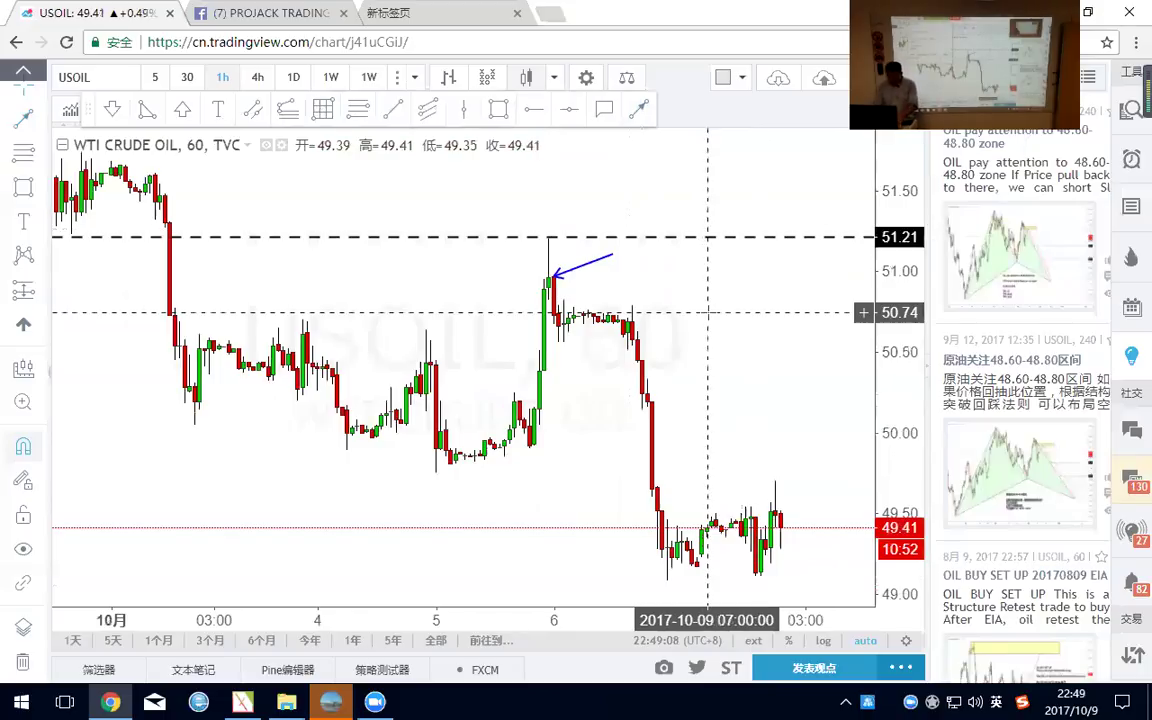
Load the USDJPY symbol and change the chart to the daily timeframe.
{"action": "type", "text": "USDJPY"}
{"action": "key", "text": "Return"}
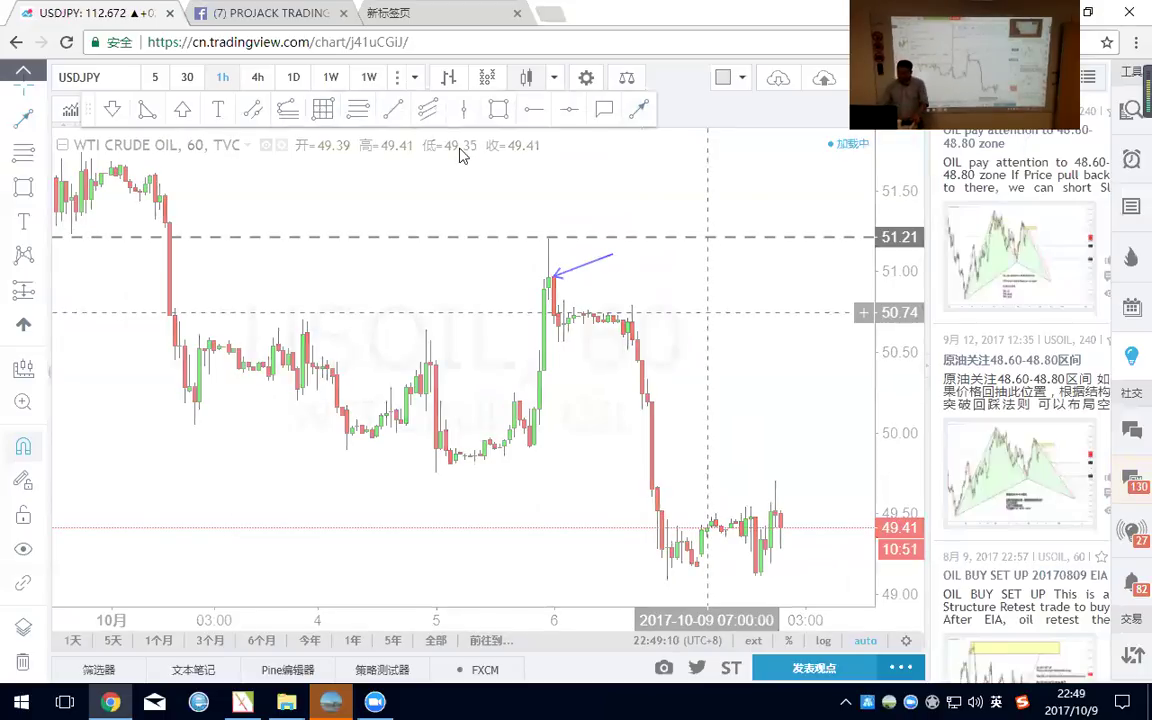
{"action": "scroll", "coordinate": [509, 301], "scroll_direction": "down", "scroll_amount": 5}
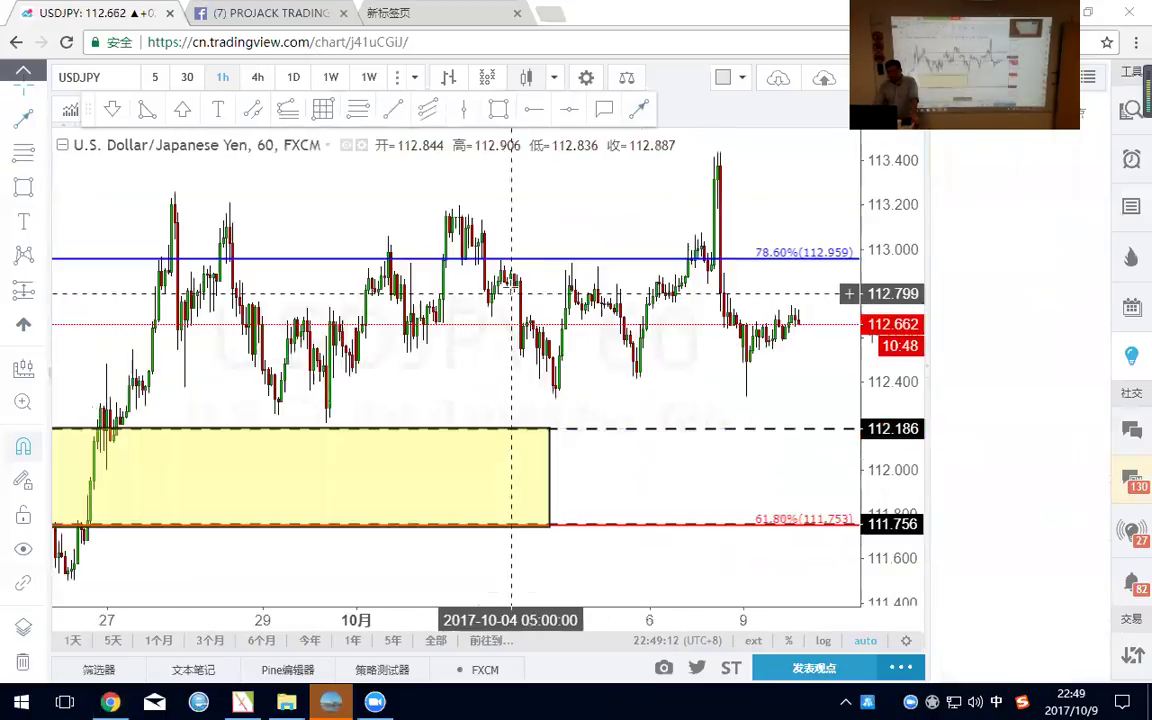
{"action": "left_click", "coordinate": [292, 79]}
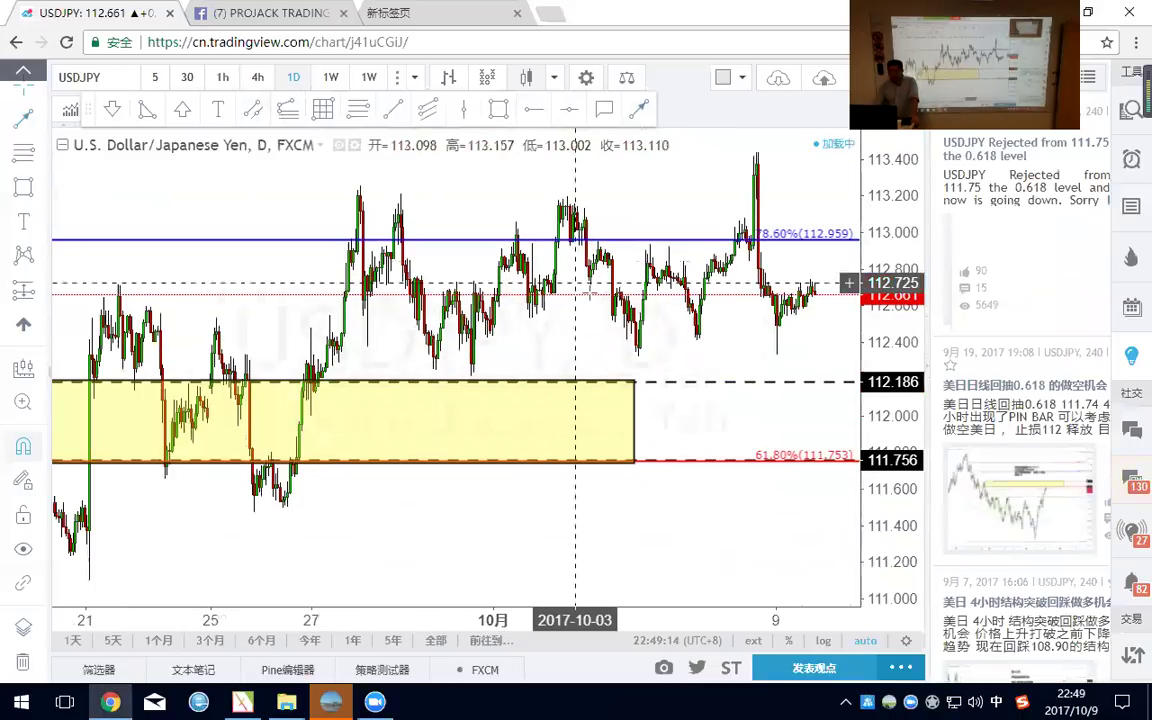
{"action": "scroll", "coordinate": [630, 393], "scroll_direction": "up", "scroll_amount": 5}
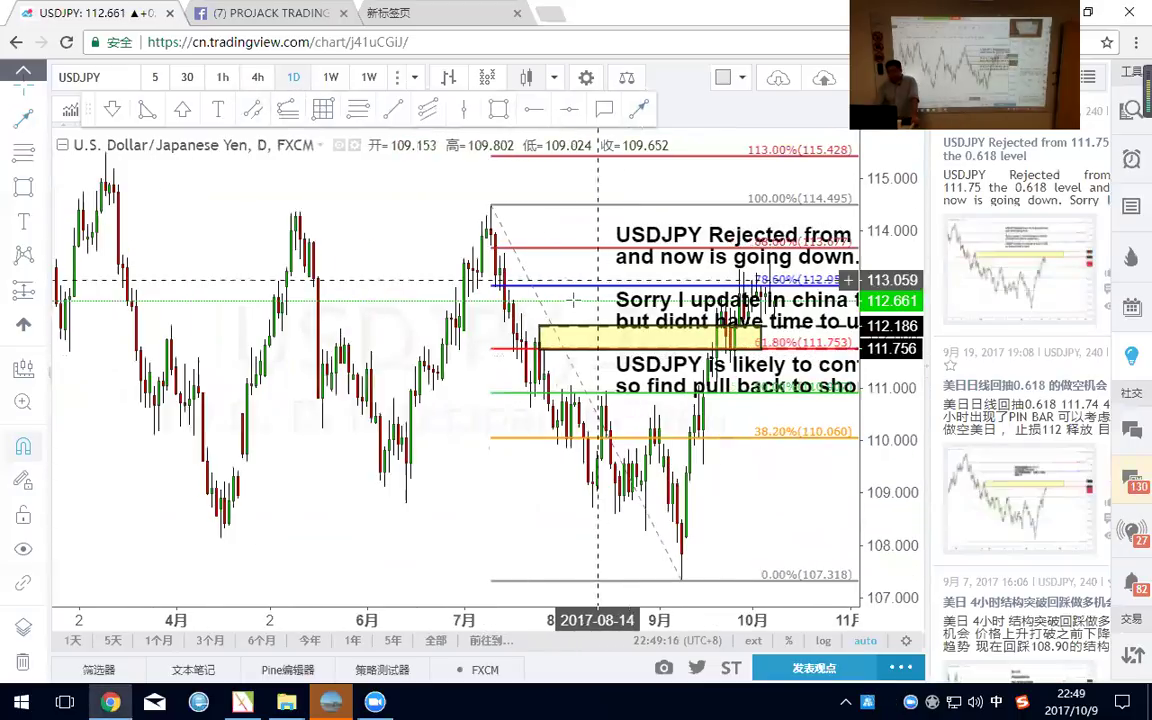
Remove all existing drawings from the USDJPY daily chart.
{"action": "left_click_drag", "start_coordinate": [488, 475], "coordinate": [161, 473]}
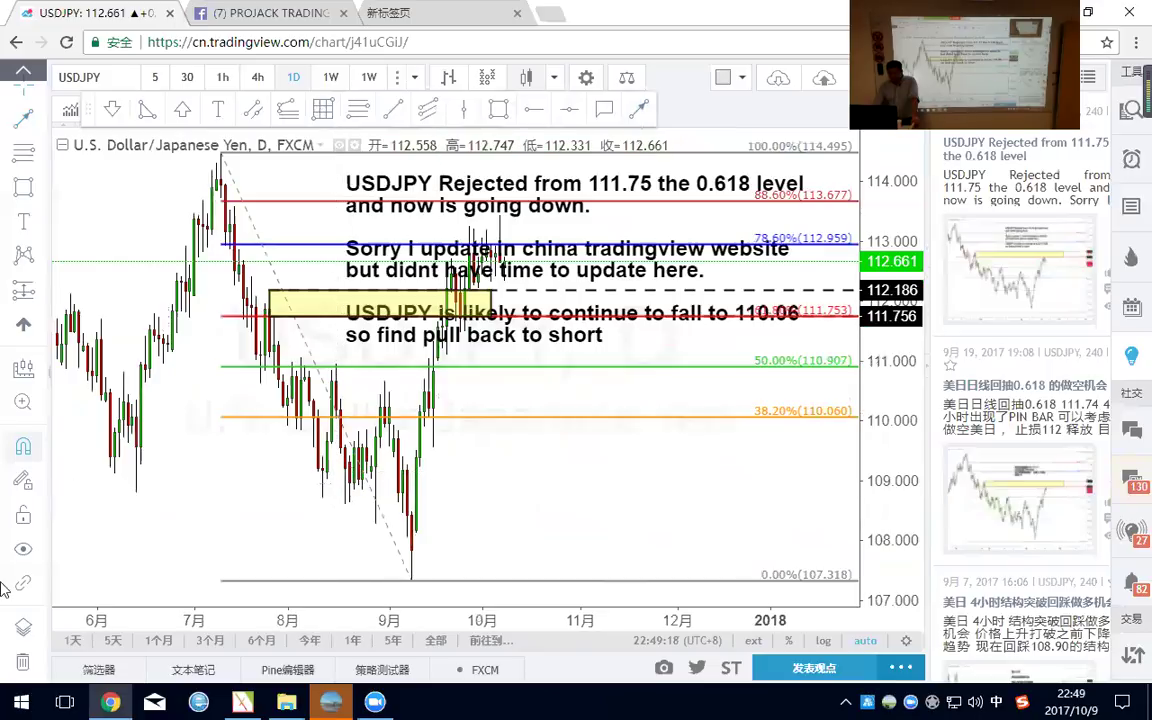
{"action": "left_click", "coordinate": [22, 659]}
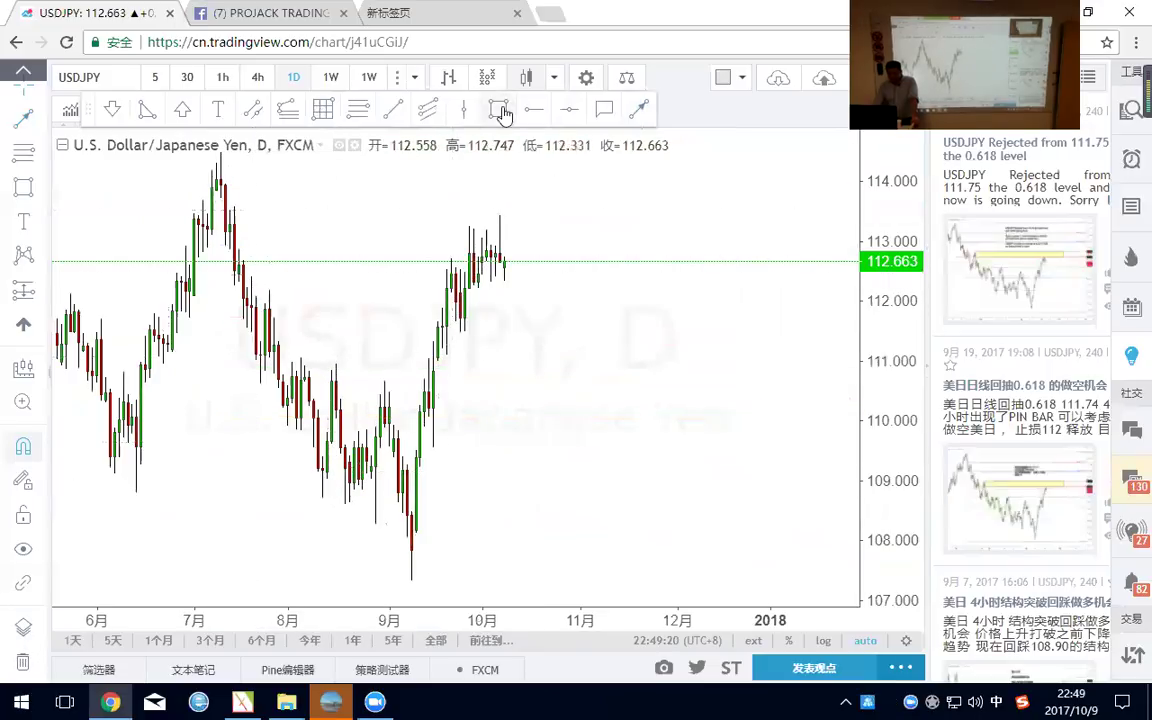
Draw a Fibonacci retracement from the 11 July high at 114.495 to the 8 September low at 107.318, examine its levels, and remove it.
{"action": "scroll", "coordinate": [345, 215], "scroll_direction": "down", "scroll_amount": 3}
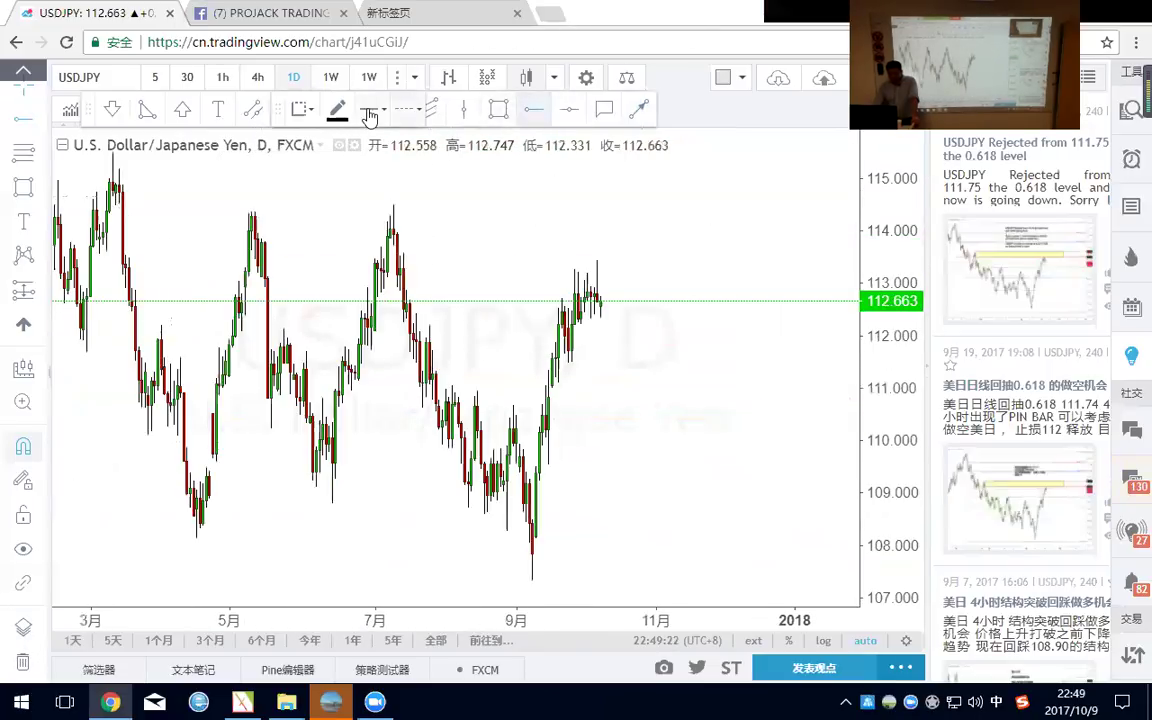
{"action": "left_click", "coordinate": [393, 203]}
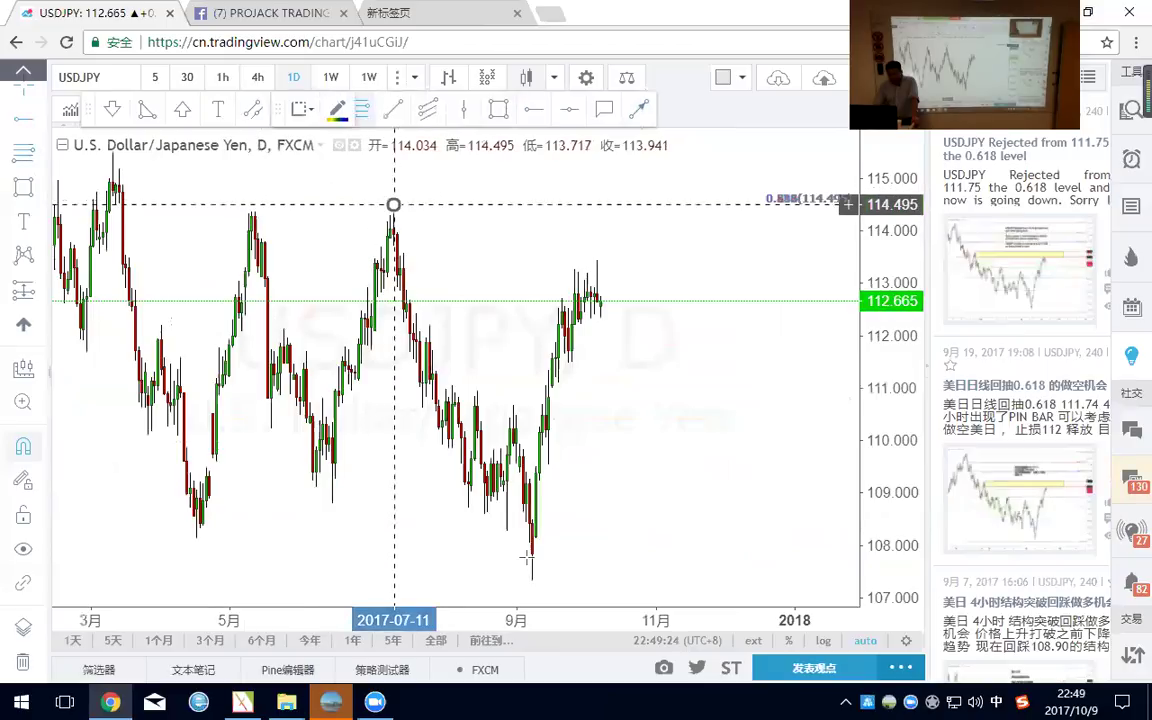
{"action": "left_click", "coordinate": [531, 582]}
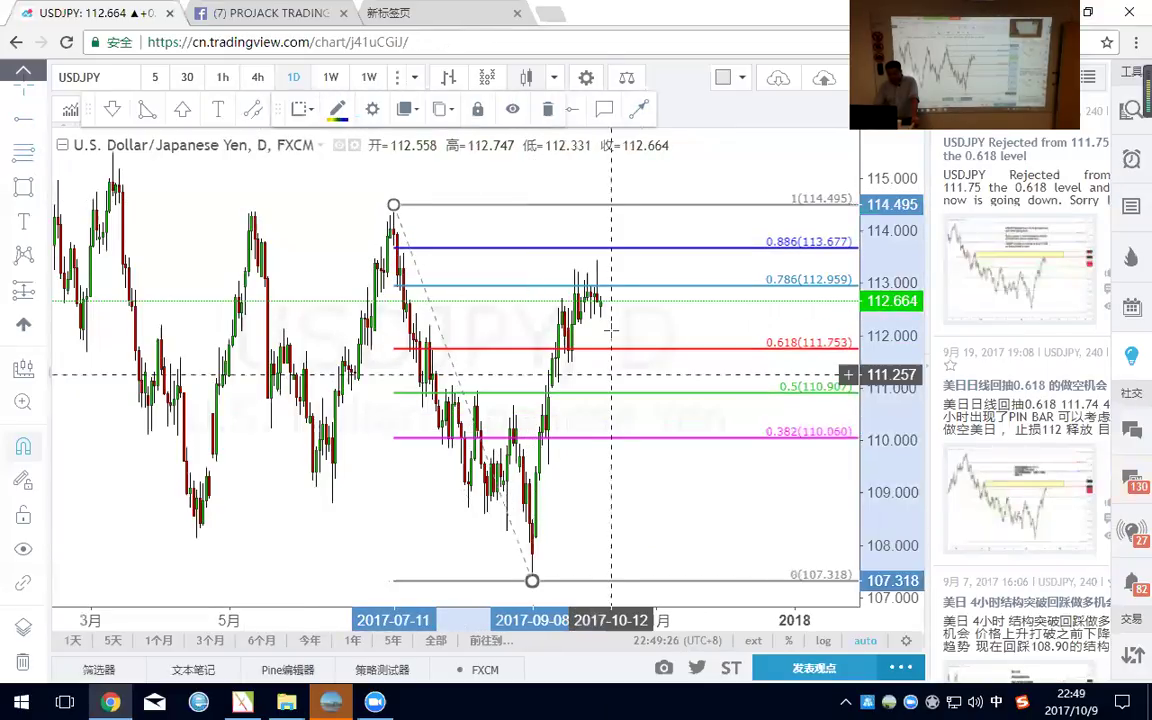
{"action": "right_click", "coordinate": [650, 234]}
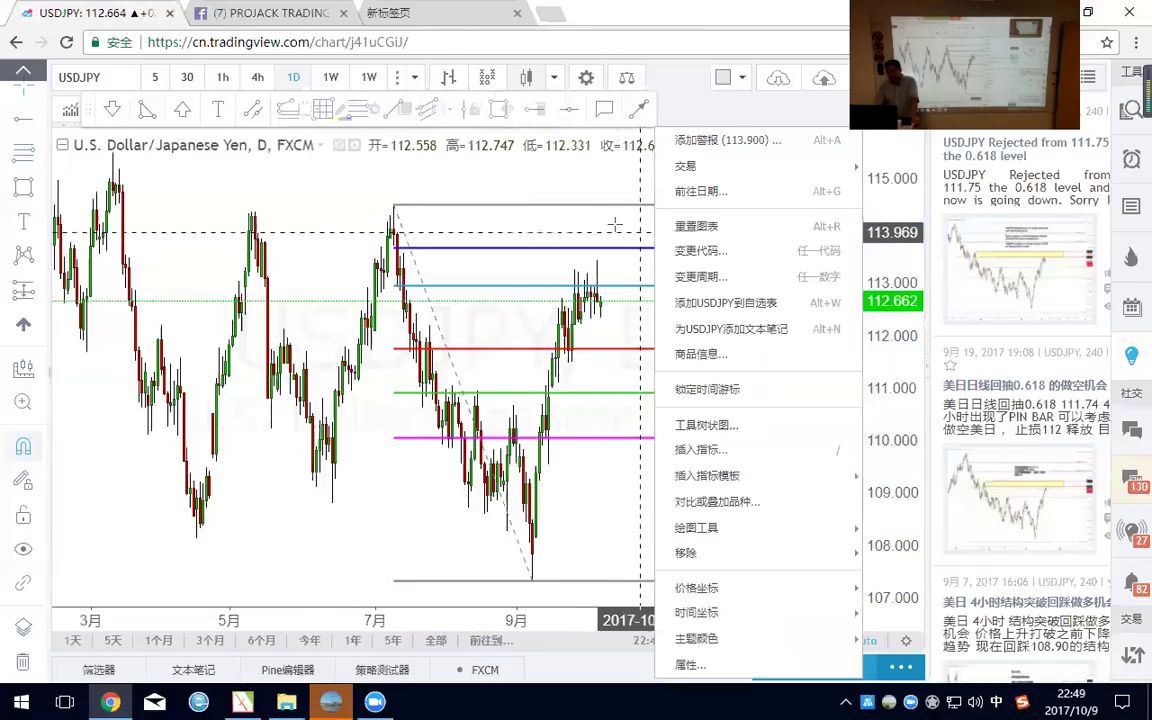
{"action": "scroll", "coordinate": [600, 215], "scroll_direction": "up", "scroll_amount": 3}
{"action": "scroll", "coordinate": [520, 255], "scroll_direction": "up", "scroll_amount": 2}
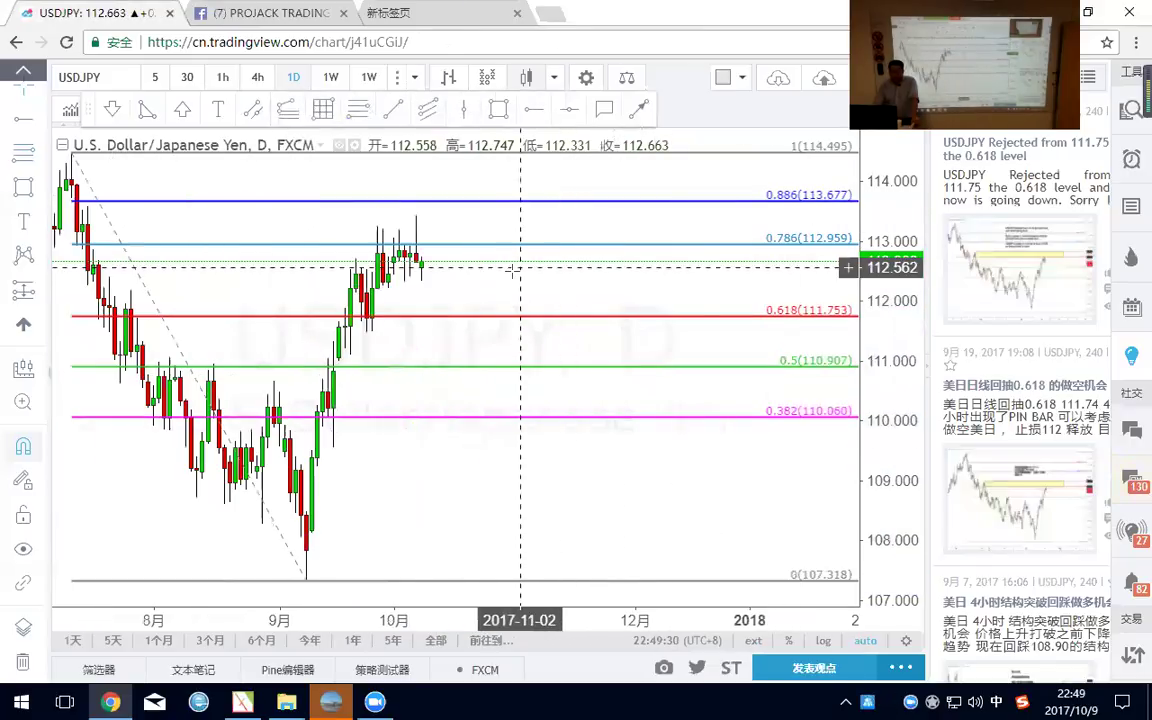
{"action": "scroll", "coordinate": [610, 205], "scroll_direction": "up", "scroll_amount": 2}
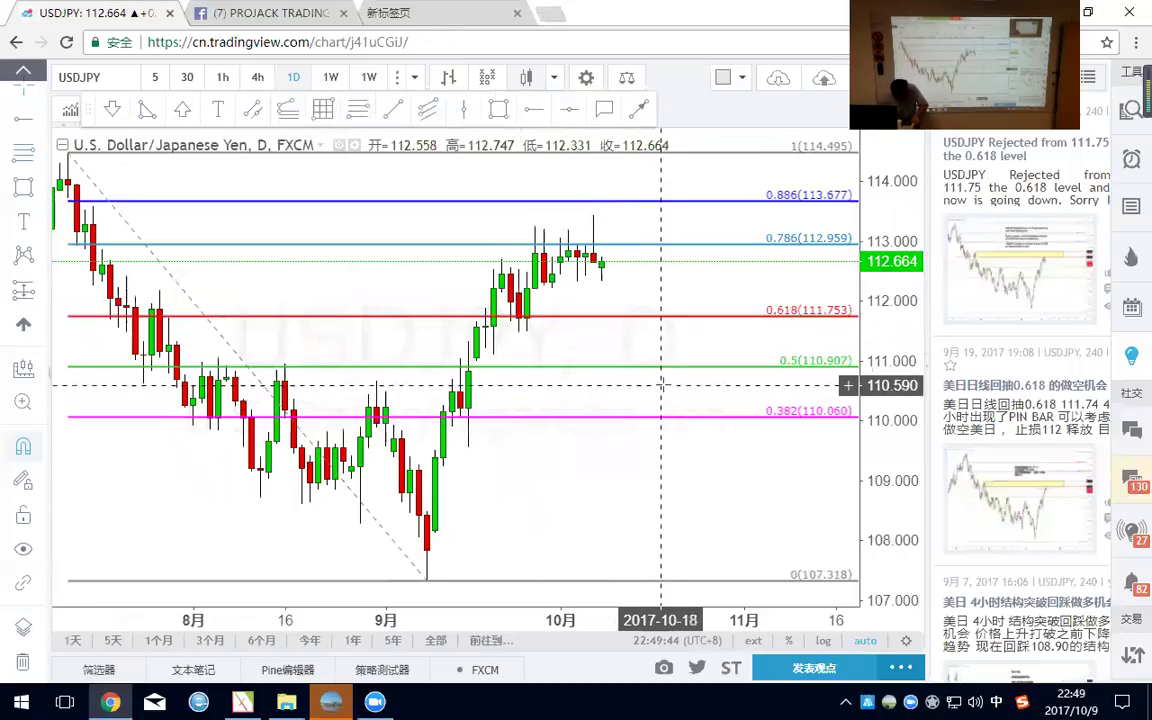
{"action": "scroll", "coordinate": [672, 377], "scroll_direction": "down", "scroll_amount": 2}
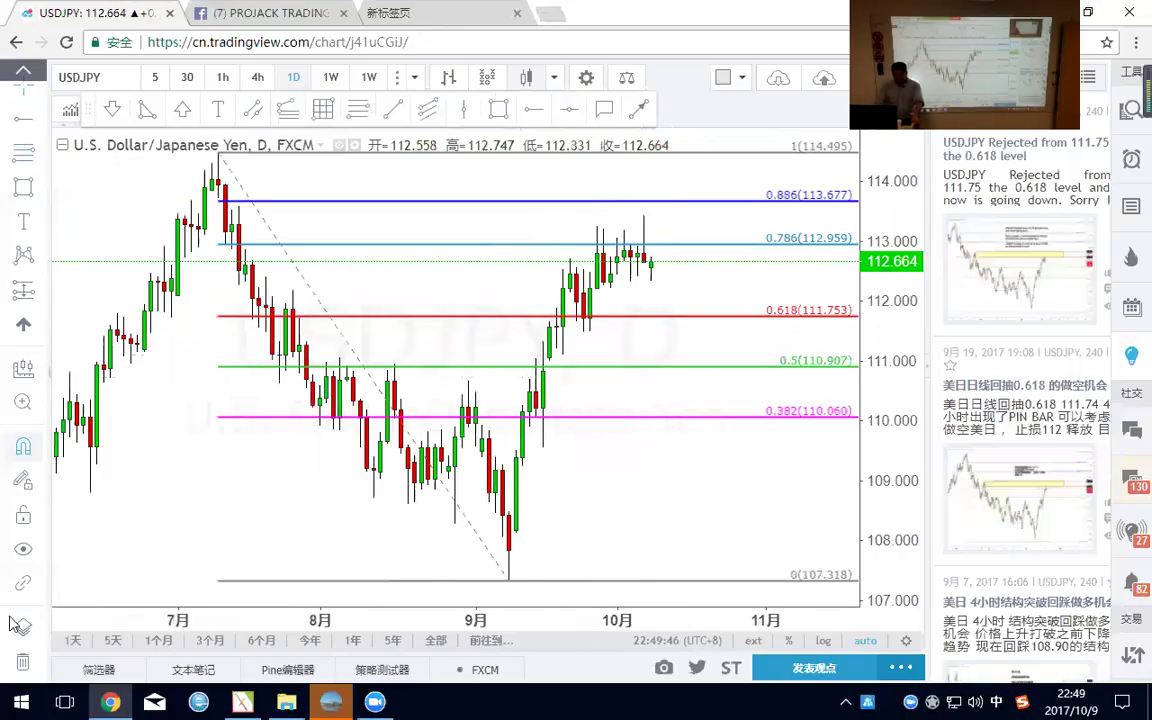
{"action": "key", "text": "ctrl+z"}
Draw a yellow rectangle zone on USDJPY from the 15 September candle into November, between 110.83 and about 111.1.
{"action": "scroll", "coordinate": [560, 240], "scroll_direction": "up", "scroll_amount": 2}
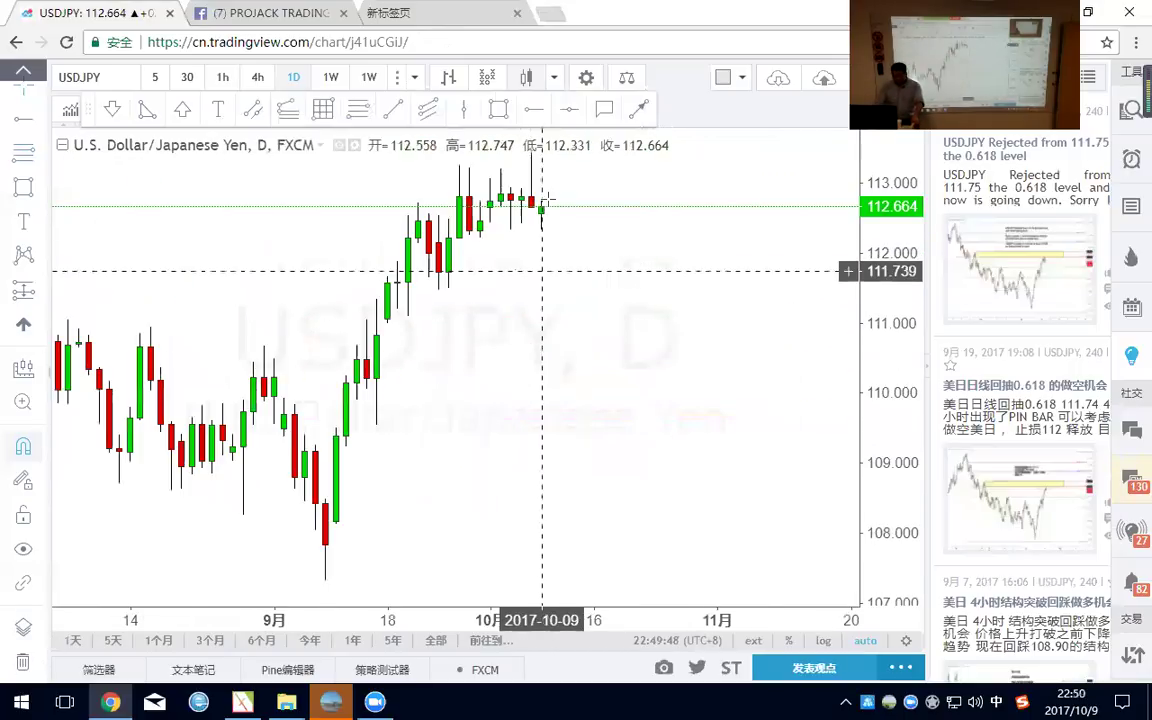
{"action": "left_click", "coordinate": [503, 112]}
{"action": "left_click", "coordinate": [378, 332]}
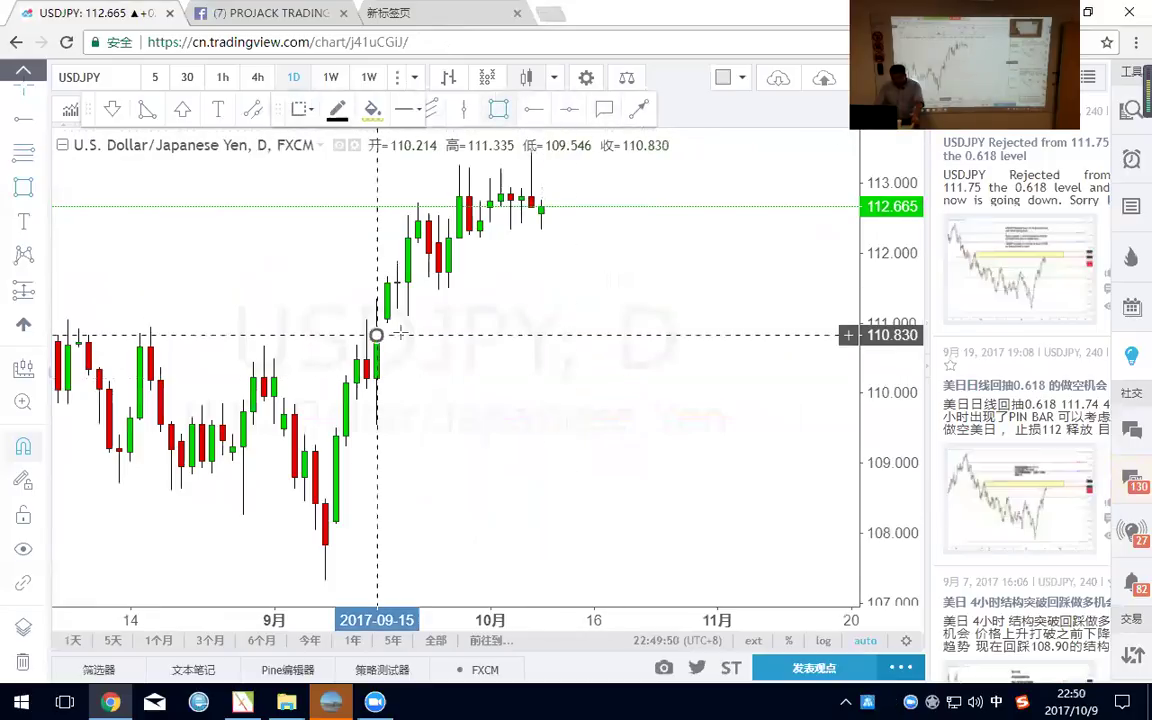
{"action": "left_click", "coordinate": [767, 319]}
{"action": "left_click", "coordinate": [697, 370]}
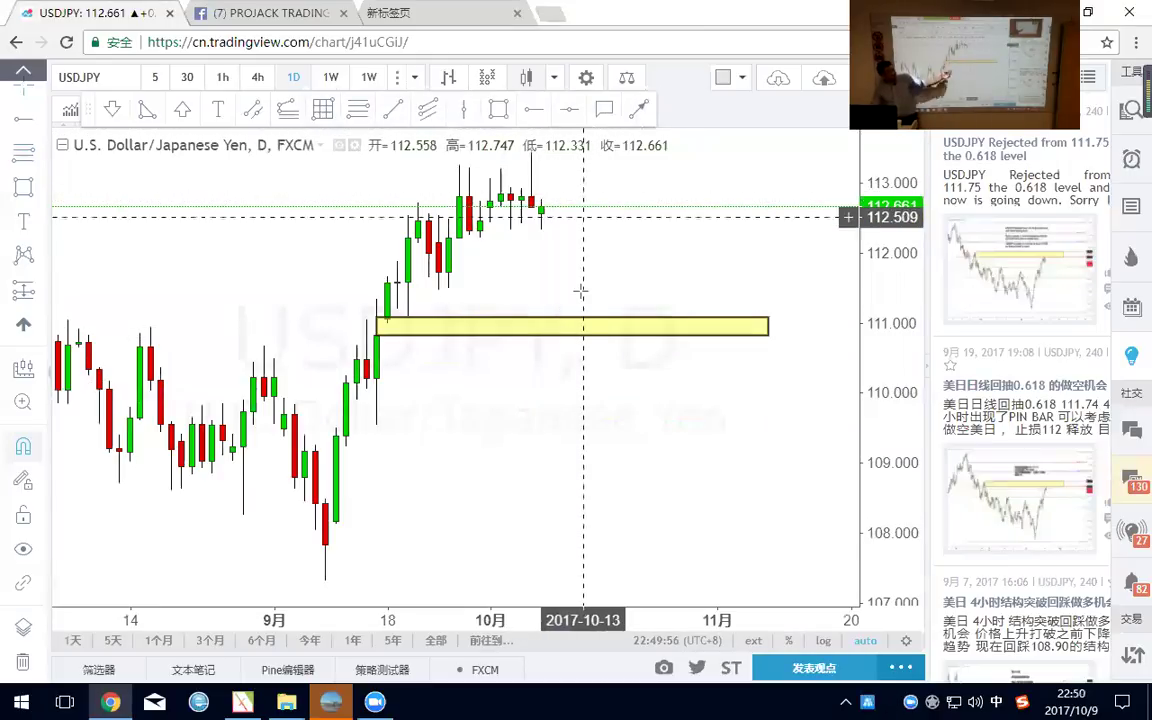
{"action": "scroll", "coordinate": [568, 360], "scroll_direction": "down", "scroll_amount": 3}
{"action": "scroll", "coordinate": [590, 432], "scroll_direction": "down", "scroll_amount": 3}
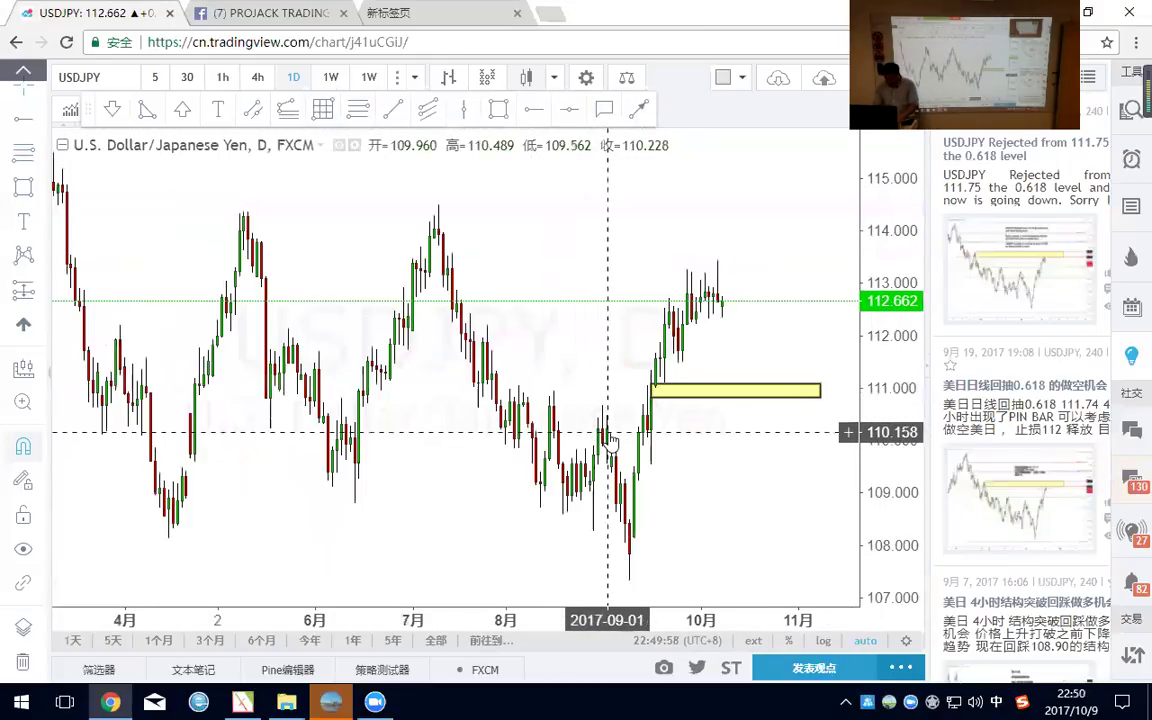
Load the SPX500 symbol, look over its daily chart, and change it to the 1-hour timeframe.
{"action": "type", "text": "SPX500"}
{"action": "key", "text": "Return"}
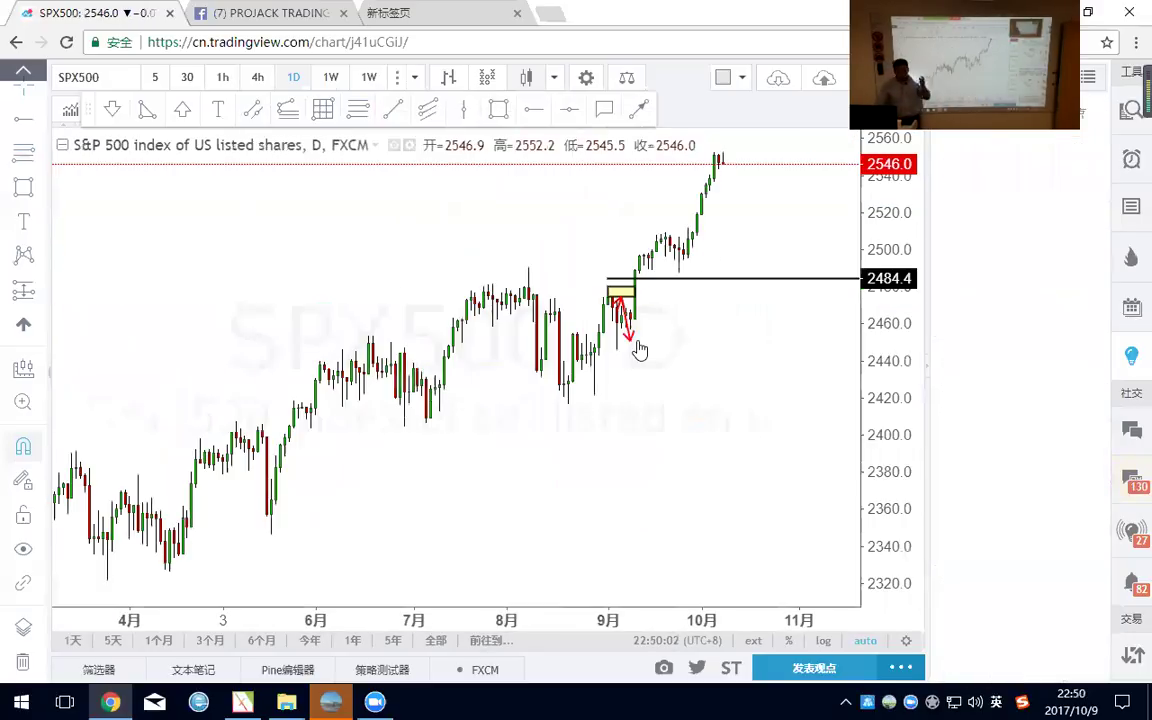
{"action": "scroll", "coordinate": [654, 319], "scroll_direction": "up", "scroll_amount": 3}
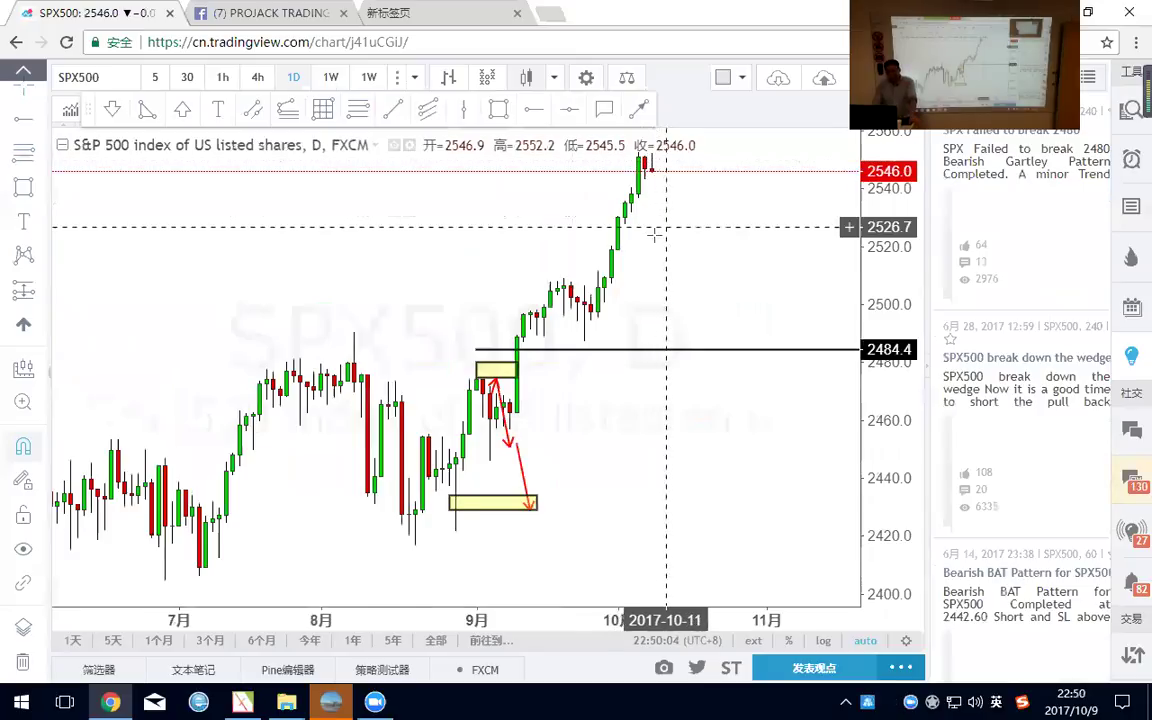
{"action": "scroll", "coordinate": [652, 250], "scroll_direction": "up", "scroll_amount": 2}
{"action": "scroll", "coordinate": [573, 334], "scroll_direction": "down", "scroll_amount": 2}
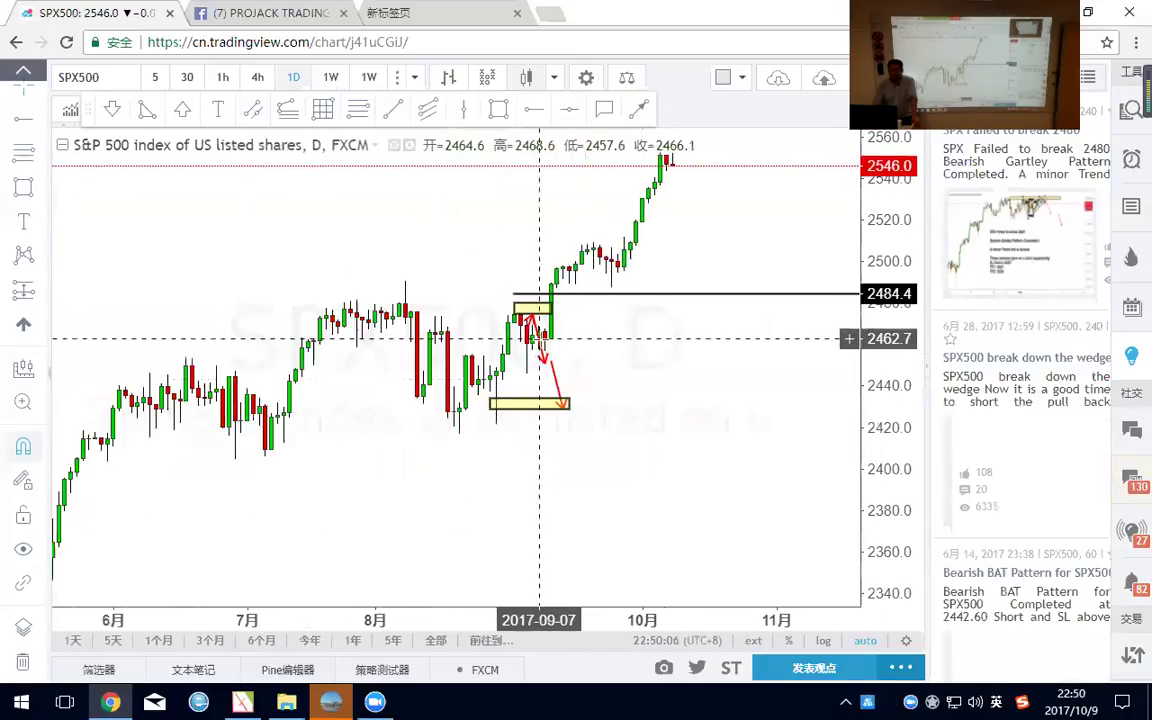
{"action": "scroll", "coordinate": [527, 334], "scroll_direction": "up", "scroll_amount": 2}
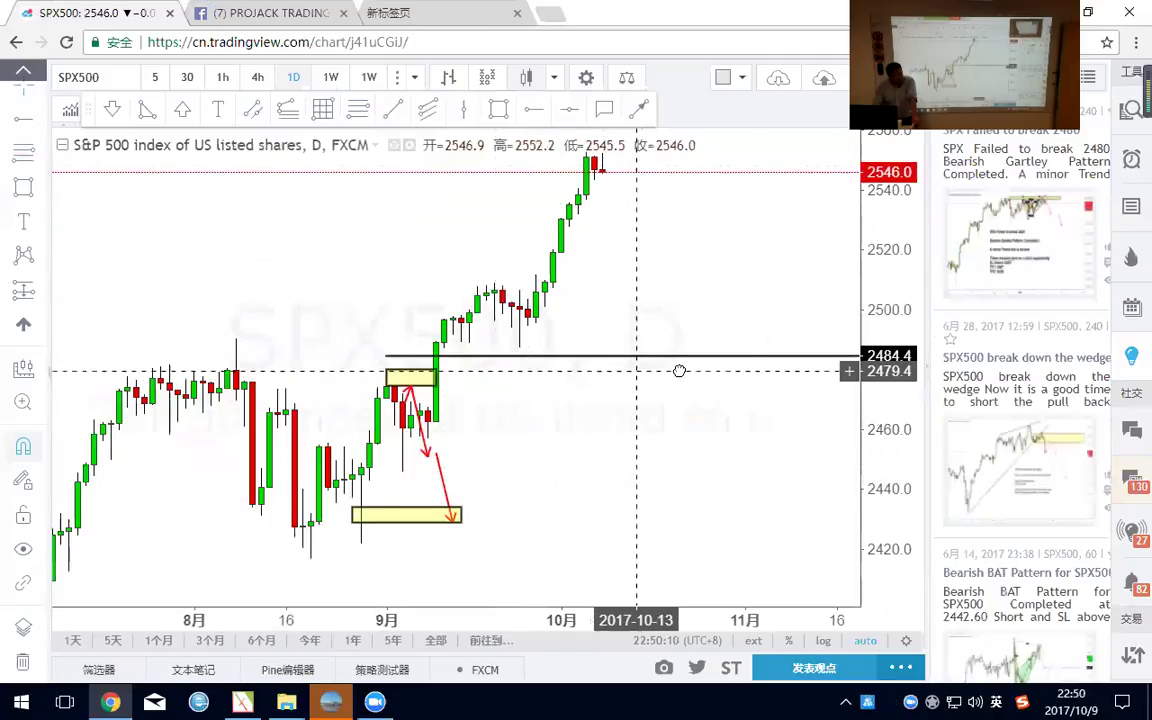
{"action": "scroll", "coordinate": [676, 370], "scroll_direction": "down", "scroll_amount": 1}
{"action": "scroll", "coordinate": [689, 370], "scroll_direction": "up", "scroll_amount": 3}
{"action": "left_click_drag", "start_coordinate": [787, 300], "coordinate": [741, 270]}
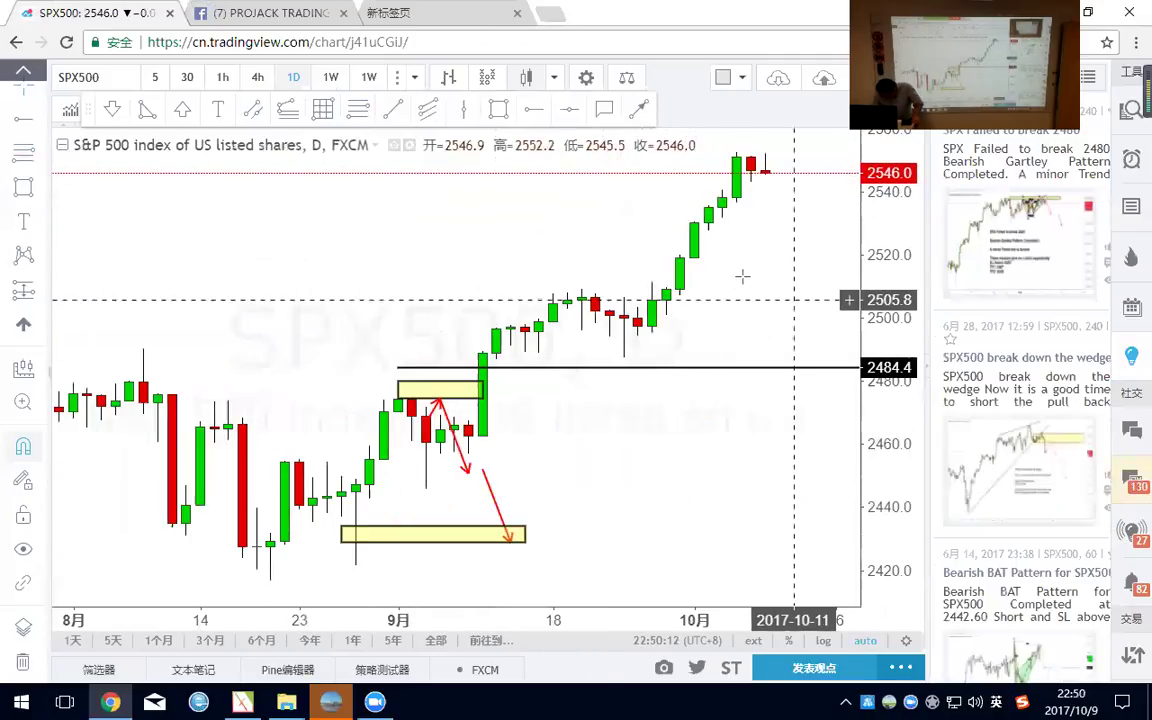
{"action": "left_click", "coordinate": [221, 80]}
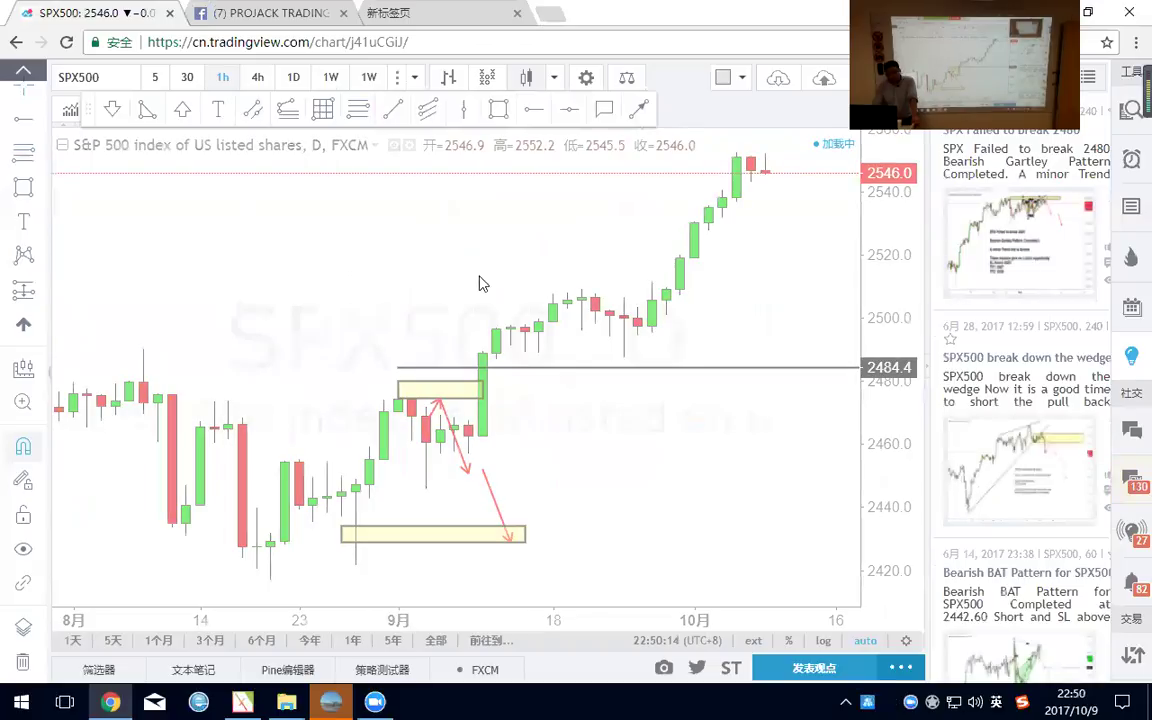
Draw a yellow rectangle over the SPX500 highs from 5 October 17:00 to 10 October 18:00, between 2552.8 and 2550.2.
{"action": "scroll", "coordinate": [580, 350], "scroll_direction": "down", "scroll_amount": 3}
{"action": "scroll", "coordinate": [501, 437], "scroll_direction": "up", "scroll_amount": 4}
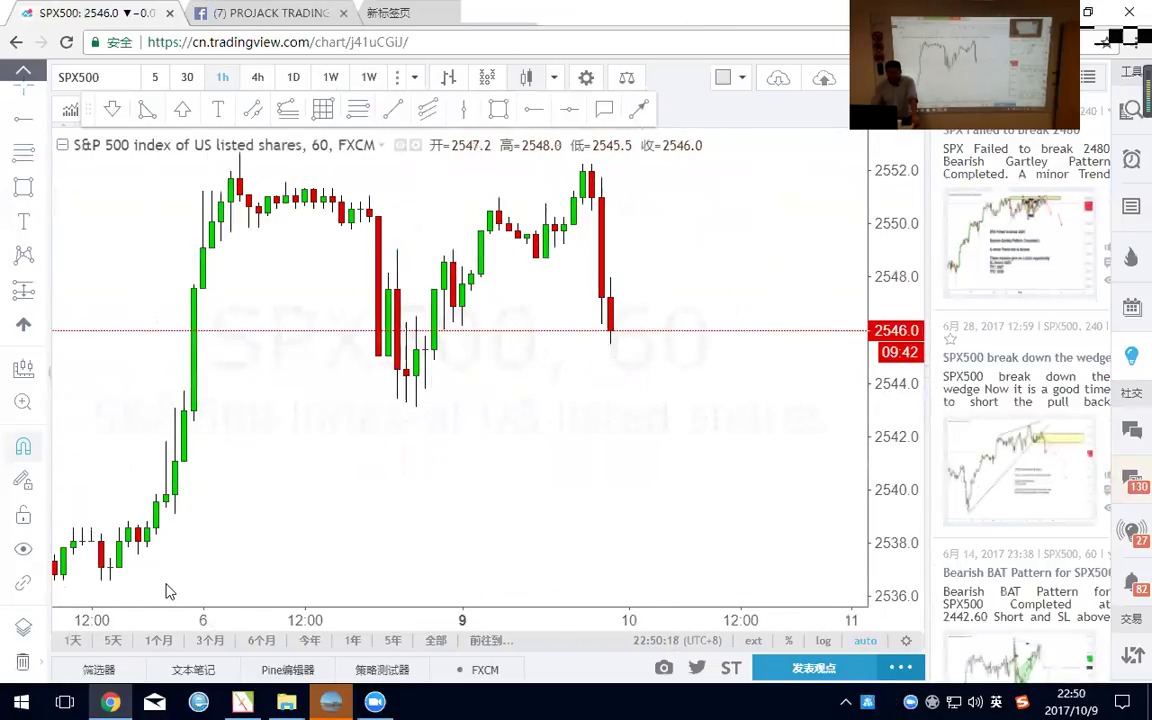
{"action": "scroll", "coordinate": [542, 428], "scroll_direction": "down", "scroll_amount": 1}
{"action": "scroll", "coordinate": [635, 424], "scroll_direction": "down", "scroll_amount": 3}
{"action": "scroll", "coordinate": [633, 427], "scroll_direction": "up", "scroll_amount": 2}
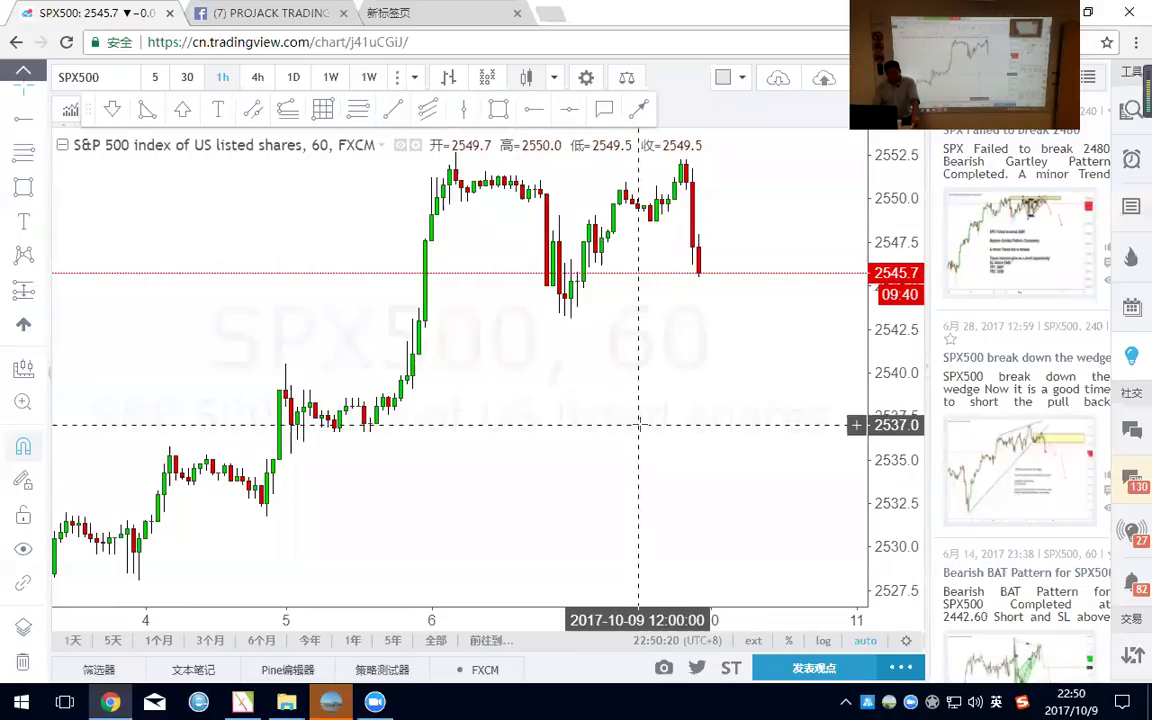
{"action": "scroll", "coordinate": [741, 437], "scroll_direction": "down", "scroll_amount": 2}
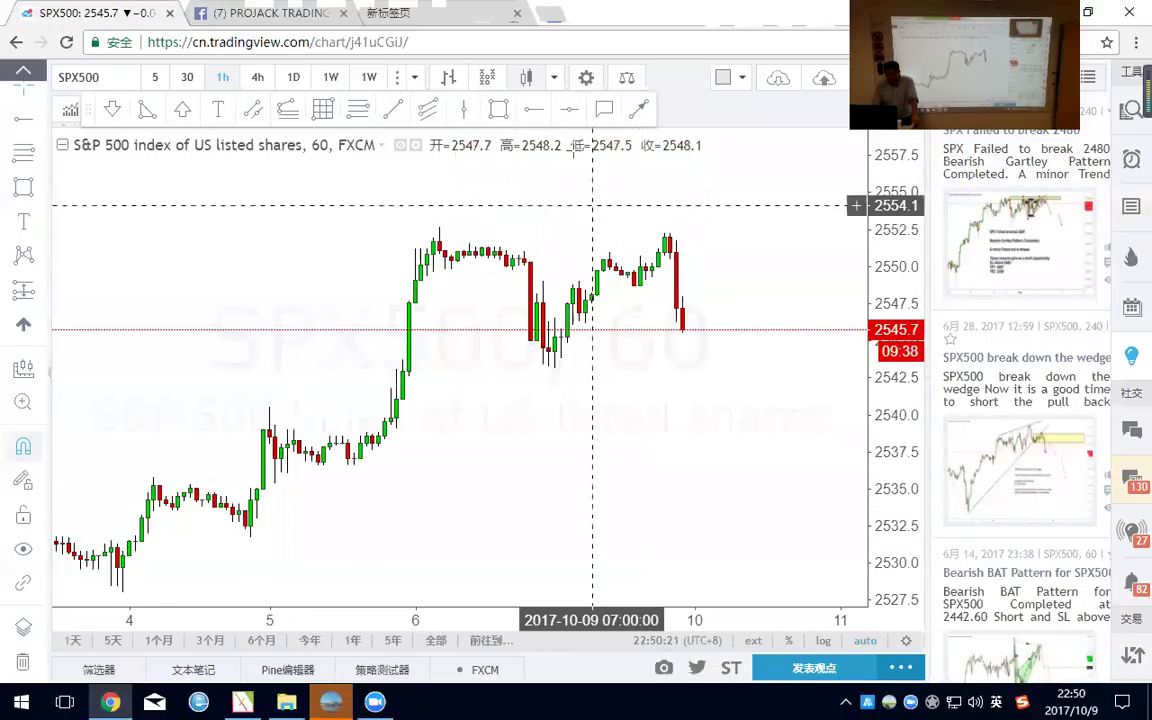
{"action": "left_click", "coordinate": [505, 112]}
{"action": "mouse_move", "coordinate": [372, 226]}
{"action": "left_mouse_down"}
{"action": "mouse_move", "coordinate": [585, 290]}
{"action": "mouse_move", "coordinate": [804, 264]}
{"action": "left_mouse_up"}
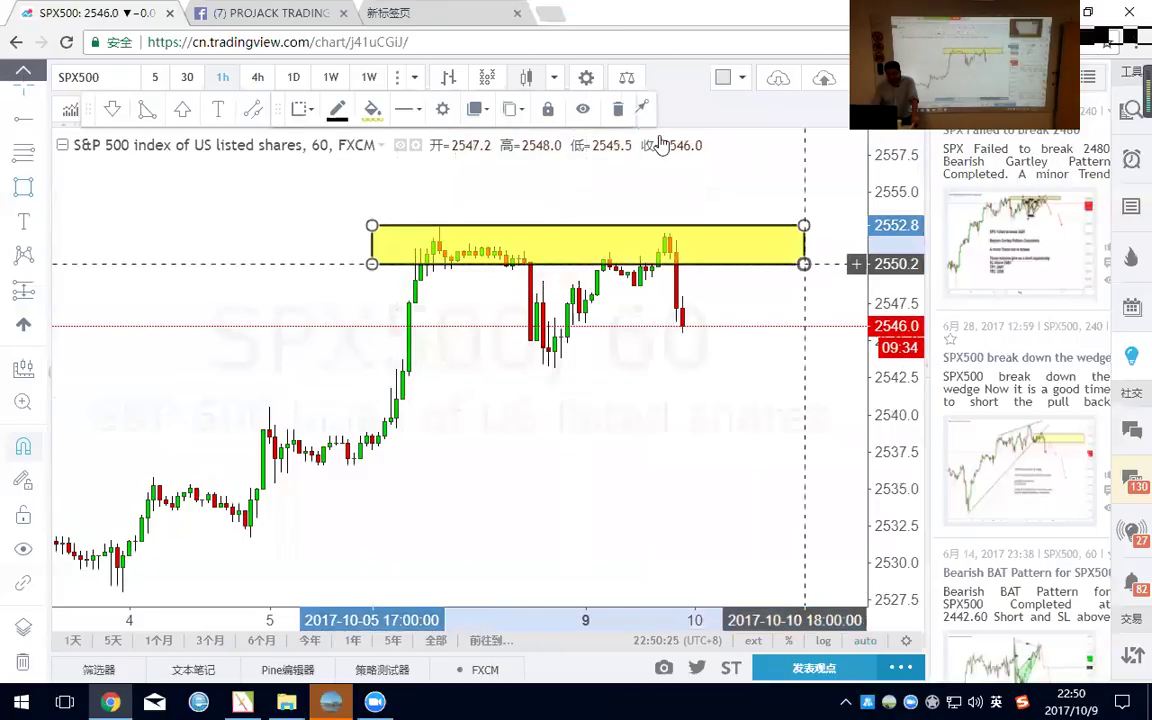
Draw two blue arrows from about 2555.5, pointing at the 6 October and 9 October highs inside the yellow zone.
{"action": "key", "text": "alt+t"}
{"action": "left_click", "coordinate": [402, 188]}
{"action": "left_click", "coordinate": [439, 227]}
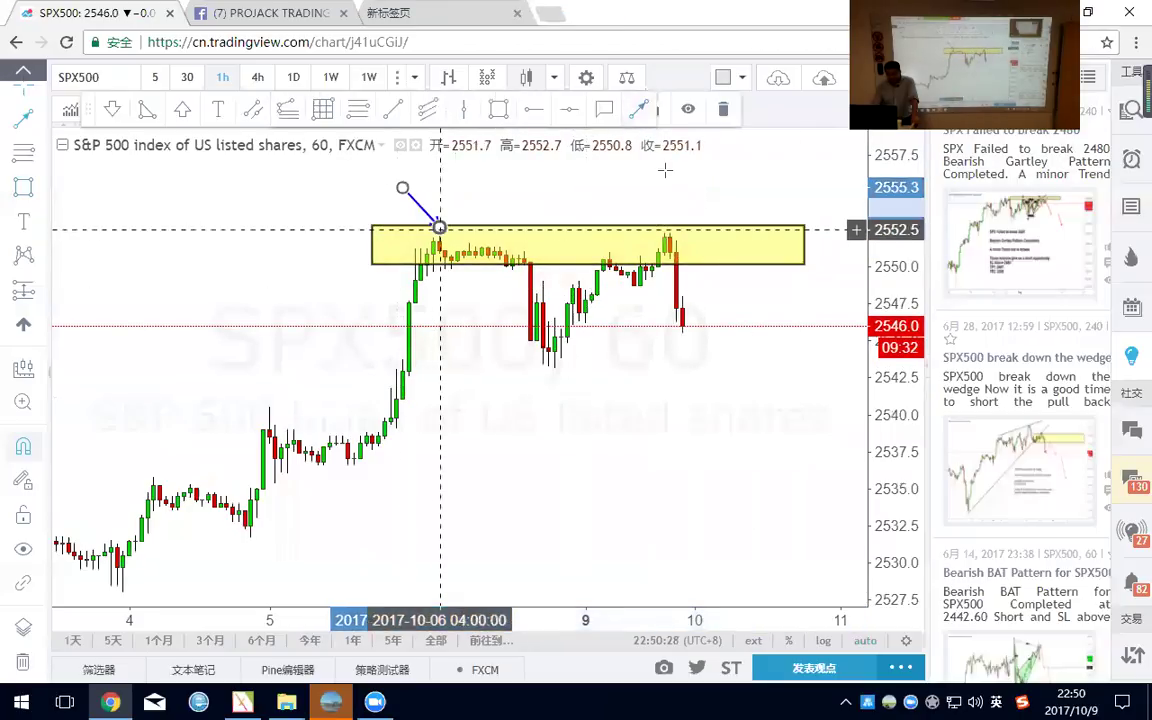
{"action": "left_click", "coordinate": [639, 112]}
{"action": "left_click", "coordinate": [731, 183]}
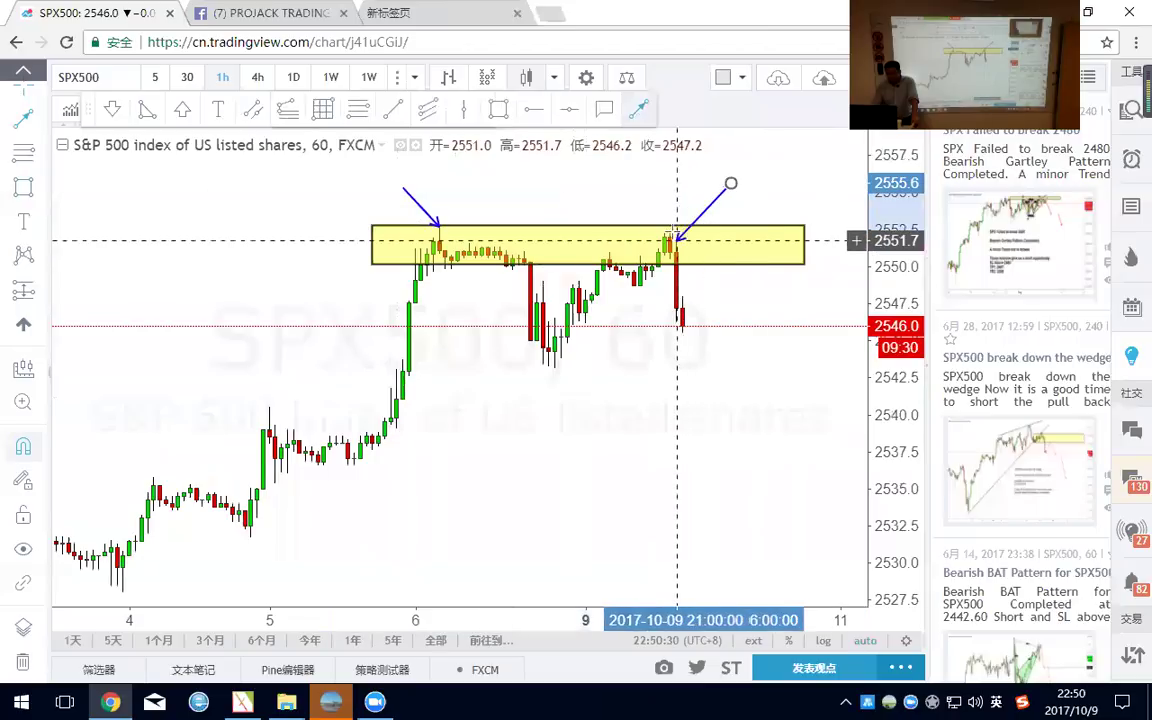
{"action": "left_click", "coordinate": [669, 237]}
{"action": "right_click", "coordinate": [700, 210]}
Add a dashed horizontal ray at 2548.7 and draw blue projection arrows from about 2545.5 up to it and down to about 2539.5.
{"action": "left_click", "coordinate": [641, 289]}
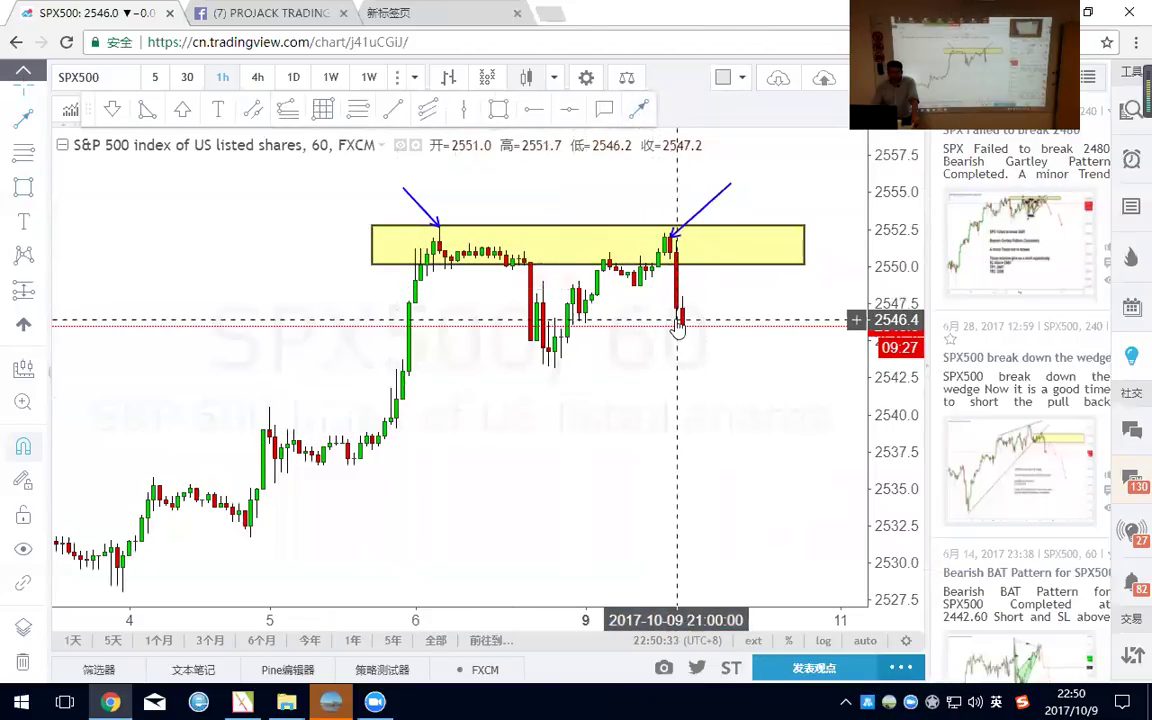
{"action": "left_click", "coordinate": [640, 285]}
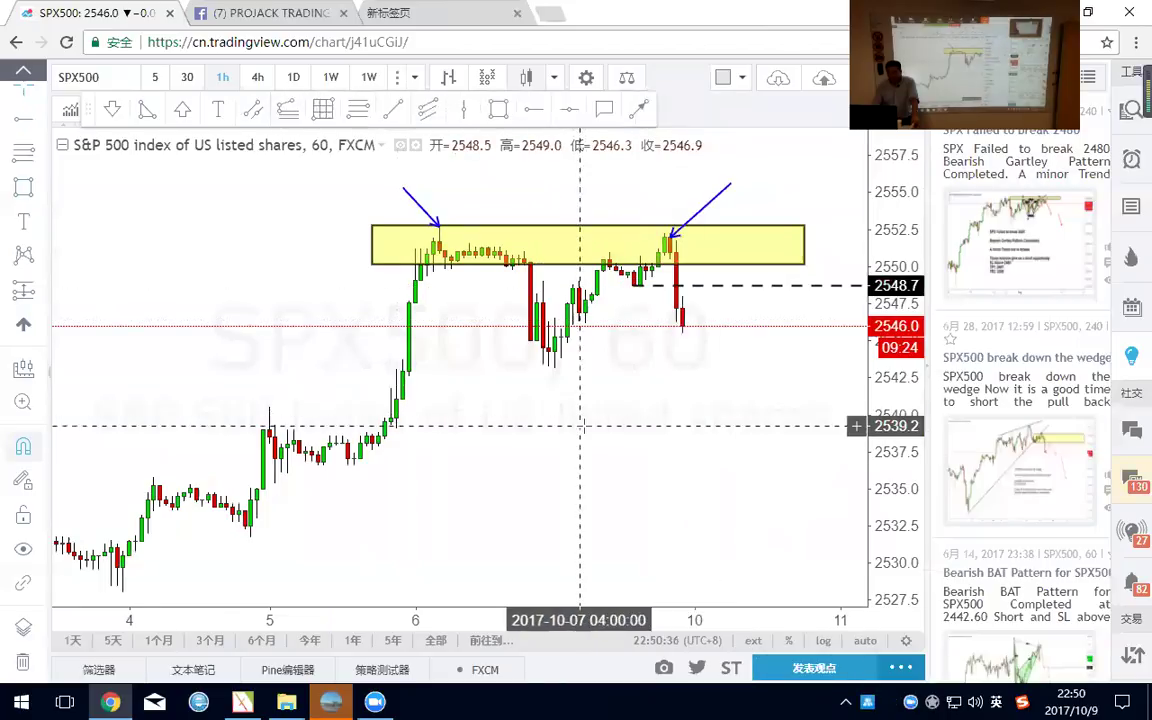
{"action": "scroll", "coordinate": [610, 420], "scroll_direction": "up", "scroll_amount": 1}
{"action": "left_click", "coordinate": [638, 108]}
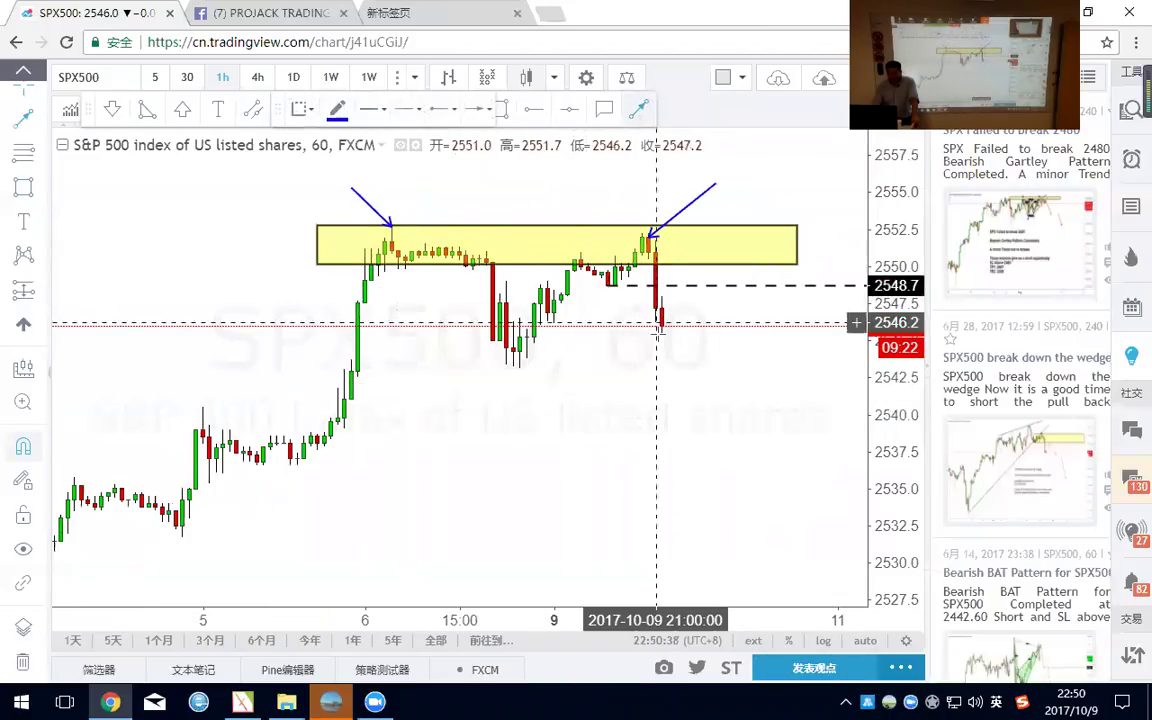
{"action": "mouse_move", "coordinate": [662, 333]}
{"action": "left_mouse_down"}
{"action": "mouse_move", "coordinate": [700, 289]}
{"action": "mouse_move", "coordinate": [728, 314]}
{"action": "mouse_move", "coordinate": [750, 411]}
{"action": "left_mouse_up"}
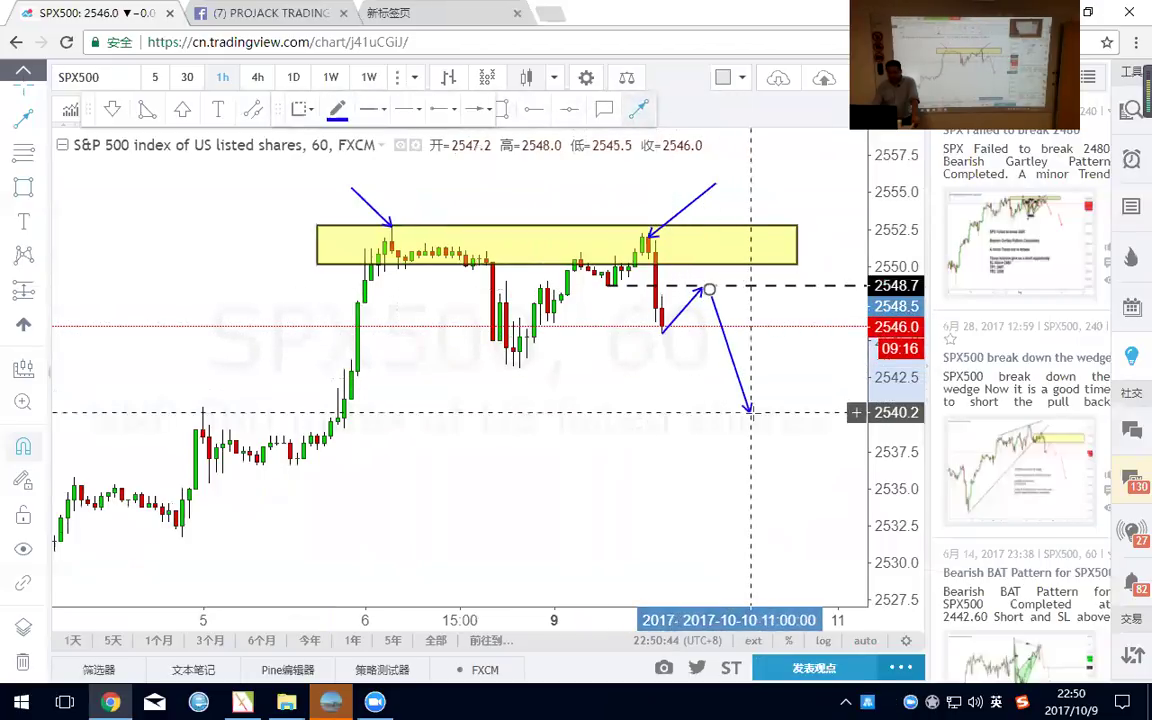
Add a second dashed horizontal ray at 2528.2, starting from the early October candles.
{"action": "scroll", "coordinate": [740, 420], "scroll_direction": "down", "scroll_amount": 3}
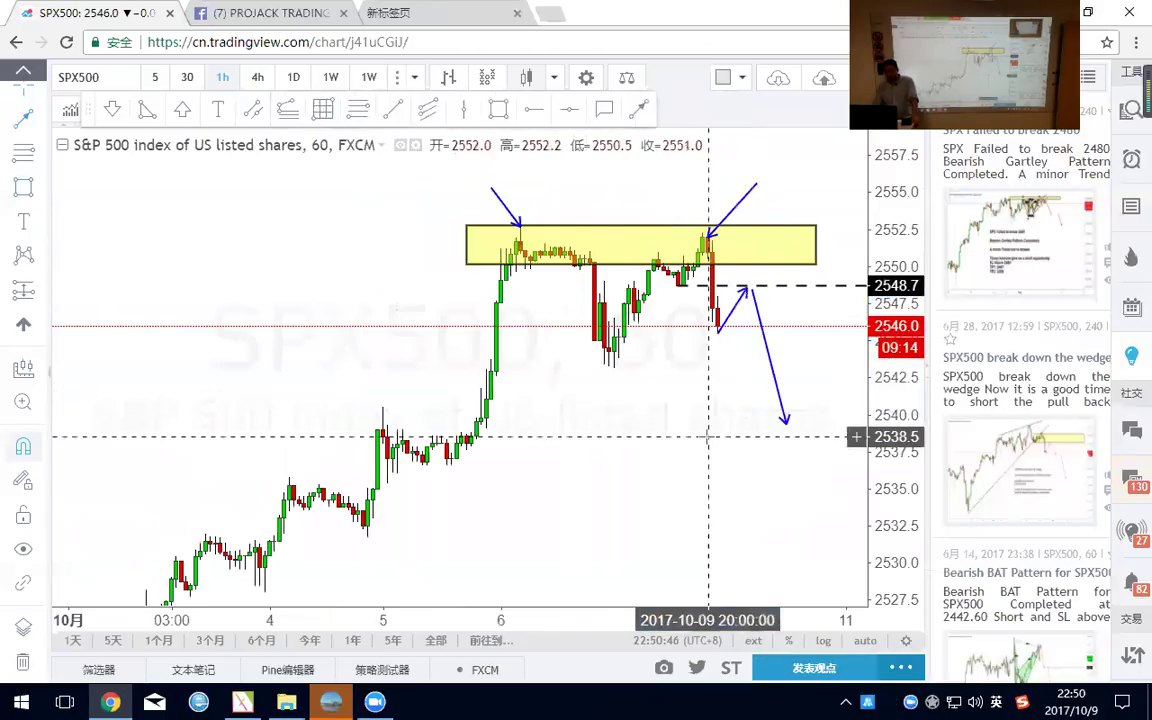
{"action": "scroll", "coordinate": [708, 437], "scroll_direction": "down", "scroll_amount": 3}
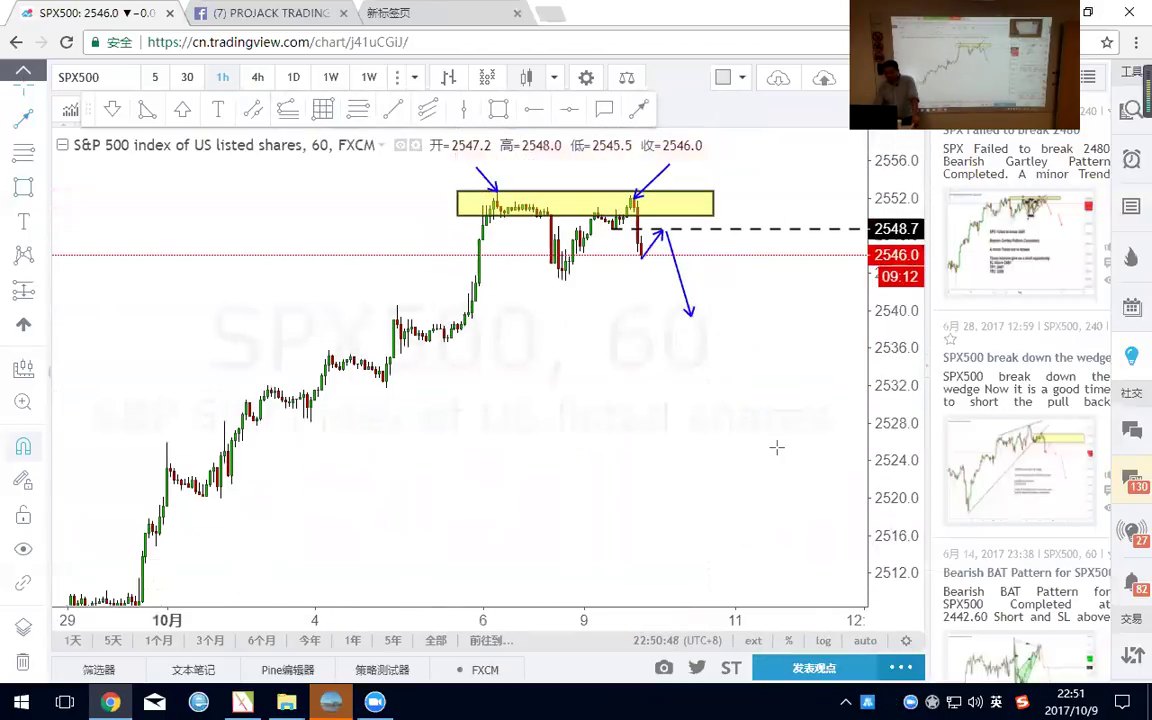
{"action": "scroll", "coordinate": [848, 478], "scroll_direction": "down", "scroll_amount": 3}
{"action": "mouse_move", "coordinate": [899, 478]}
{"action": "left_mouse_down"}
{"action": "mouse_move", "coordinate": [900, 462]}
{"action": "mouse_move", "coordinate": [901, 475]}
{"action": "left_mouse_up"}
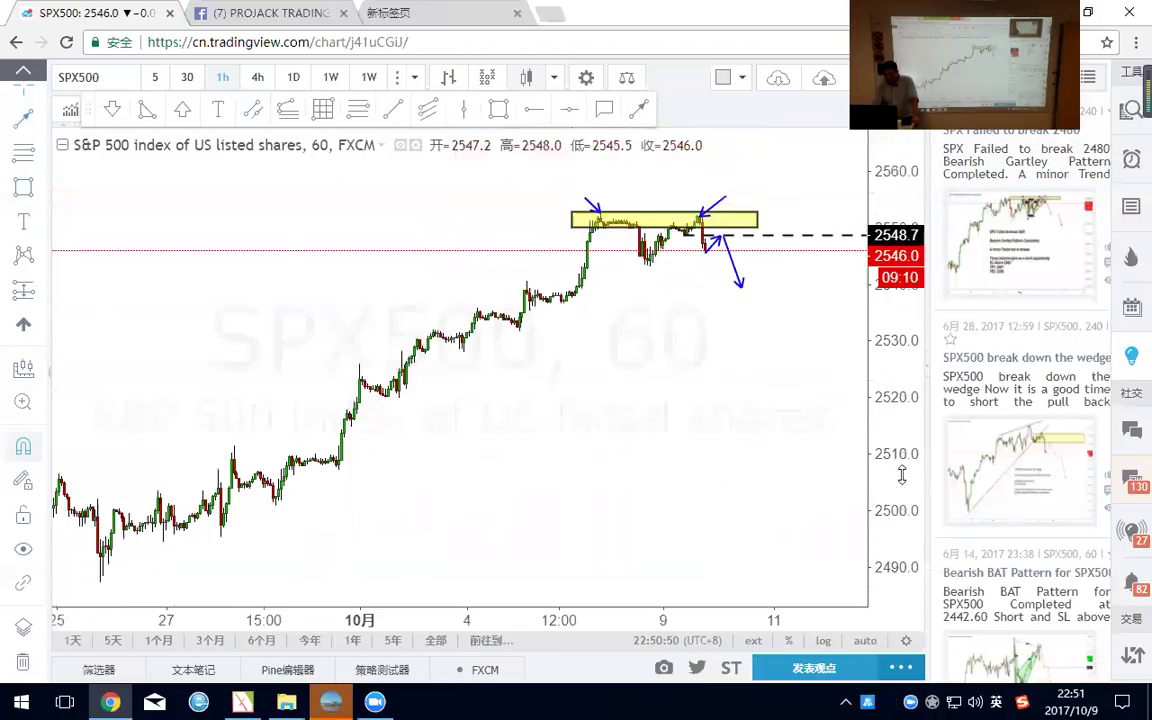
{"action": "scroll", "coordinate": [749, 332], "scroll_direction": "down", "scroll_amount": 3}
{"action": "scroll", "coordinate": [748, 334], "scroll_direction": "up", "scroll_amount": 2}
{"action": "left_click", "coordinate": [533, 109]}
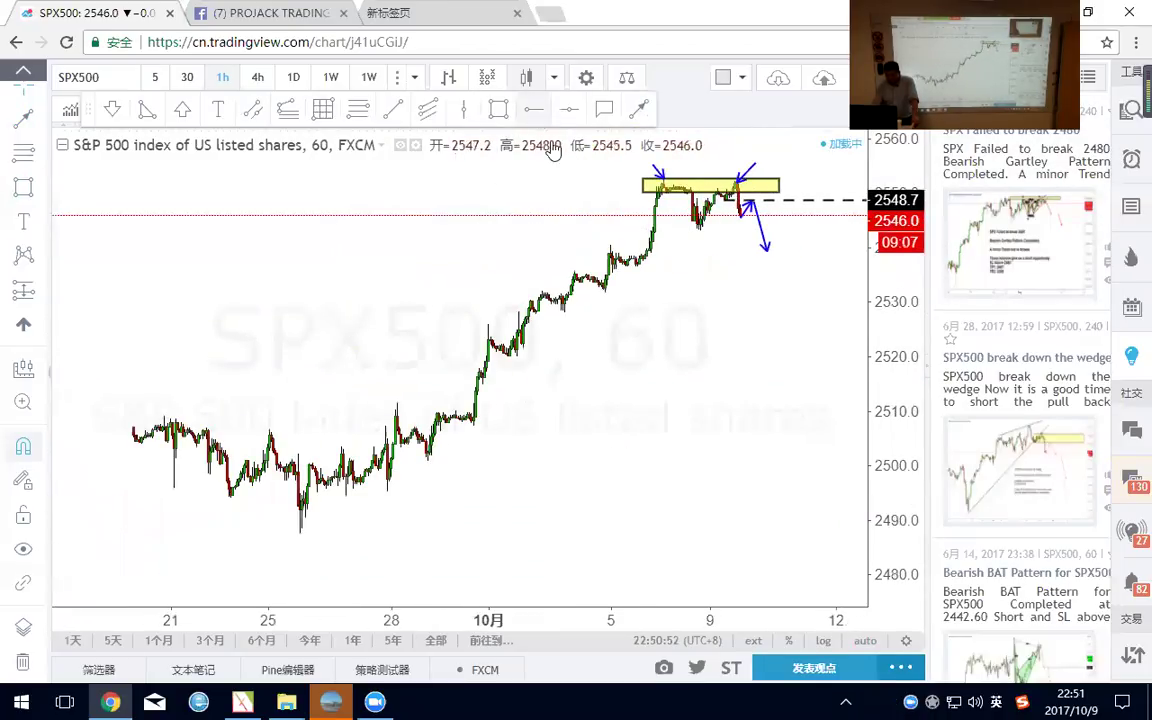
{"action": "left_click", "coordinate": [519, 311]}
Draw a blue arrow from about 2539 down to the 2528.2 ray, extending the projected decline.
{"action": "scroll", "coordinate": [600, 442], "scroll_direction": "up", "scroll_amount": 3}
{"action": "scroll", "coordinate": [661, 391], "scroll_direction": "down", "scroll_amount": 2}
{"action": "scroll", "coordinate": [663, 440], "scroll_direction": "up", "scroll_amount": 2}
{"action": "left_click", "coordinate": [639, 109]}
{"action": "left_click_drag", "start_coordinate": [718, 297], "coordinate": [734, 361]}
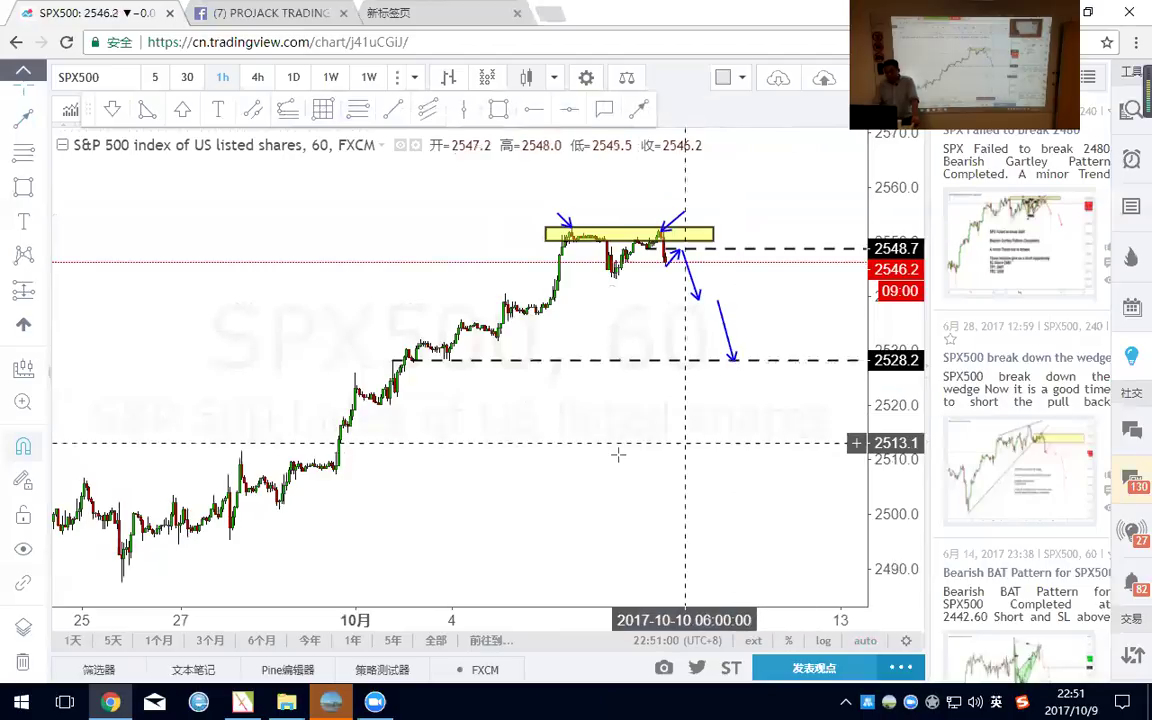
Load the DAX index chart on the one-hour timeframe.
{"action": "type", "text": "DZ"}
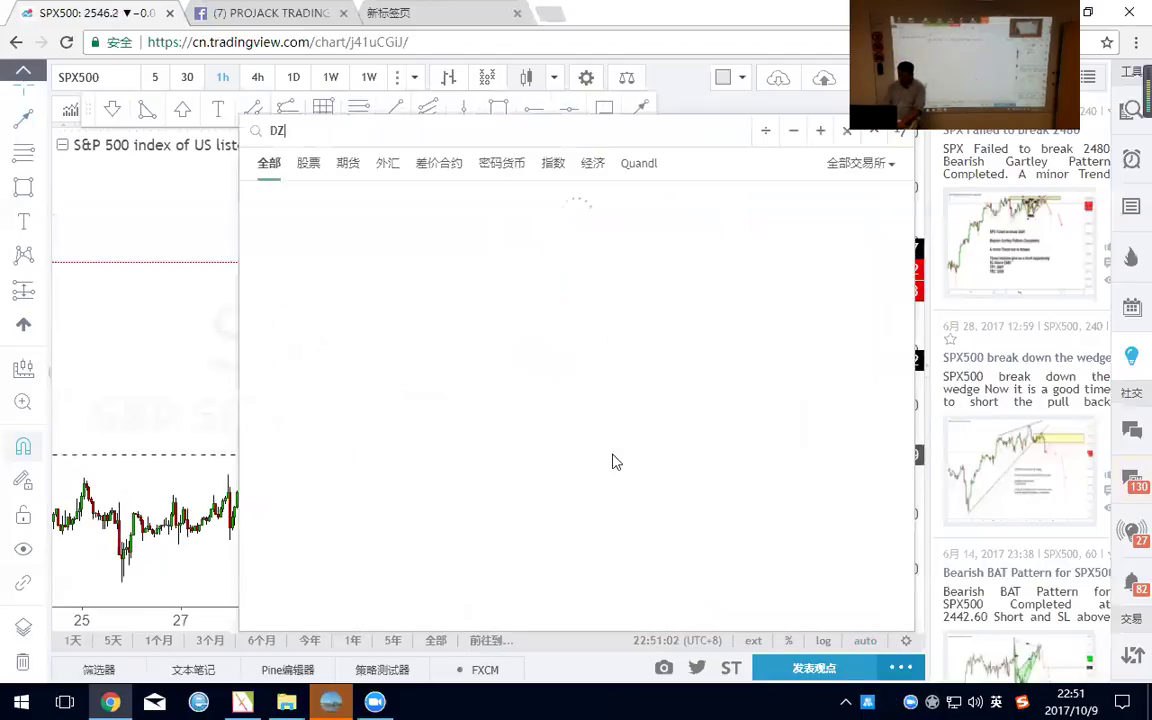
{"action": "key", "text": "Return"}
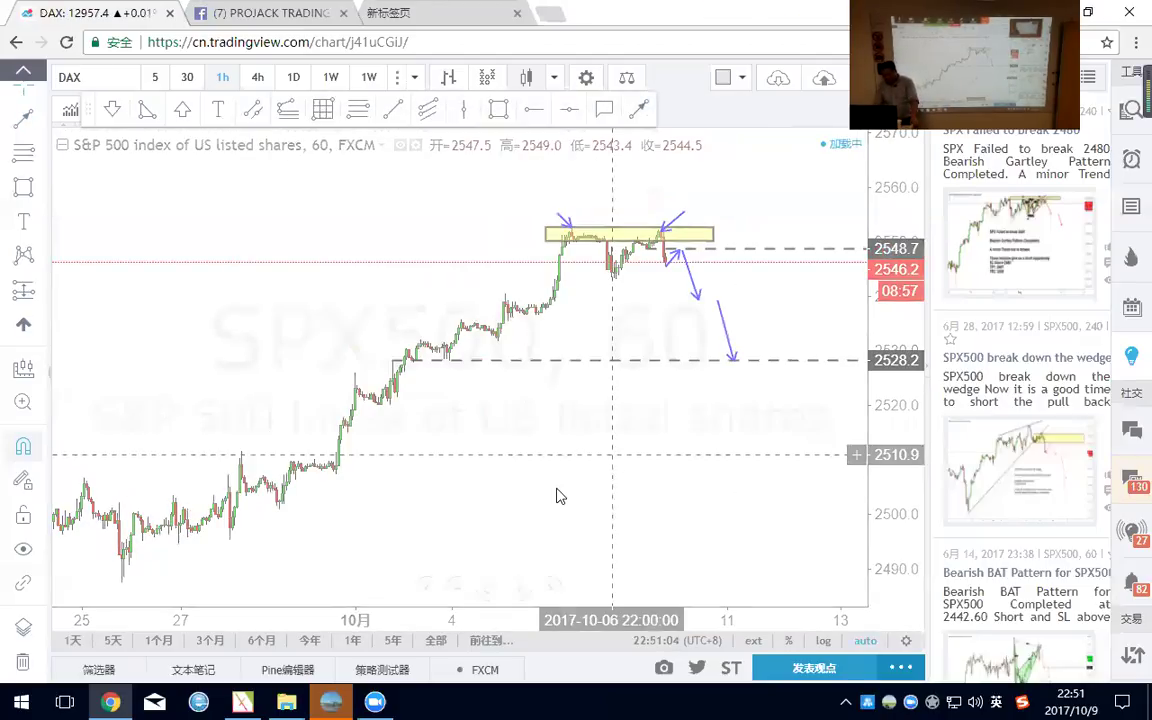
{"action": "scroll", "coordinate": [527, 358], "scroll_direction": "up", "scroll_amount": 1}
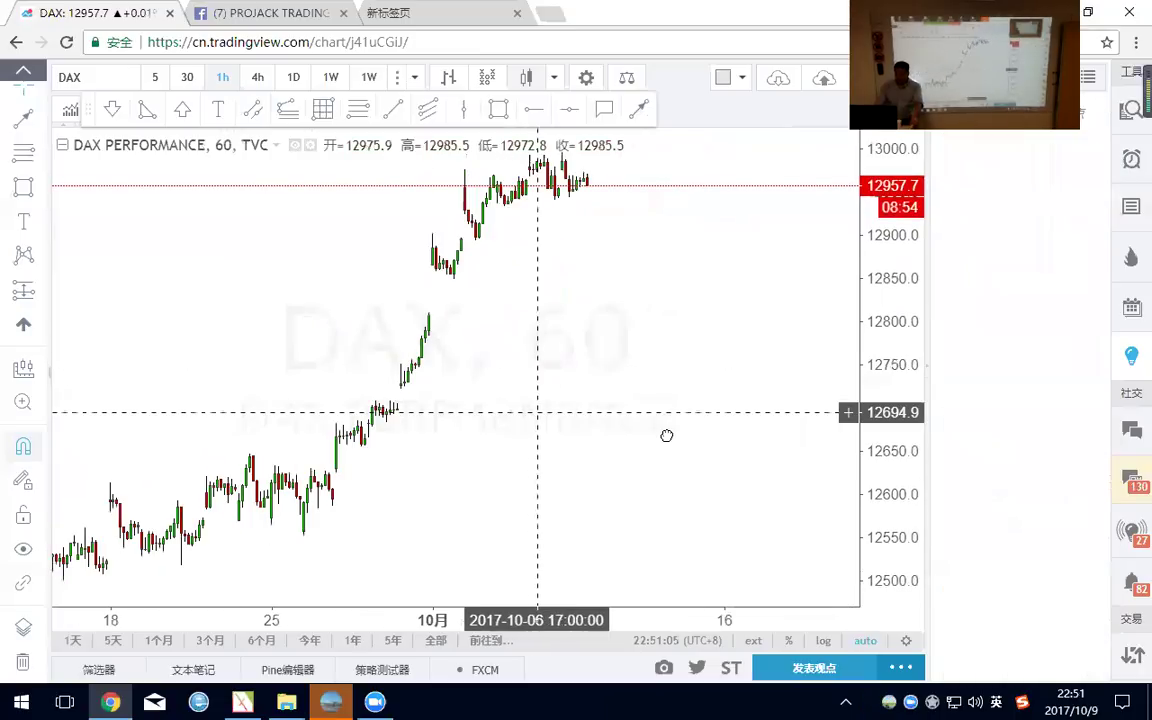
{"action": "scroll", "coordinate": [527, 320], "scroll_direction": "up", "scroll_amount": 2}
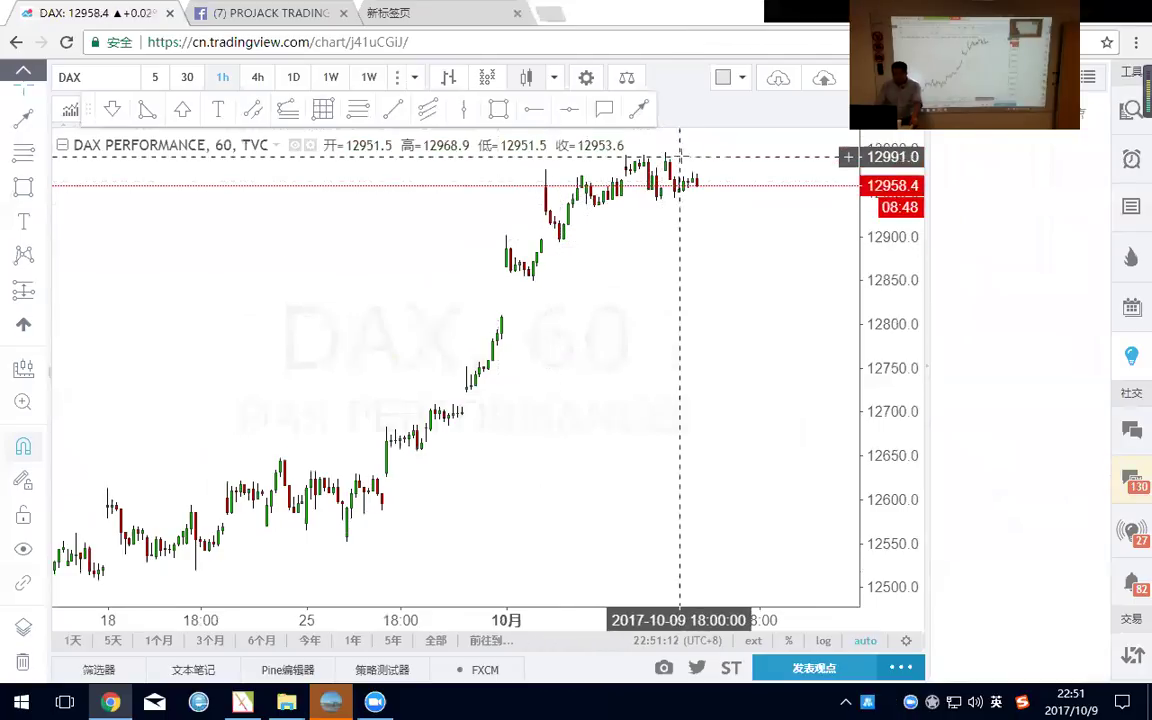
Add a dashed horizontal ray at 12997.8 along the October highs, starting from about 4 October.
{"action": "scroll", "coordinate": [738, 309], "scroll_direction": "down", "scroll_amount": 2}
{"action": "scroll", "coordinate": [782, 291], "scroll_direction": "down", "scroll_amount": 2}
{"action": "scroll", "coordinate": [347, 401], "scroll_direction": "up", "scroll_amount": 2}
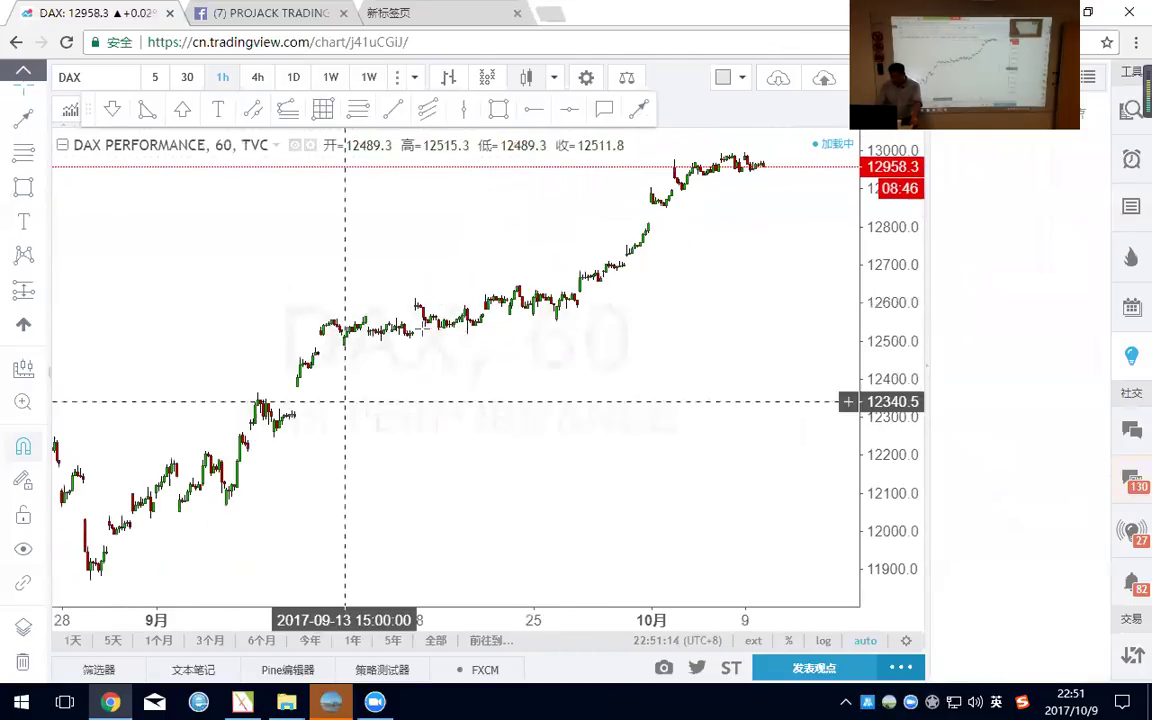
{"action": "scroll", "coordinate": [685, 217], "scroll_direction": "up", "scroll_amount": 1}
{"action": "scroll", "coordinate": [685, 217], "scroll_direction": "up", "scroll_amount": 1}
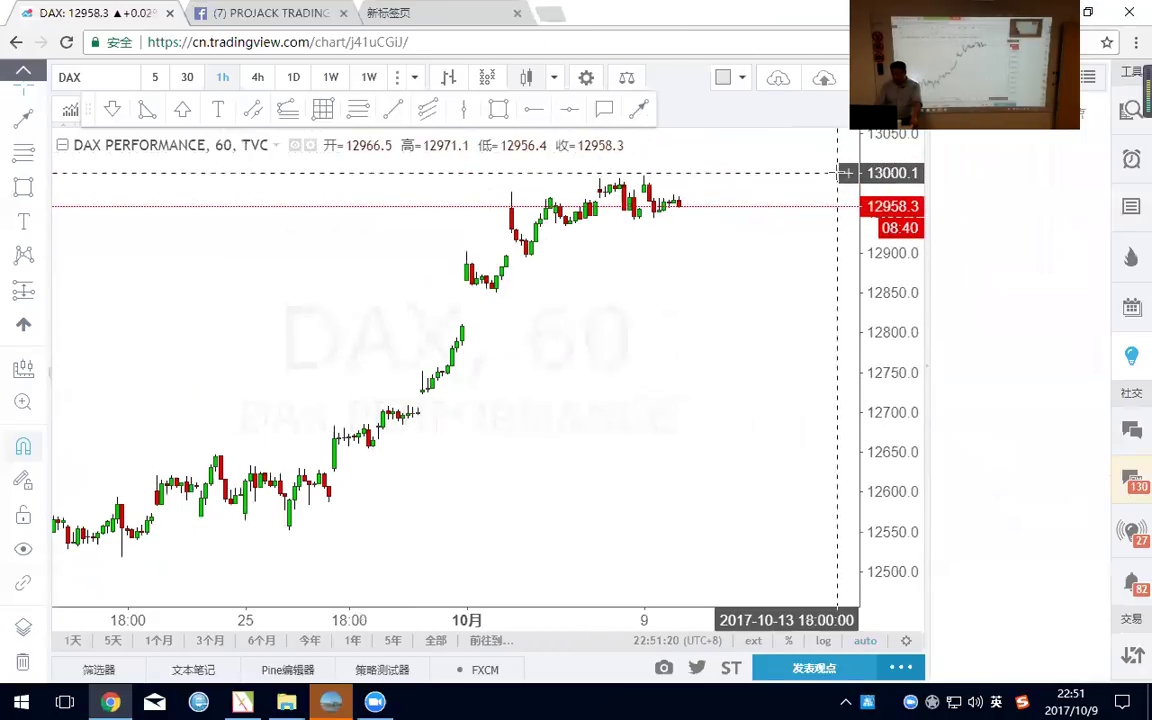
{"action": "left_click", "coordinate": [533, 109]}
{"action": "scroll", "coordinate": [649, 179], "scroll_direction": "up", "scroll_amount": 1}
{"action": "left_click", "coordinate": [594, 176]}
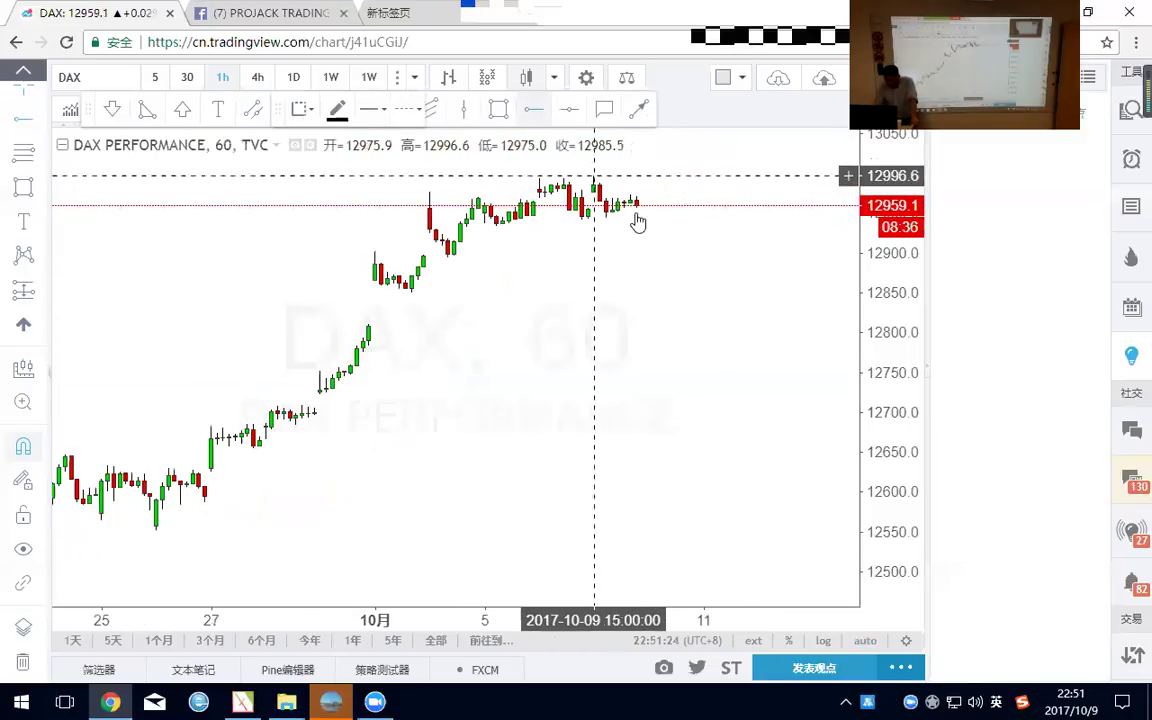
{"action": "left_click_drag", "start_coordinate": [648, 176], "coordinate": [510, 175]}
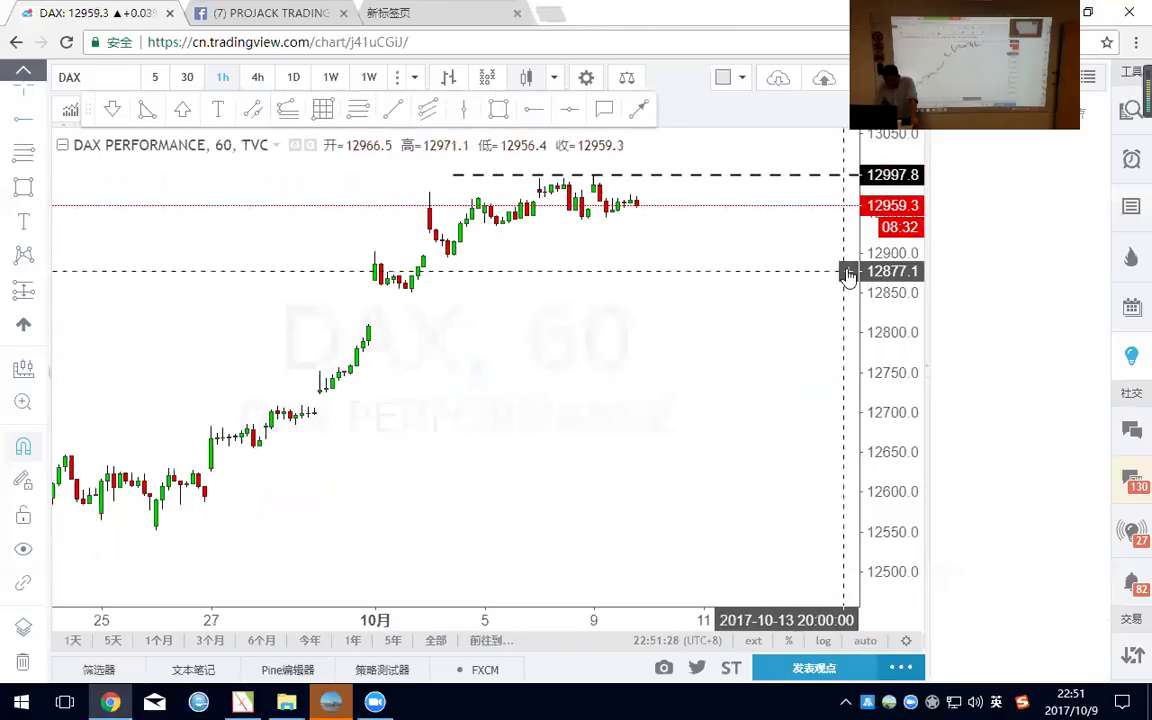
Stretch the price scale and draw a blue arrow from about 12974.8 beside the latest candle down to about 12918.1.
{"action": "left_click_drag", "start_coordinate": [851, 390], "coordinate": [880, 400]}
{"action": "left_click_drag", "start_coordinate": [897, 250], "coordinate": [895, 212]}
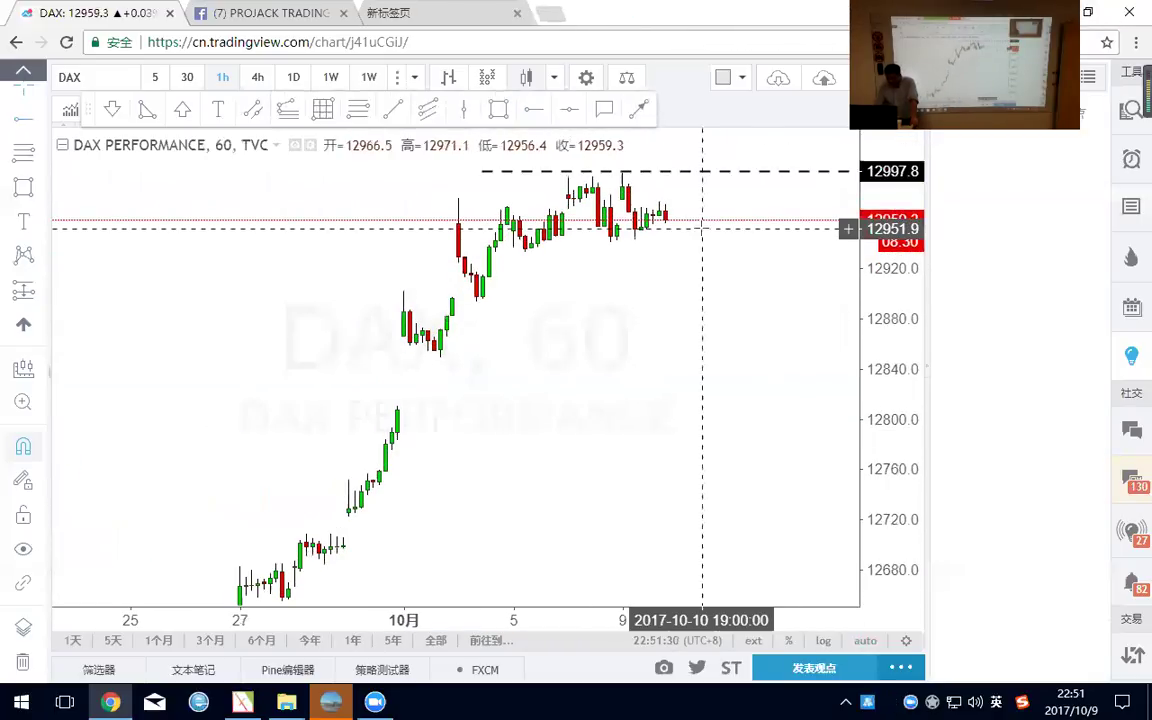
{"action": "left_click", "coordinate": [670, 200]}
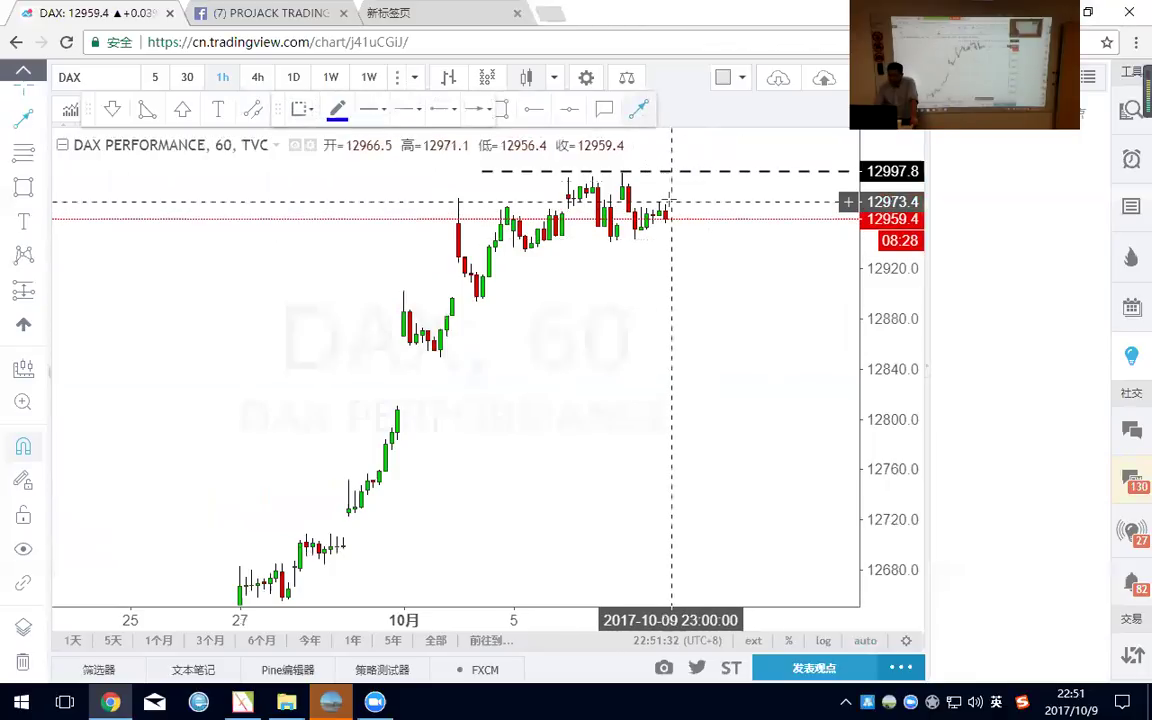
{"action": "left_click", "coordinate": [689, 268]}
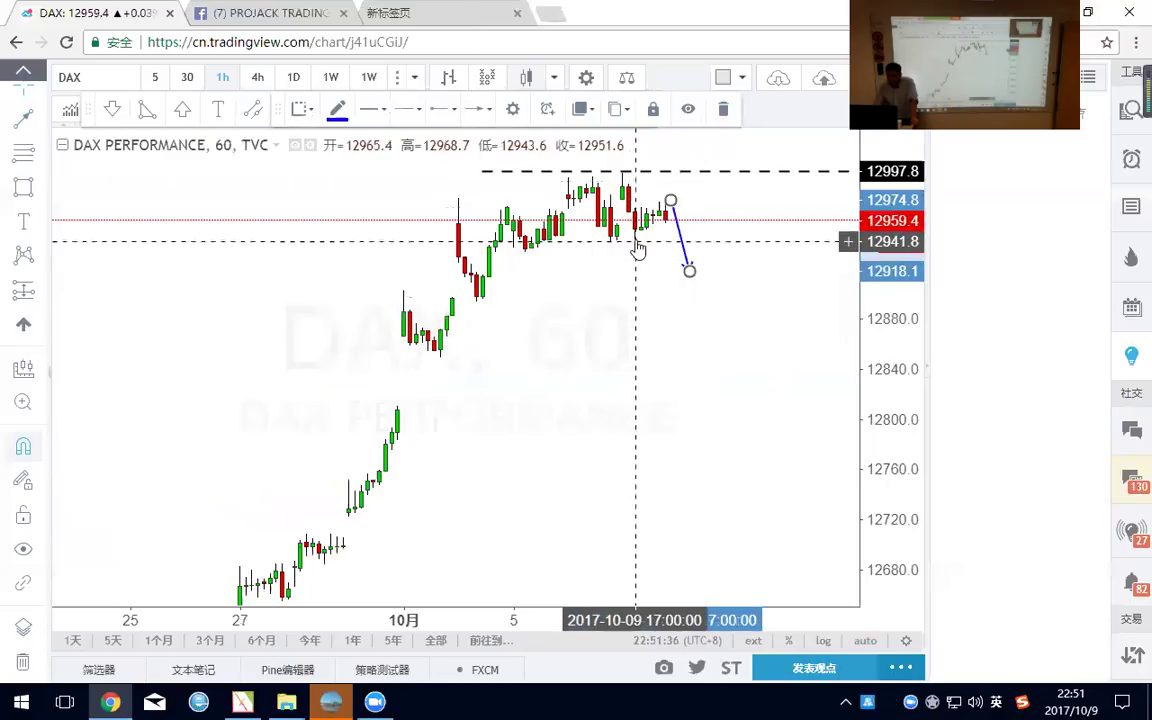
Add a solid horizontal line at 12942.8 along the 9 October low.
{"action": "left_click", "coordinate": [18, 124]}
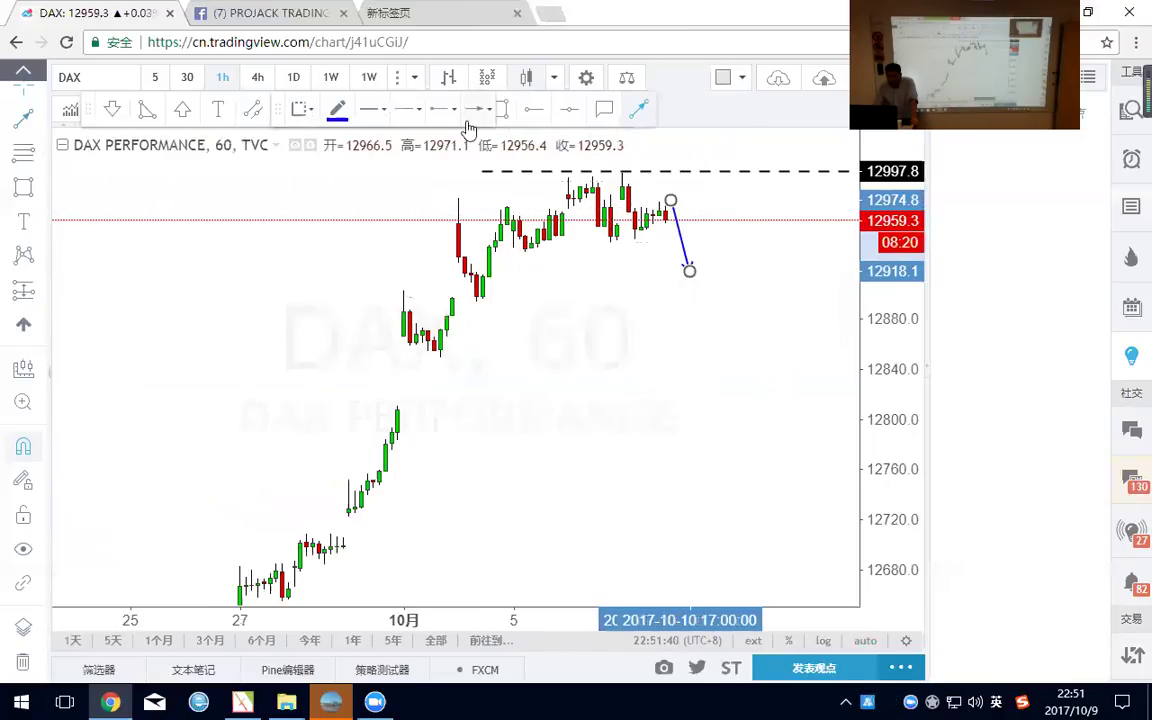
{"action": "scroll", "coordinate": [32, 200], "scroll_direction": "up", "scroll_amount": 1}
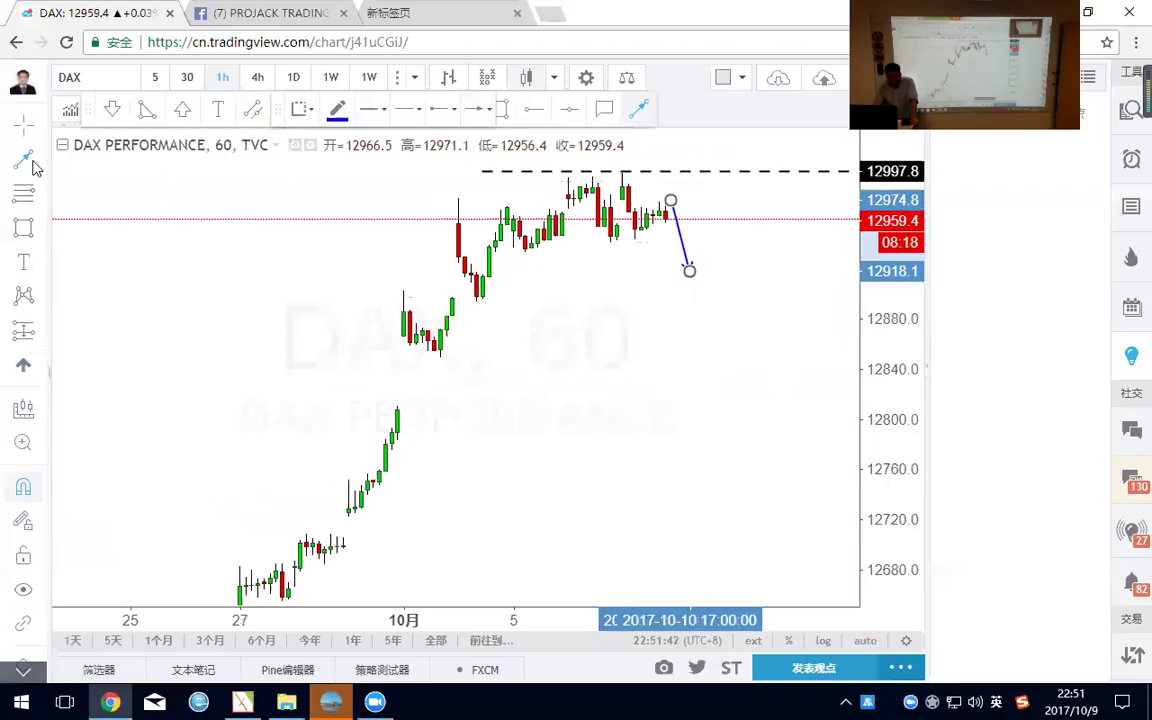
{"action": "left_click", "coordinate": [42, 163]}
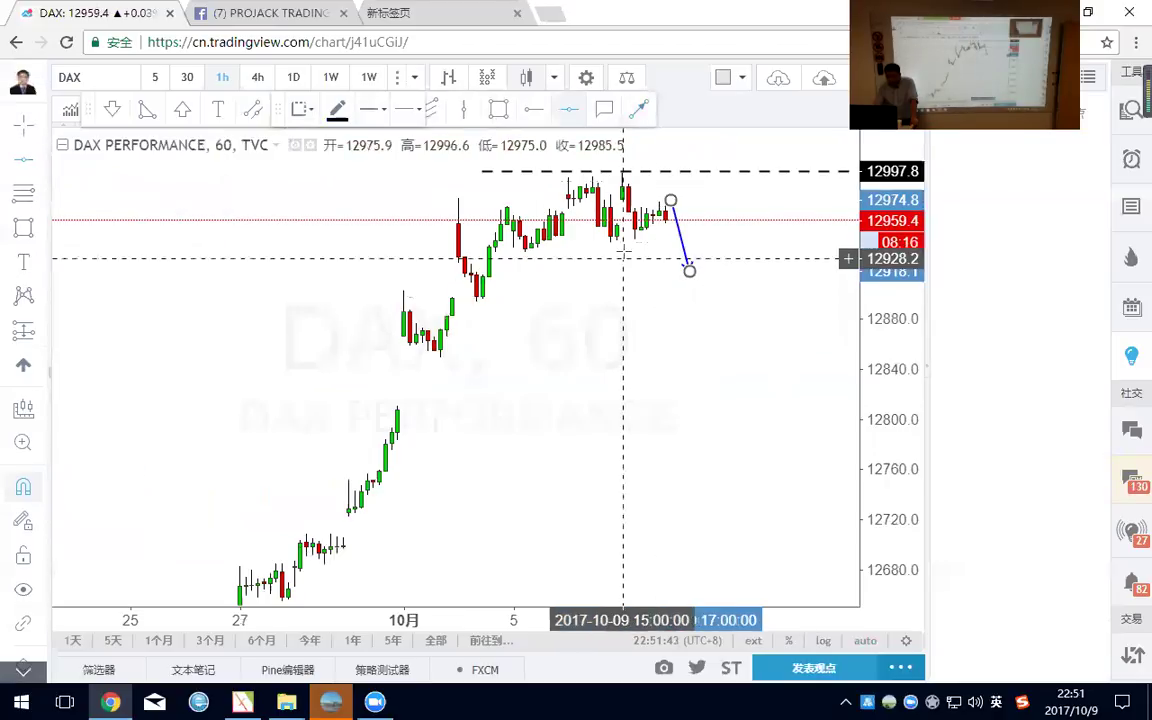
{"action": "left_click", "coordinate": [629, 240]}
Continue the projection with blue arrows from about 12916.7 up to the solid line and from there down to about 12809.1.
{"action": "left_click", "coordinate": [643, 111]}
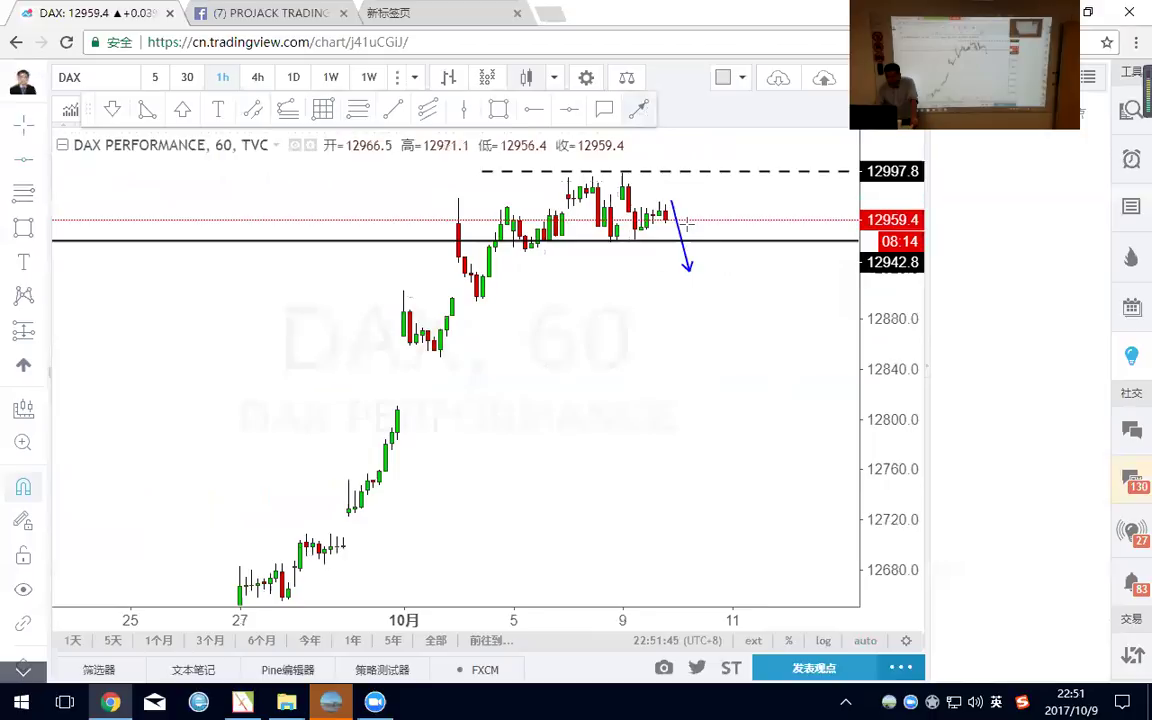
{"action": "left_click", "coordinate": [689, 271]}
{"action": "double_click", "coordinate": [720, 242]}
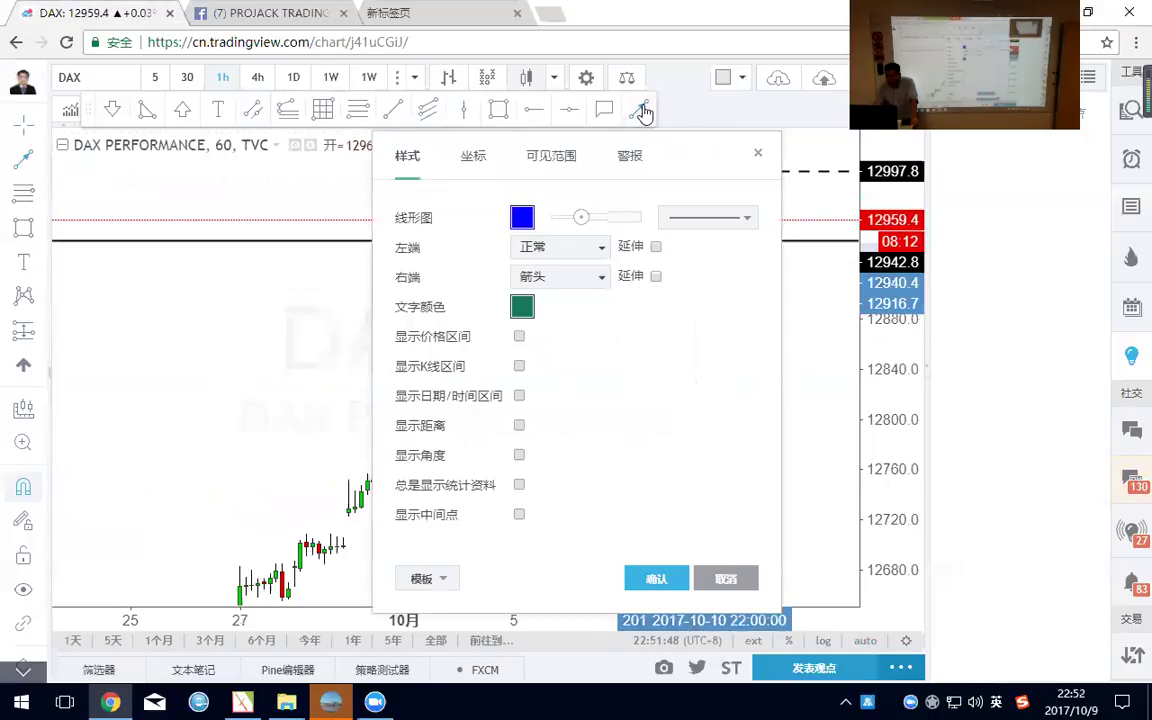
{"action": "key", "text": "Escape"}
{"action": "left_click", "coordinate": [722, 242]}
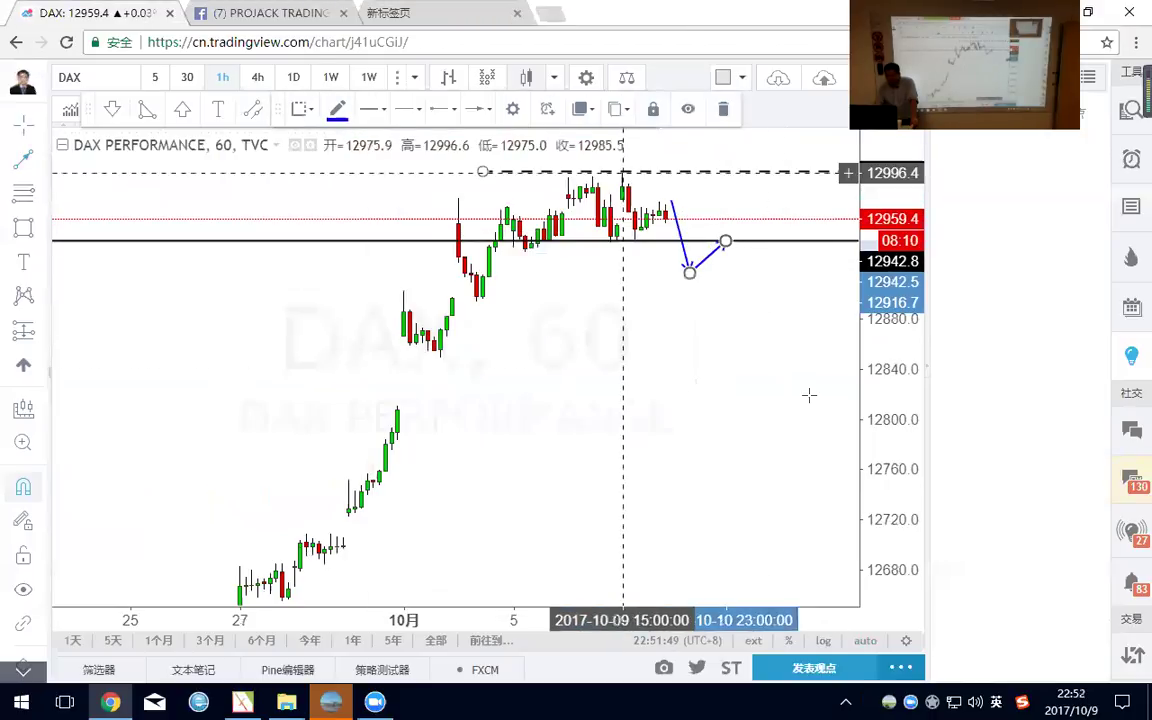
{"action": "left_click", "coordinate": [725, 242]}
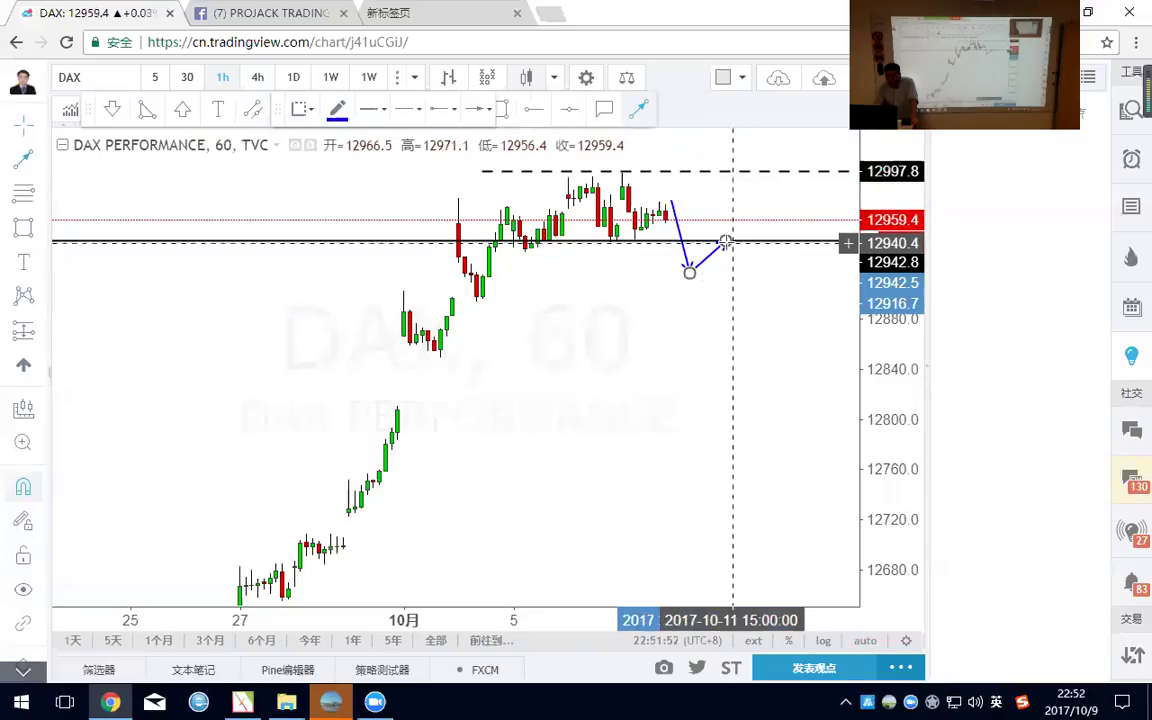
{"action": "double_click", "coordinate": [781, 404]}
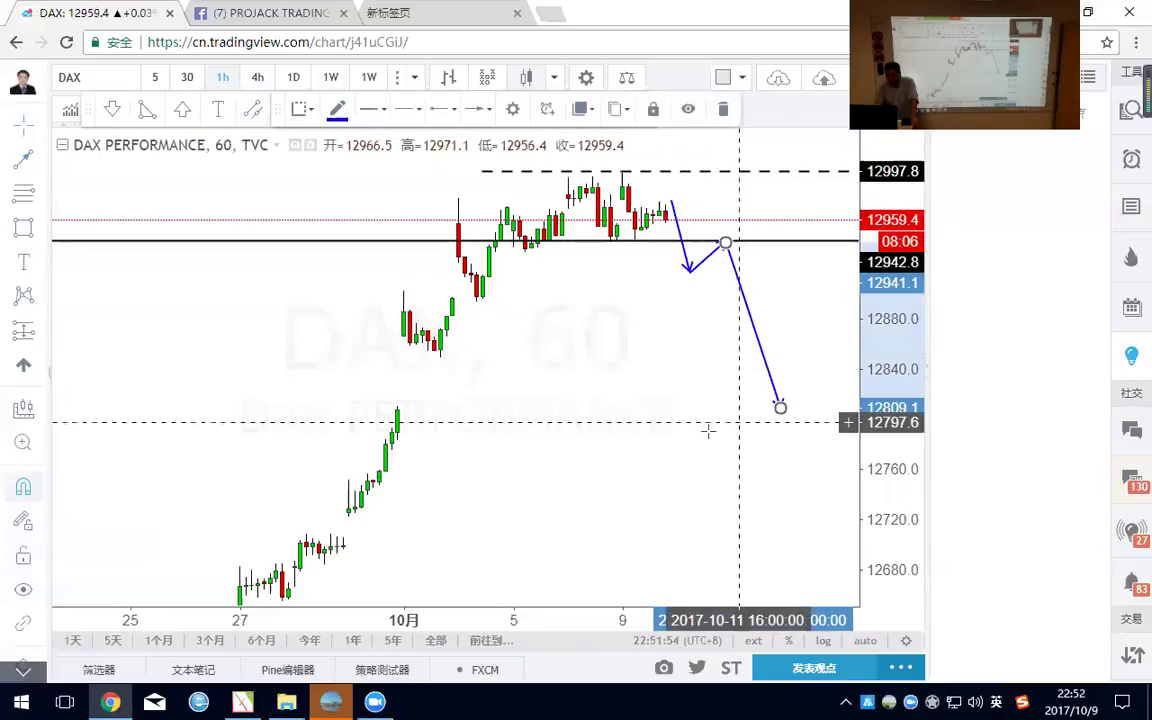
{"action": "scroll", "coordinate": [594, 447], "scroll_direction": "down", "scroll_amount": 2}
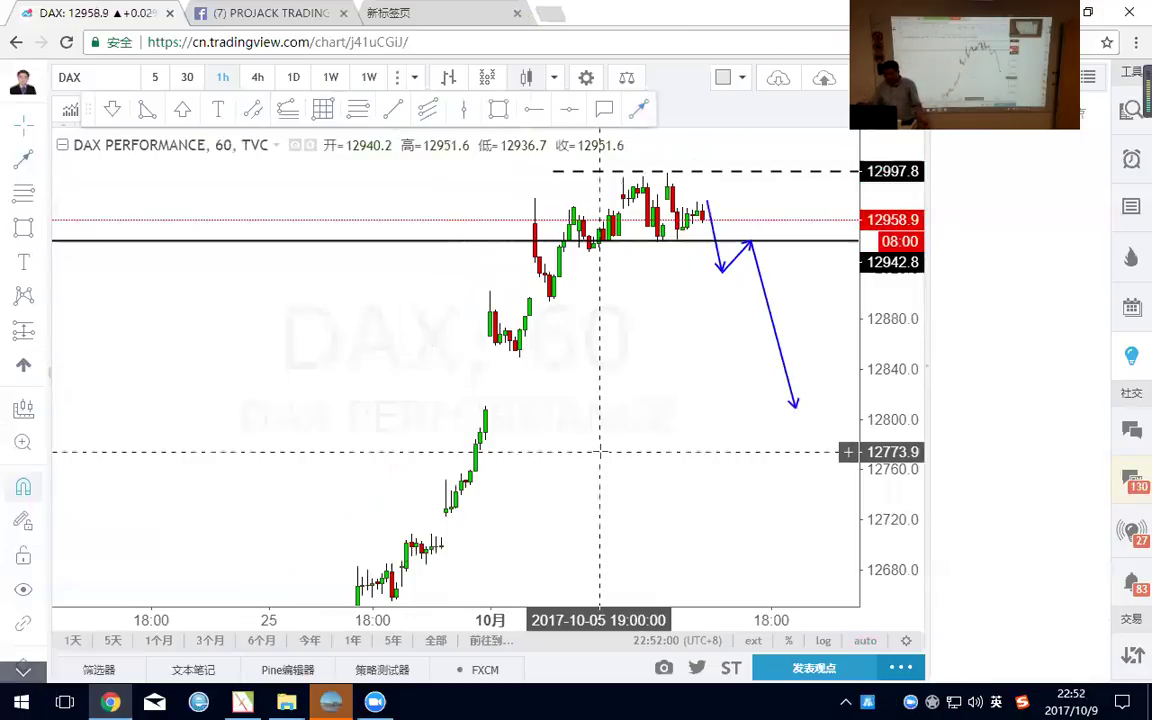
Hide the published ideas list and load the SPX500 chart on the daily timeframe.
{"action": "left_click", "coordinate": [1131, 366]}
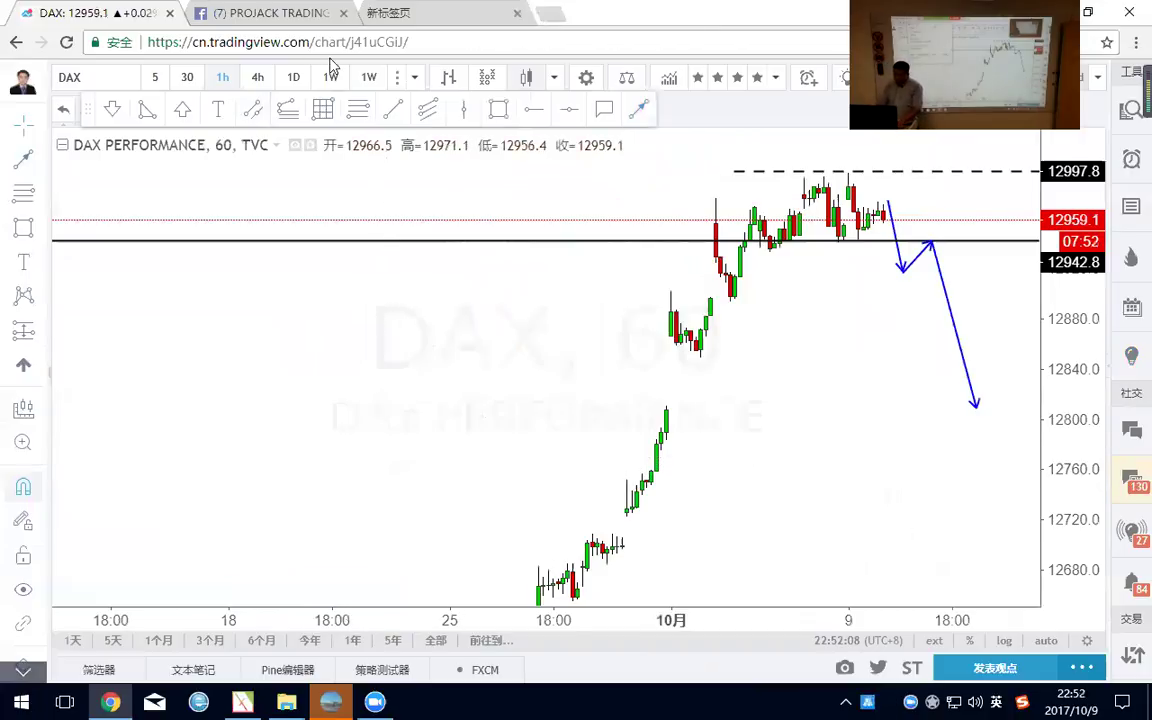
{"action": "type", "text": "SPX500"}
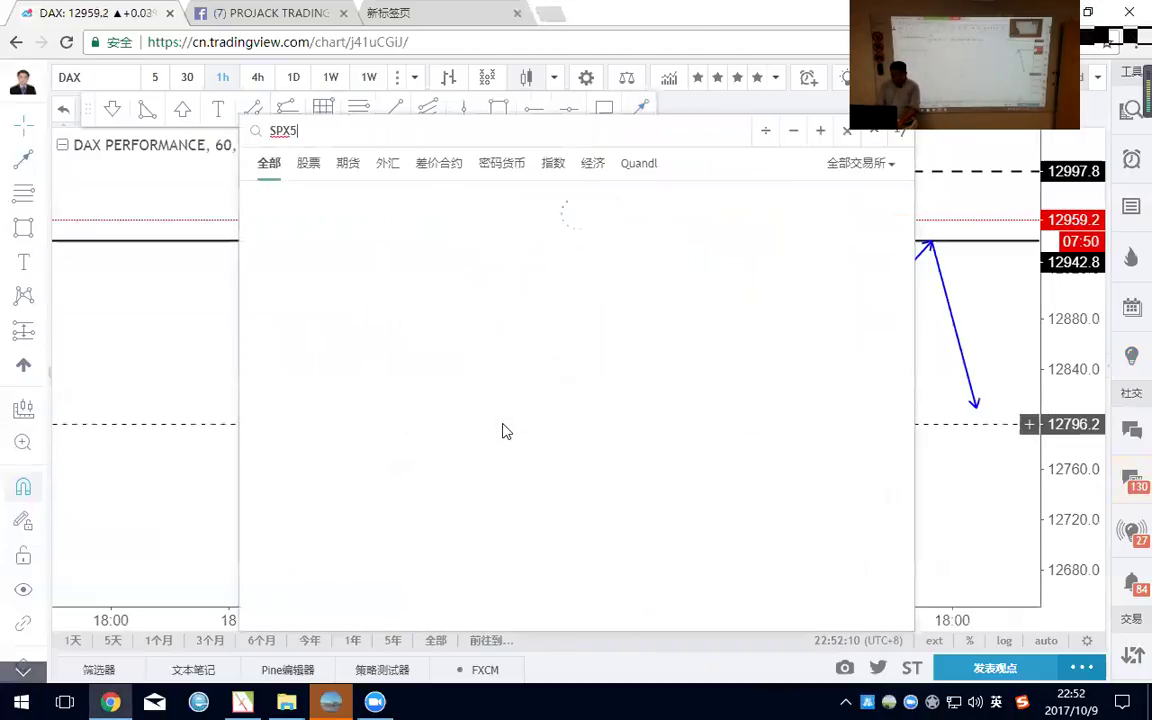
{"action": "key", "text": "Return"}
{"action": "left_click", "coordinate": [293, 77]}
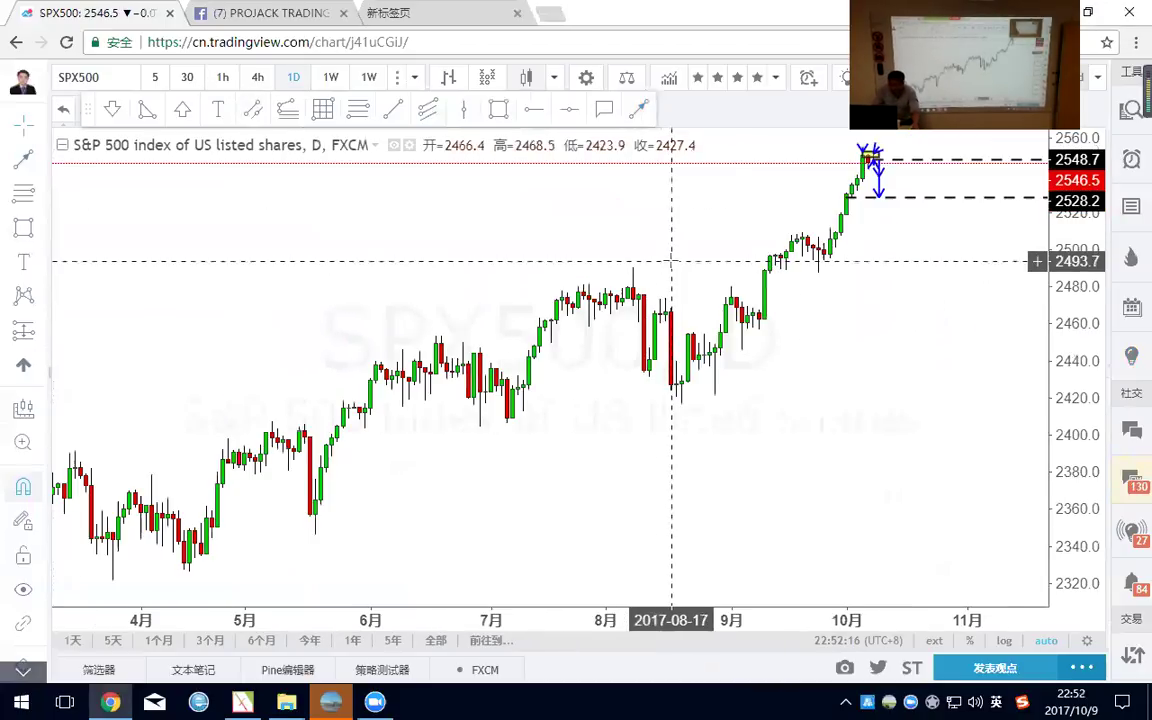
Remove all drawings from the S&P 500 chart.
{"action": "scroll", "coordinate": [672, 261], "scroll_direction": "up", "scroll_amount": 5}
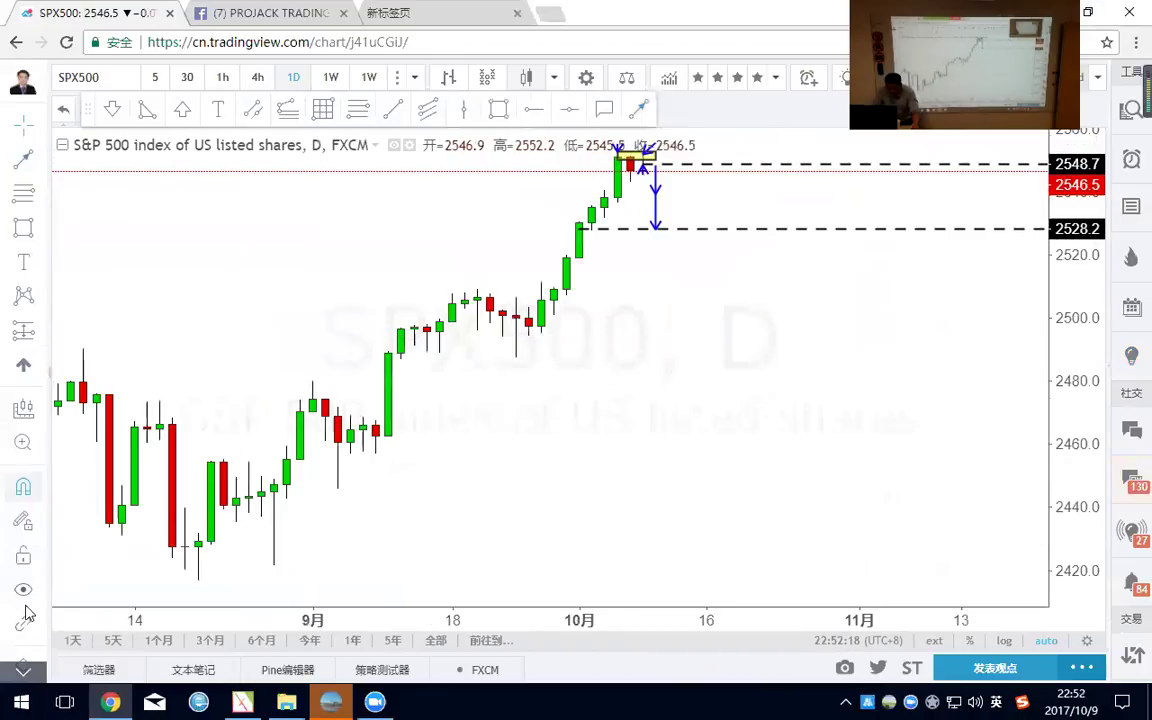
{"action": "left_click", "coordinate": [24, 666]}
{"action": "left_click", "coordinate": [111, 640]}
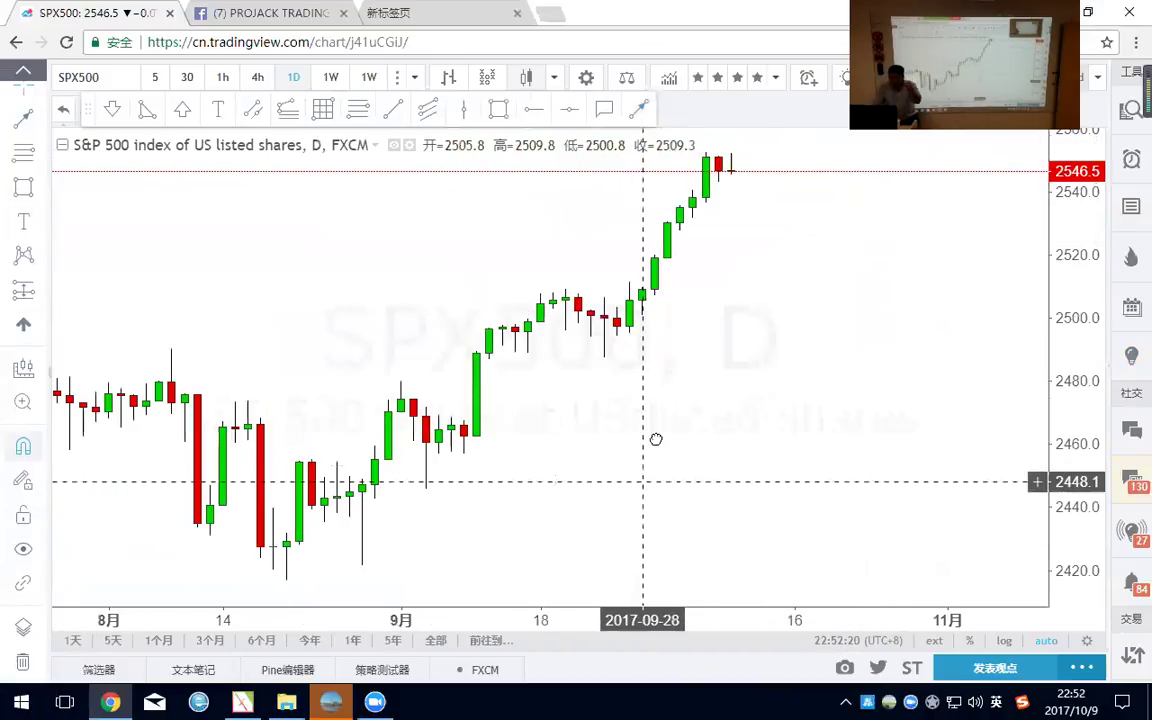
Add dashed horizontal rays at 2552.7 from the 5 October high and at 2543.3 from the 6 October low.
{"action": "scroll", "coordinate": [656, 437], "scroll_direction": "up", "scroll_amount": 3}
{"action": "scroll", "coordinate": [648, 440], "scroll_direction": "up", "scroll_amount": 4}
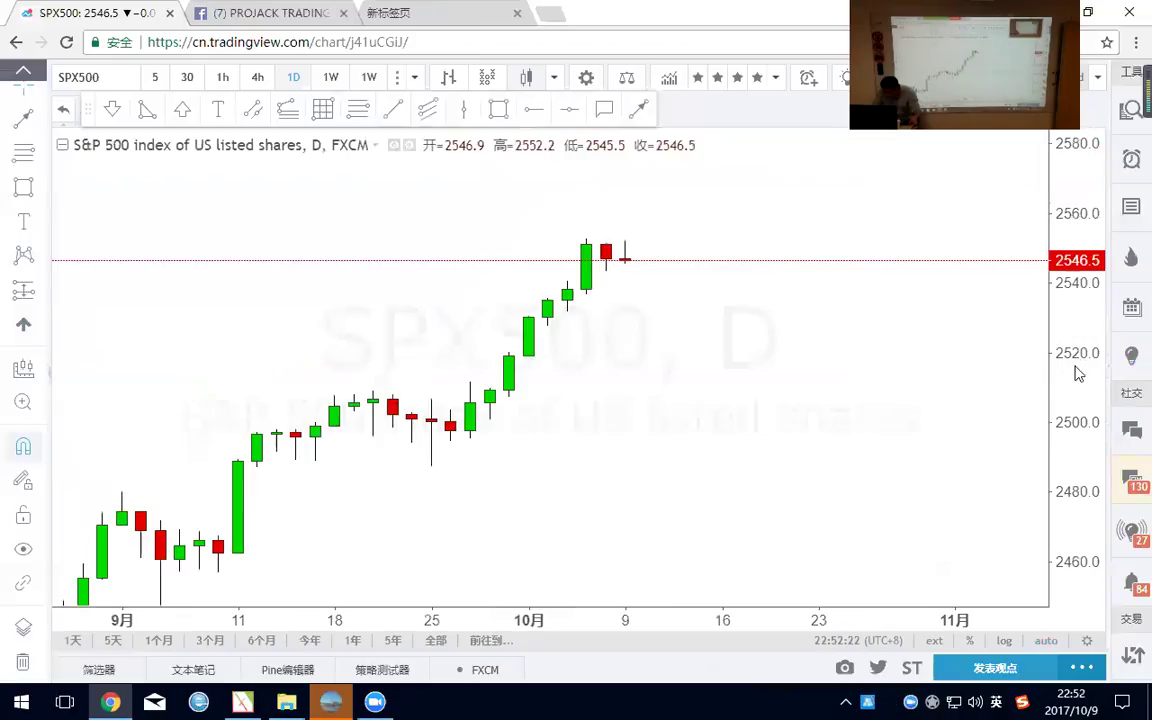
{"action": "left_click_drag", "start_coordinate": [648, 440], "coordinate": [835, 470]}
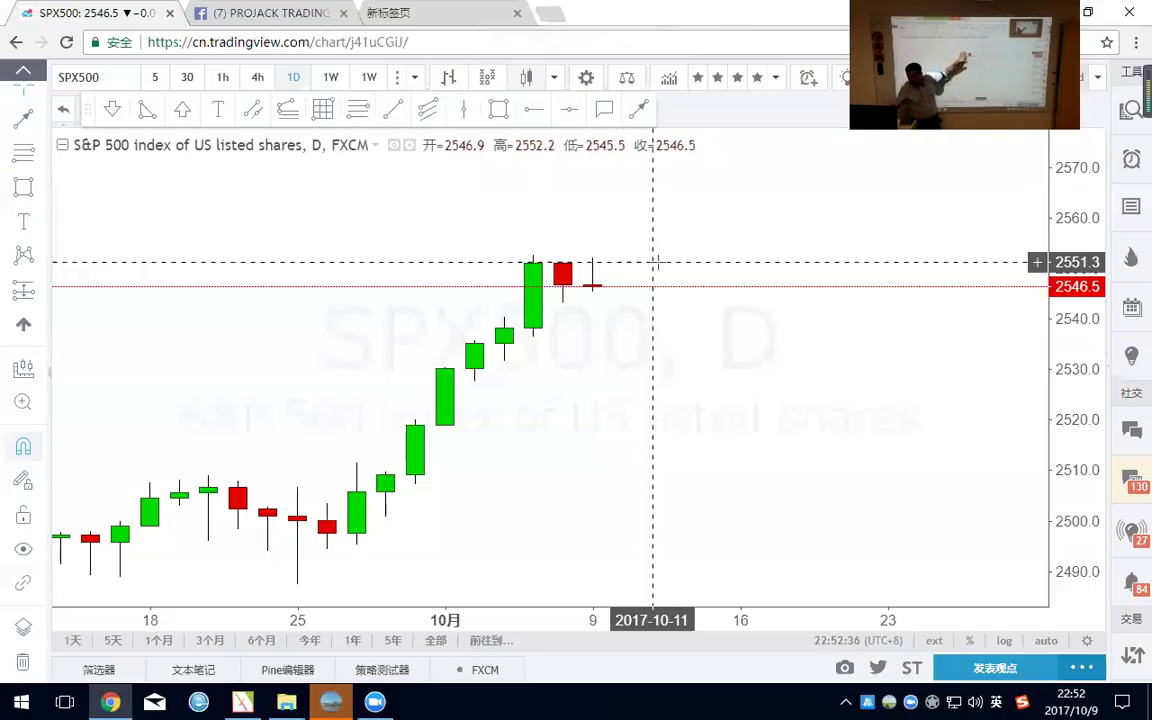
{"action": "left_click", "coordinate": [536, 112]}
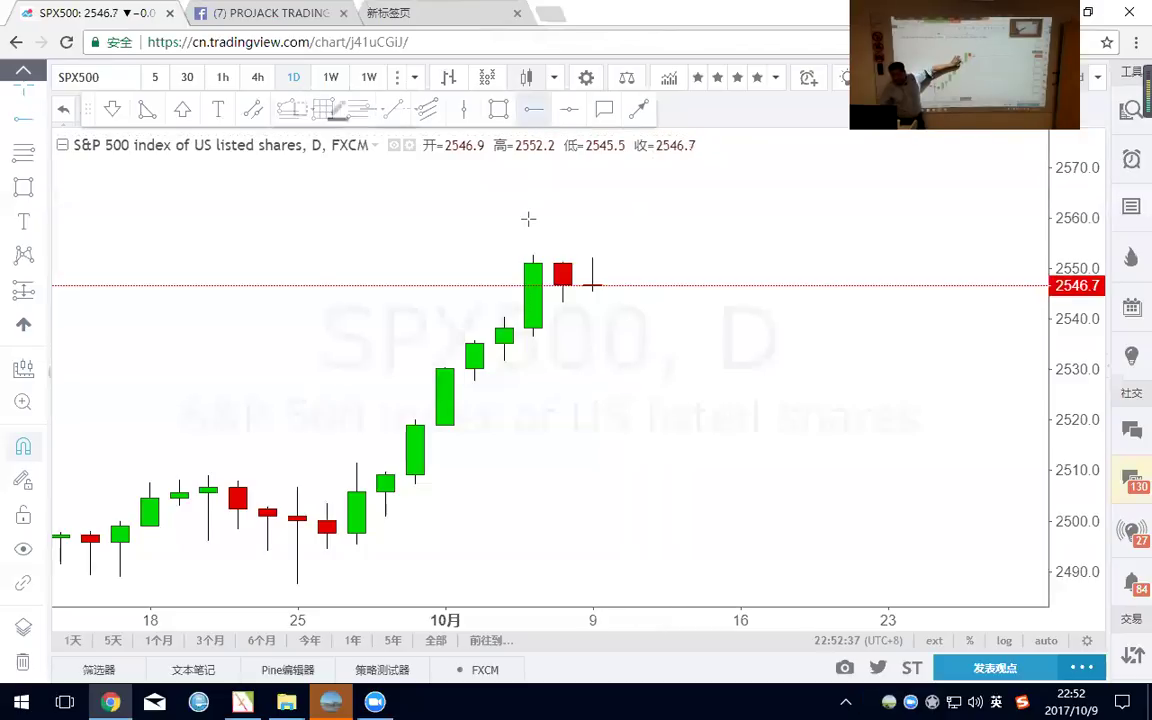
{"action": "left_click", "coordinate": [530, 228]}
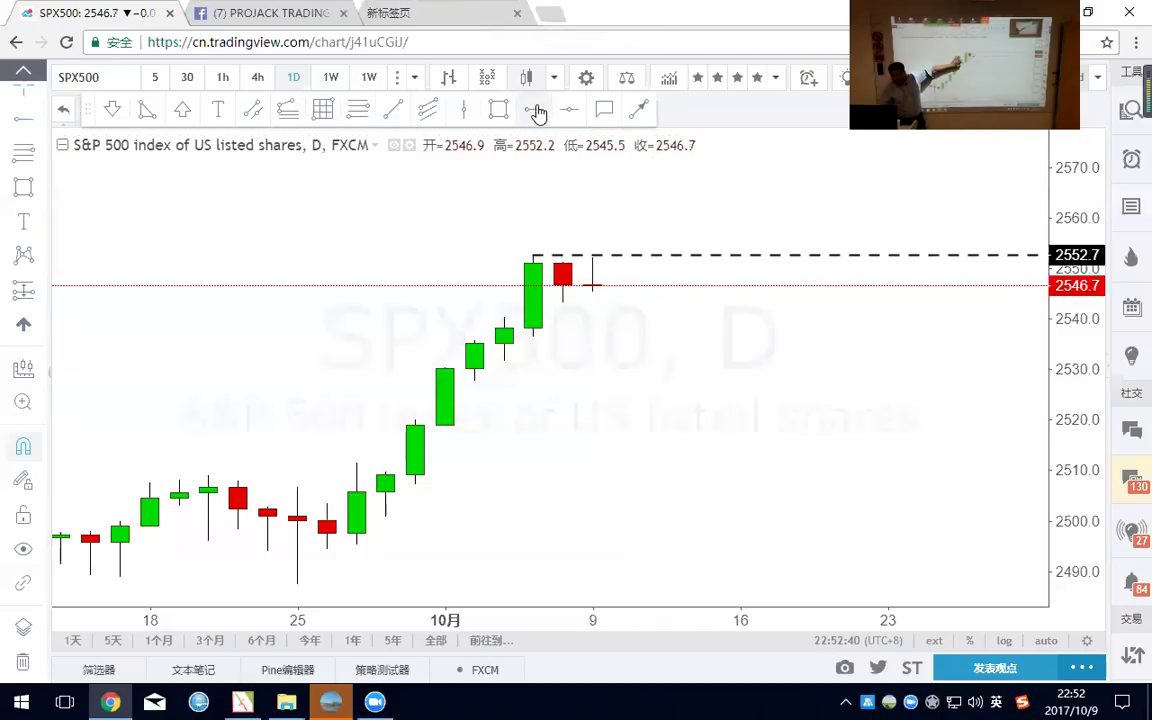
{"action": "left_click", "coordinate": [614, 326]}
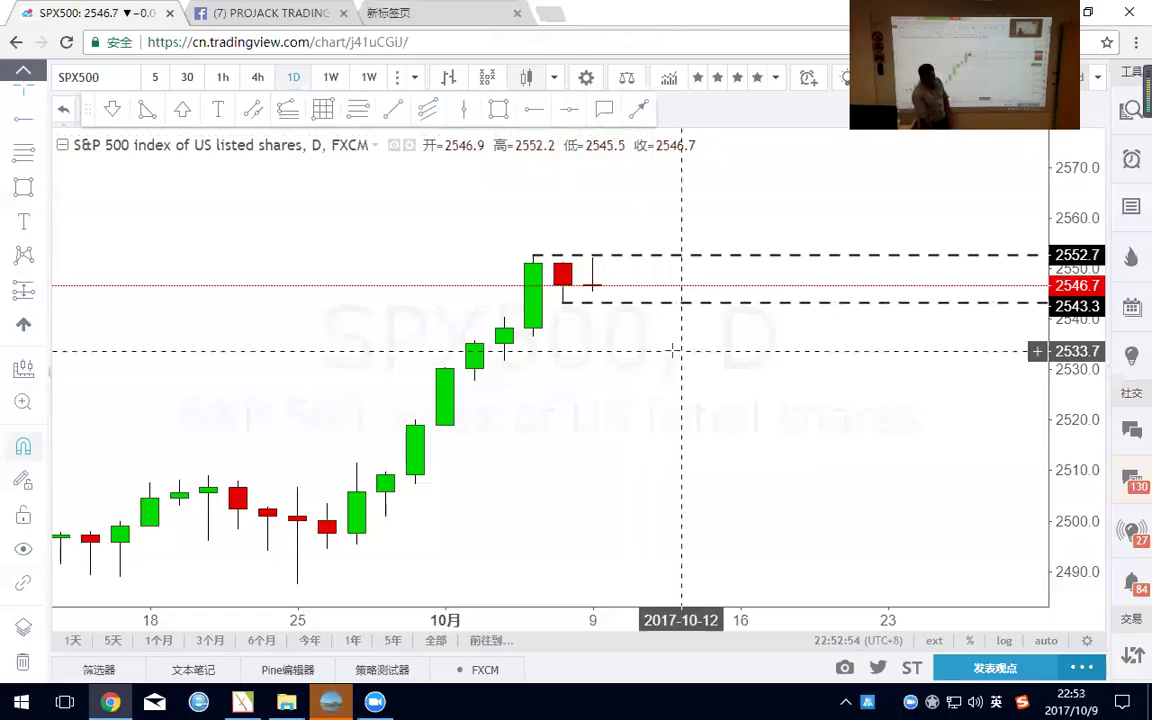
{"action": "scroll", "coordinate": [632, 404], "scroll_direction": "down", "scroll_amount": 2}
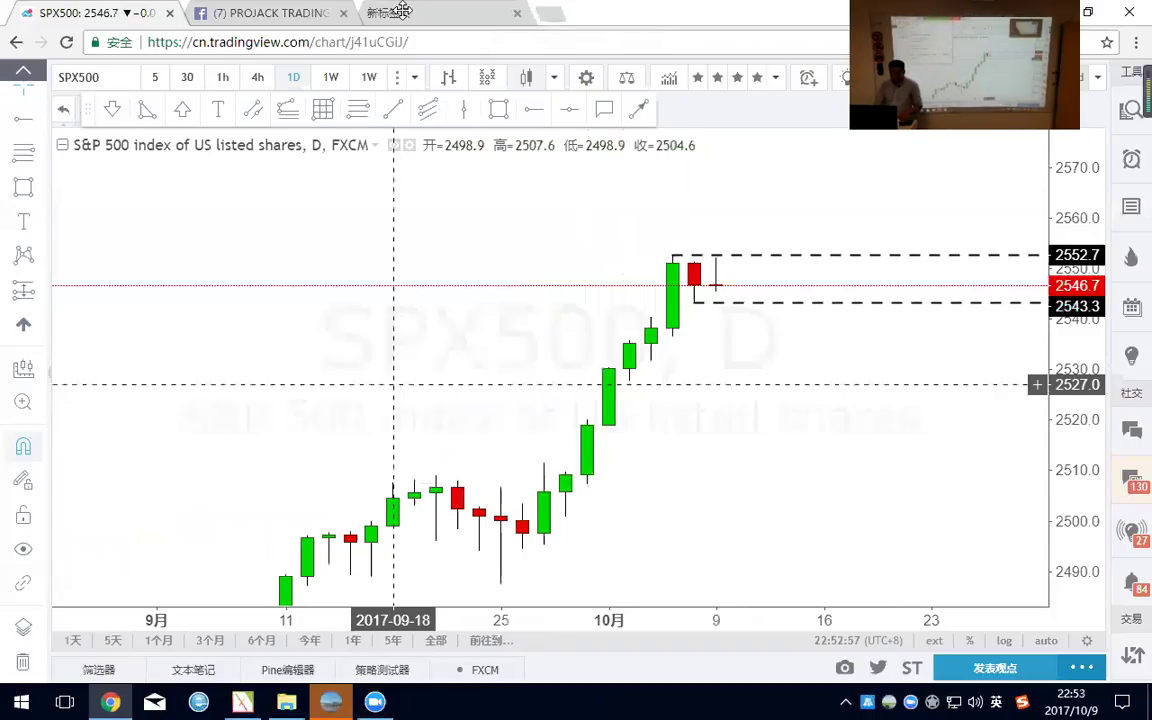
{"action": "scroll", "coordinate": [676, 347], "scroll_direction": "down", "scroll_amount": 1}
{"action": "scroll", "coordinate": [704, 343], "scroll_direction": "up", "scroll_amount": 2}
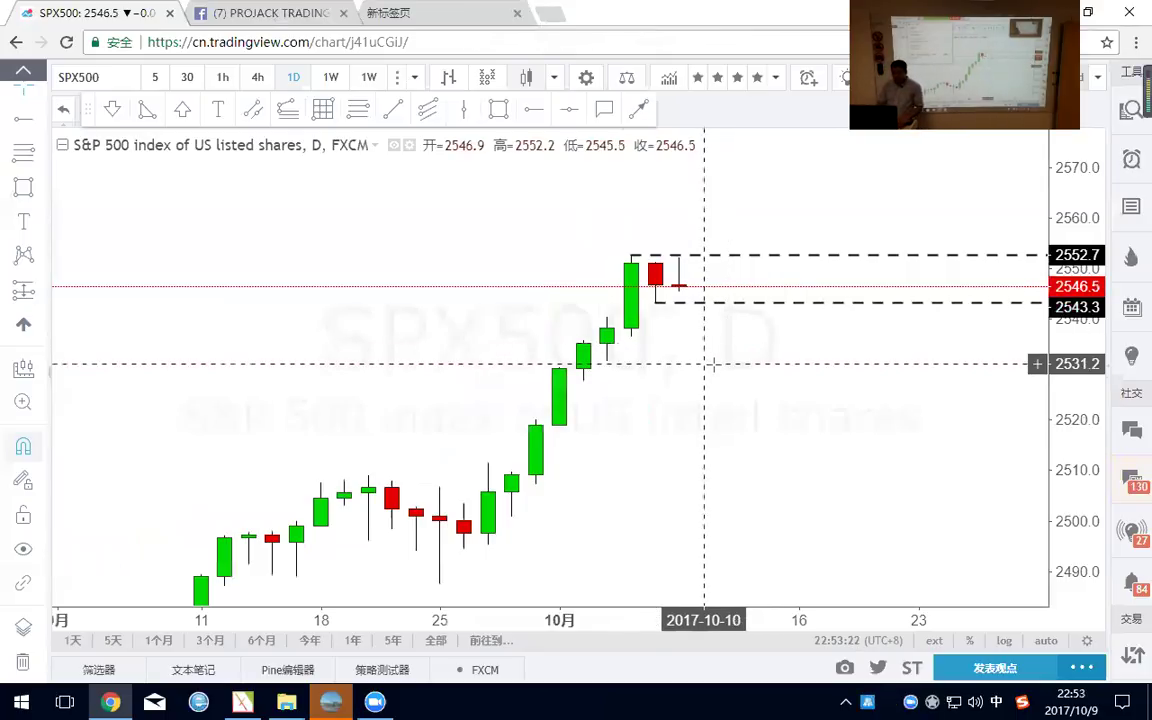
{"action": "scroll", "coordinate": [518, 327], "scroll_direction": "down", "scroll_amount": 1}
Load the daily GBPJPY chart and add a dashed horizontal ray at 149.038 from the 4 October low.
{"action": "key", "text": "c"}
{"action": "key", "text": "Escape"}
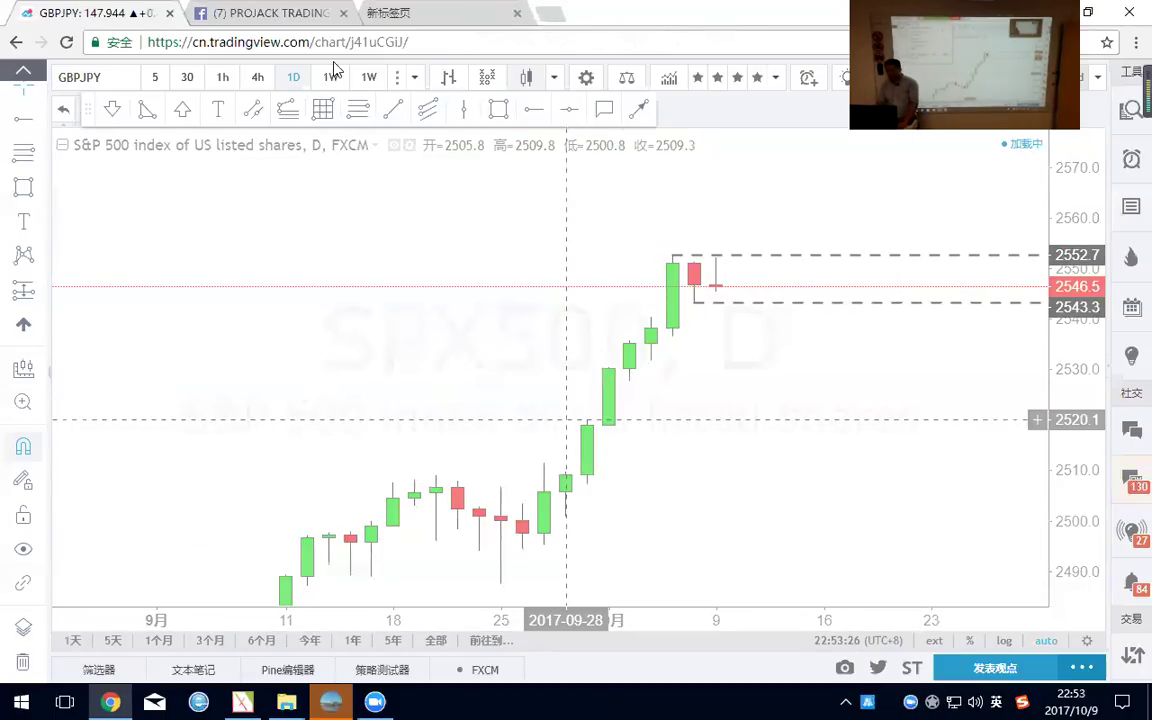
{"action": "scroll", "coordinate": [476, 226], "scroll_direction": "down", "scroll_amount": 3}
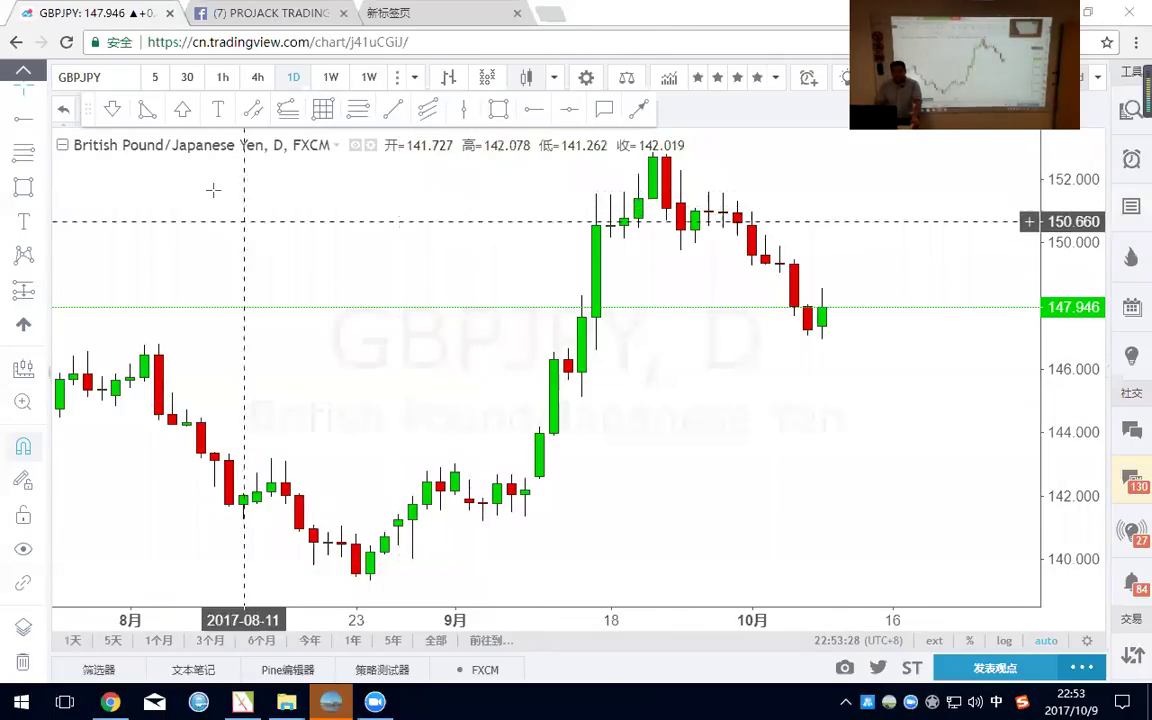
{"action": "left_click", "coordinate": [780, 272]}
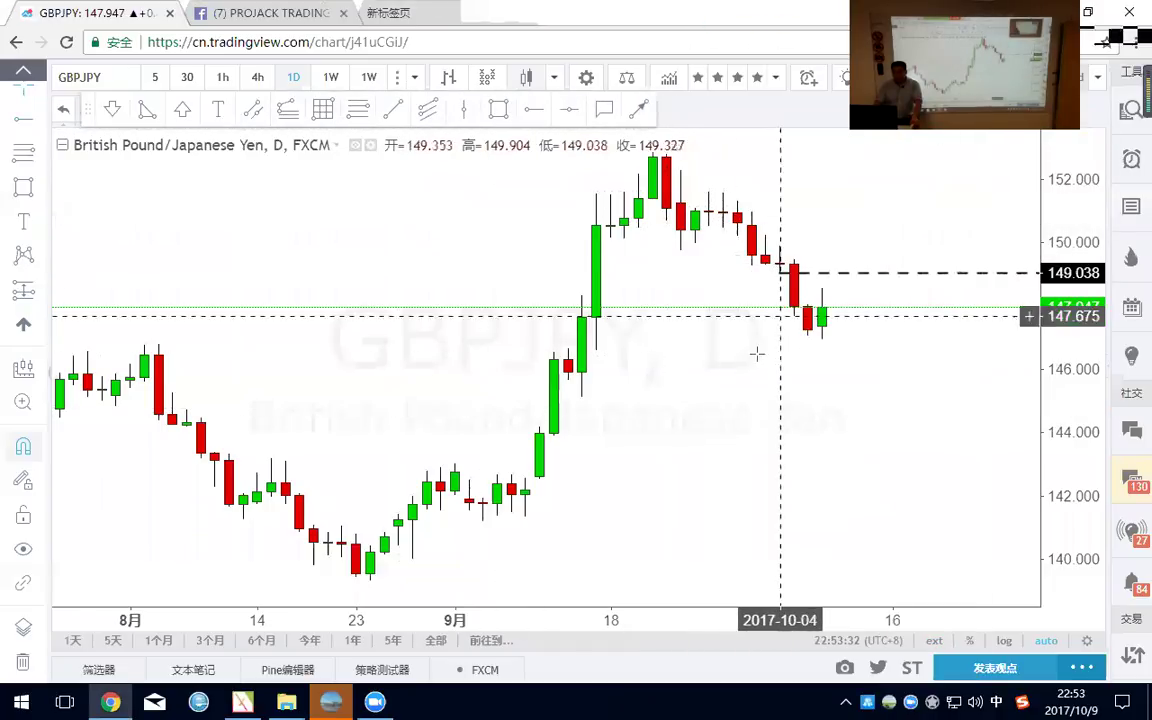
Set the GBPJPY chart to the one-hour timeframe and add a dashed horizontal ray at 150.201 from the 29 September low.
{"action": "scroll", "coordinate": [761, 347], "scroll_direction": "up", "scroll_amount": 2}
{"action": "left_click", "coordinate": [222, 77]}
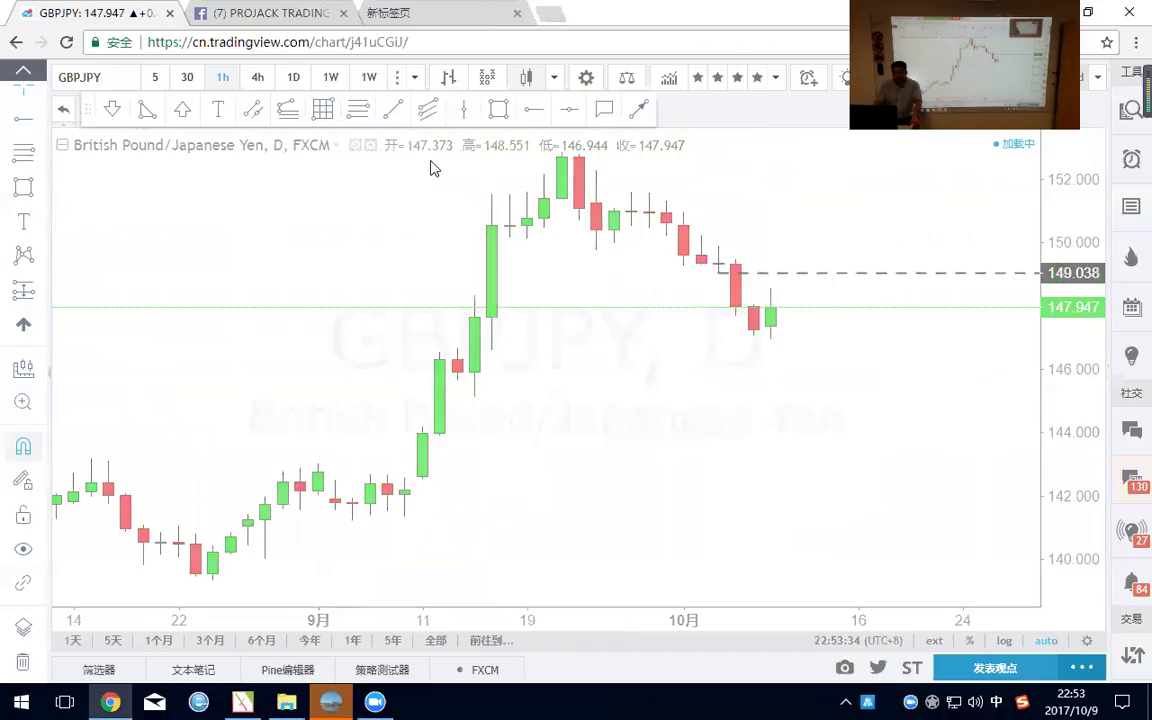
{"action": "scroll", "coordinate": [588, 250], "scroll_direction": "down", "scroll_amount": 1}
{"action": "scroll", "coordinate": [570, 258], "scroll_direction": "down", "scroll_amount": 3}
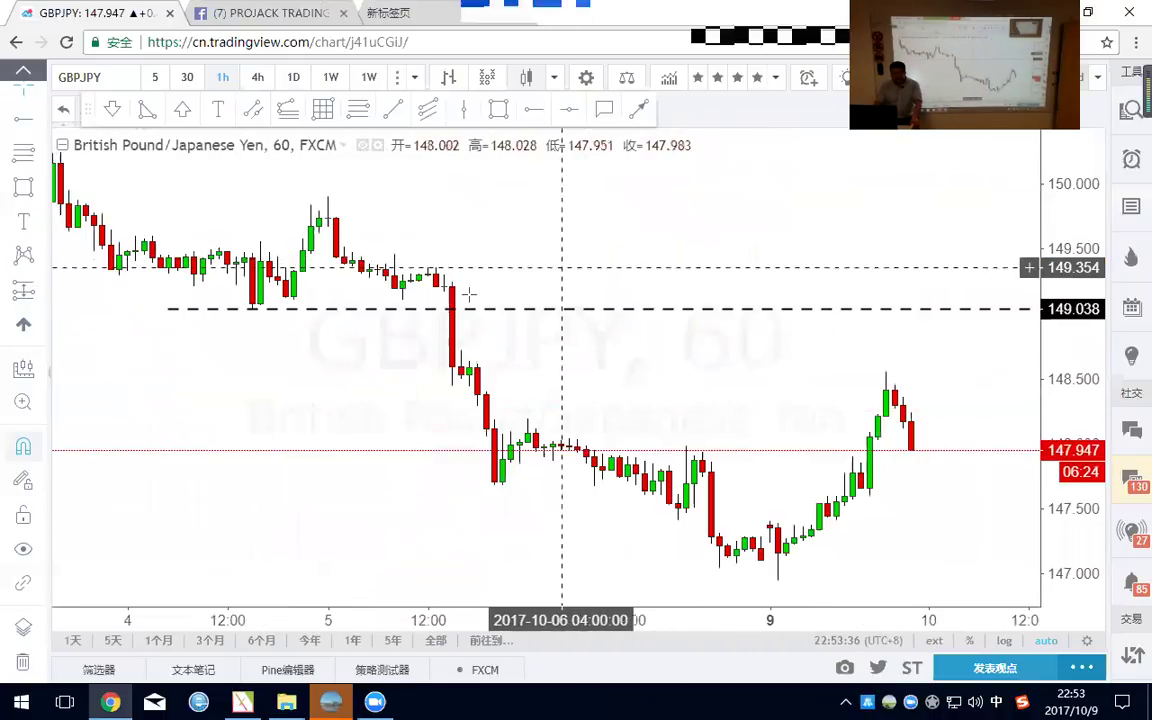
{"action": "scroll", "coordinate": [420, 258], "scroll_direction": "left", "scroll_amount": 2}
{"action": "scroll", "coordinate": [434, 260], "scroll_direction": "down", "scroll_amount": 2}
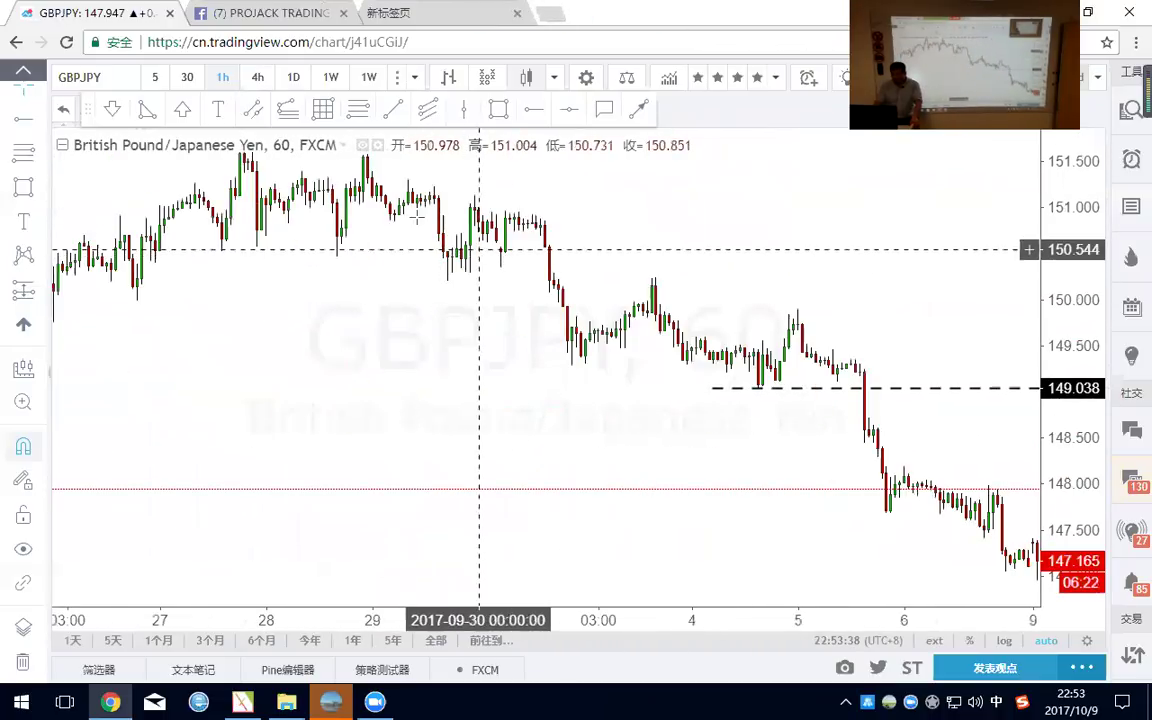
{"action": "left_click", "coordinate": [448, 281]}
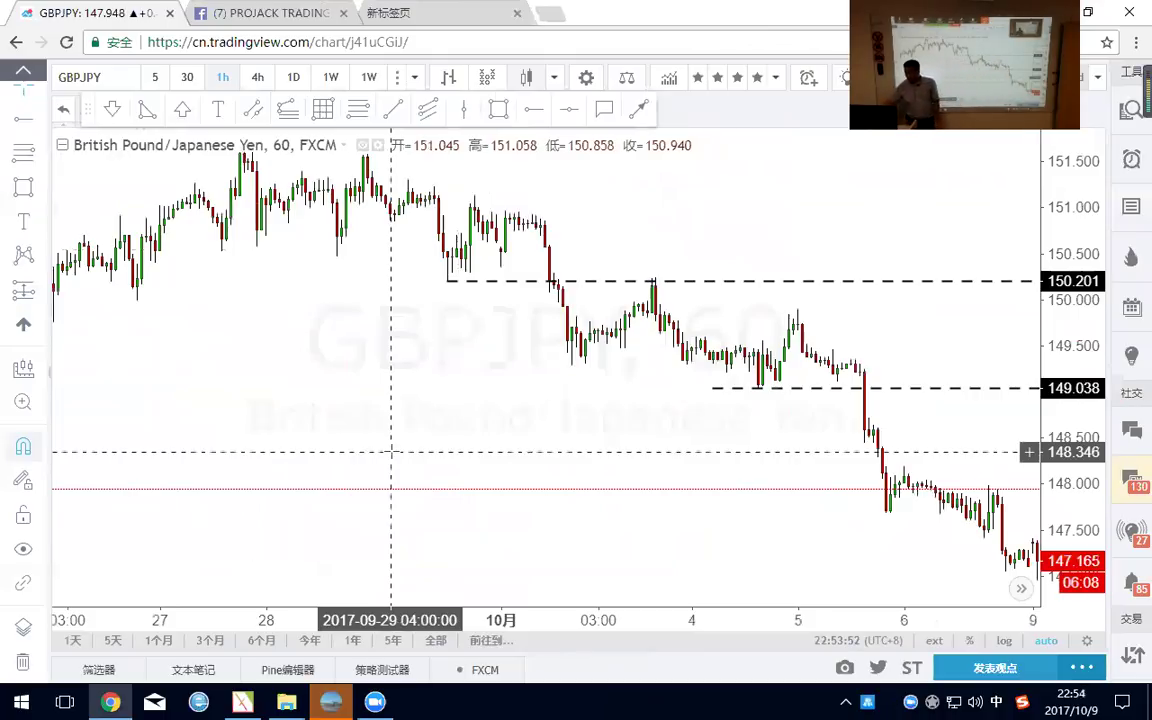
Draw a yellow rectangle zone between about 148.47 and 148.74 from the 5 October drop to beyond the latest GBPJPY candles.
{"action": "scroll", "coordinate": [400, 455], "scroll_direction": "right", "scroll_amount": 5}
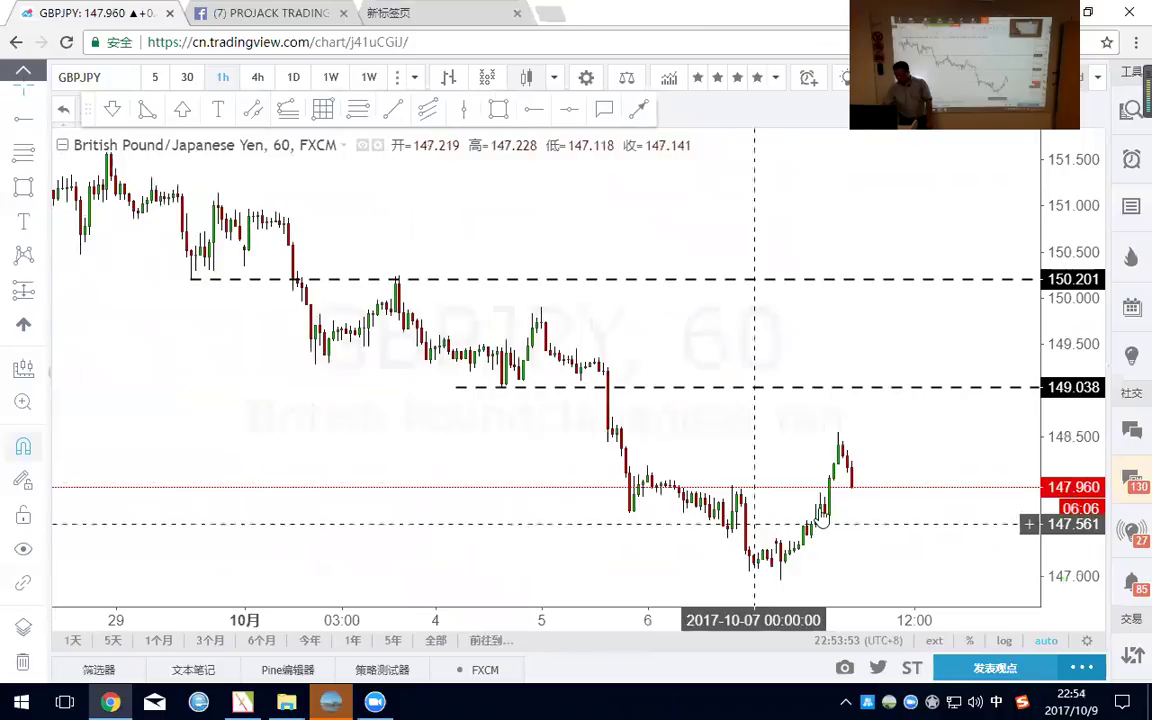
{"action": "scroll", "coordinate": [836, 458], "scroll_direction": "up", "scroll_amount": 3}
{"action": "left_click", "coordinate": [502, 110]}
{"action": "left_click_drag", "start_coordinate": [277, 321], "coordinate": [420, 355]}
{"action": "mouse_move", "coordinate": [586, 368]}
{"action": "left_mouse_down"}
{"action": "mouse_move", "coordinate": [836, 375]}
{"action": "mouse_move", "coordinate": [886, 360]}
{"action": "left_mouse_up"}
{"action": "left_click", "coordinate": [700, 361]}
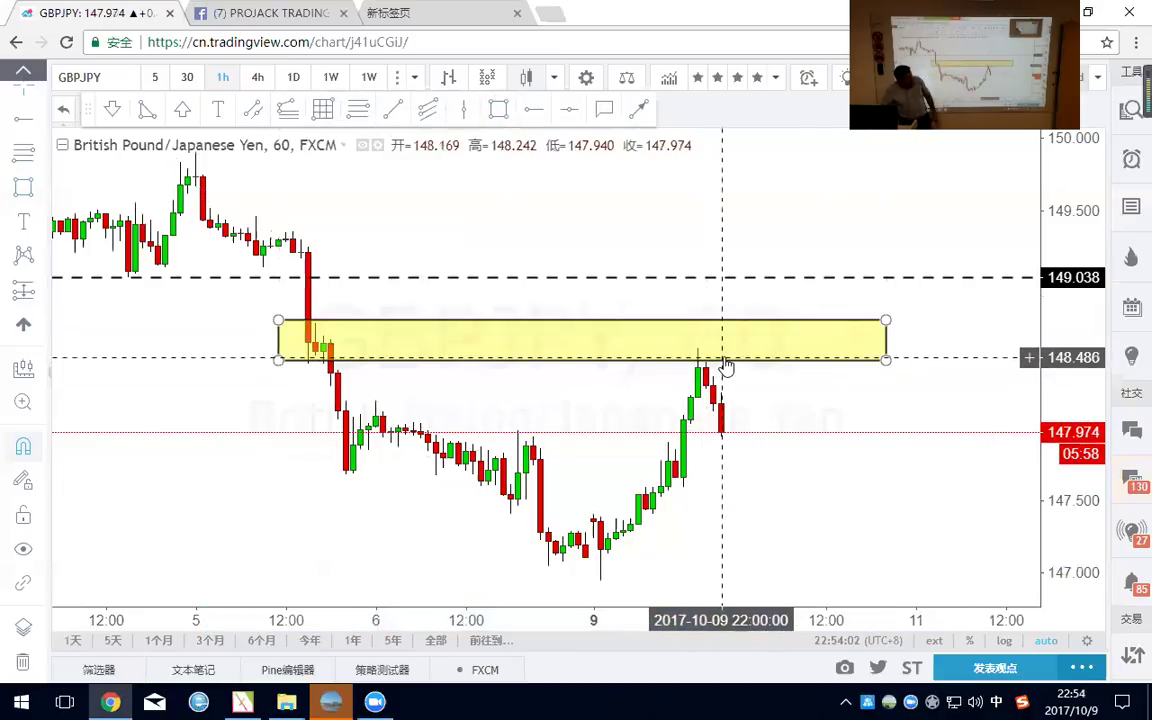
{"action": "left_click", "coordinate": [721, 364]}
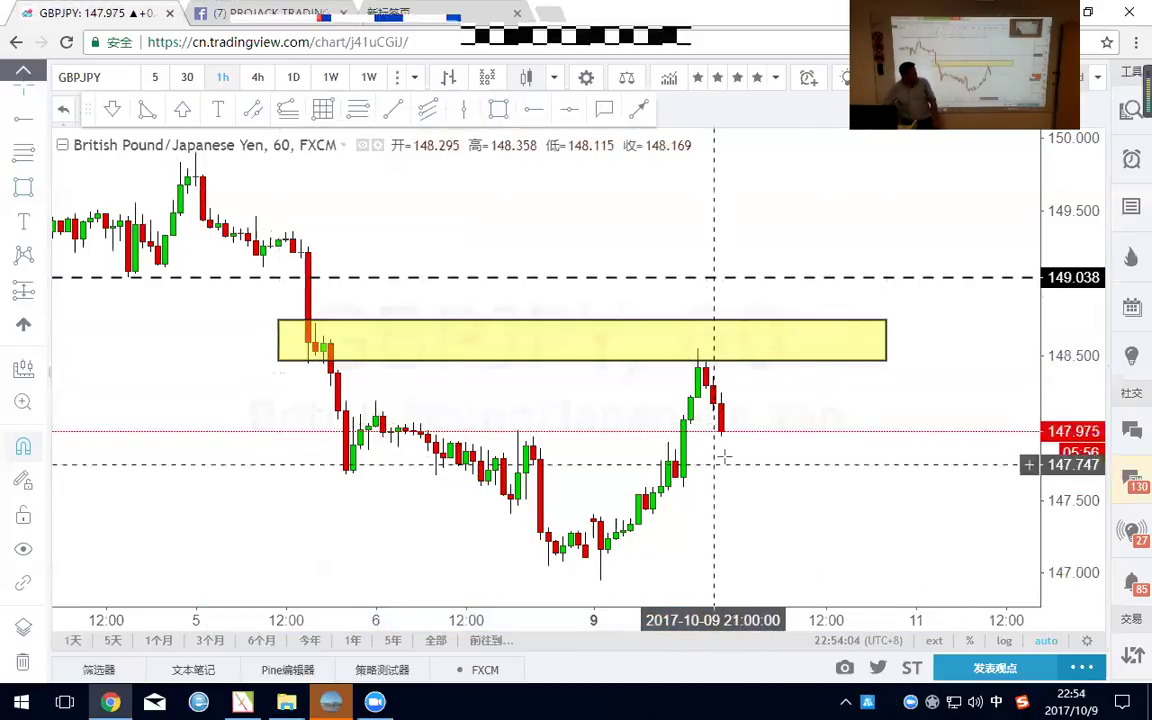
Examine the hourly GBPJPY rise and decline from late August to 9 October against the marked levels and zone.
{"action": "scroll", "coordinate": [744, 437], "scroll_direction": "down", "scroll_amount": 5}
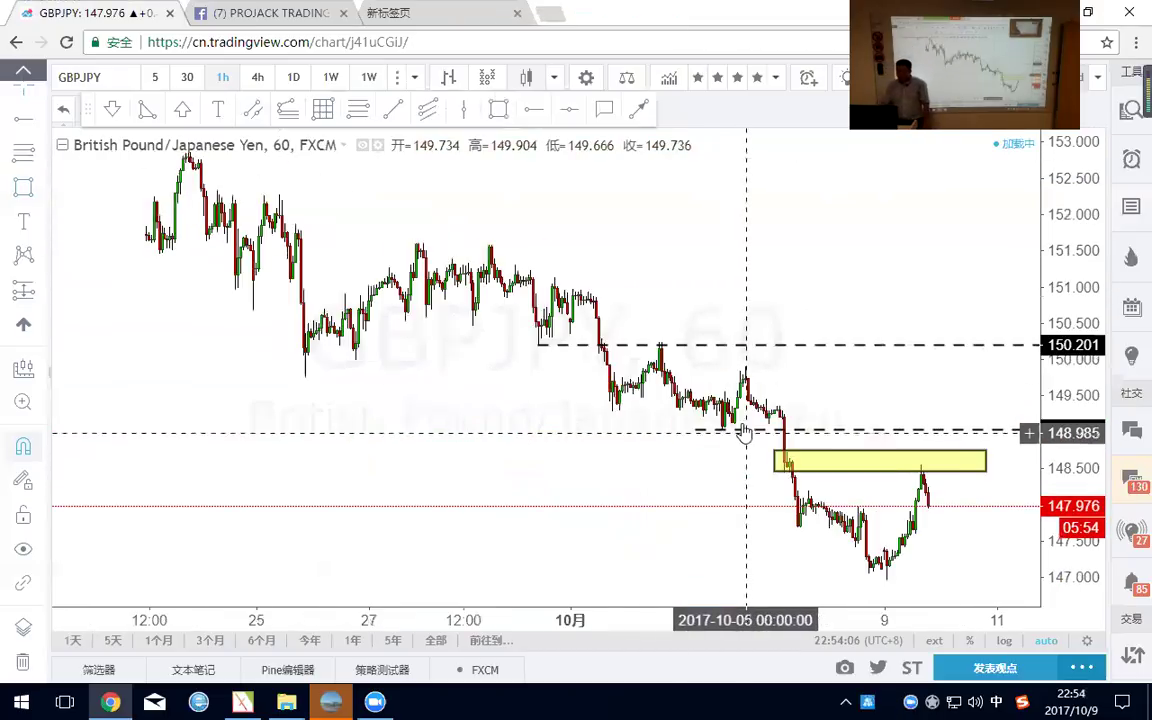
{"action": "scroll", "coordinate": [398, 296], "scroll_direction": "up", "scroll_amount": 3}
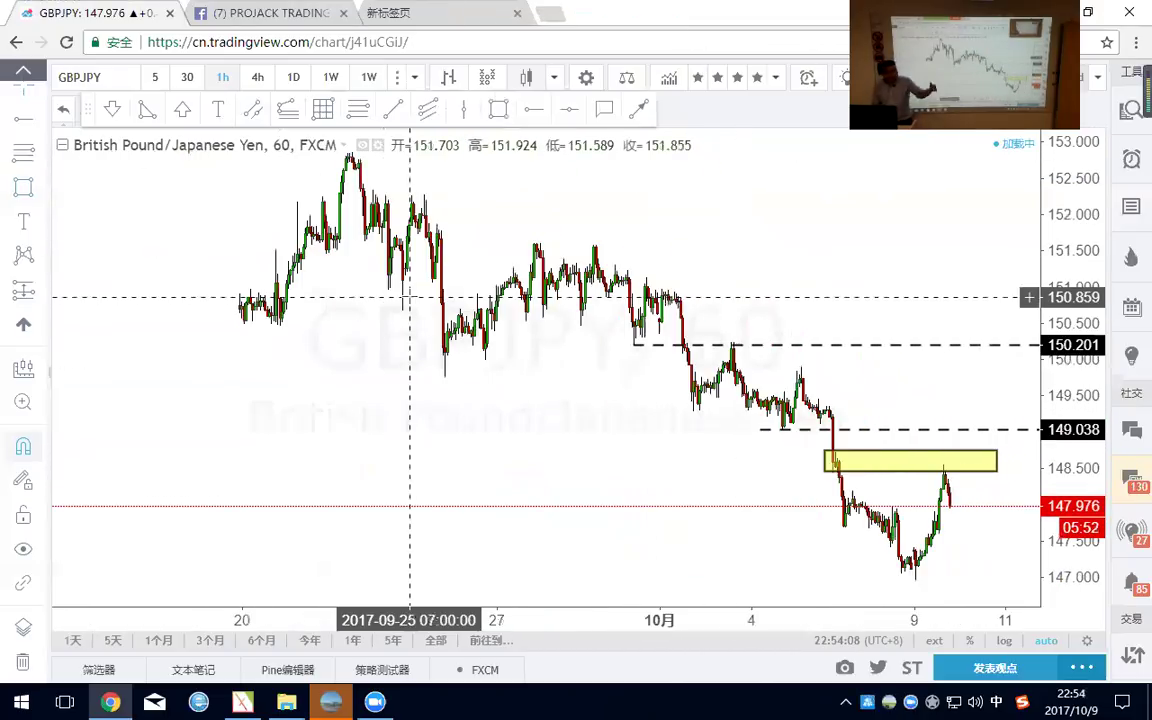
{"action": "scroll", "coordinate": [373, 344], "scroll_direction": "down", "scroll_amount": 3}
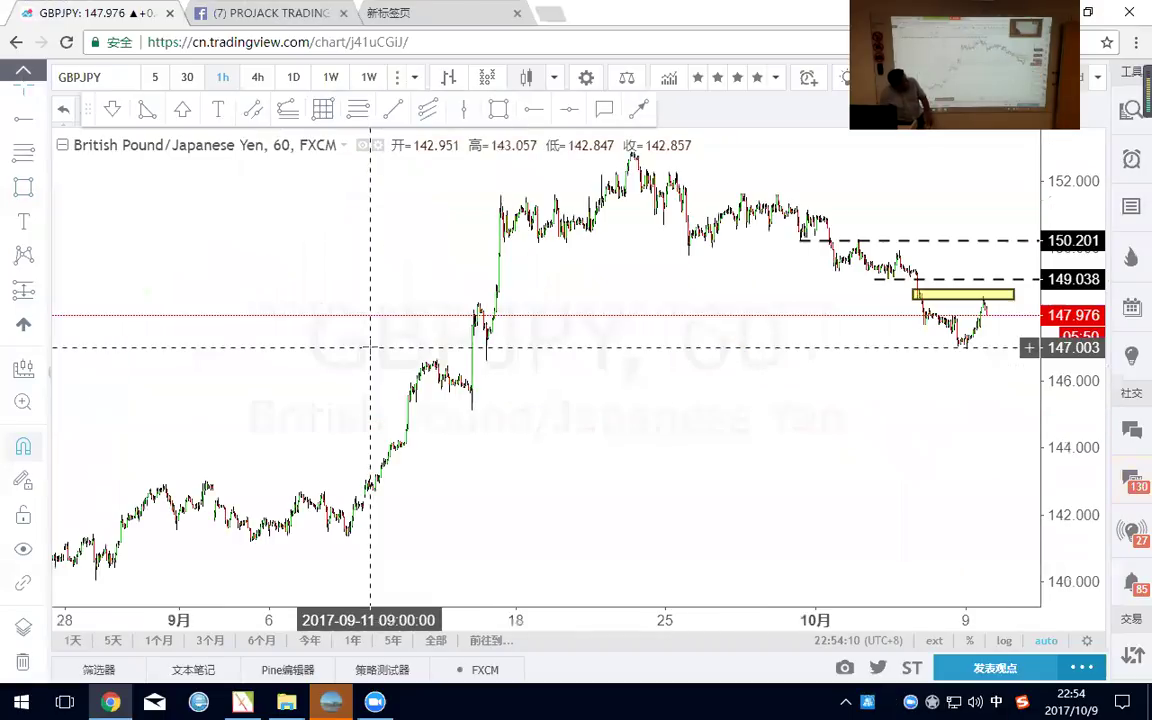
{"action": "scroll", "coordinate": [365, 348], "scroll_direction": "up", "scroll_amount": 2}
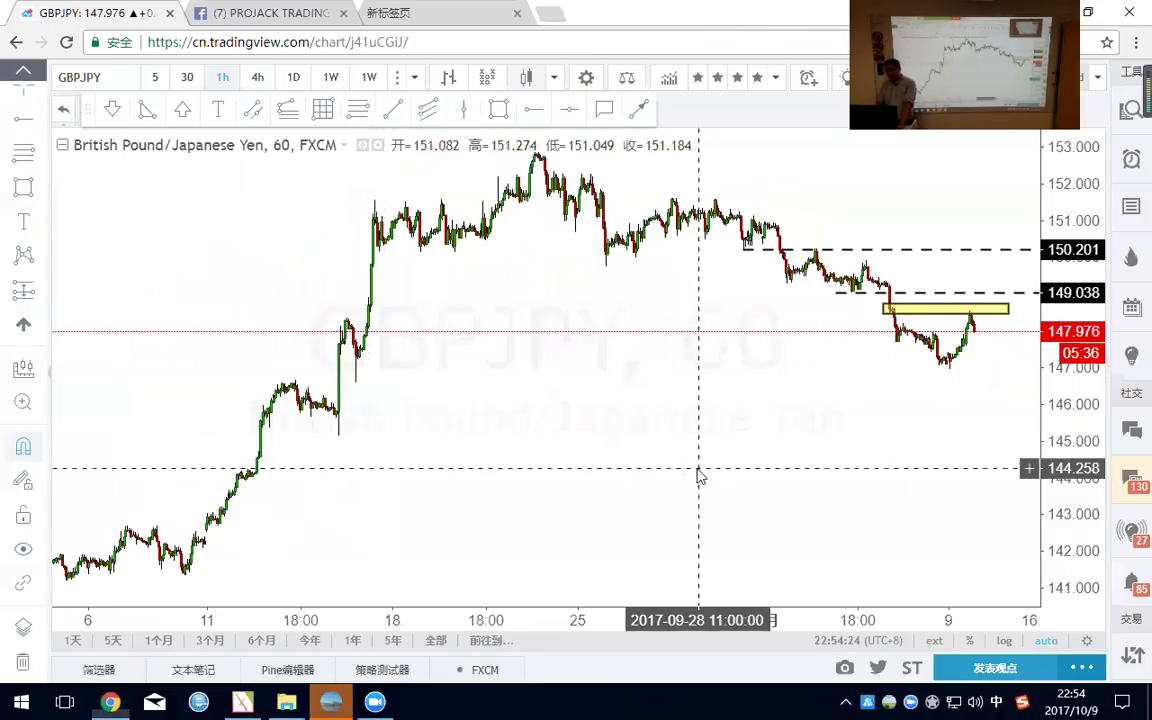
{"action": "scroll", "coordinate": [697, 466], "scroll_direction": "down", "scroll_amount": 2}
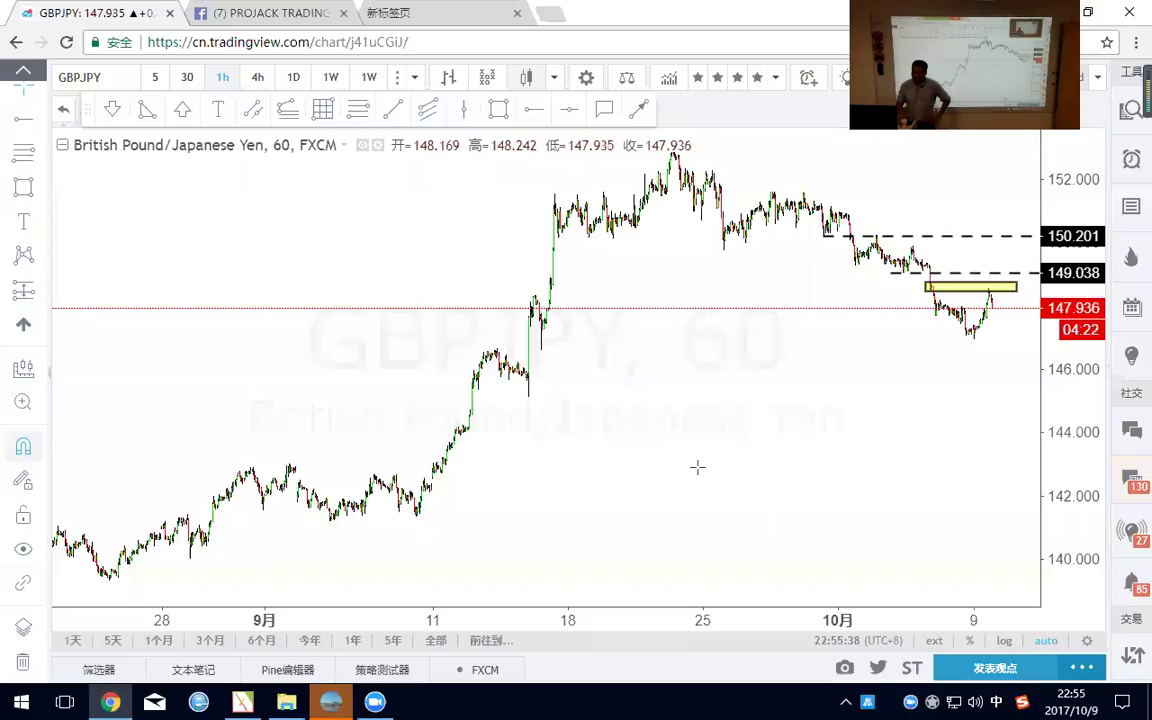
{"action": "scroll", "coordinate": [52, 298], "scroll_direction": "up", "scroll_amount": 3}
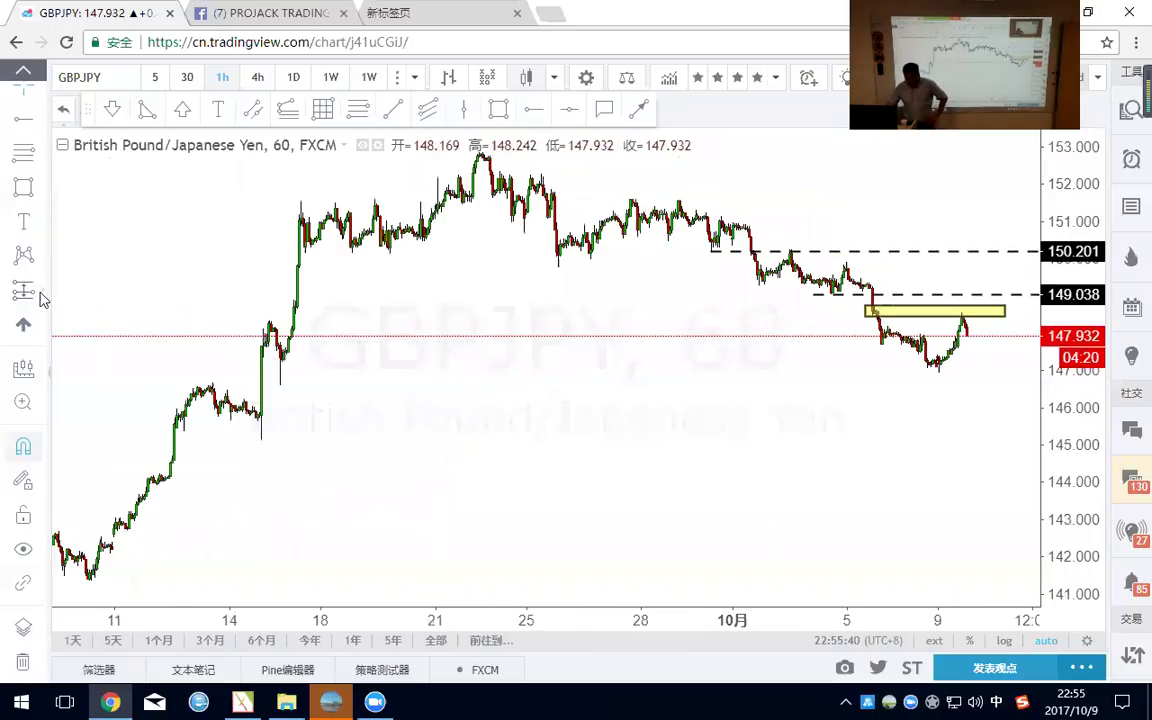
{"action": "scroll", "coordinate": [30, 133], "scroll_direction": "up", "scroll_amount": 1}
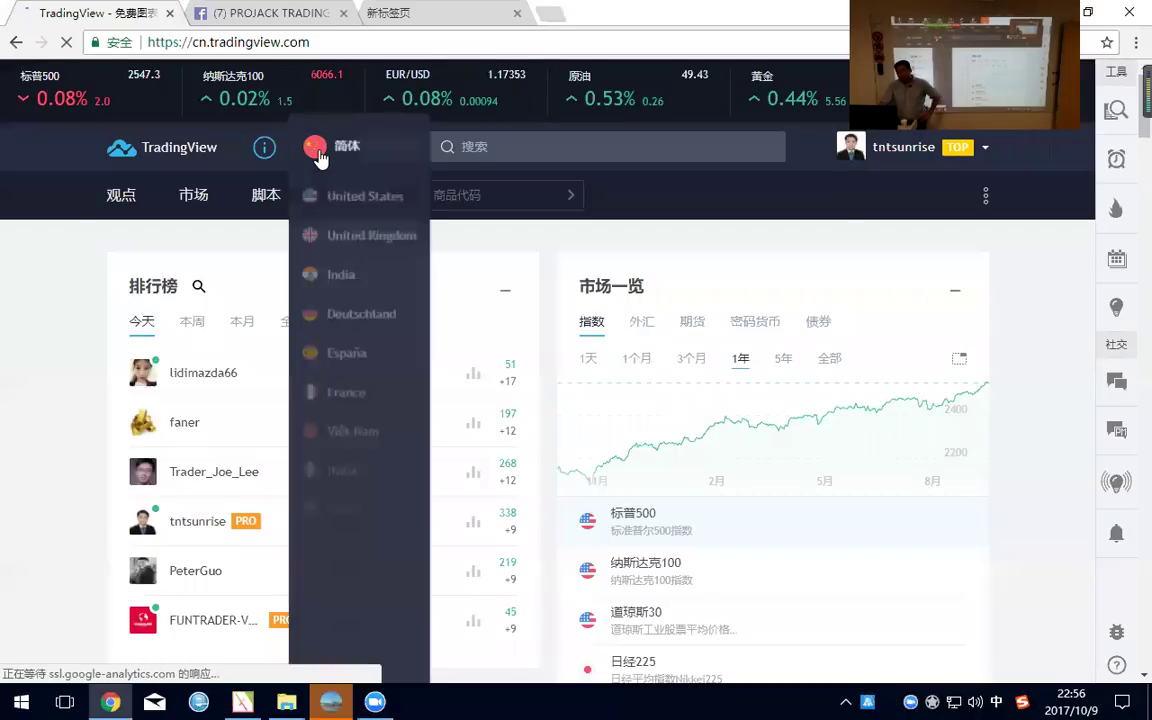
Switch the TradingView site to its United States version and show the all-time ranking of top authors.
{"action": "mouse_move", "coordinate": [352, 195]}
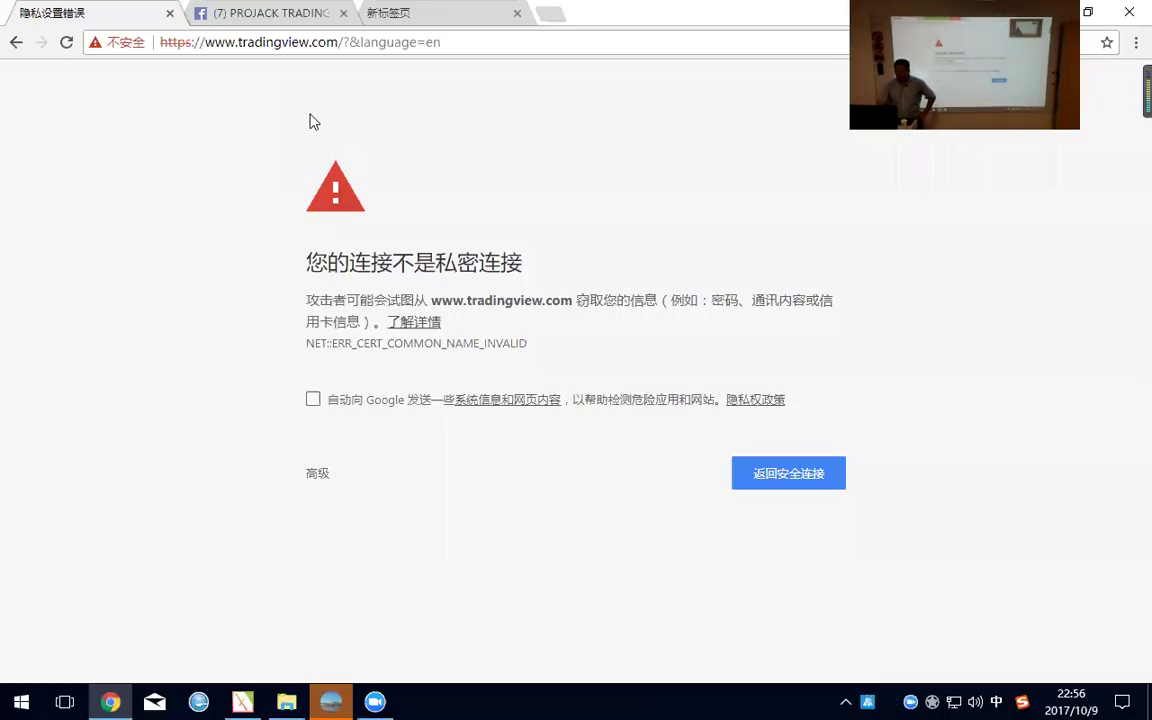
{"action": "left_click", "coordinate": [806, 484]}
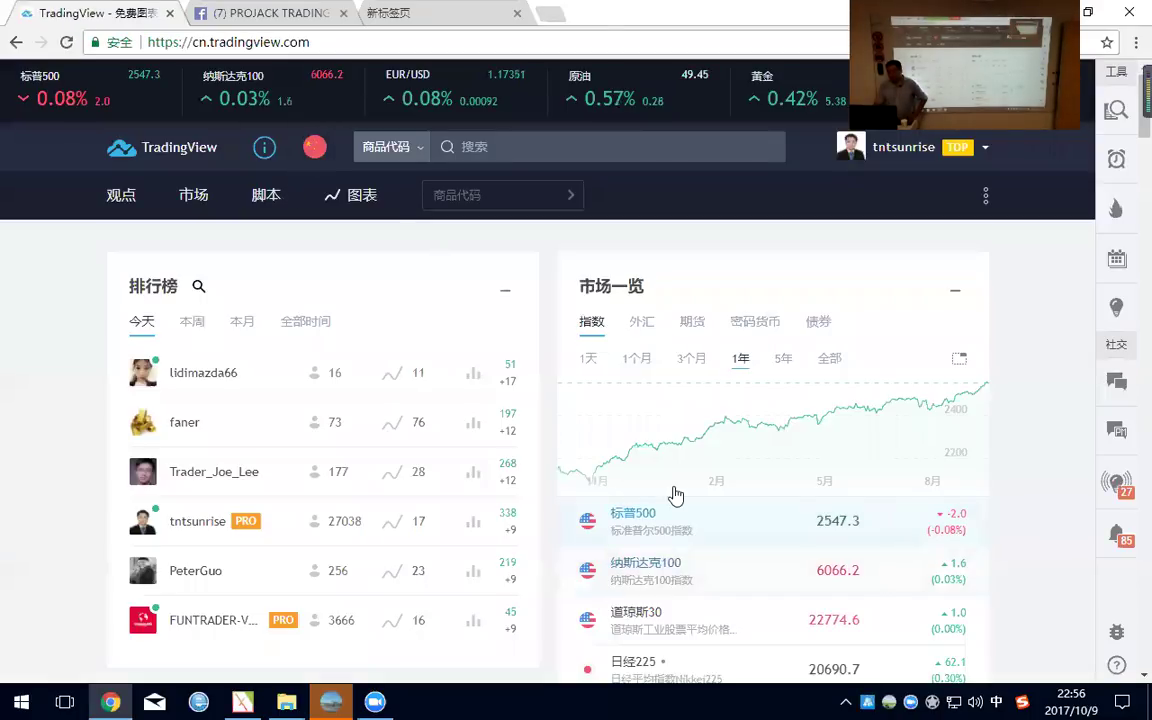
{"action": "left_click", "coordinate": [309, 156]}
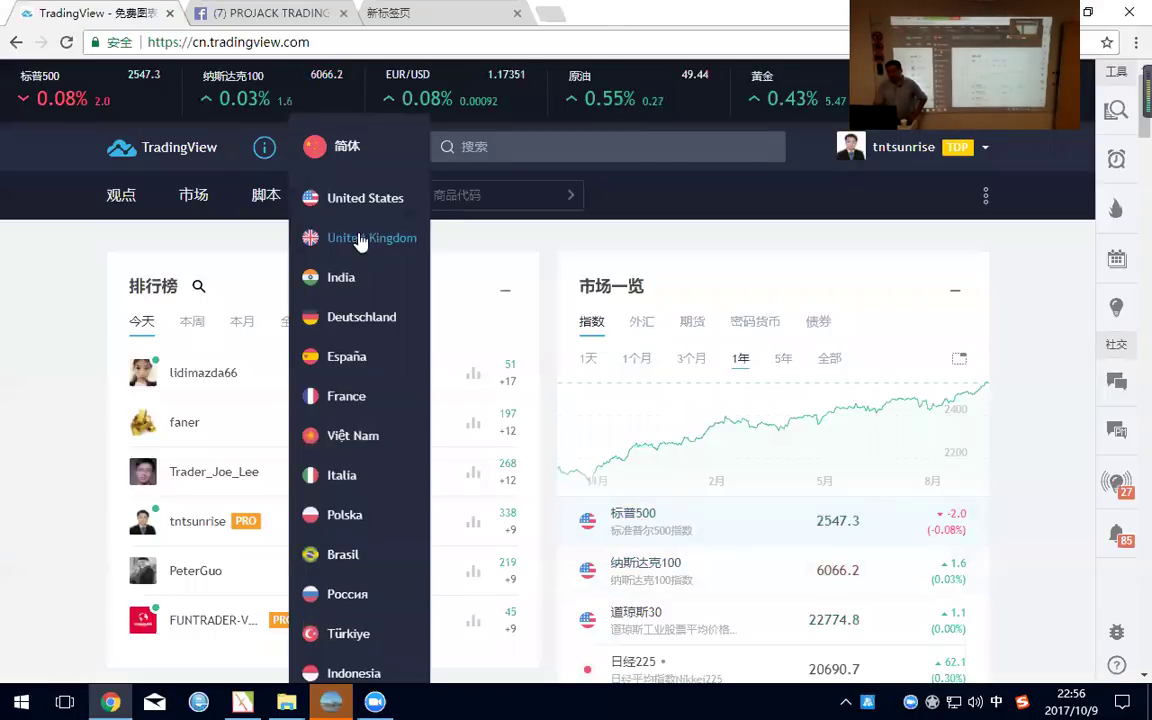
{"action": "left_click", "coordinate": [345, 200]}
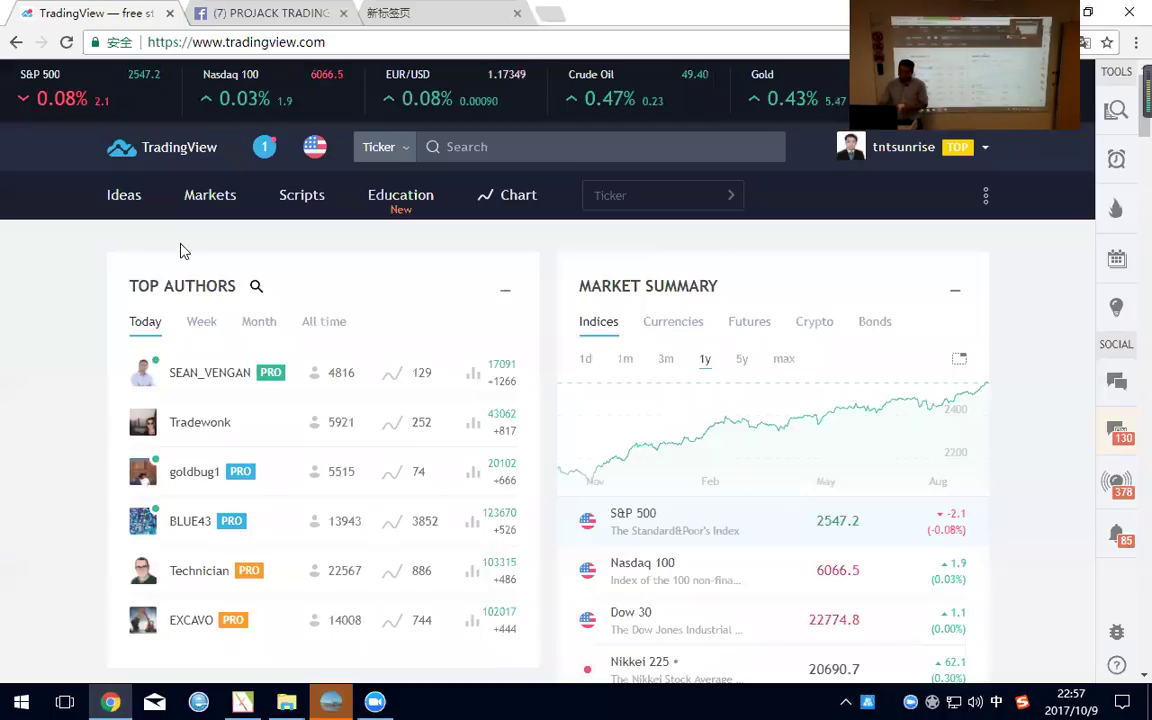
{"action": "left_click", "coordinate": [326, 321]}
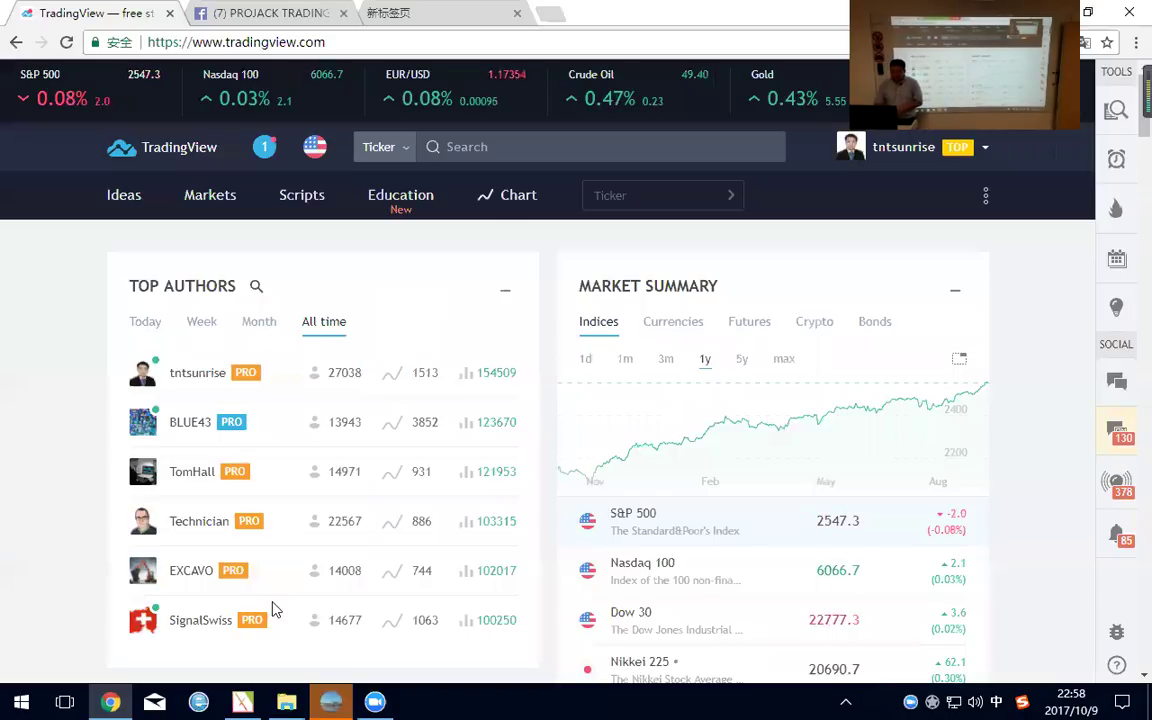
Switch to MetaTrader and select the closed 2.00-lot gbpcad buy order in the account history.
{"action": "key", "text": "alt+Tab"}
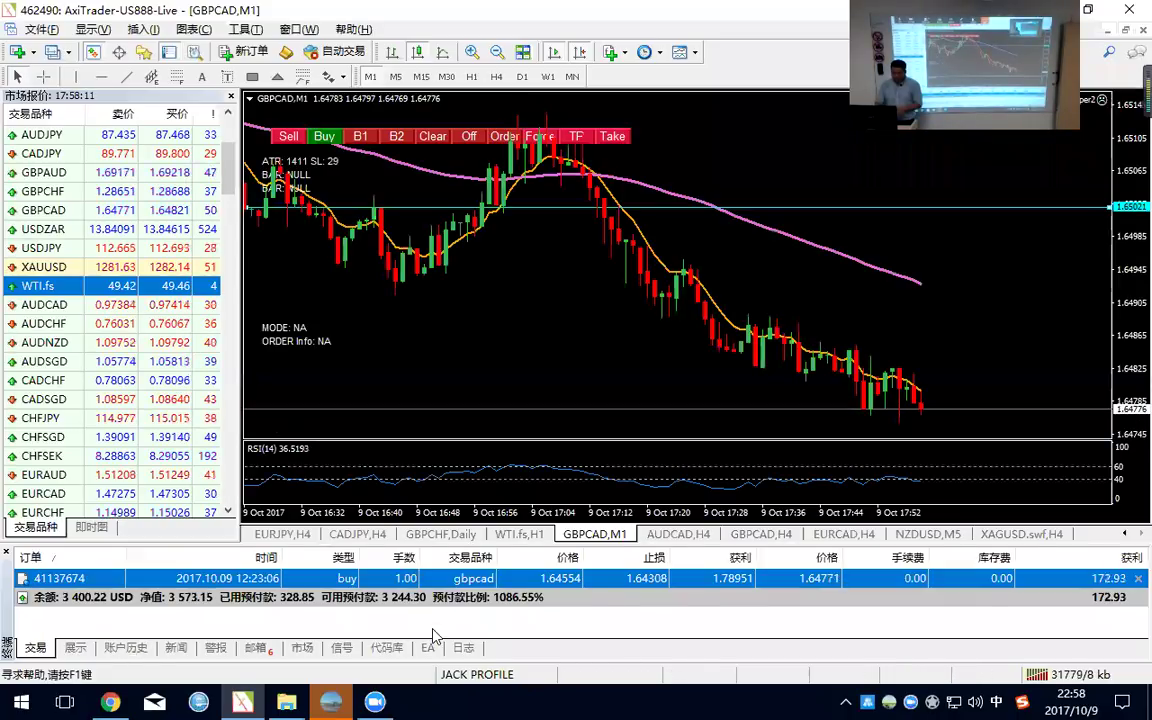
{"action": "left_click", "coordinate": [125, 647]}
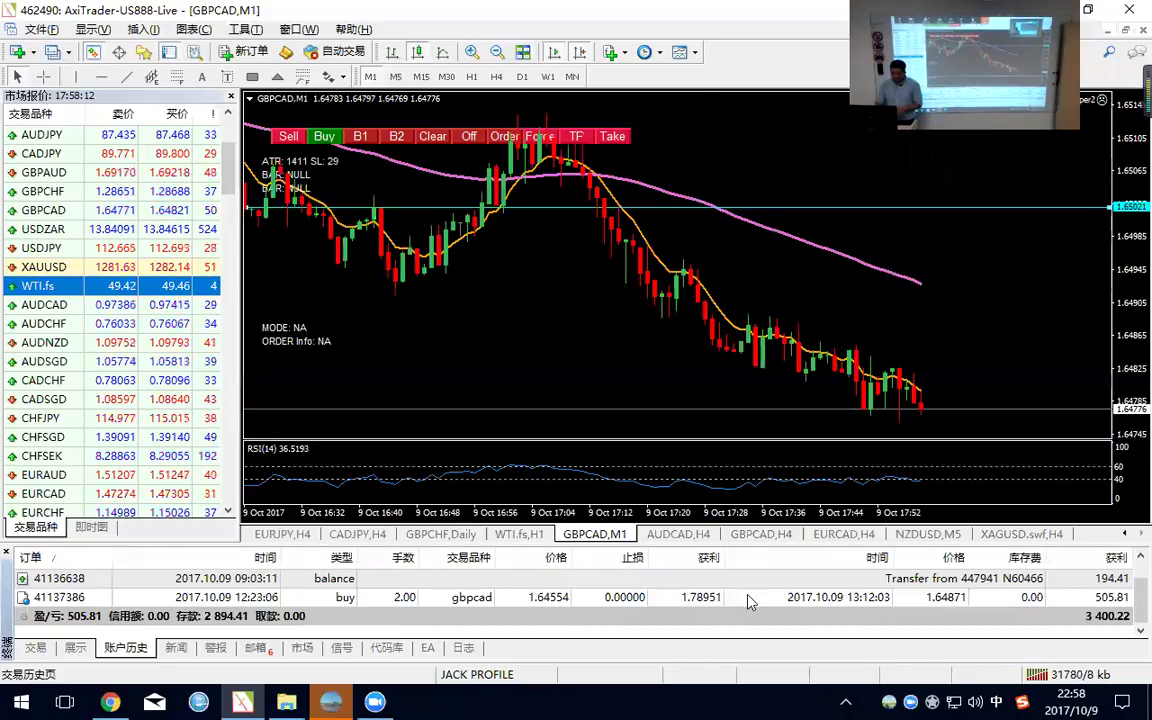
{"action": "left_click", "coordinate": [428, 600]}
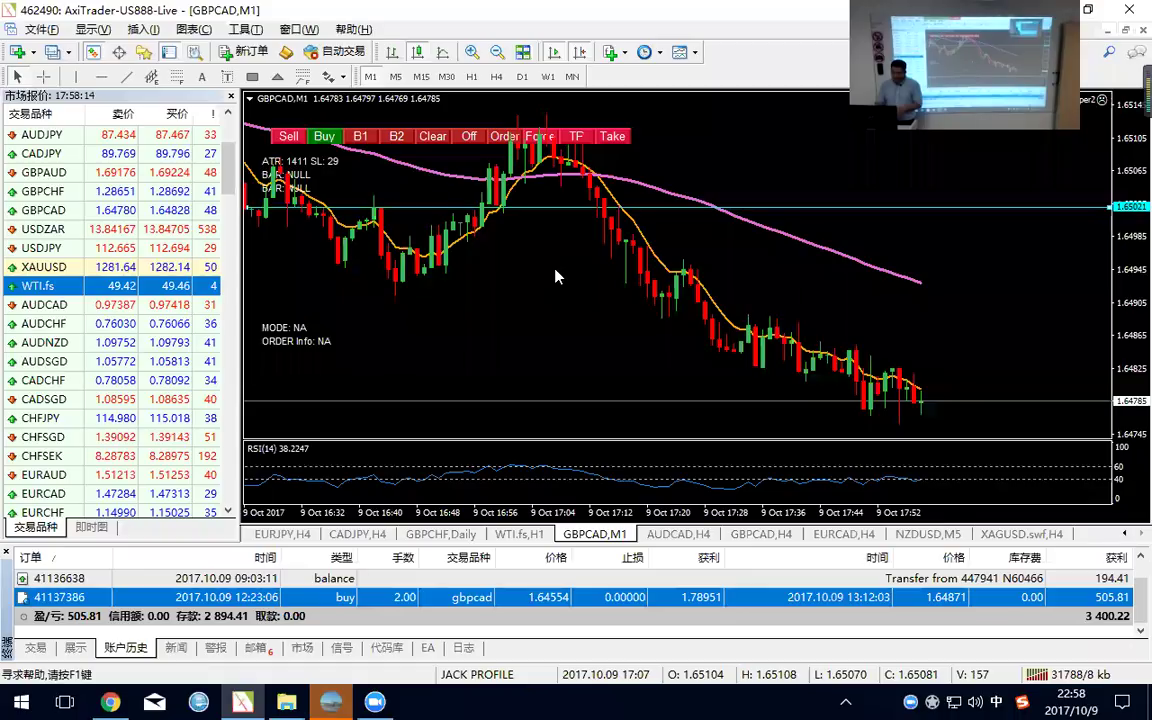
View the GBPCAD chart on the M5 timeframe, then return to the TradingView page in the browser.
{"action": "left_click", "coordinate": [395, 76]}
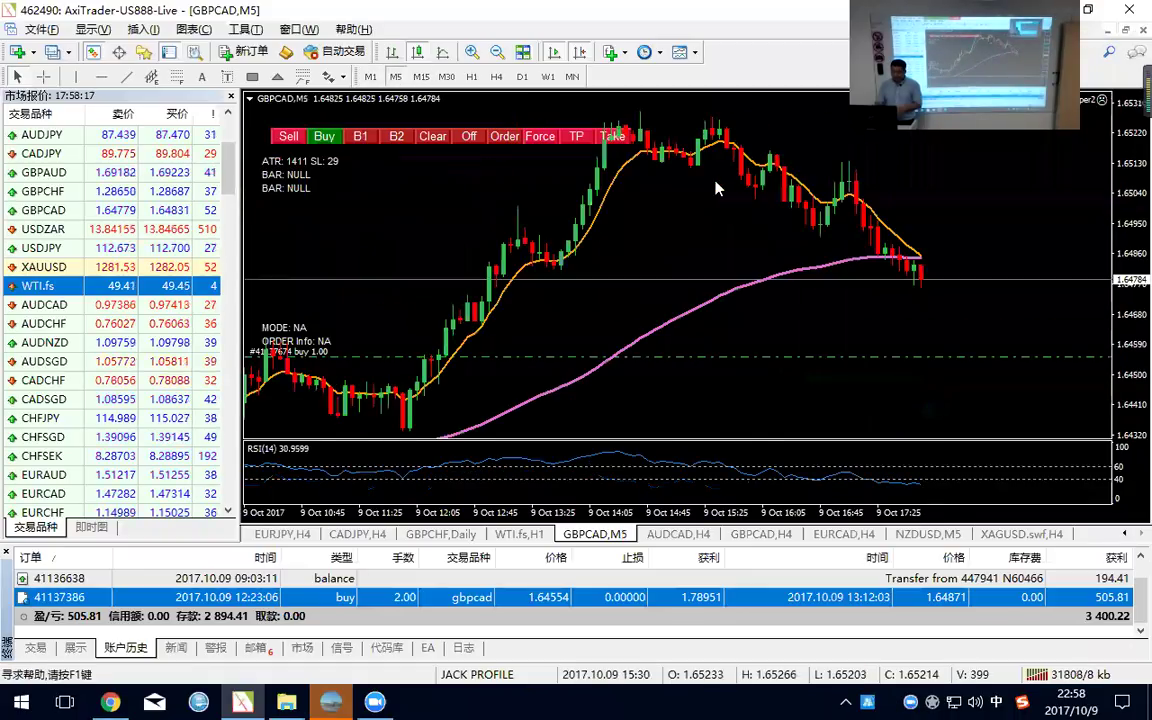
{"action": "key", "text": "minus"}
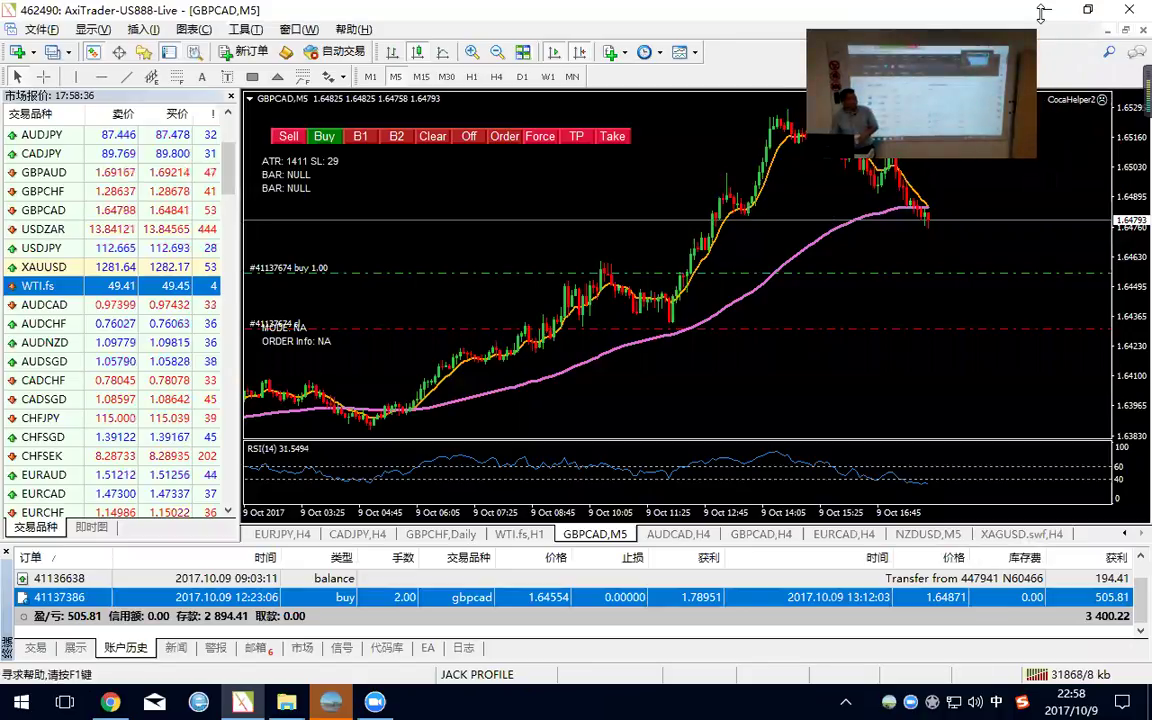
{"action": "left_click", "coordinate": [1043, 12]}
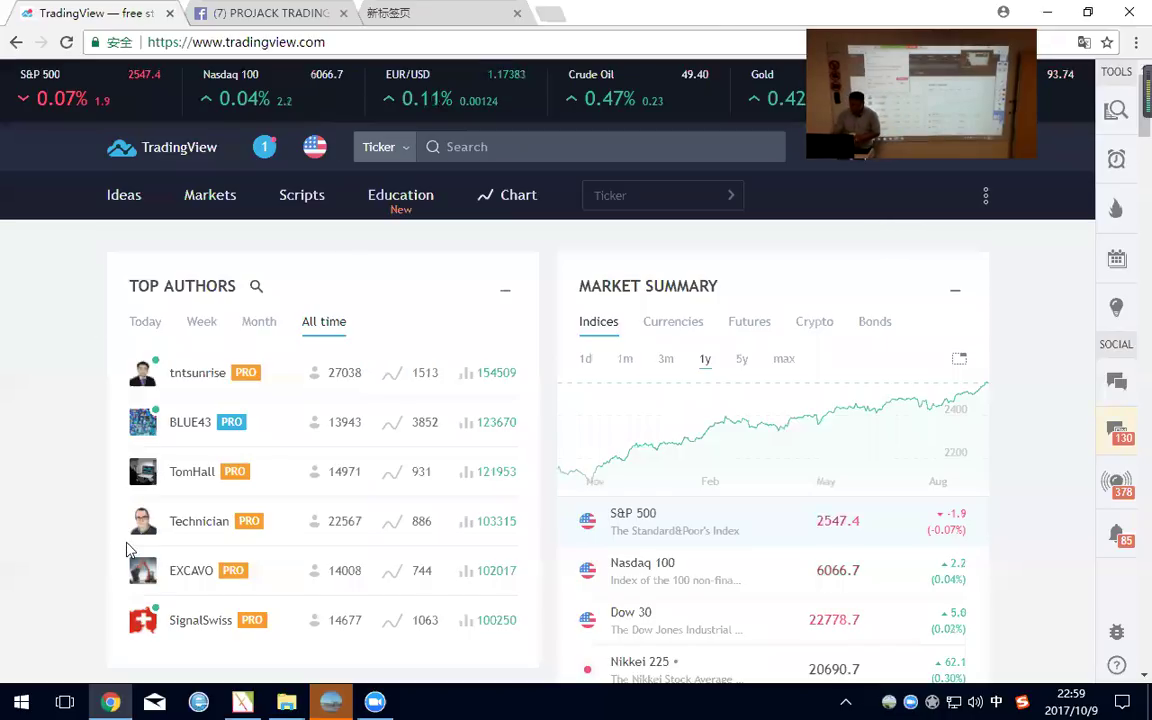
Load the EURJPY chart and set it to the four-hour timeframe.
{"action": "left_click", "coordinate": [632, 200]}
{"action": "type", "text": "EURJPY"}
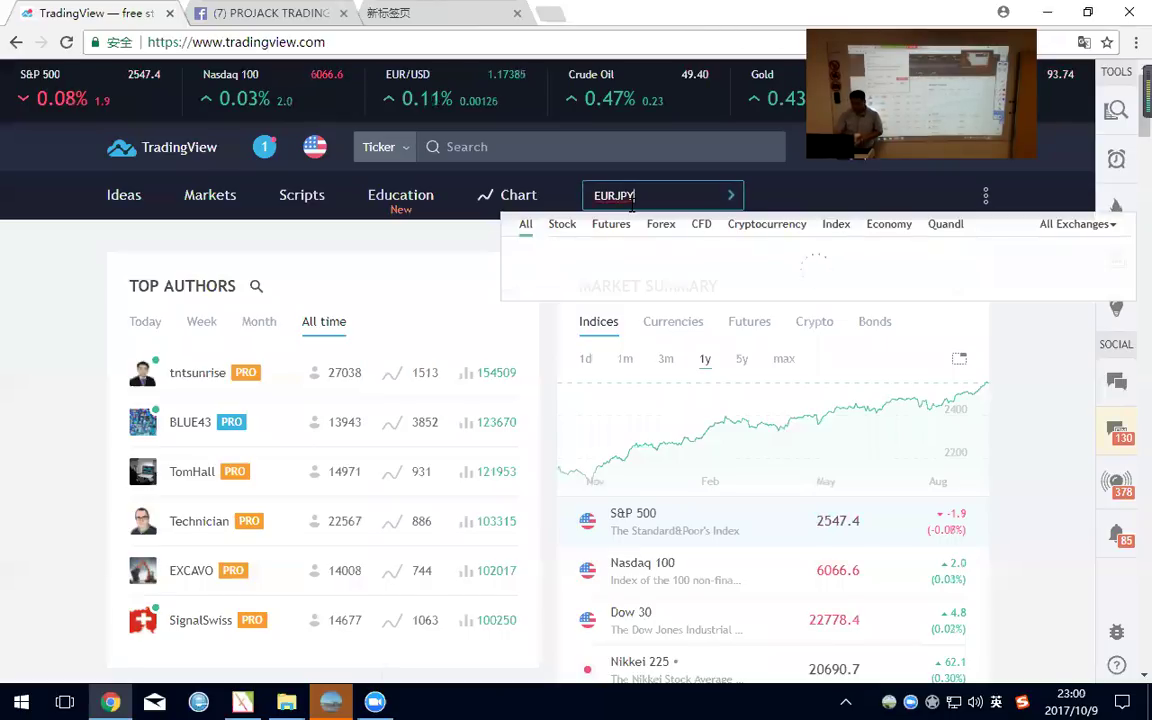
{"action": "key", "text": "Return"}
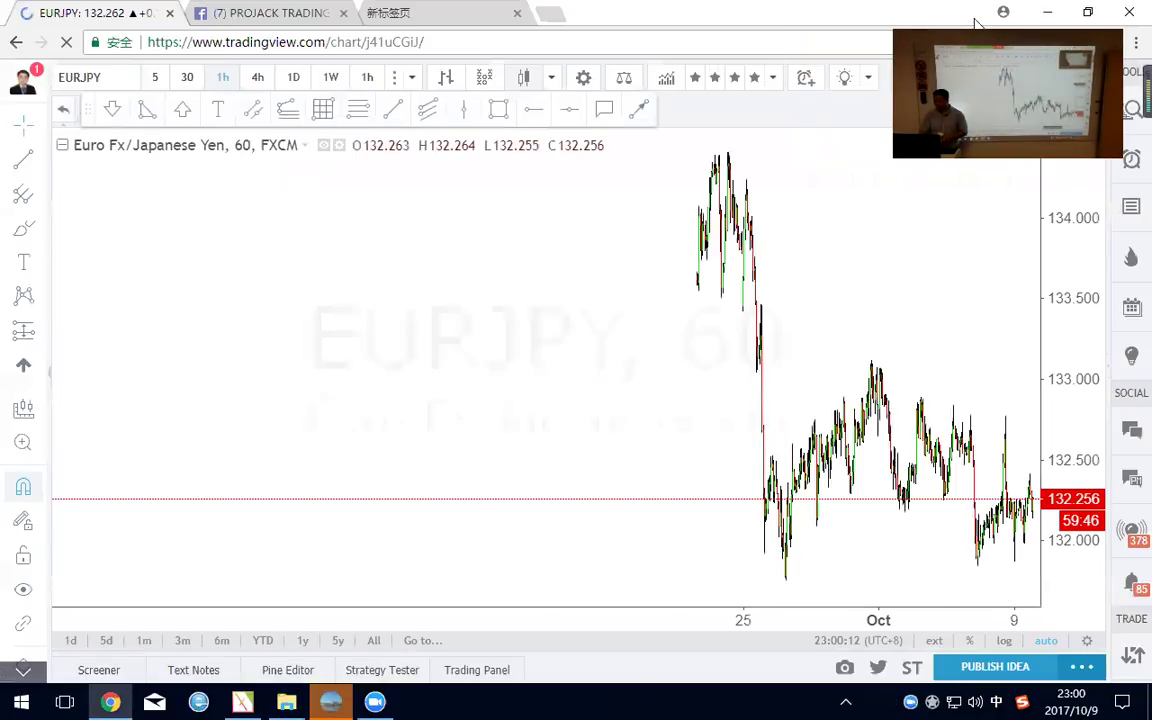
{"action": "scroll", "coordinate": [630, 268], "scroll_direction": "up", "scroll_amount": 5}
{"action": "left_click_drag", "start_coordinate": [634, 262], "coordinate": [818, 239]}
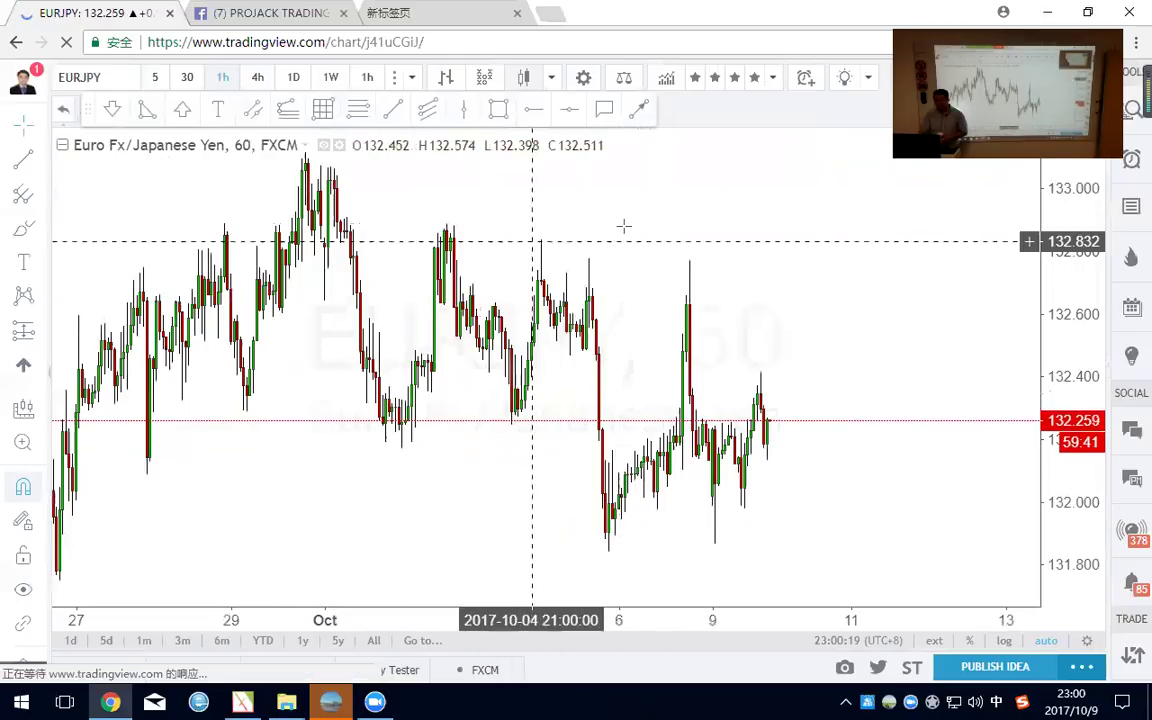
{"action": "scroll", "coordinate": [620, 231], "scroll_direction": "up", "scroll_amount": 3}
{"action": "scroll", "coordinate": [760, 257], "scroll_direction": "down", "scroll_amount": 5}
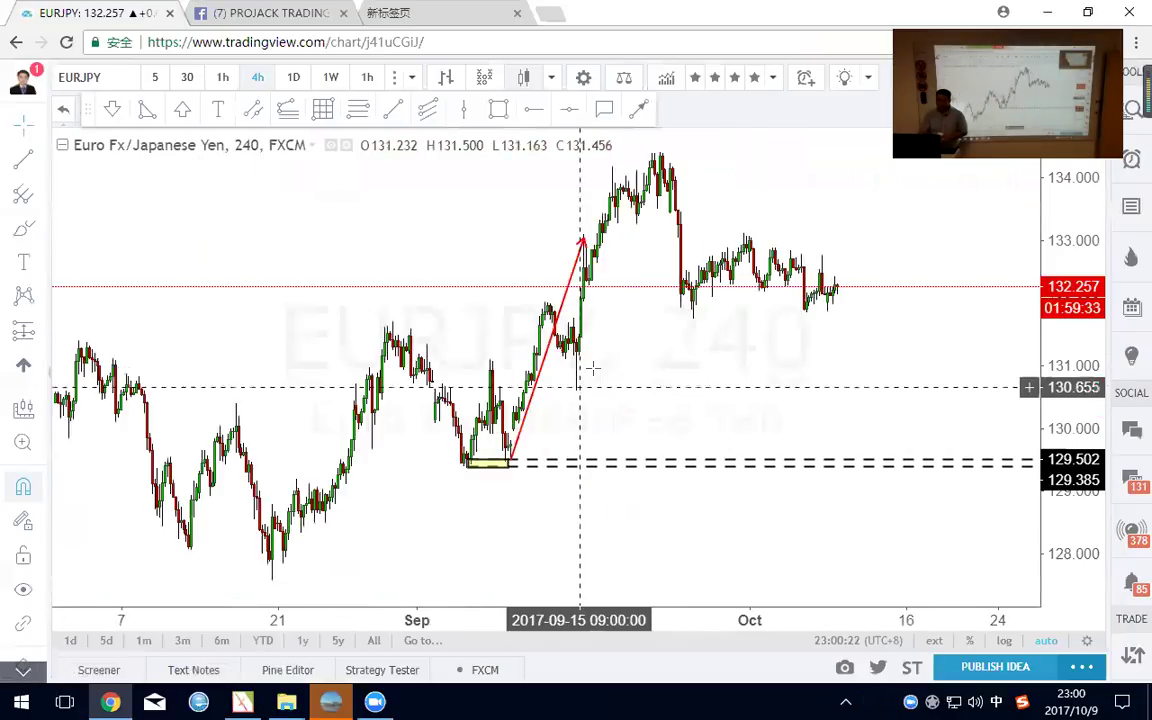
Clear the old drawings from the EURJPY chart and add a dashed horizontal ray at 133.248 from the 21 September low.
{"action": "scroll", "coordinate": [585, 299], "scroll_direction": "up", "scroll_amount": 2}
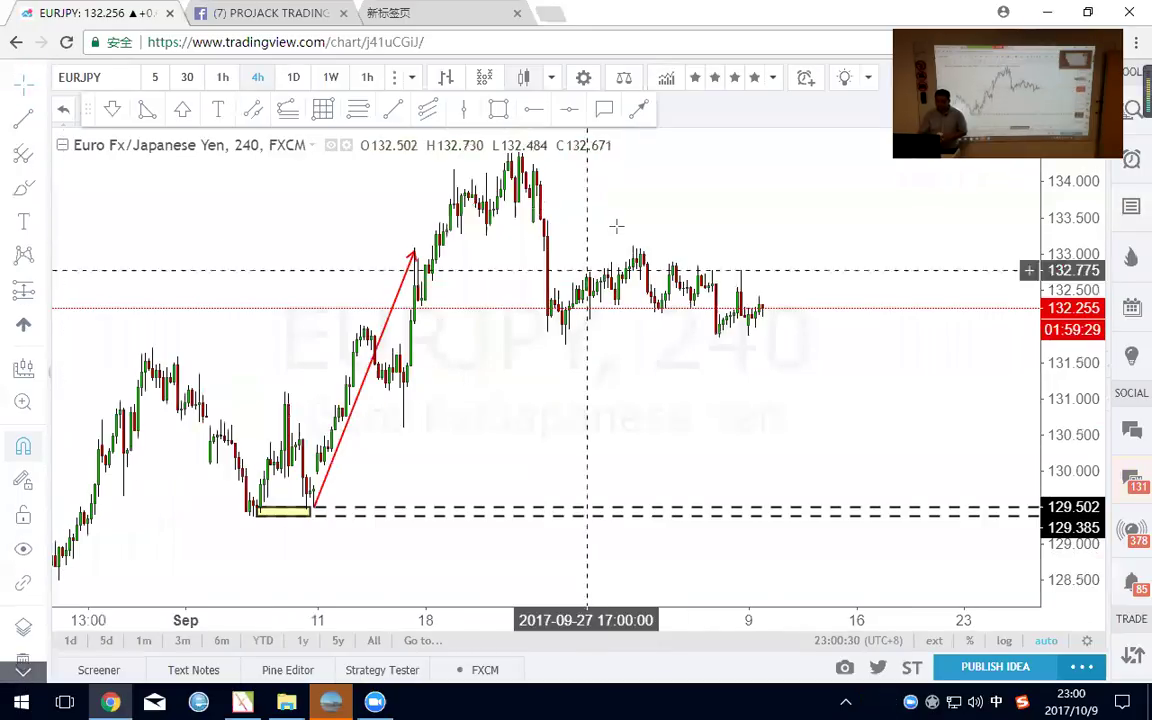
{"action": "scroll", "coordinate": [584, 290], "scroll_direction": "up", "scroll_amount": 2}
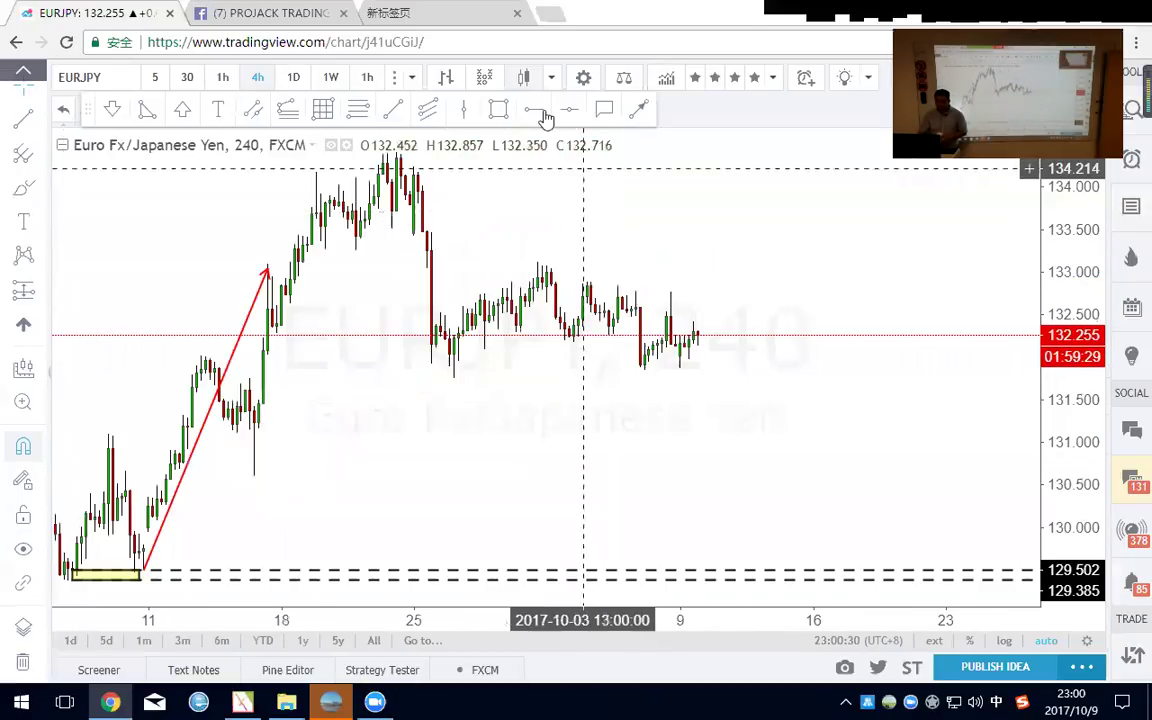
{"action": "left_click", "coordinate": [534, 109]}
{"action": "left_click", "coordinate": [355, 250]}
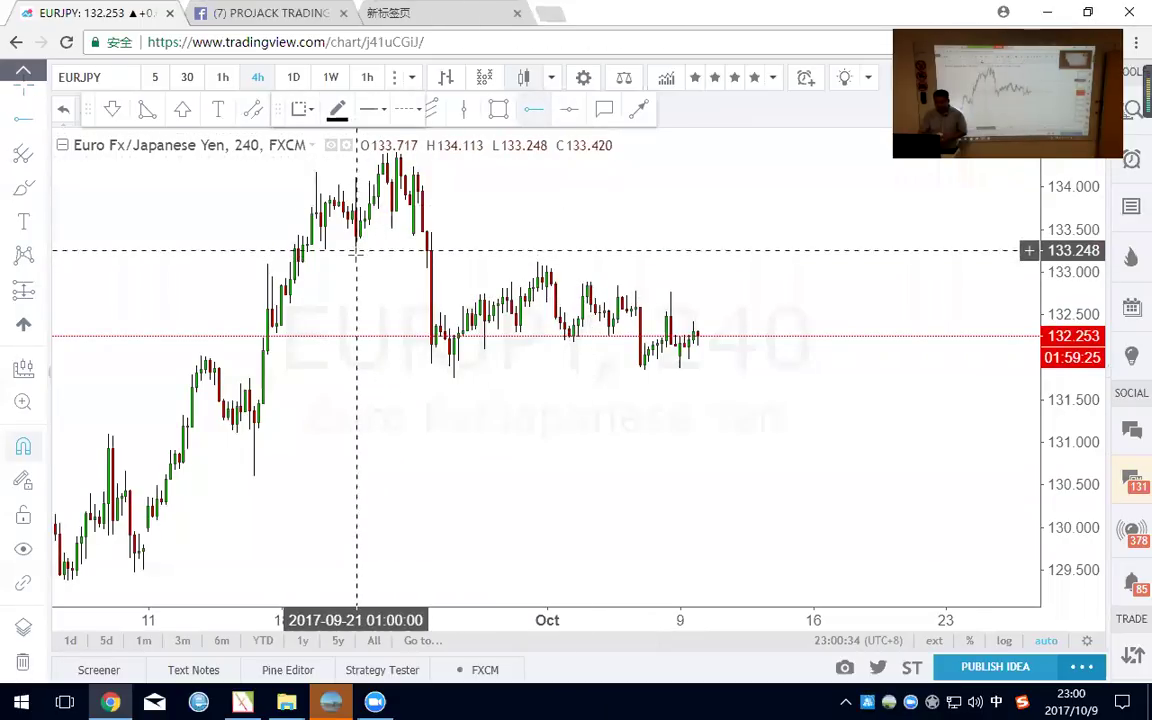
{"action": "scroll", "coordinate": [645, 210], "scroll_direction": "up", "scroll_amount": 5}
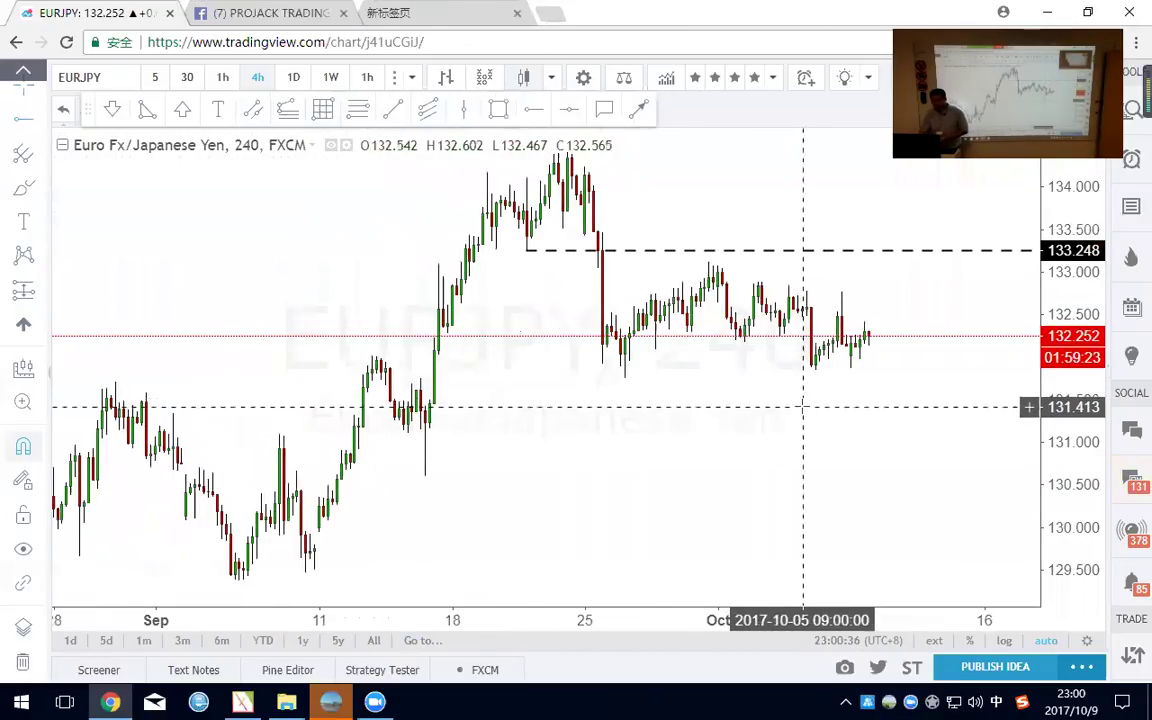
{"action": "right_click", "coordinate": [780, 400]}
{"action": "left_click", "coordinate": [405, 278]}
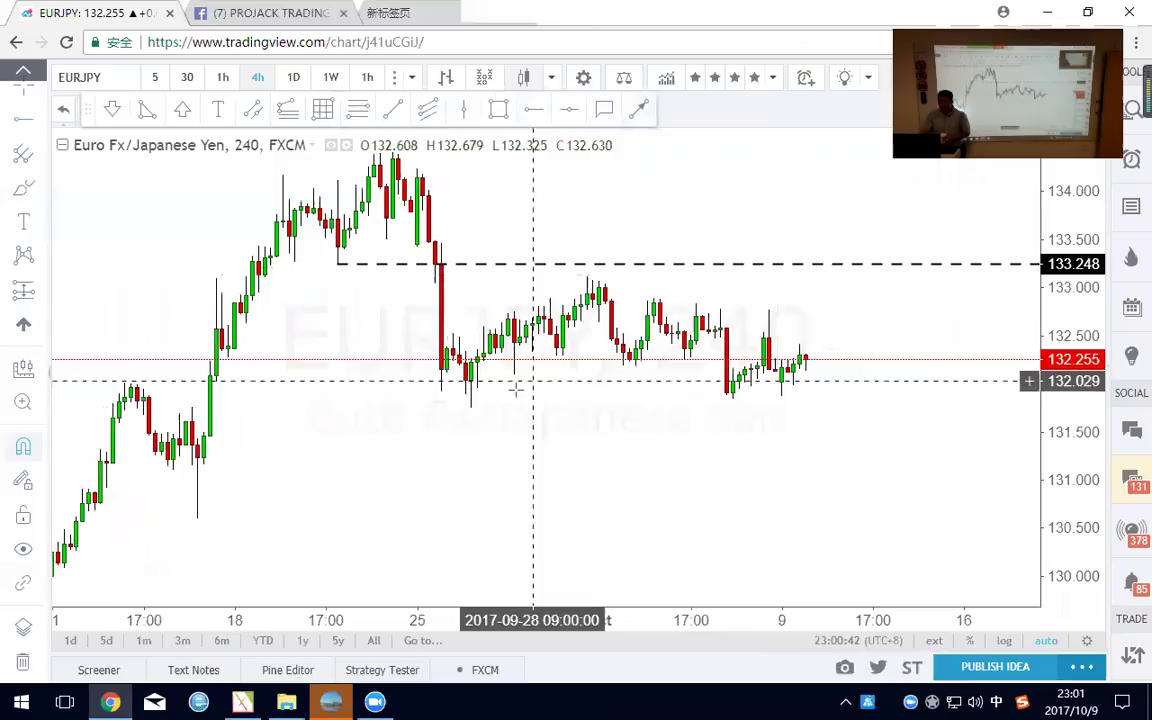
Draw a blue arrow on the EURJPY chart from the 26 September low at 131.749 to the 29 September high at 133.113.
{"action": "left_click", "coordinate": [640, 110]}
{"action": "left_click", "coordinate": [471, 407]}
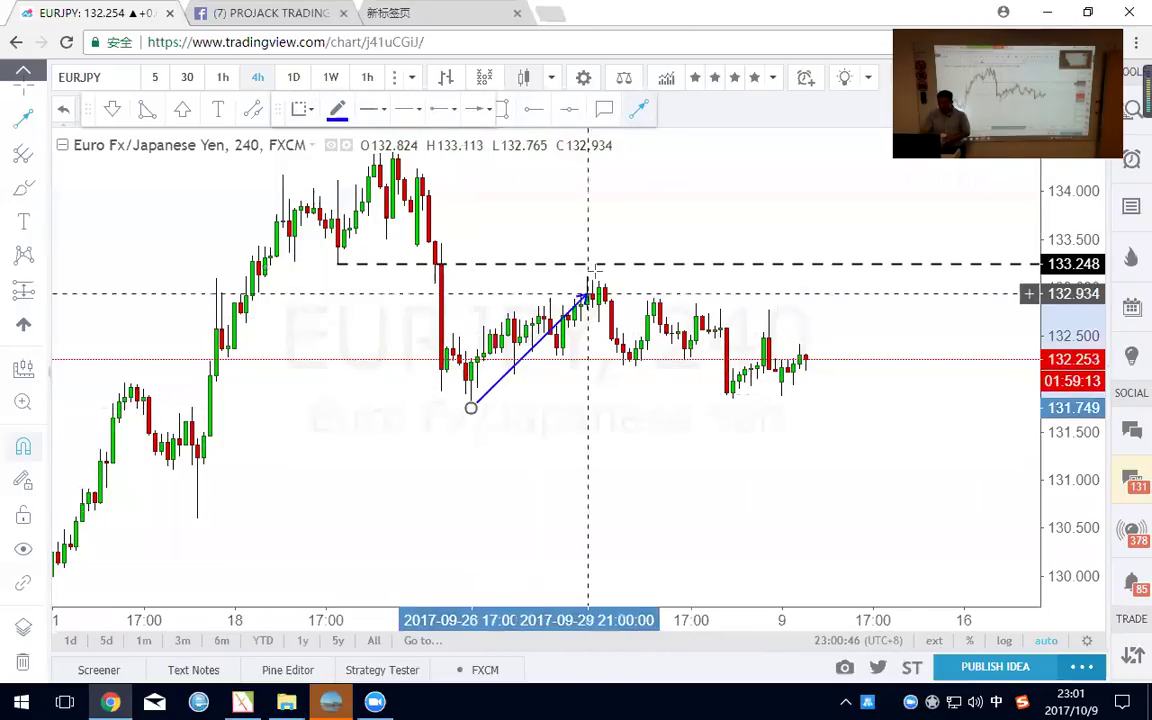
{"action": "left_click", "coordinate": [587, 277]}
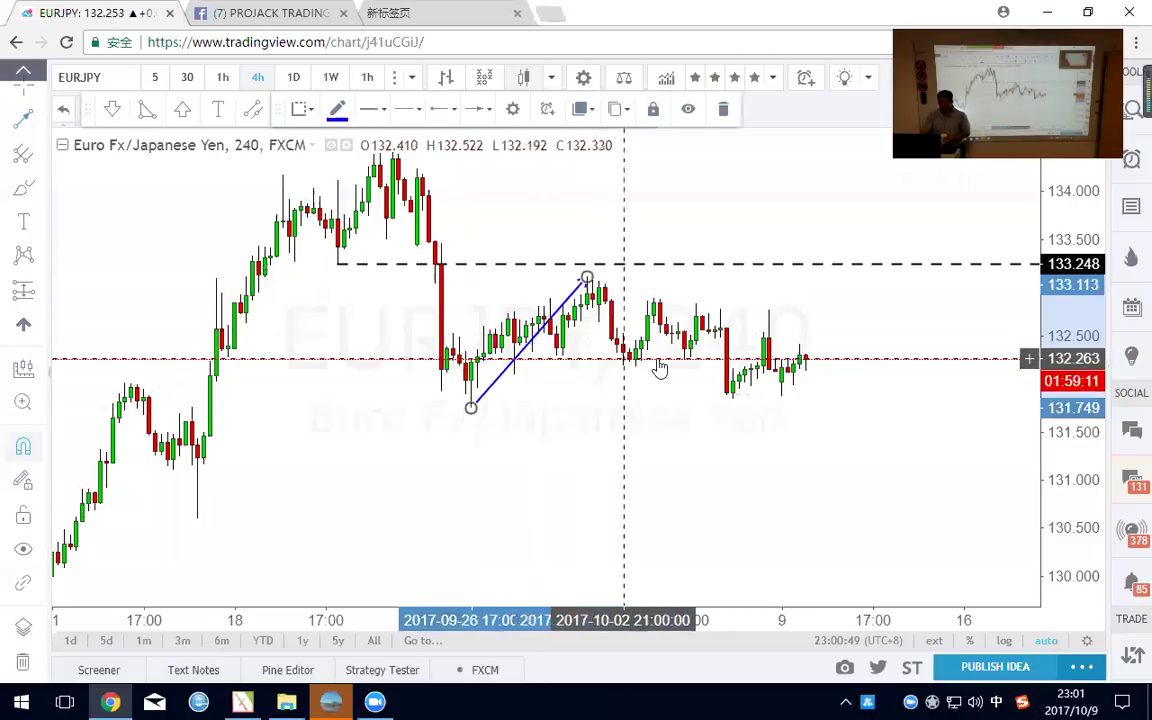
{"action": "scroll", "coordinate": [750, 300], "scroll_direction": "up", "scroll_amount": 2}
{"action": "right_click", "coordinate": [745, 235]}
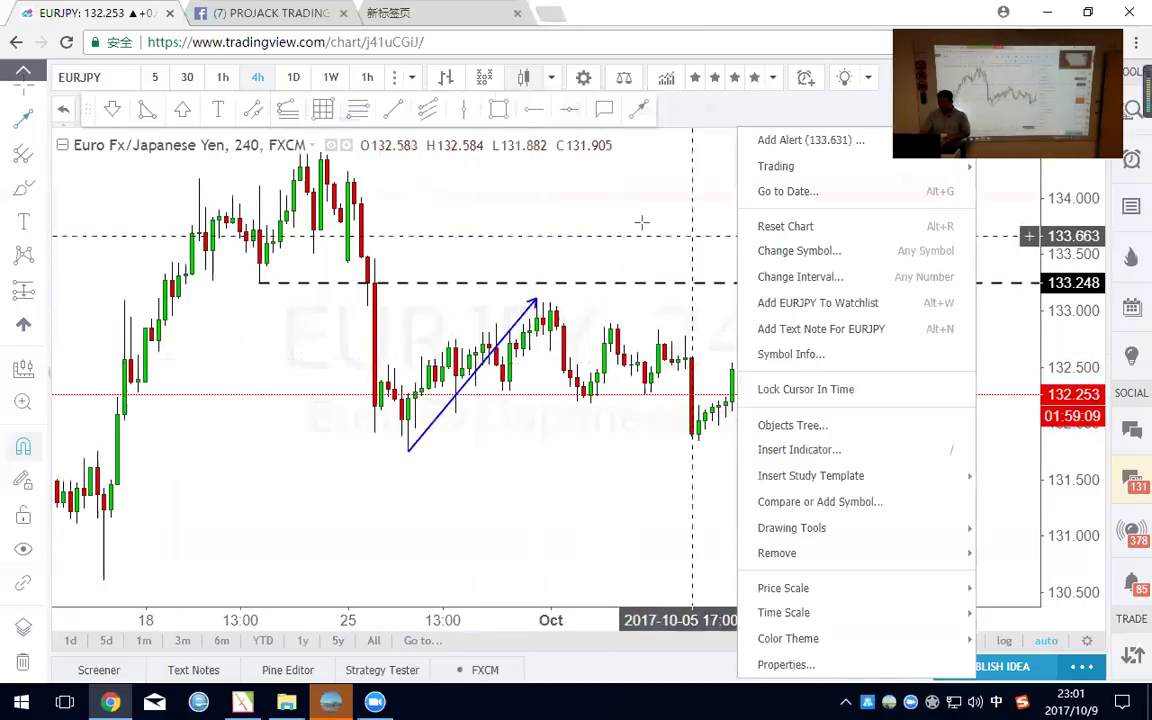
{"action": "left_click", "coordinate": [419, 185]}
Draw two converging arrows: from the 133.113 high to about 132.209 on 13 October, and from the 131.749 low to about 131.850 on 16 October.
{"action": "left_click", "coordinate": [499, 112]}
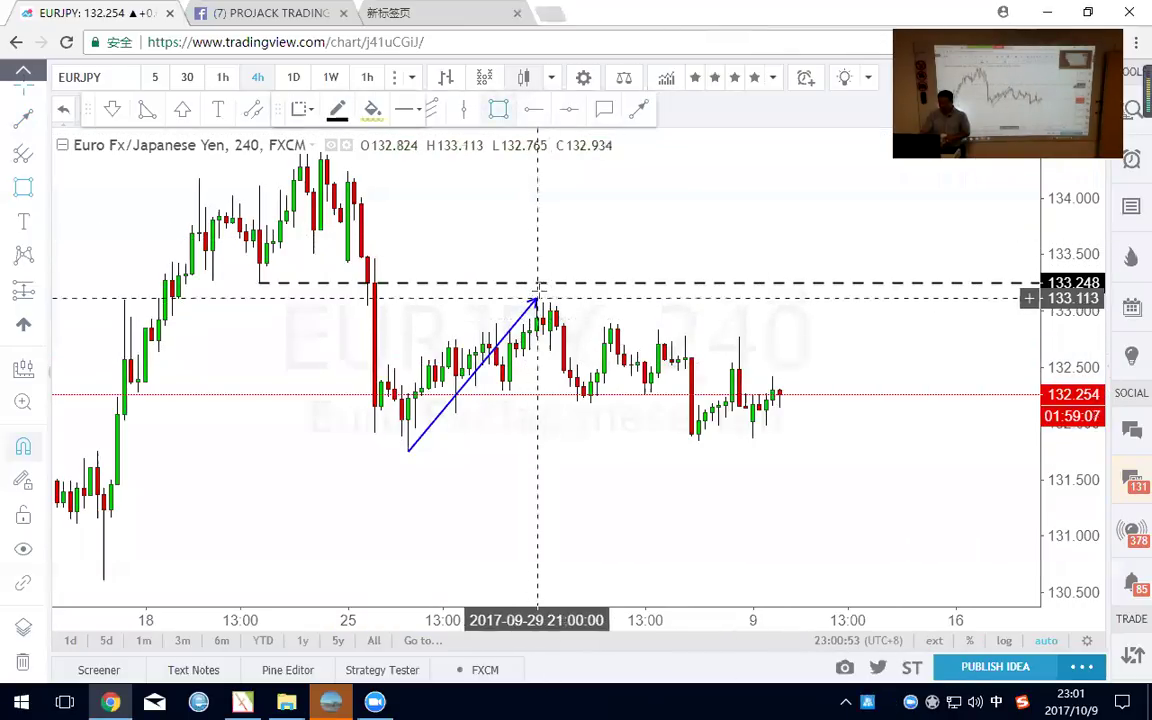
{"action": "left_click", "coordinate": [643, 111]}
{"action": "left_click", "coordinate": [537, 299]}
{"action": "left_click", "coordinate": [926, 397]}
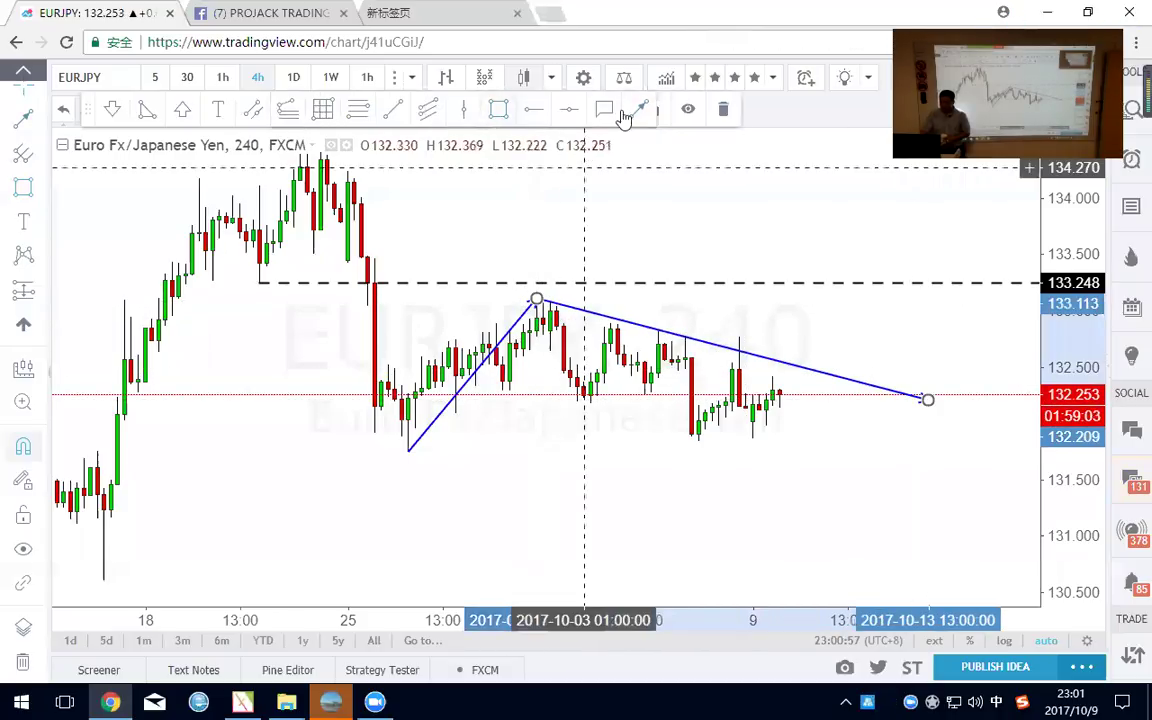
{"action": "left_click", "coordinate": [408, 451]}
{"action": "left_click", "coordinate": [959, 442]}
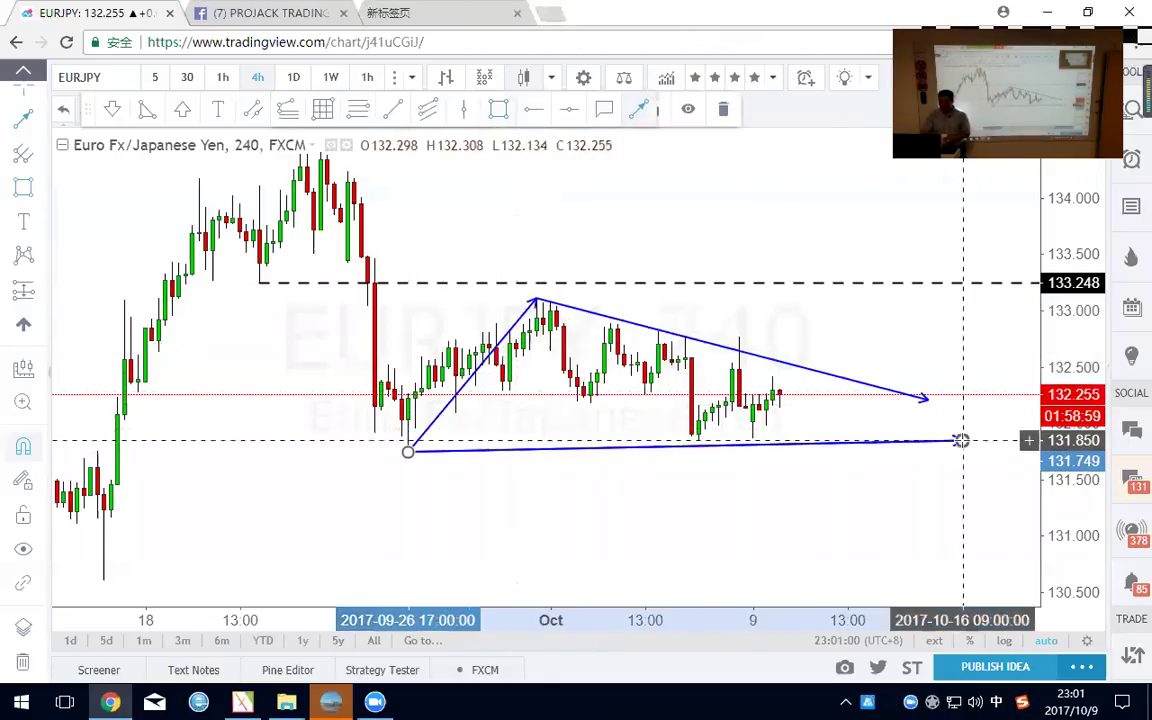
Draw a projected downward arrow from the latest candles at 132.308 to about 129.750 on 12 October.
{"action": "scroll", "coordinate": [828, 483], "scroll_direction": "down", "scroll_amount": 3}
{"action": "right_click", "coordinate": [830, 458]}
{"action": "left_click", "coordinate": [879, 226]}
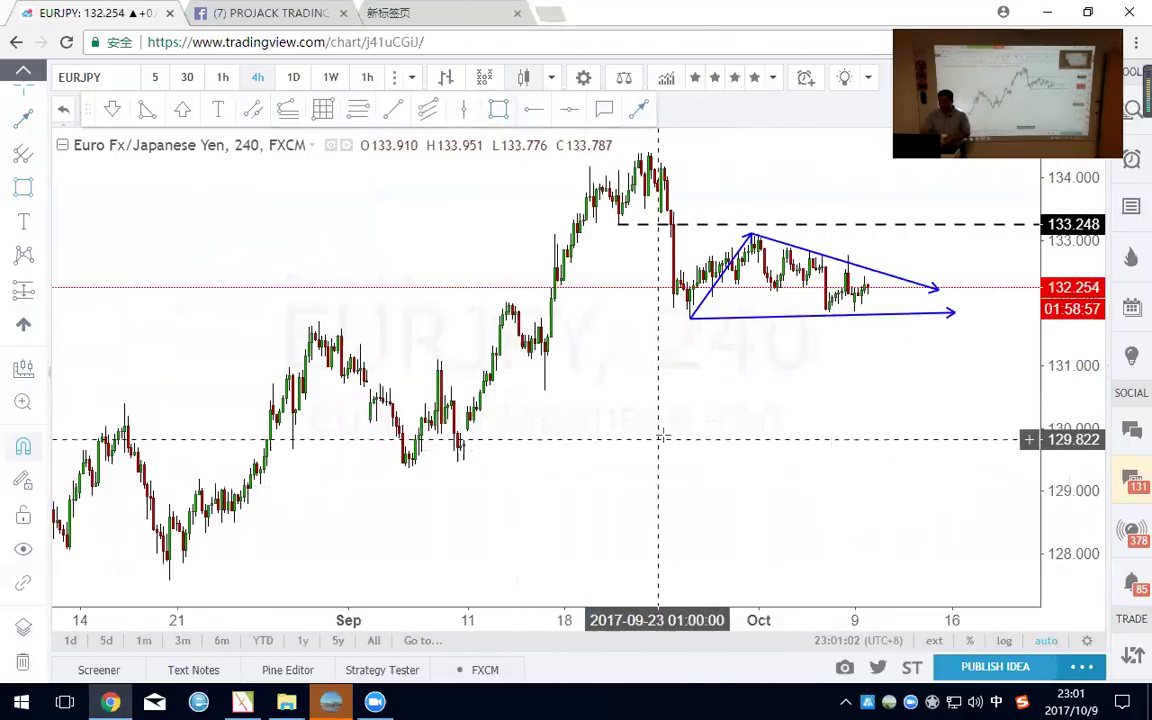
{"action": "left_click", "coordinate": [868, 283]}
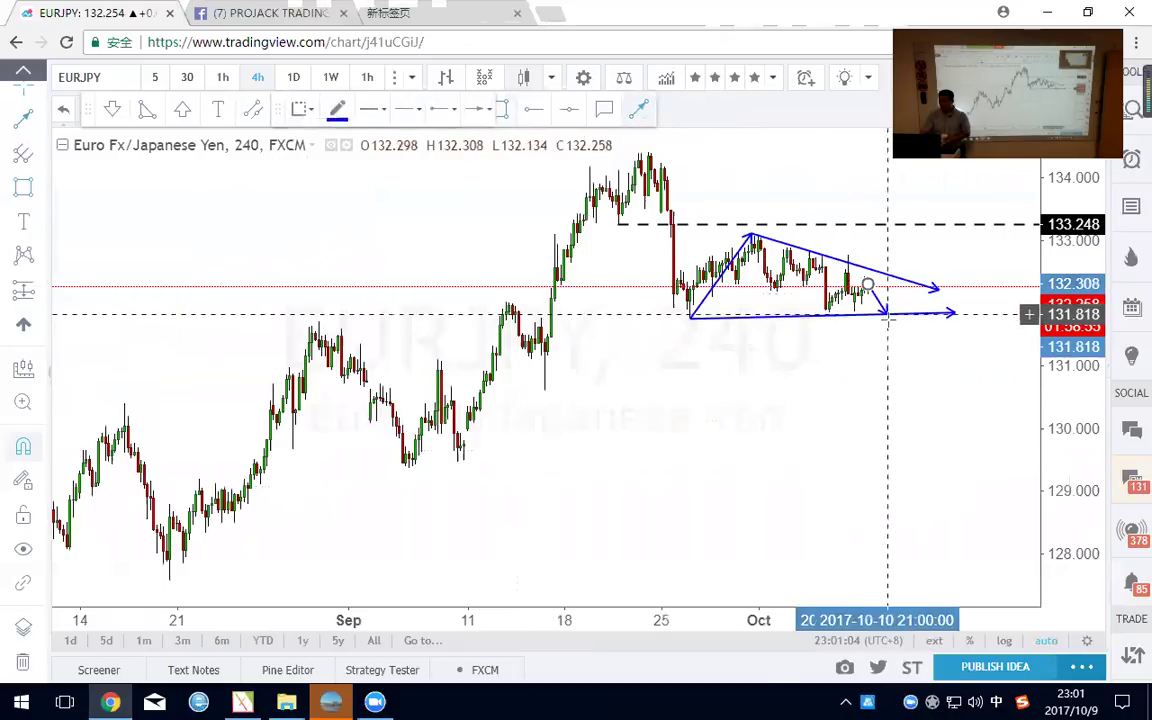
{"action": "left_click", "coordinate": [908, 440]}
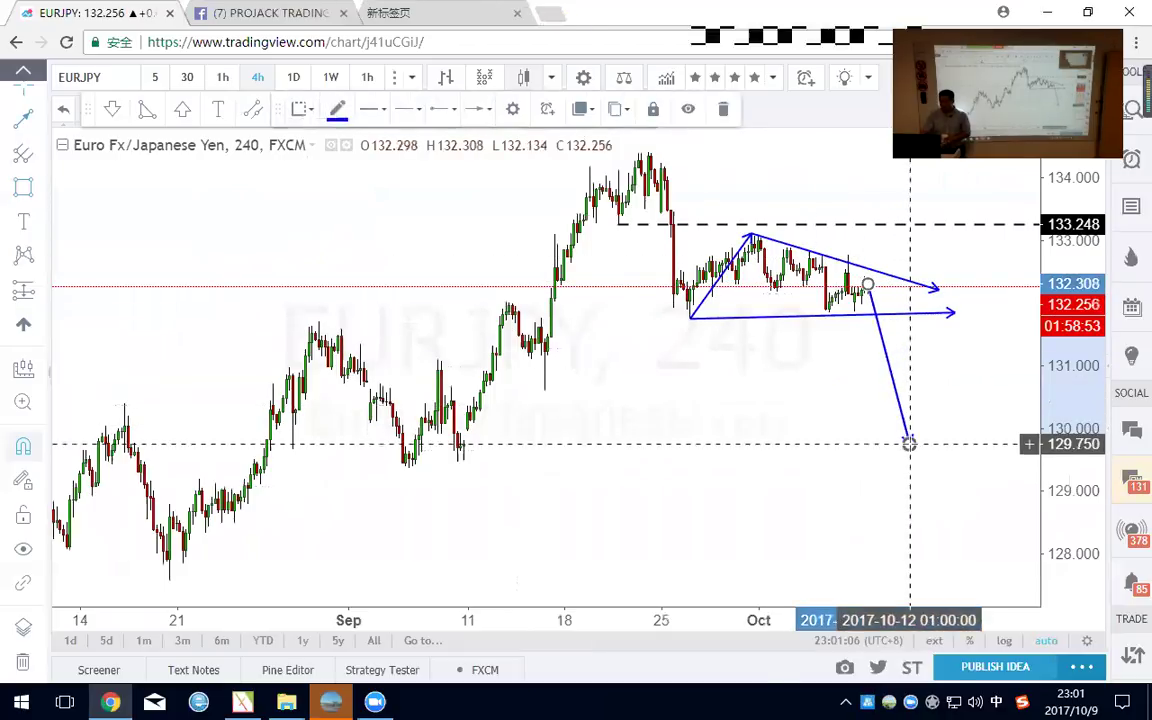
Mark a yellow rectangular target zone from 9 September to 16 October between about 129.754 and 130.167.
{"action": "scroll", "coordinate": [455, 434], "scroll_direction": "up", "scroll_amount": 1}
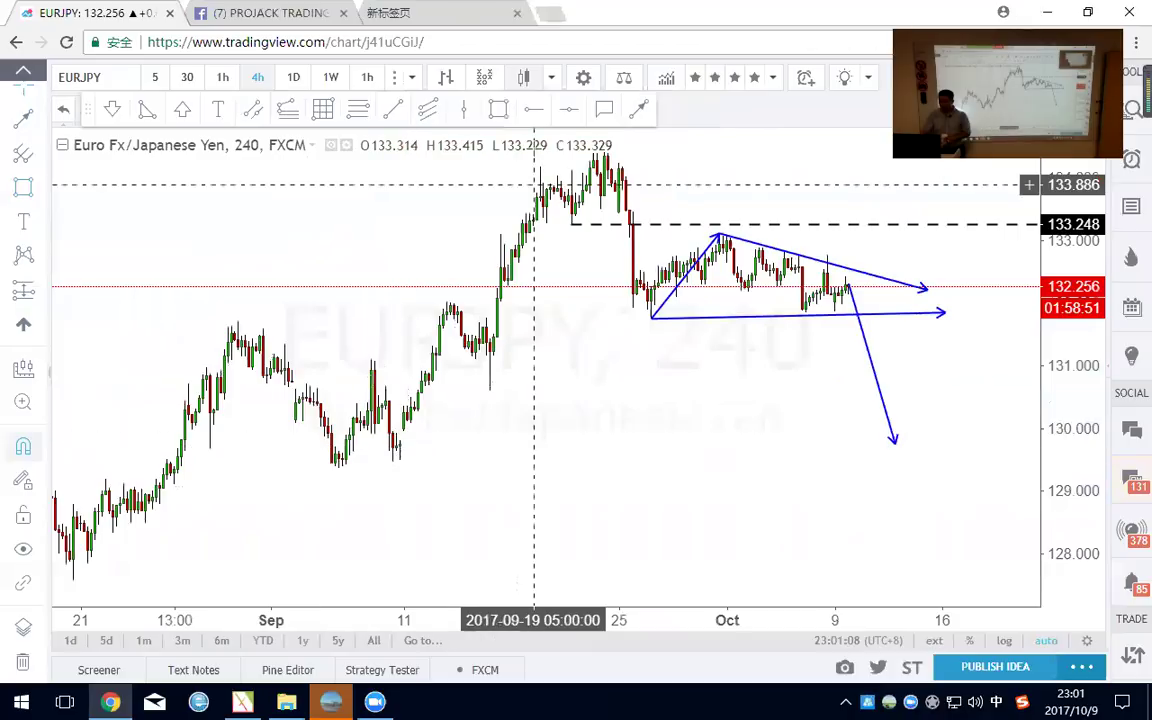
{"action": "left_click", "coordinate": [404, 431]}
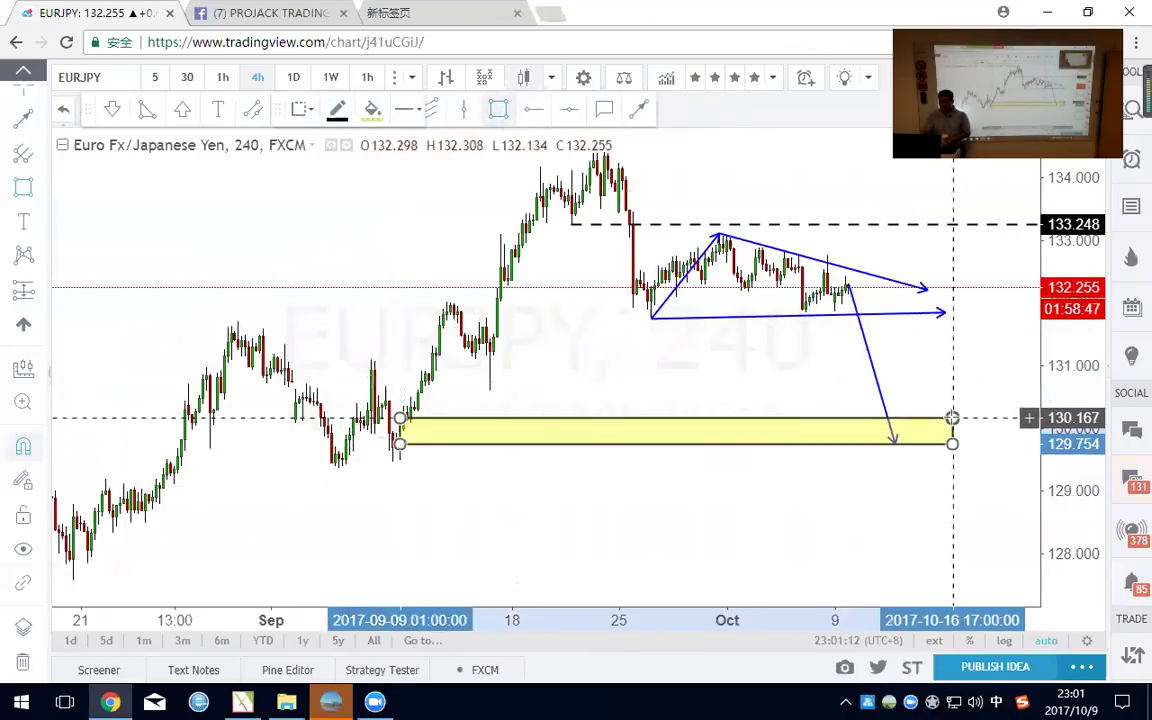
{"action": "left_click", "coordinate": [951, 418]}
{"action": "right_click", "coordinate": [644, 511]}
{"action": "left_click", "coordinate": [544, 505]}
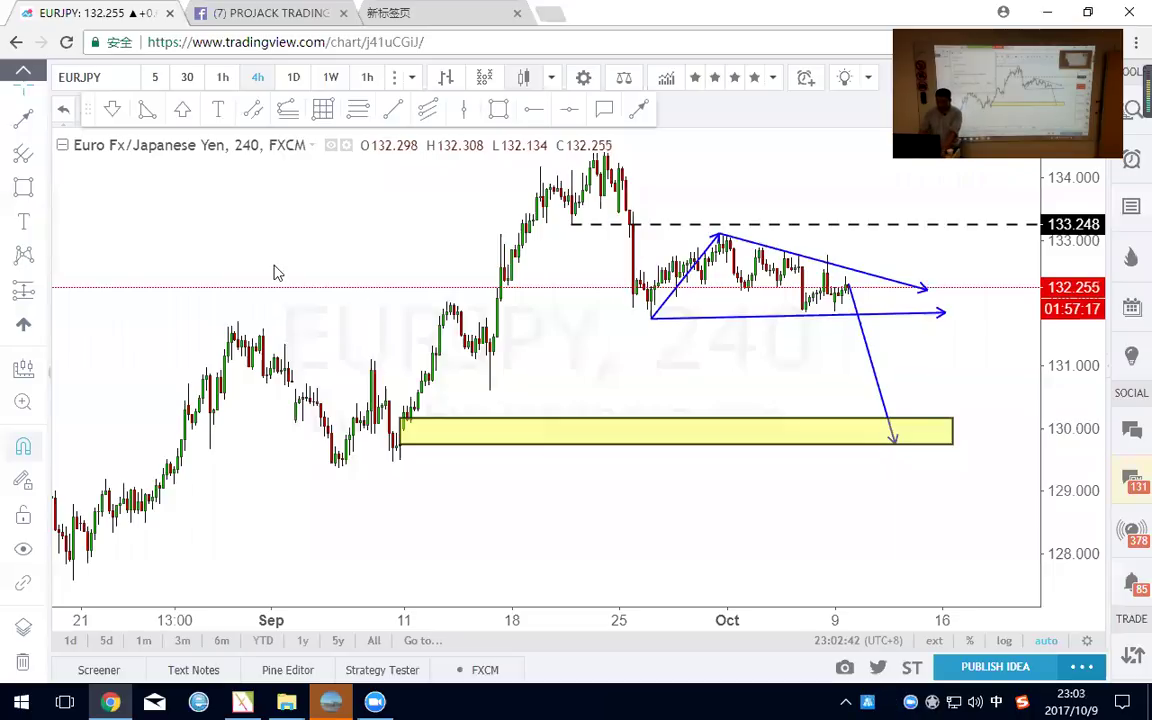
Capture a screen region of the EURJPY chart and send the image to the student in the QQ chat.
{"action": "key", "text": "ctrl+alt+a"}
{"action": "left_click_drag", "start_coordinate": [15, 29], "coordinate": [1126, 677]}
{"action": "mouse_move", "coordinate": [1063, 645]}
{"action": "left_mouse_down"}
{"action": "mouse_move", "coordinate": [965, 475]}
{"action": "mouse_move", "coordinate": [442, 514]}
{"action": "mouse_move", "coordinate": [751, 560]}
{"action": "mouse_move", "coordinate": [808, 549]}
{"action": "left_mouse_up"}
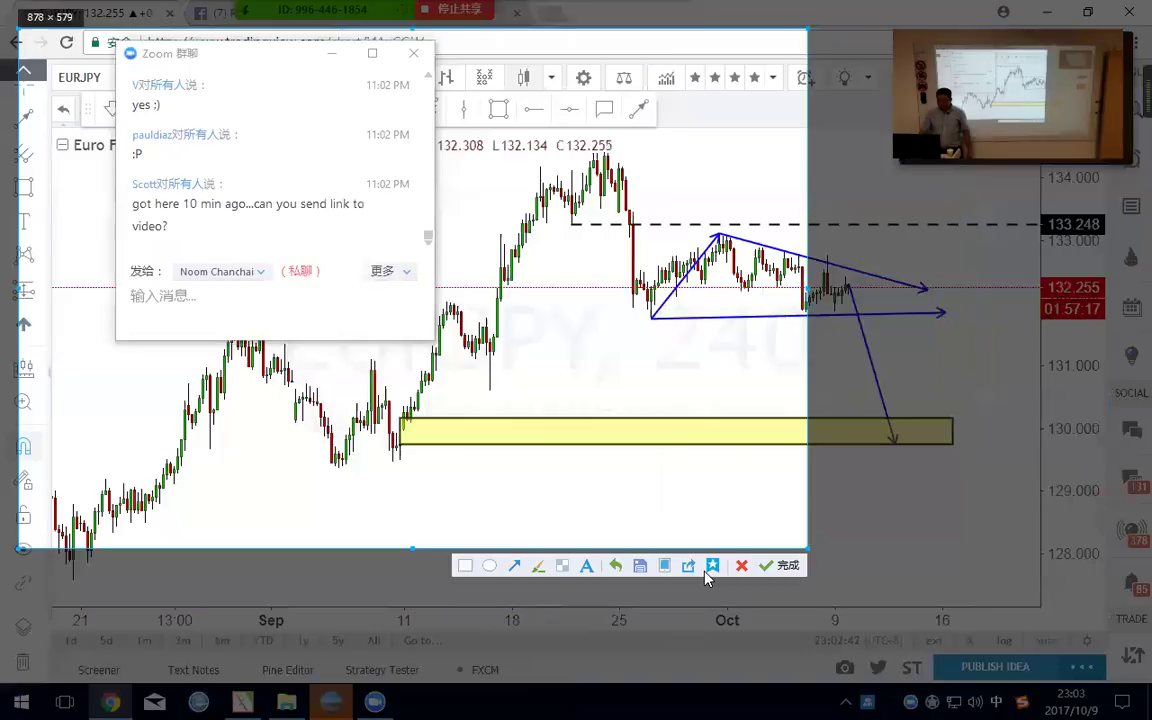
{"action": "left_click", "coordinate": [786, 568]}
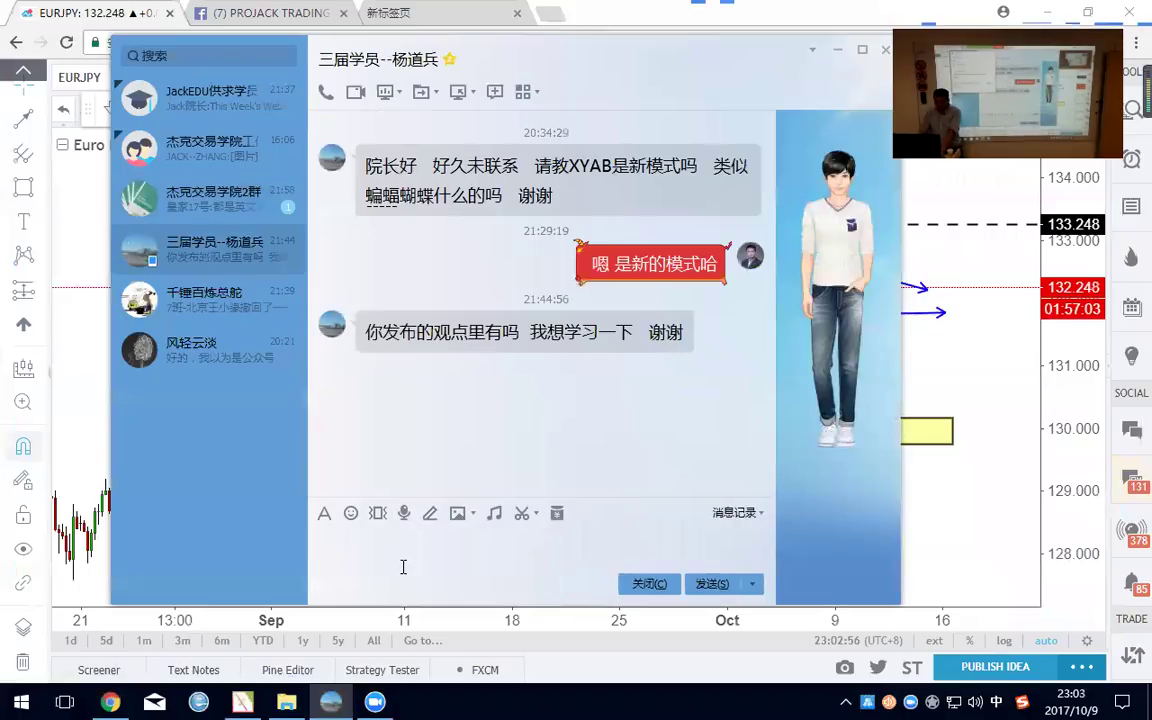
{"action": "key", "text": "ctrl+v"}
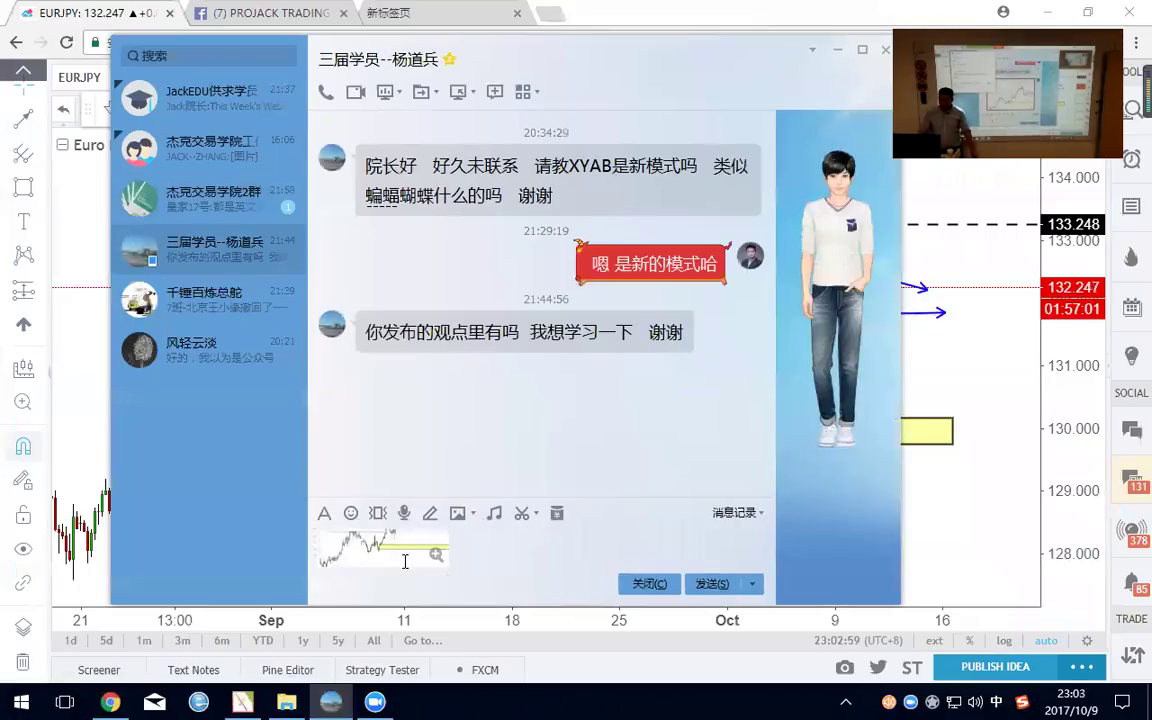
{"action": "key", "text": "Return"}
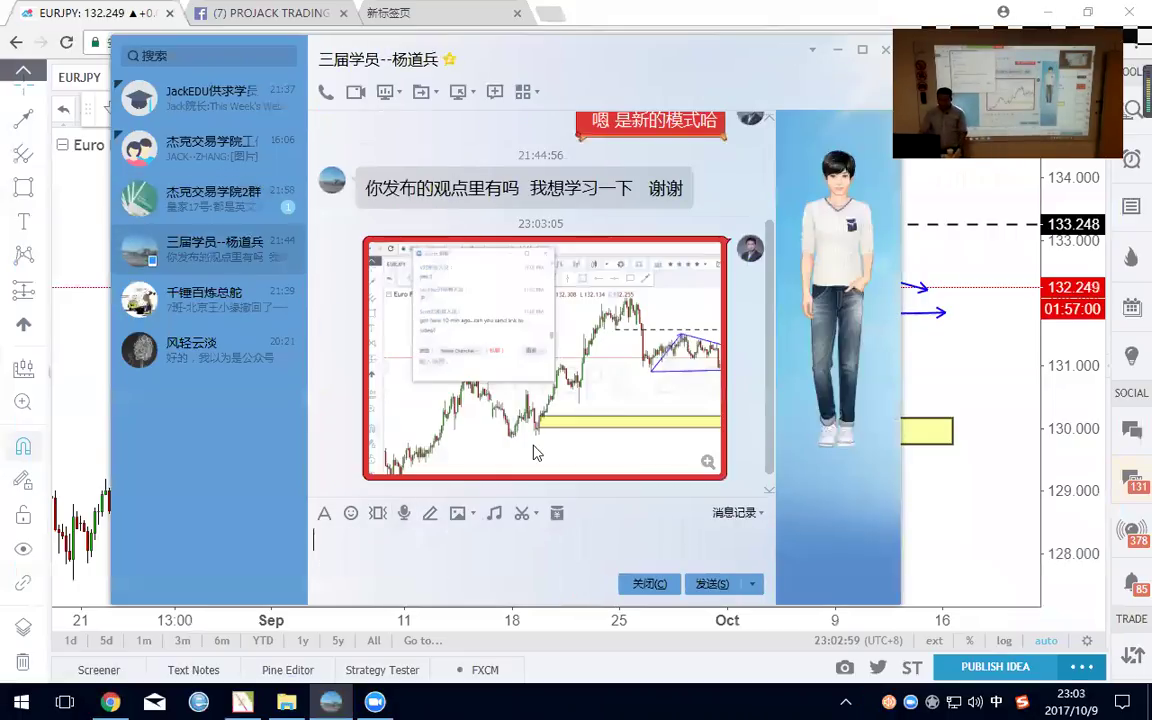
Recall the chart screenshot just sent in the chat and return to the TradingView chart.
{"action": "right_click", "coordinate": [574, 360]}
{"action": "left_click", "coordinate": [586, 395]}
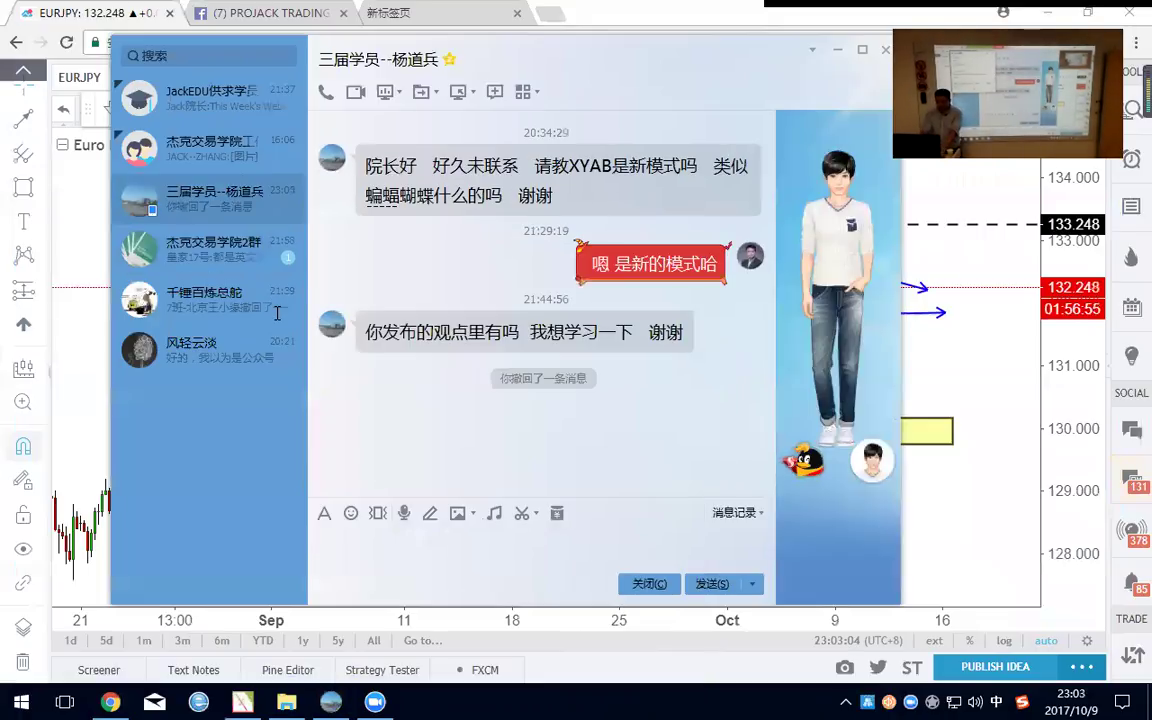
{"action": "key", "text": "shift"}
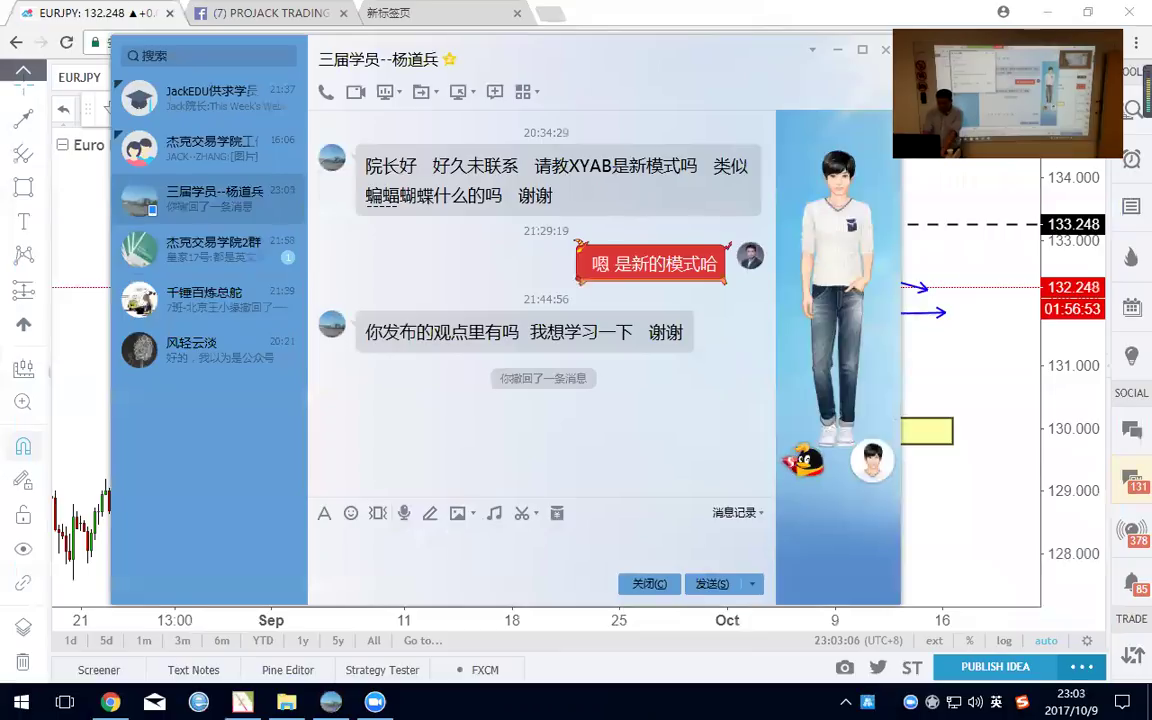
{"action": "key", "text": "shift"}
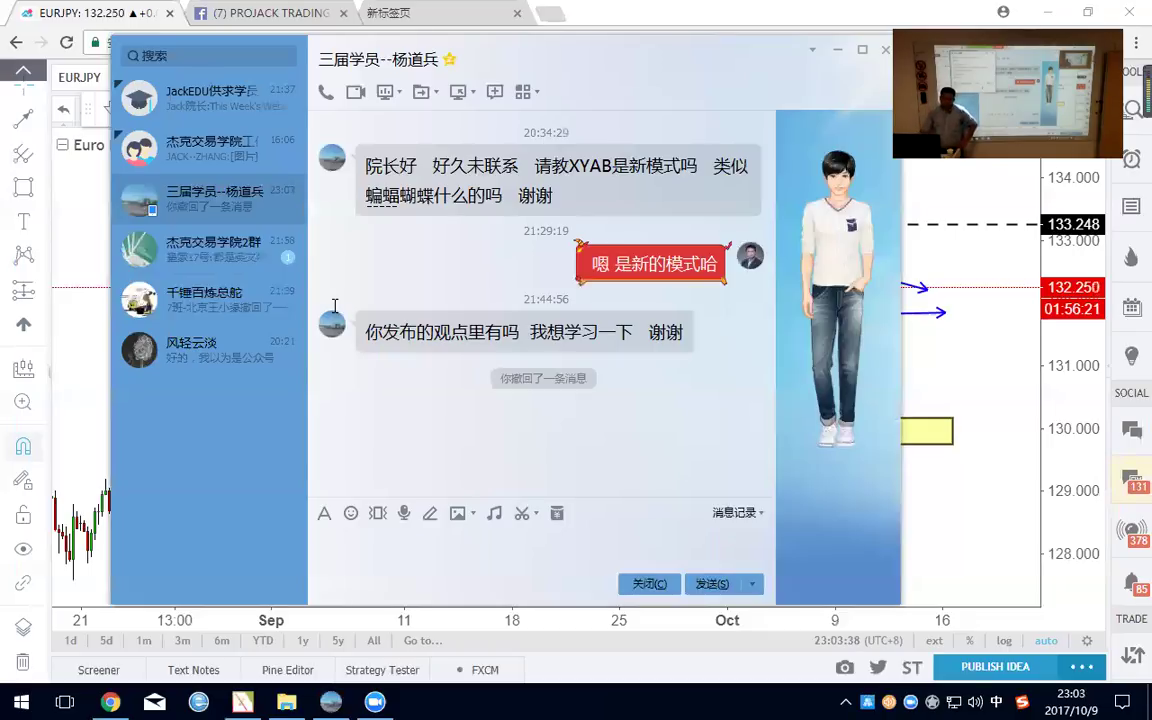
{"action": "left_click", "coordinate": [748, 32]}
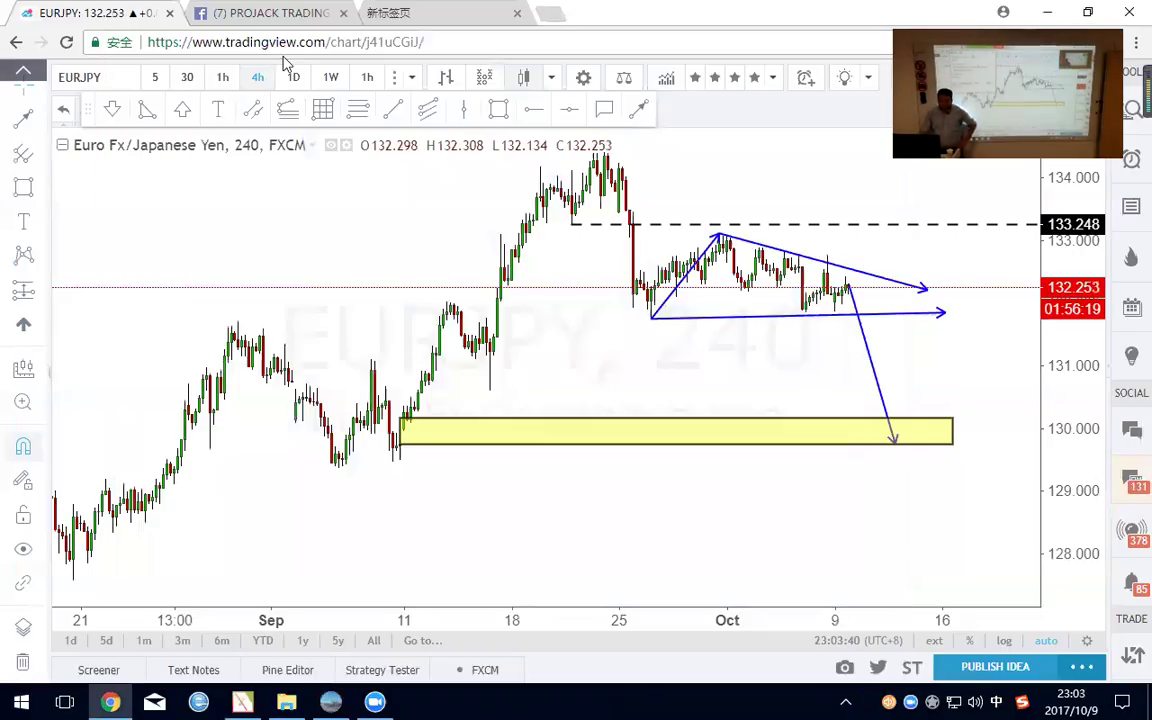